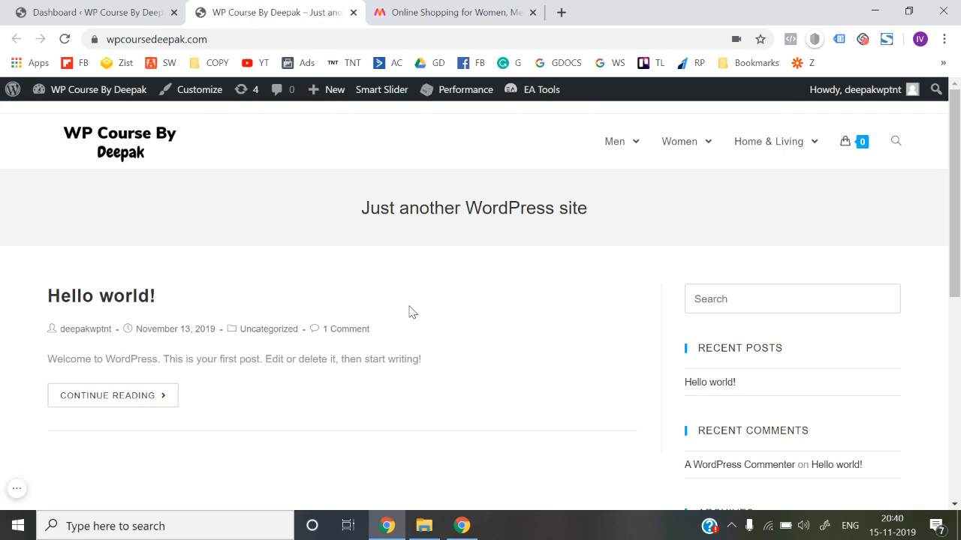
scroll(409, 311, down, 5)
scroll(409, 312, up, 5)
scroll(409, 312, down, 5)
scroll(409, 312, up, 5)
Open the WooCommerce shipping zone settings from the site's admin dashboard.
click(98, 12)
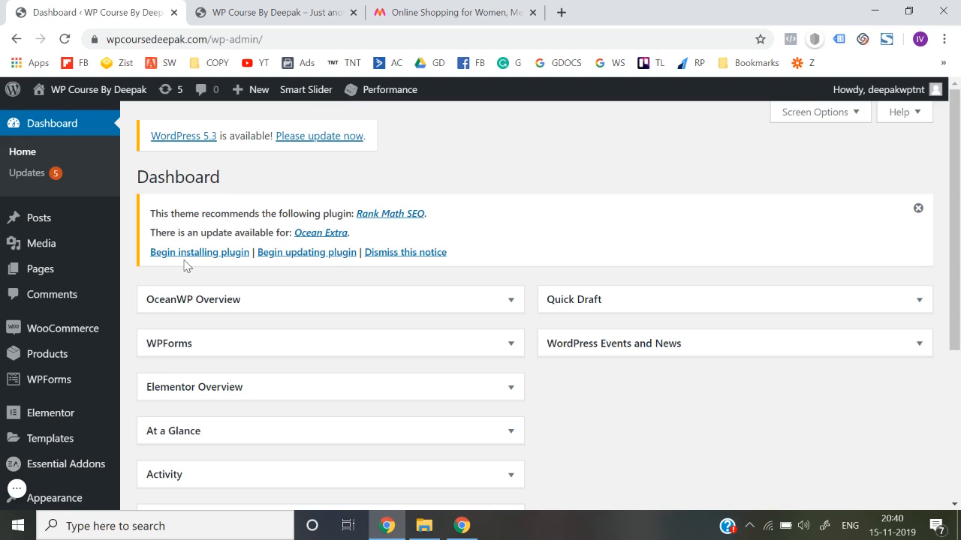
mouse_move(92, 335)
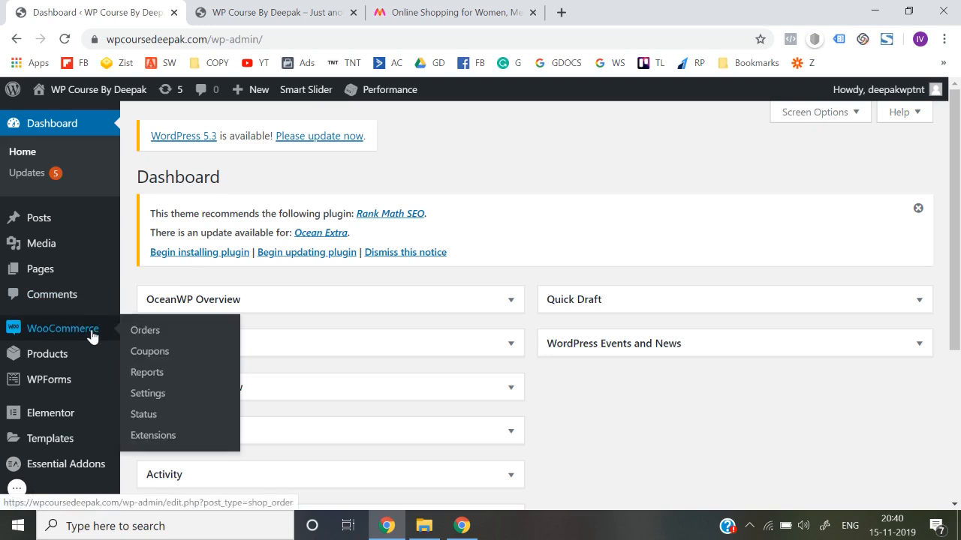
click(156, 398)
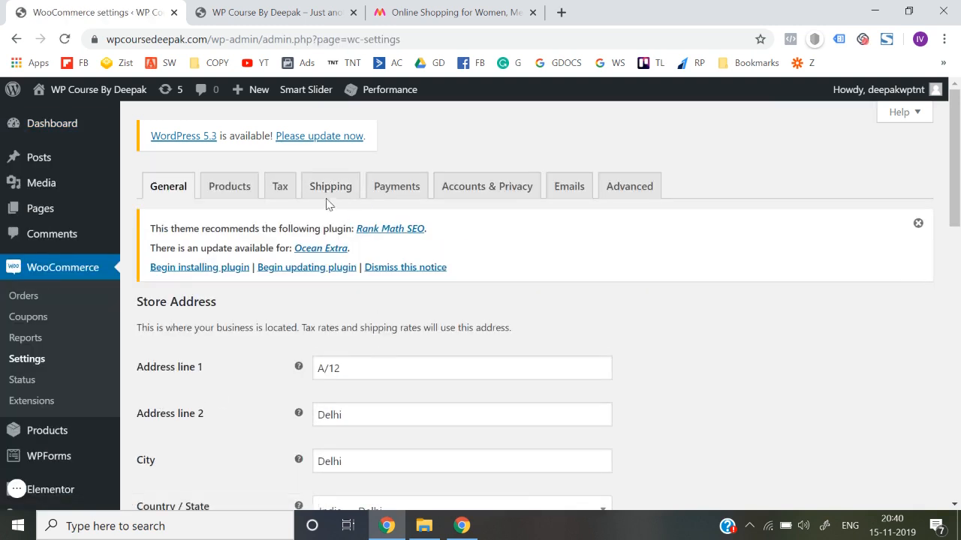
click(335, 195)
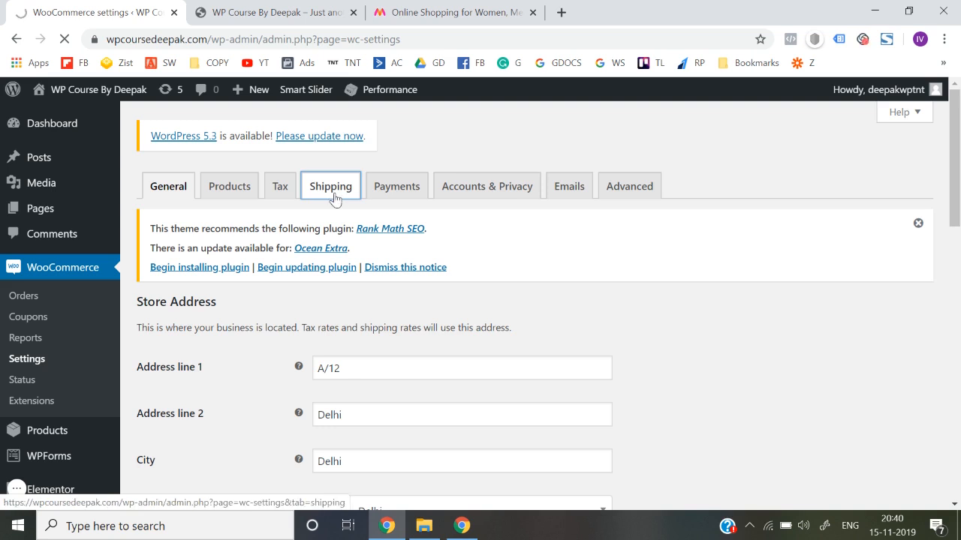
scroll(419, 381, down, 1)
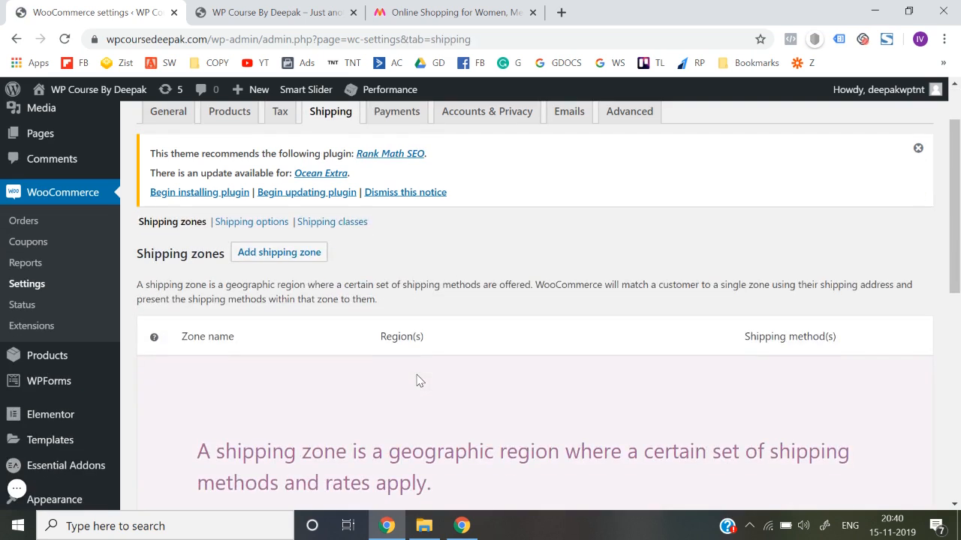
Create a shipping zone named "Shipping - India" with India as its zone region.
click(299, 256)
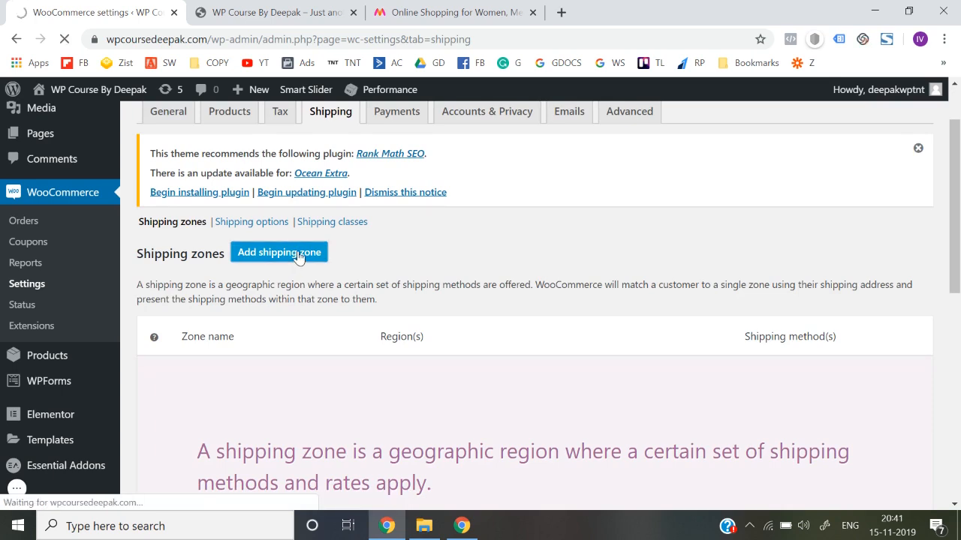
scroll(419, 318, down, 2)
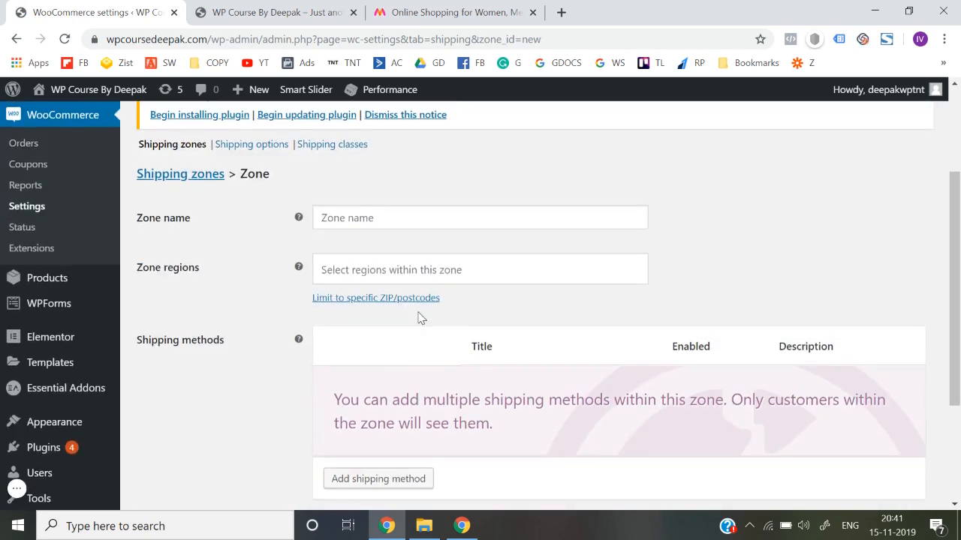
click(344, 226)
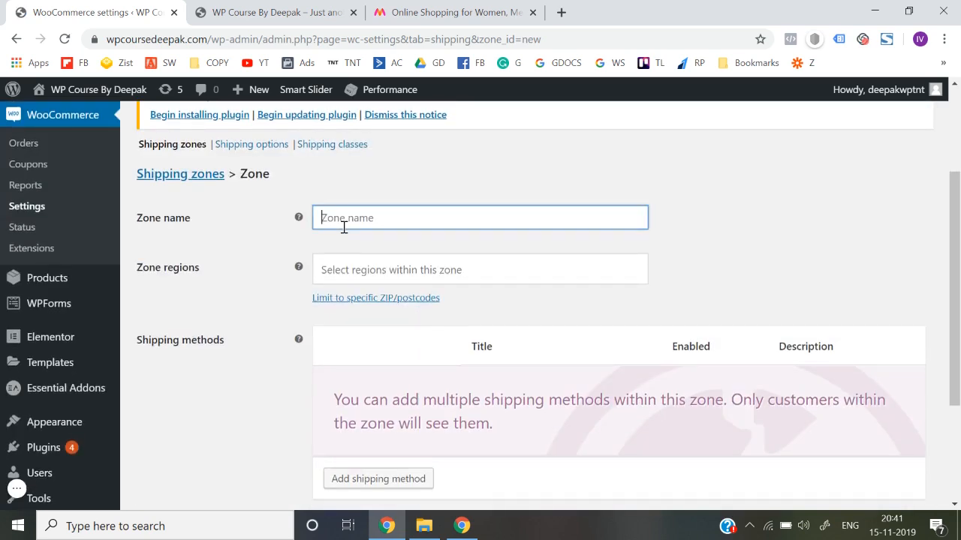
text(Shipping  - India)
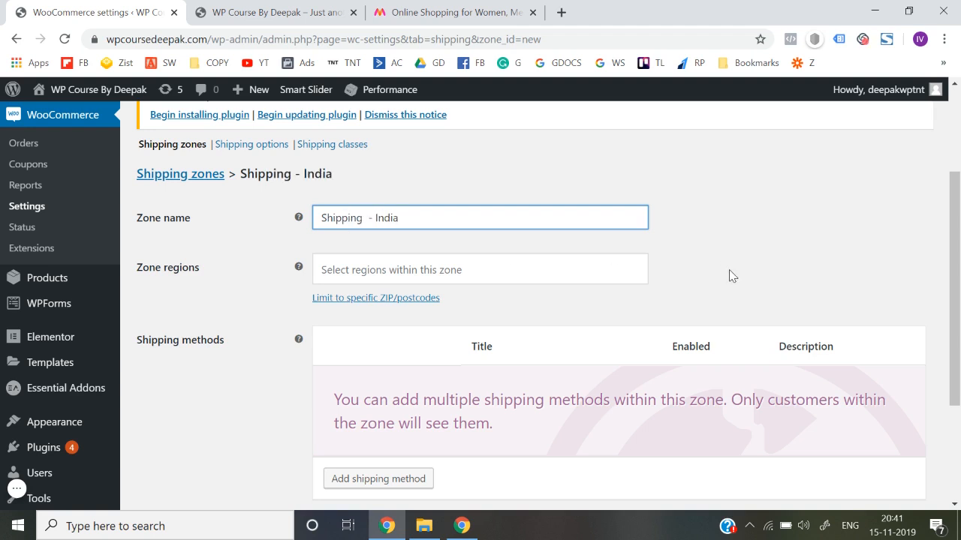
click(499, 275)
text(India)
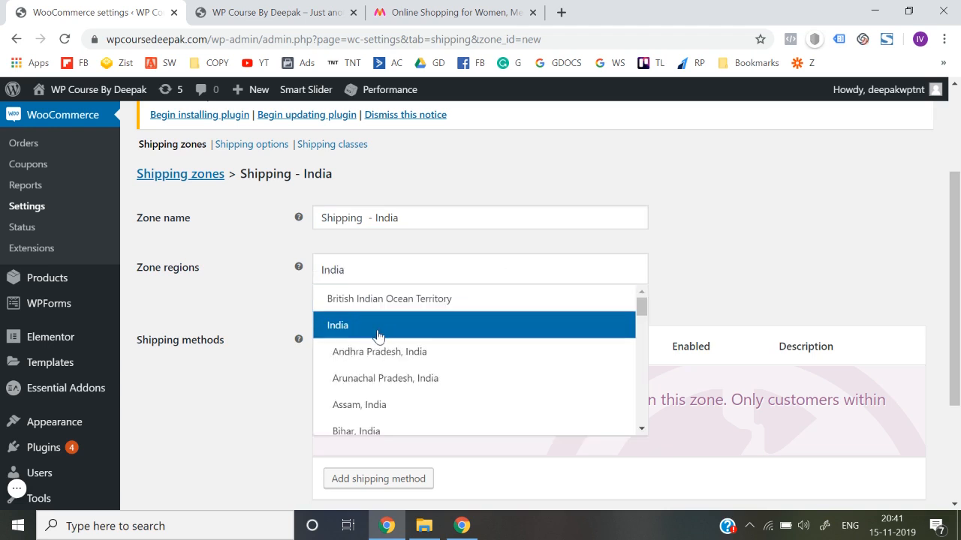
click(379, 334)
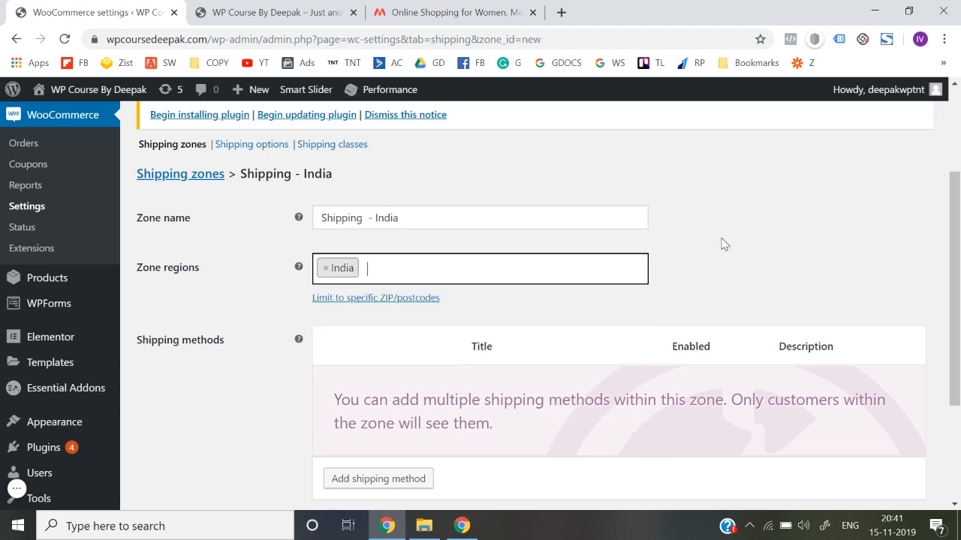
Add the Flat rate shipping method to the India shipping zone.
scroll(723, 244, down, 2)
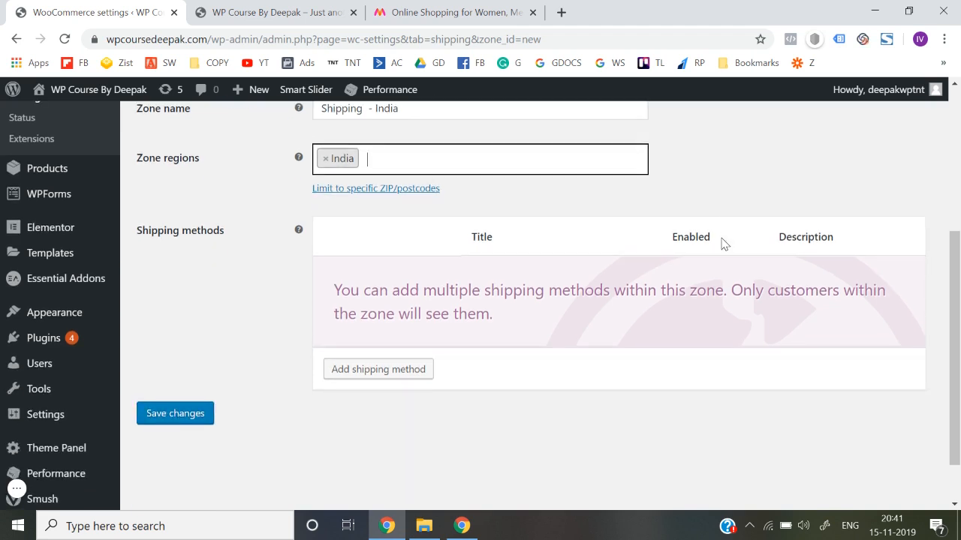
click(409, 370)
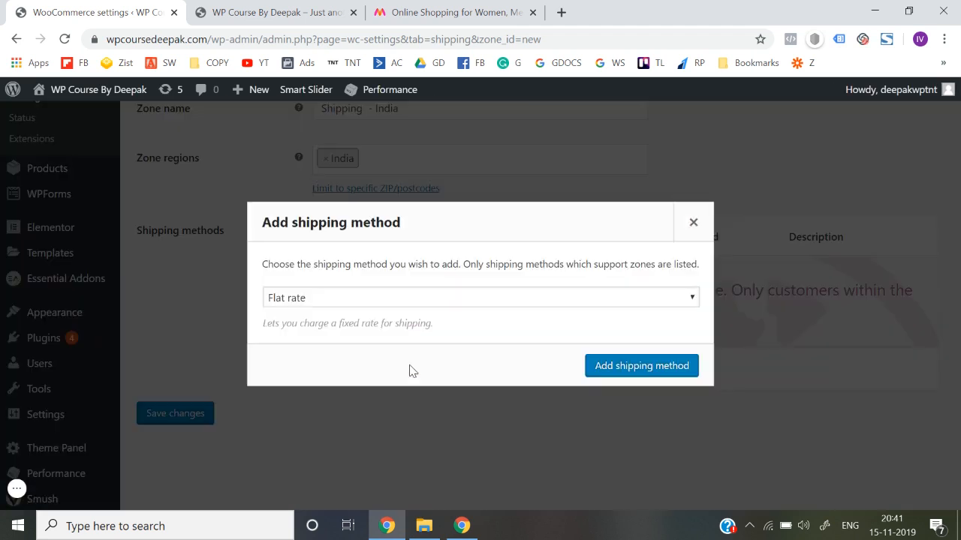
click(396, 300)
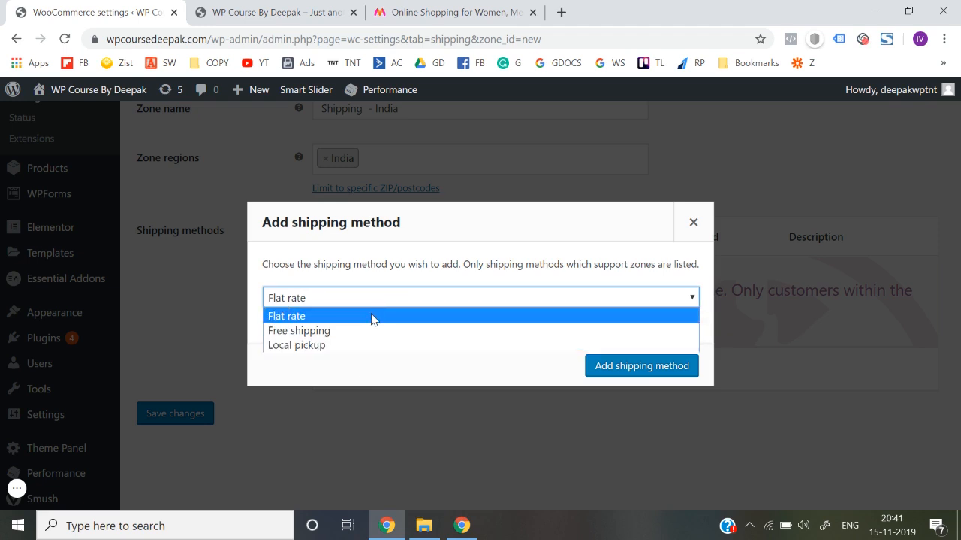
click(363, 336)
click(343, 304)
click(323, 345)
click(325, 292)
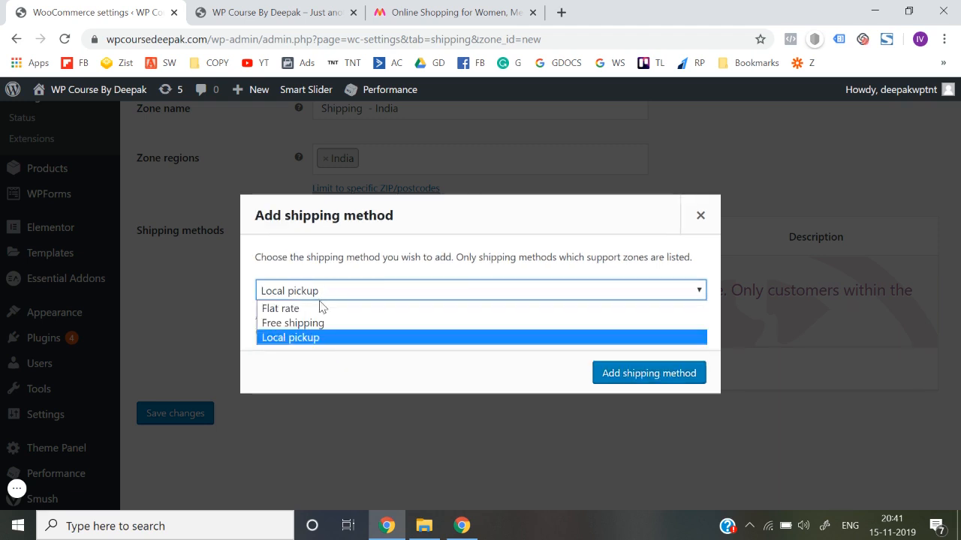
click(321, 308)
click(623, 367)
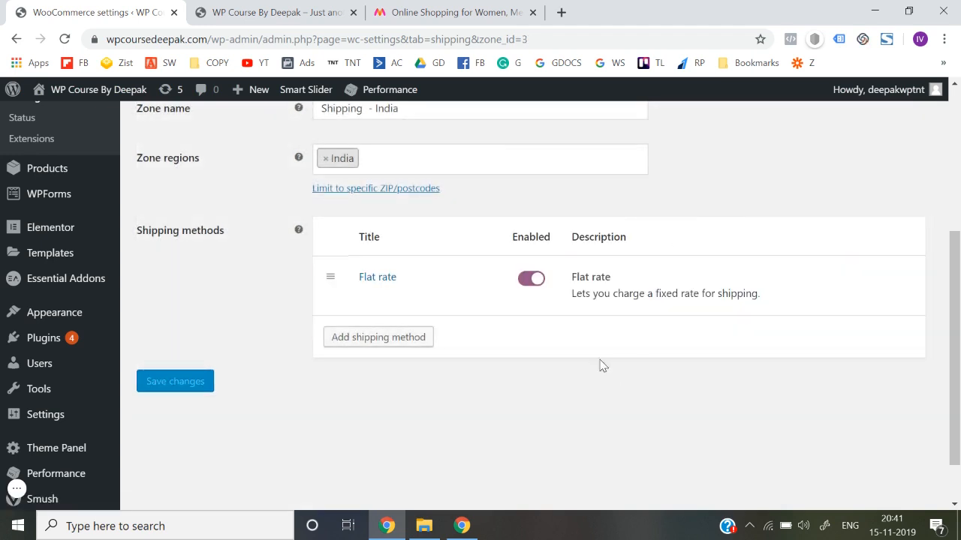
Set the flat rate method's tax status to Taxable and its cost to 50, and save it.
click(366, 297)
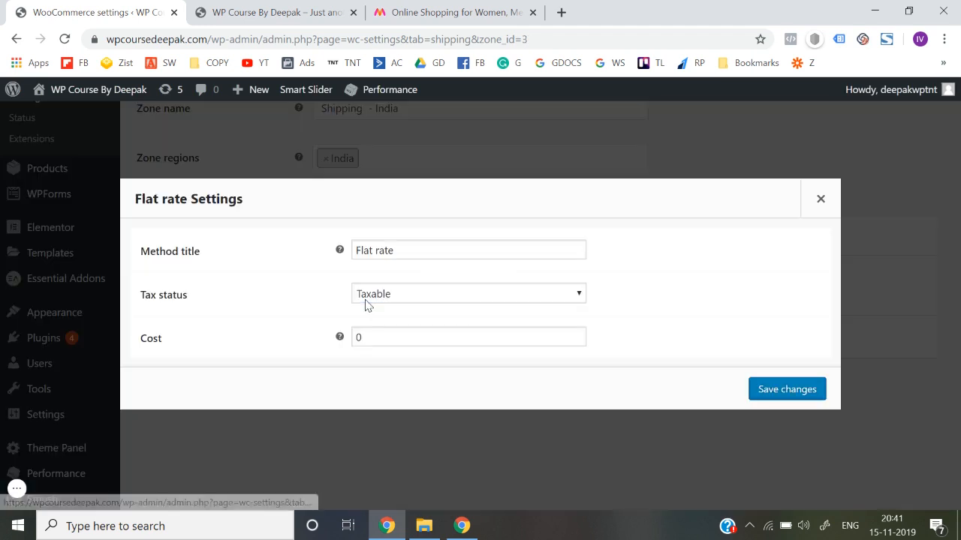
click(389, 297)
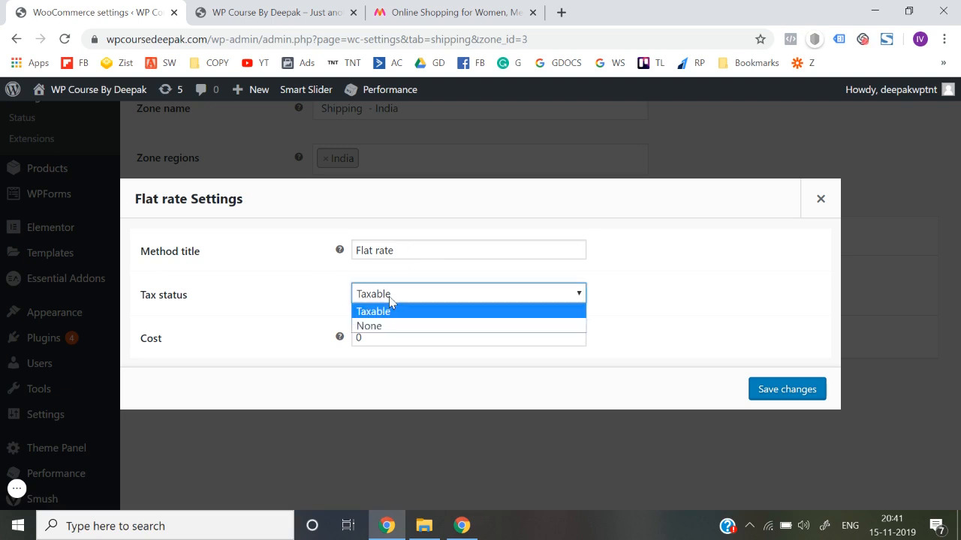
click(387, 312)
double_click(376, 341)
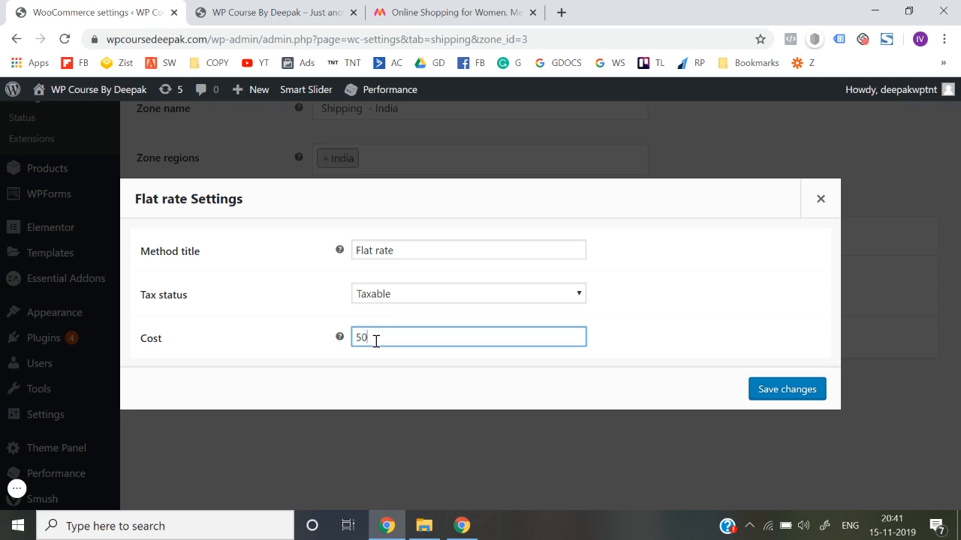
click(790, 390)
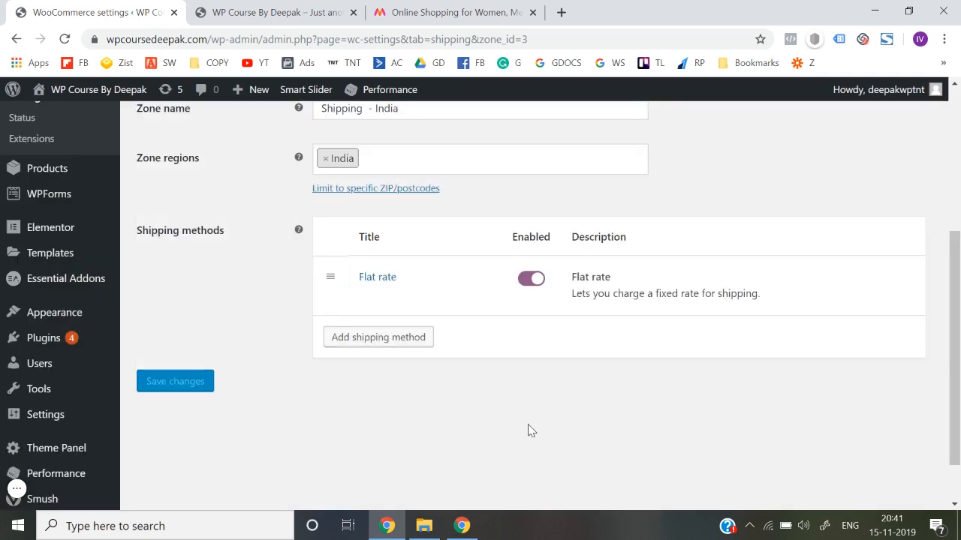
Start adding a new product to the store.
scroll(210, 383, up, 3)
scroll(211, 382, down, 4)
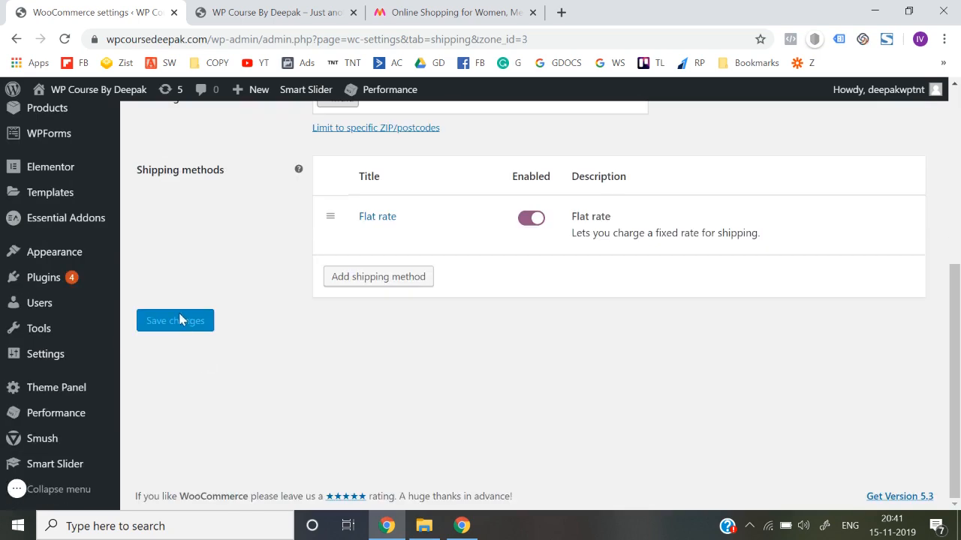
scroll(180, 324, up, 5)
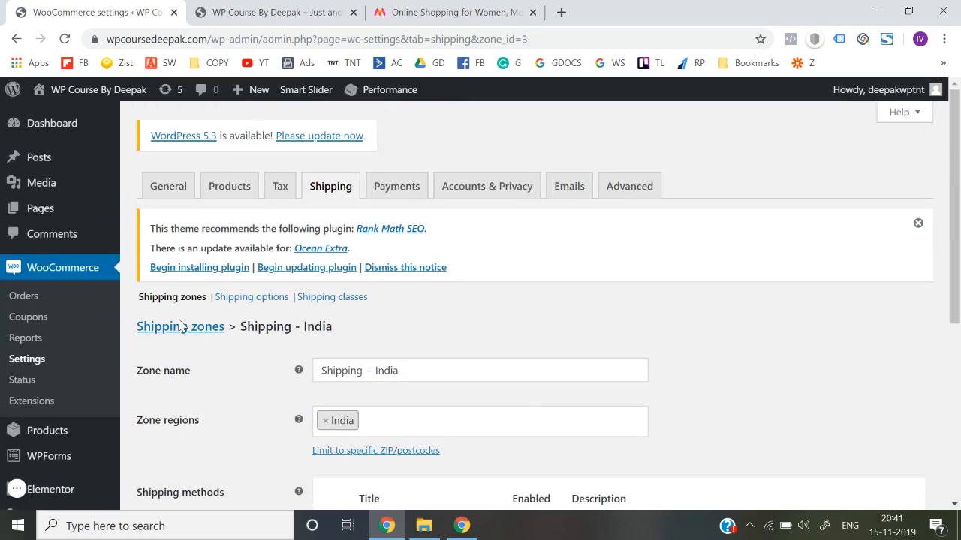
mouse_move(72, 217)
scroll(128, 310, down, 1)
mouse_move(75, 366)
click(161, 382)
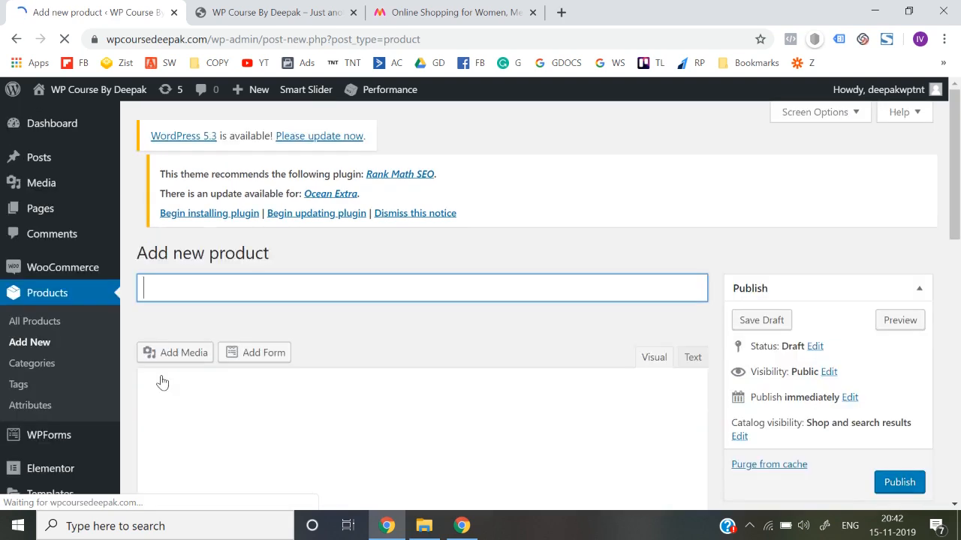
Switch to Myntra, browse the men's T-shirts and open the Moda Rapido maroon printed round neck T-shirt.
click(463, 9)
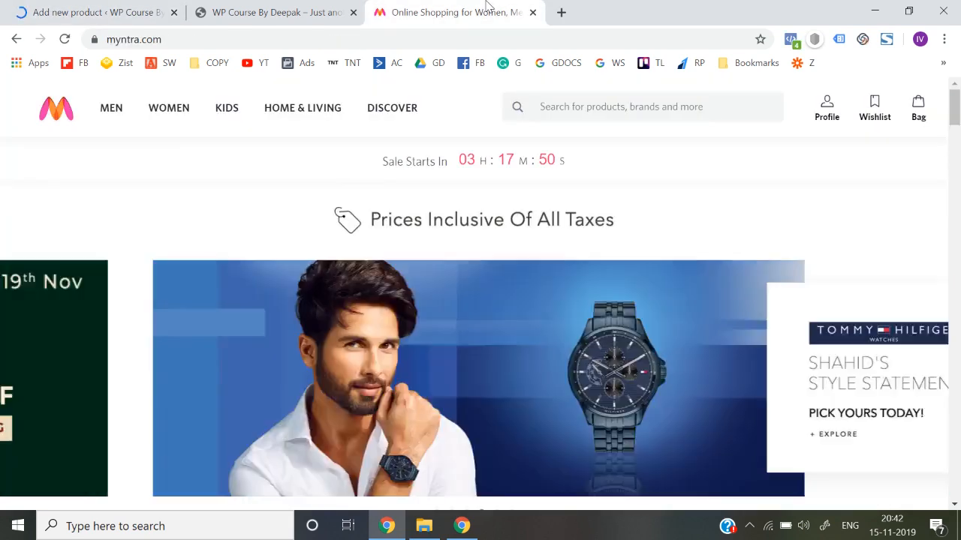
mouse_move(118, 111)
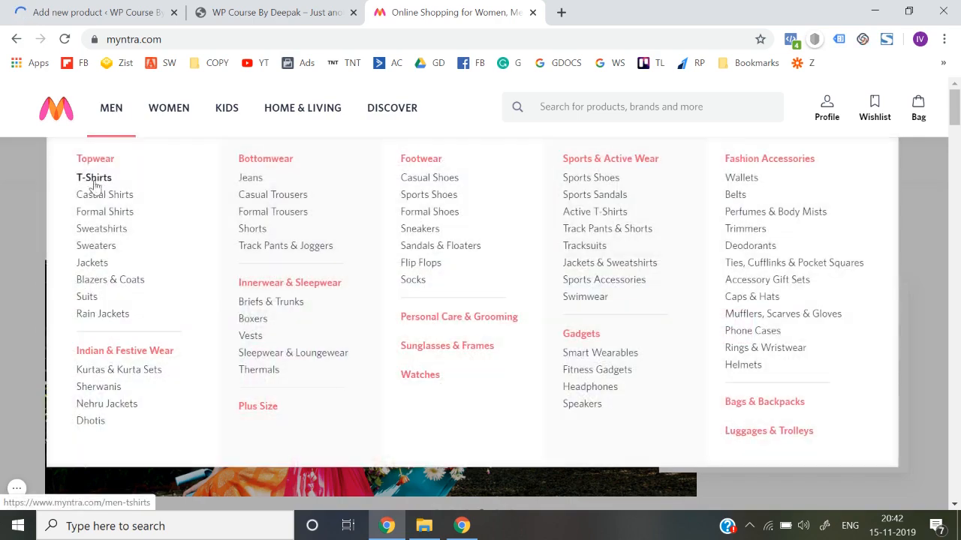
click(94, 180)
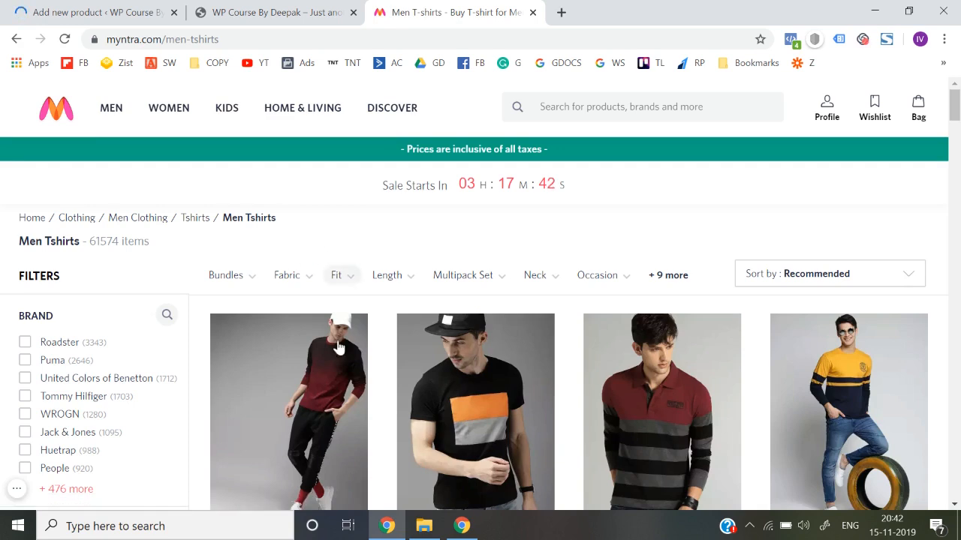
scroll(332, 375, down, 1)
scroll(336, 379, up, 1)
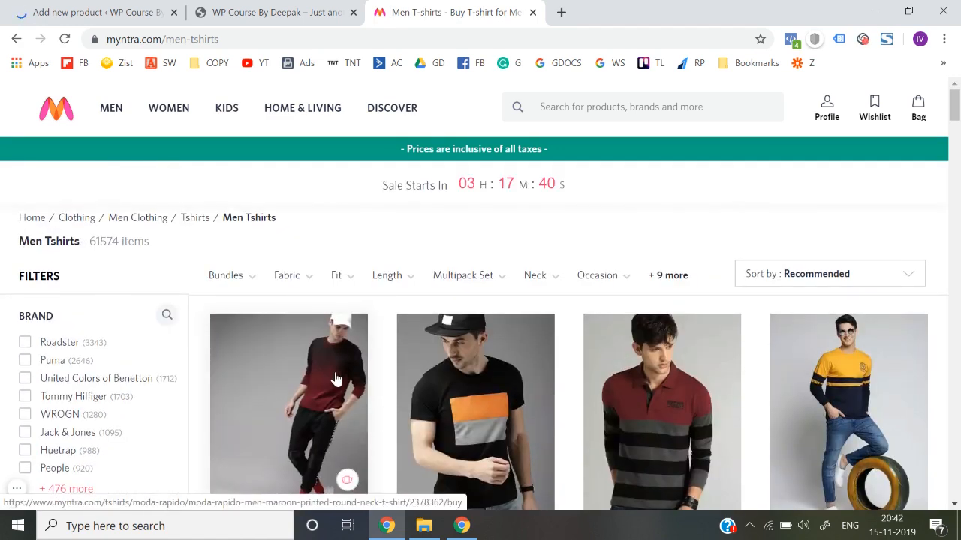
scroll(333, 375, down, 2)
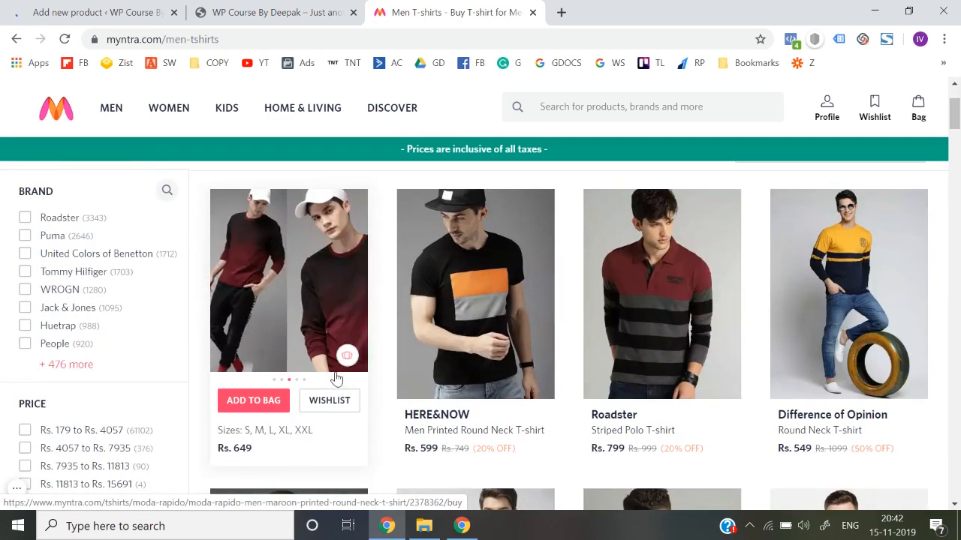
click(313, 290)
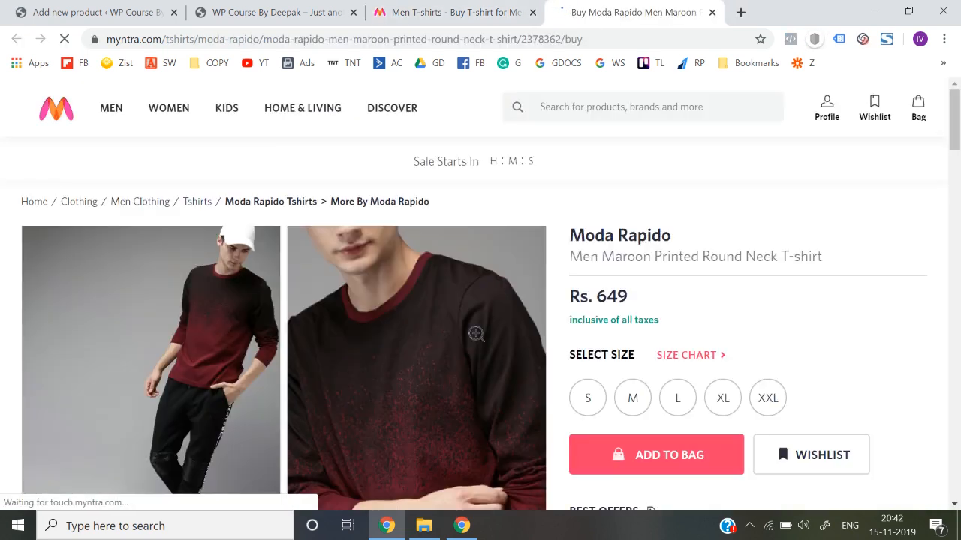
Save the T-shirt's first full-size photo as 1.jpg in the Images folder on the Desktop.
click(229, 357)
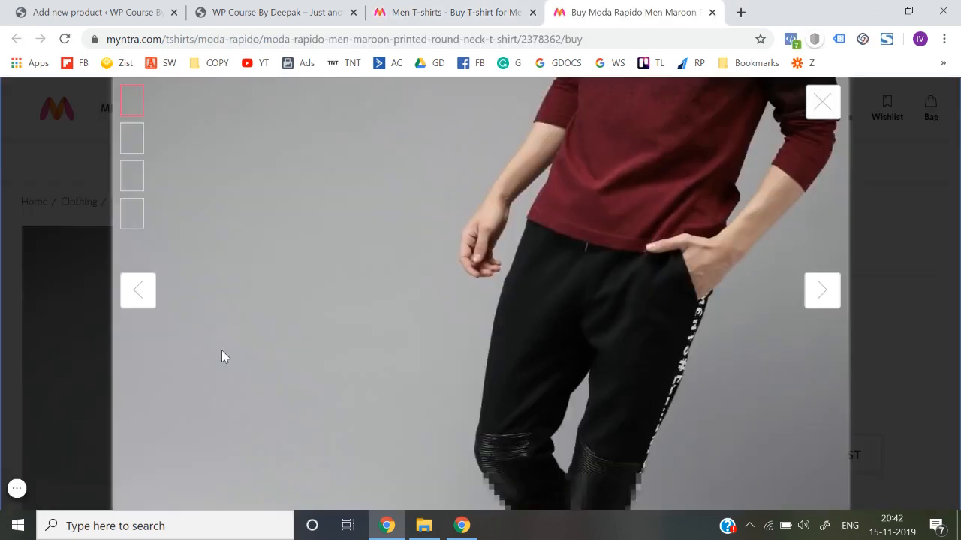
right_click(409, 239)
click(424, 250)
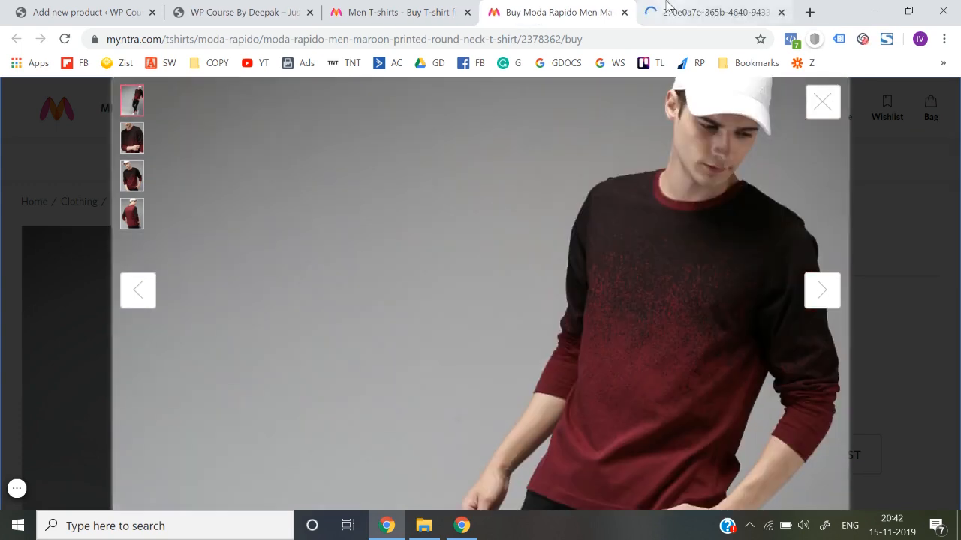
click(698, 12)
right_click(414, 277)
click(433, 305)
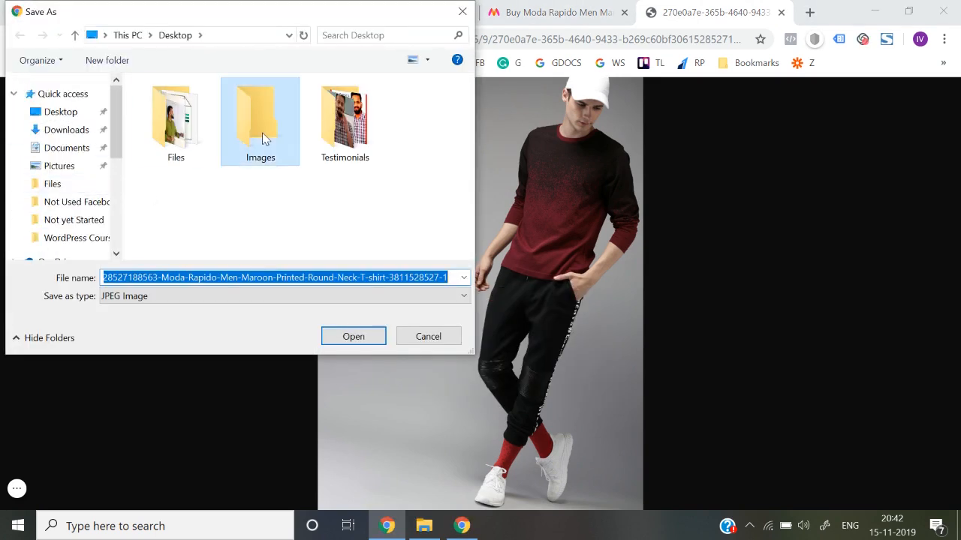
double_click(262, 124)
key(Return)
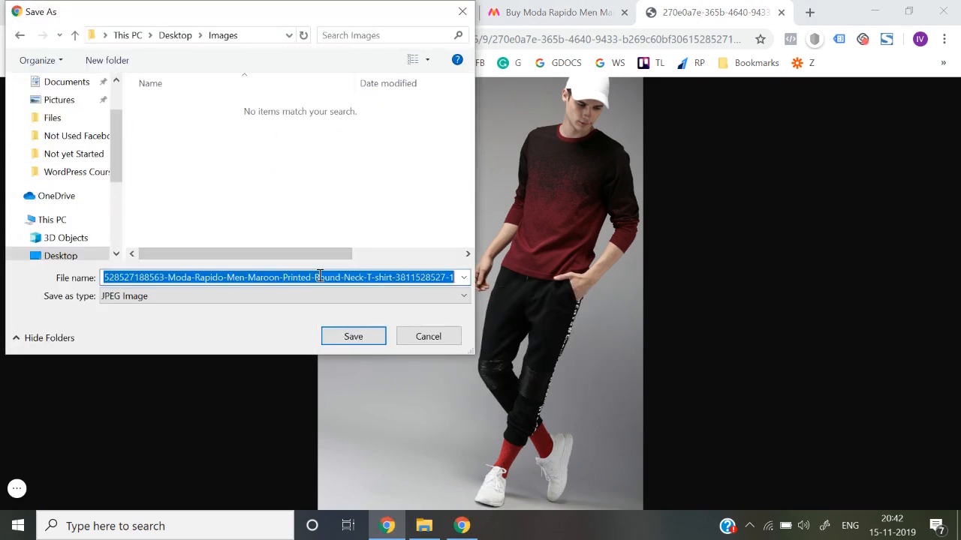
Return to the Myntra product gallery and save the T-shirt's second photo as 2.jpg in the Images folder.
click(511, 9)
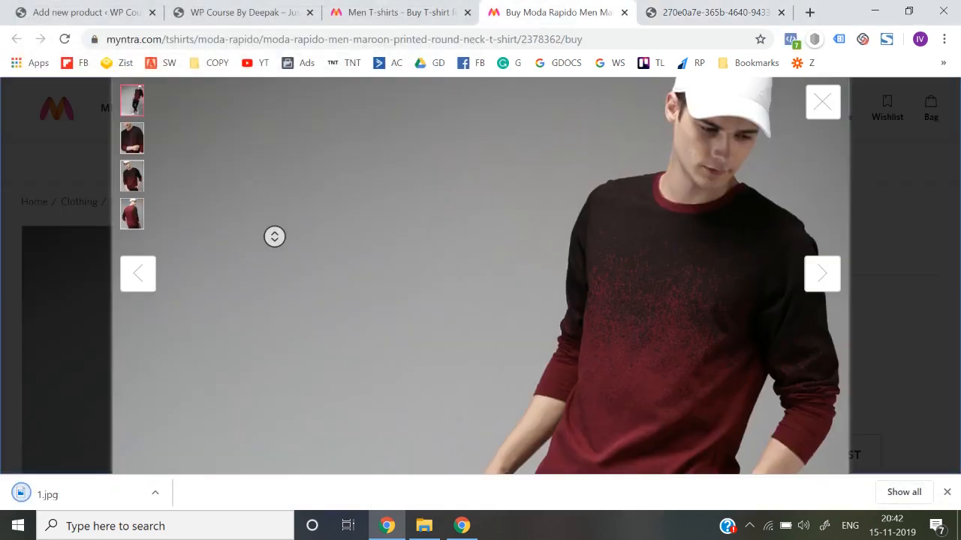
click(127, 135)
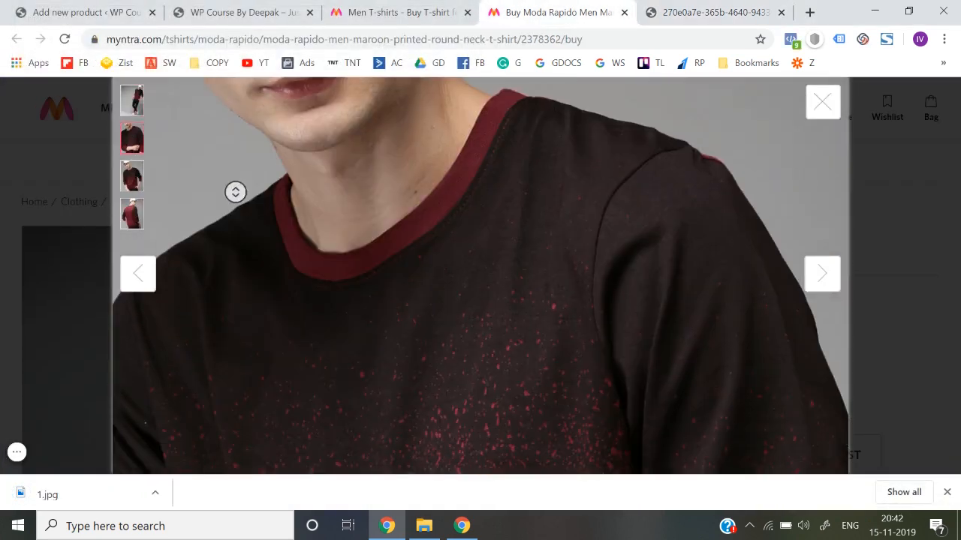
right_click(276, 191)
click(307, 221)
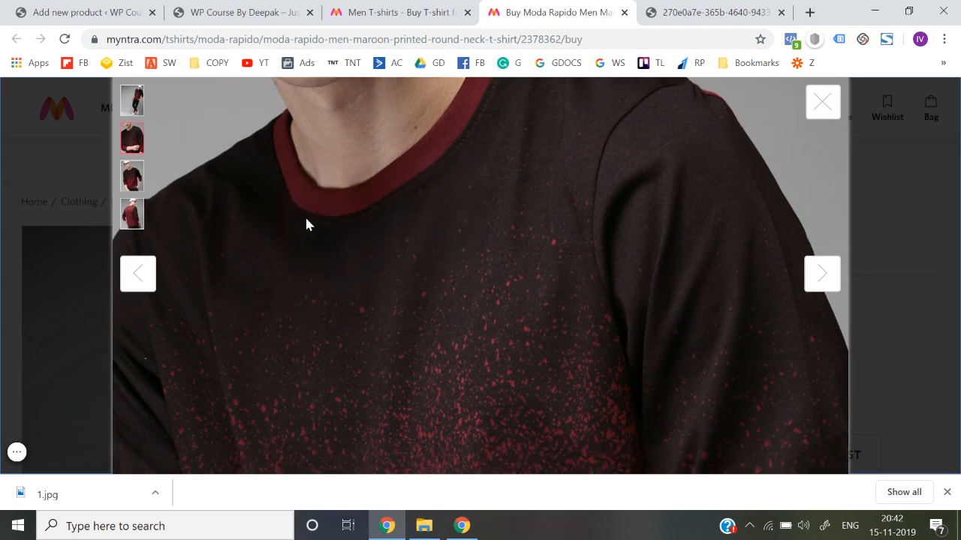
text(2)
key(Return)
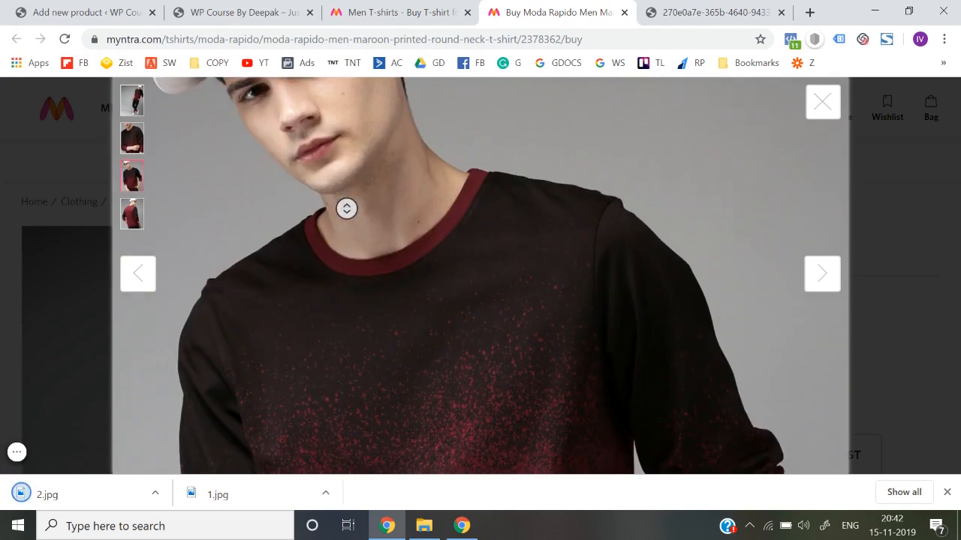
Save the T-shirt's third gallery photo, the front view, as 3.jpg in the Images folder.
right_click(335, 197)
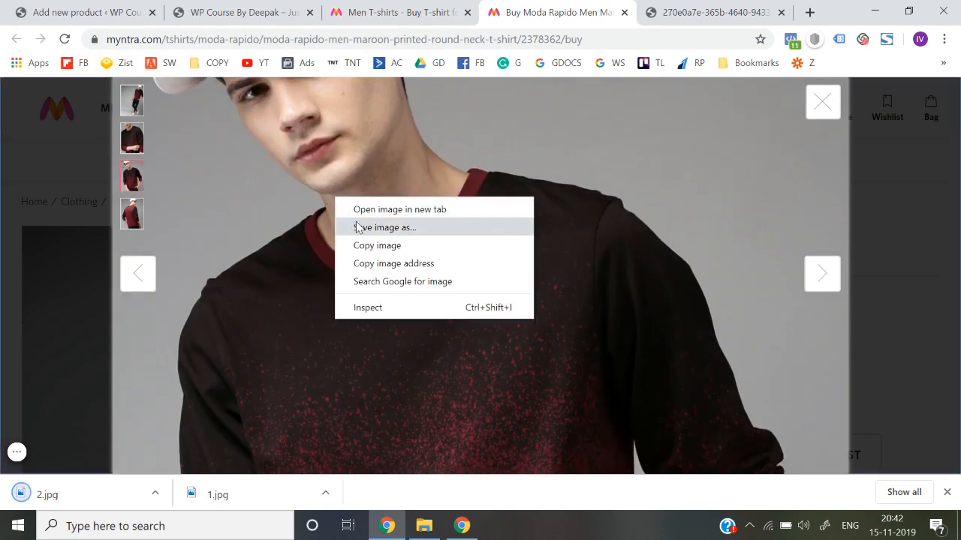
click(358, 227)
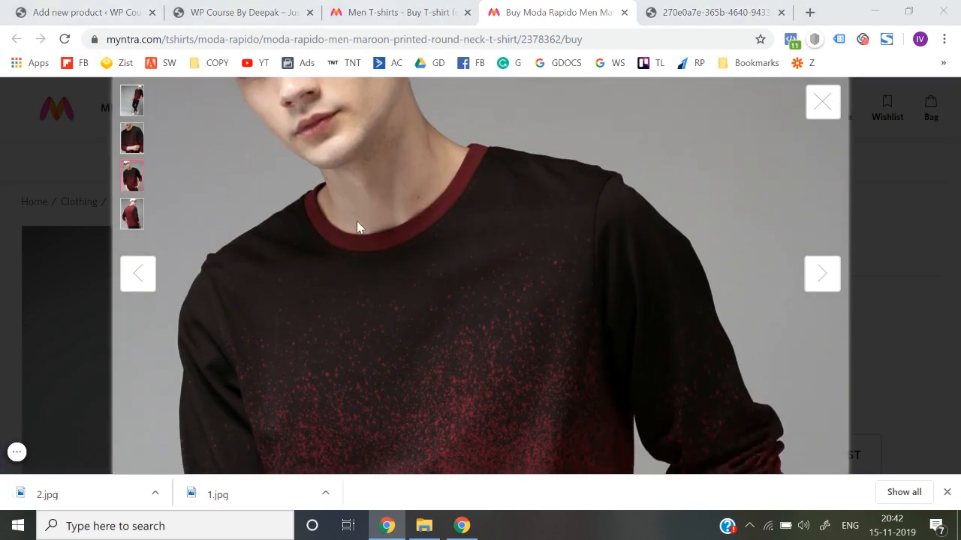
text(3)
key(Return)
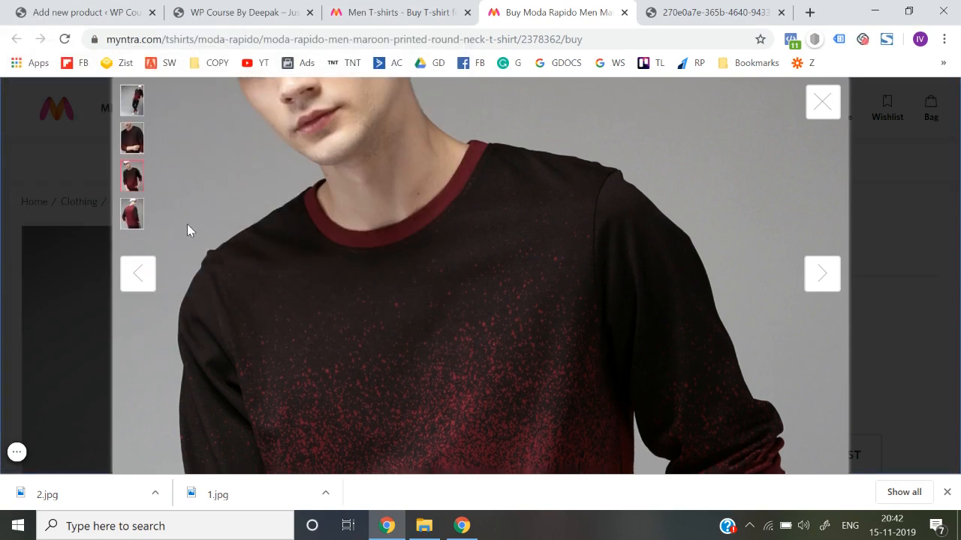
Save the T-shirt's fourth photo, the back view, as 4.jpg and close the enlarged photo view and the downloads bar.
click(126, 215)
right_click(336, 226)
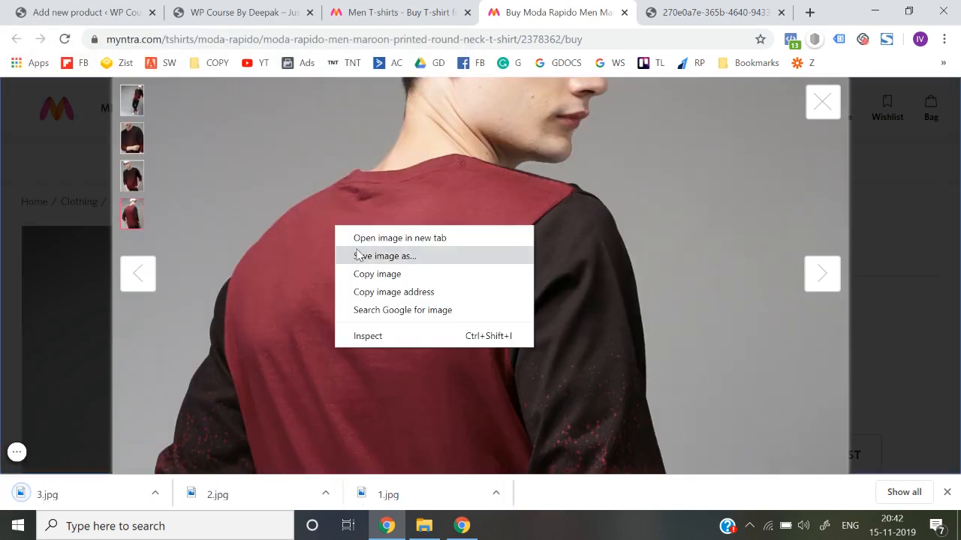
click(358, 256)
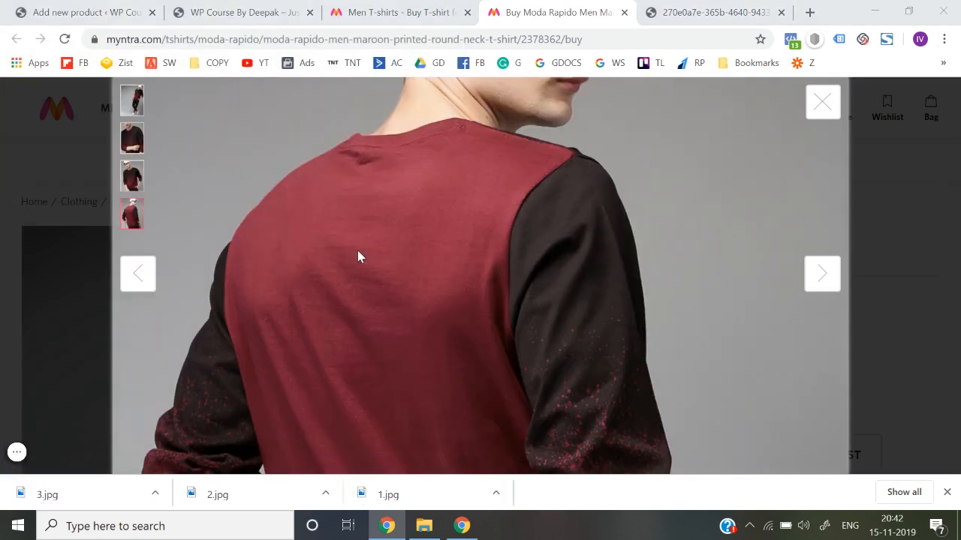
text(4)
key(Return)
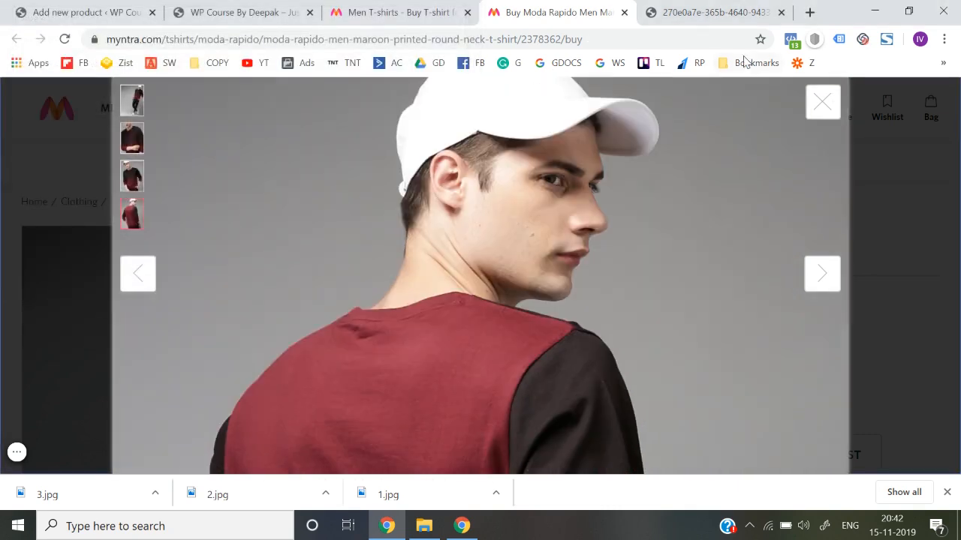
click(823, 102)
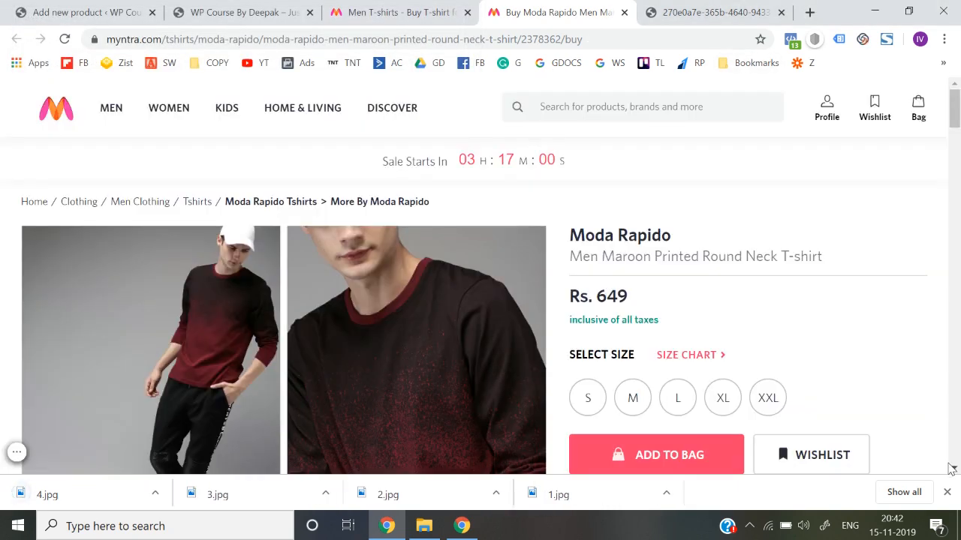
click(948, 492)
Copy the brand name Moda Rapido from the Myntra page and use it as the new WooCommerce product's name.
drag(576, 237, 671, 228)
key(ctrl+c)
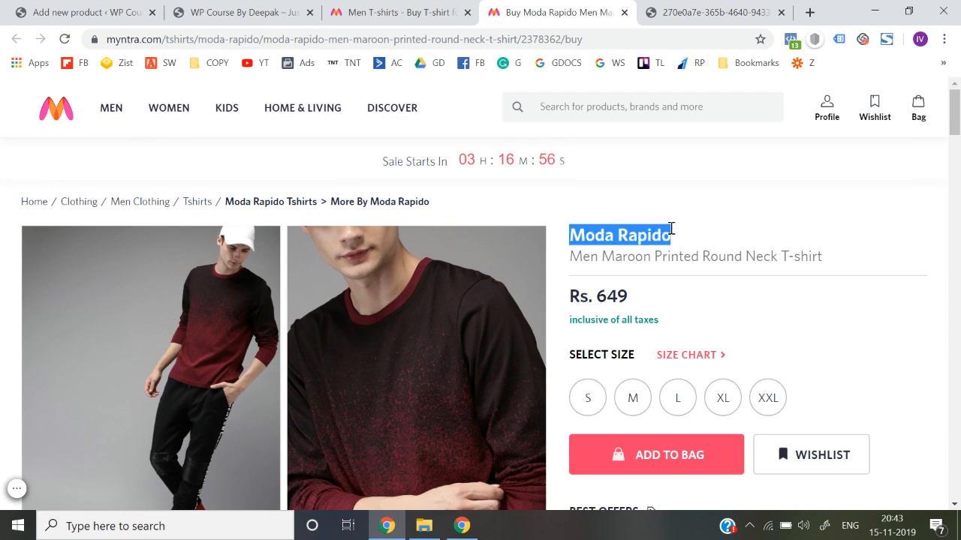
click(89, 12)
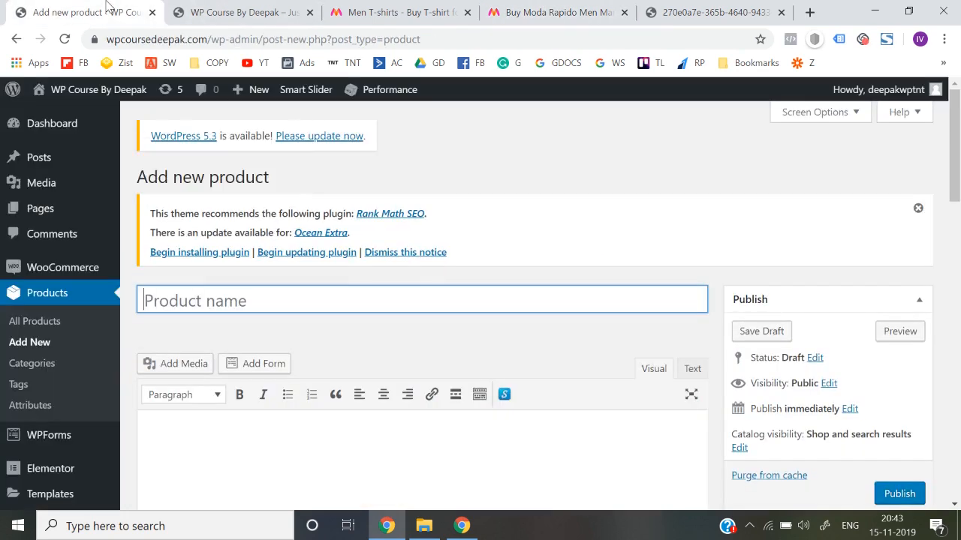
key(ctrl+v)
scroll(336, 307, down, 3)
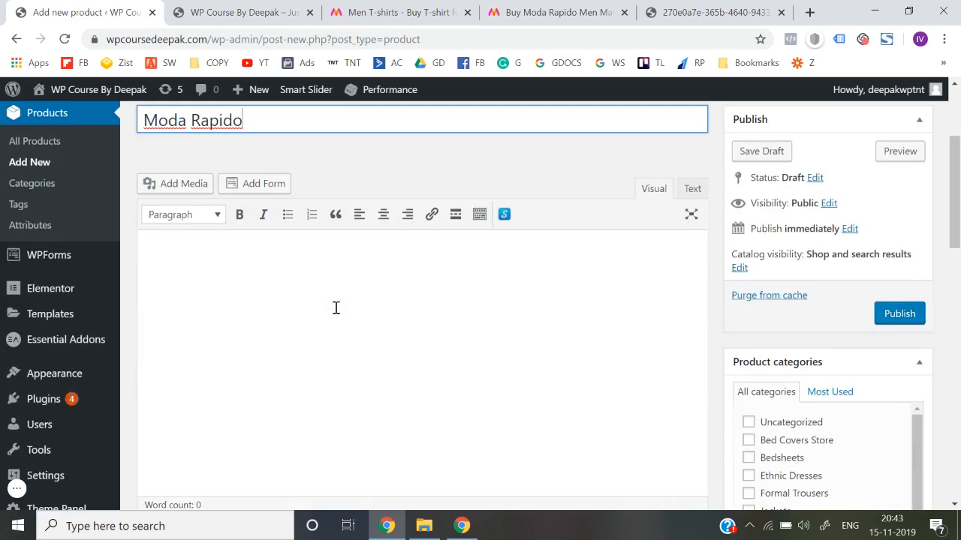
click(269, 299)
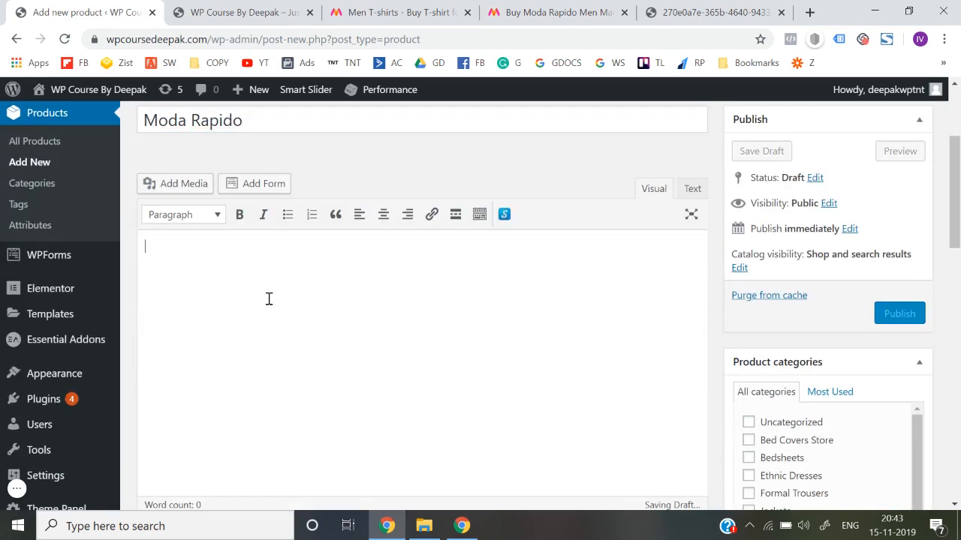
Upload images 1, 2, 3 and 4 from the Desktop's Images folder and add them to the product gallery.
scroll(269, 299, down, 3)
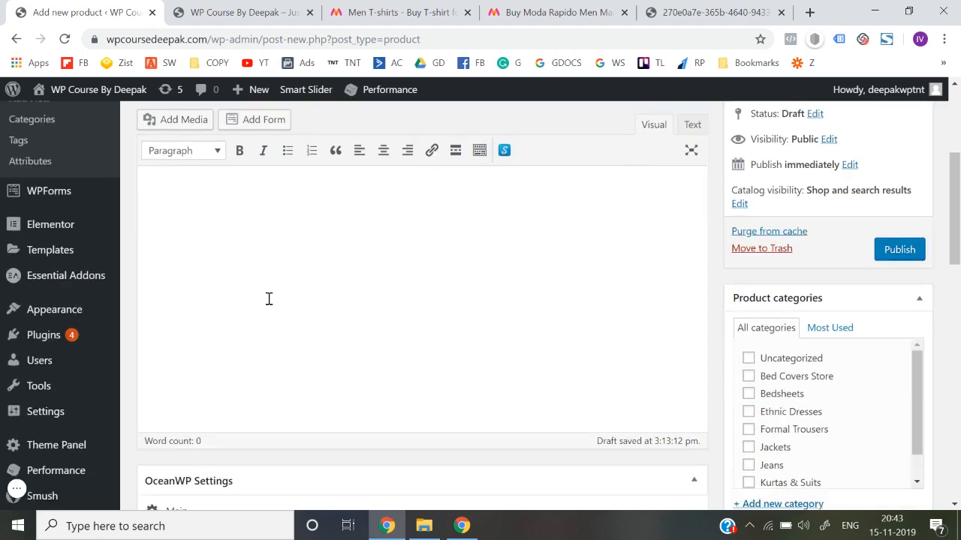
scroll(269, 300, down, 8)
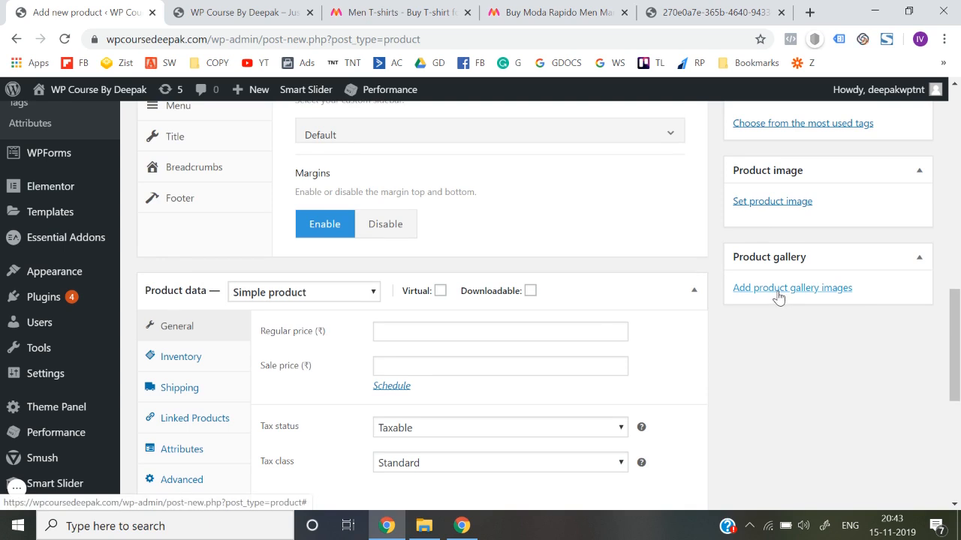
click(777, 295)
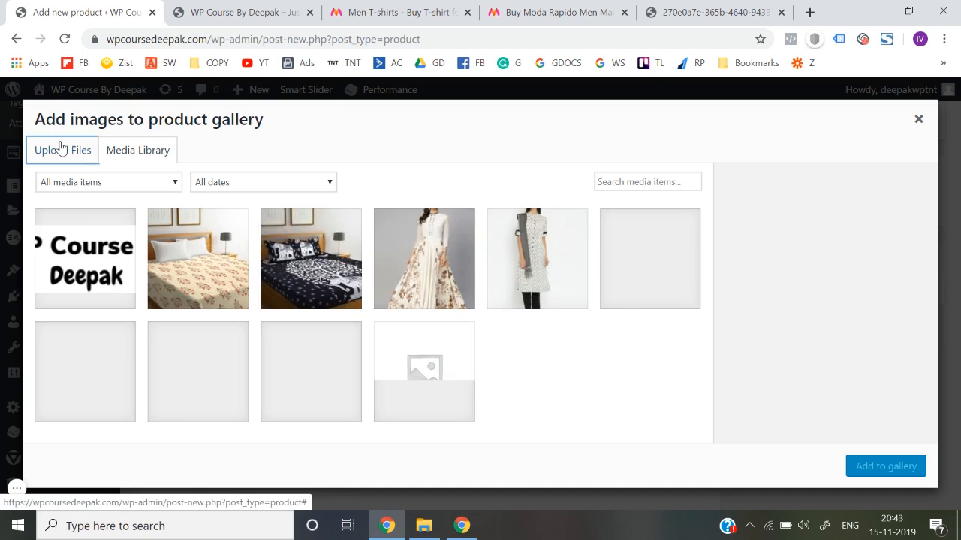
click(60, 146)
click(465, 336)
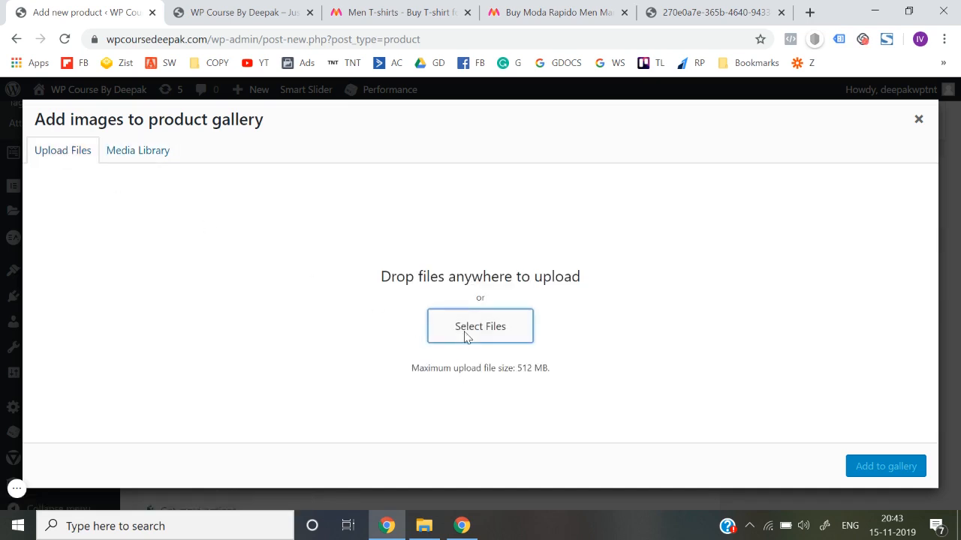
scroll(45, 128, up, 5)
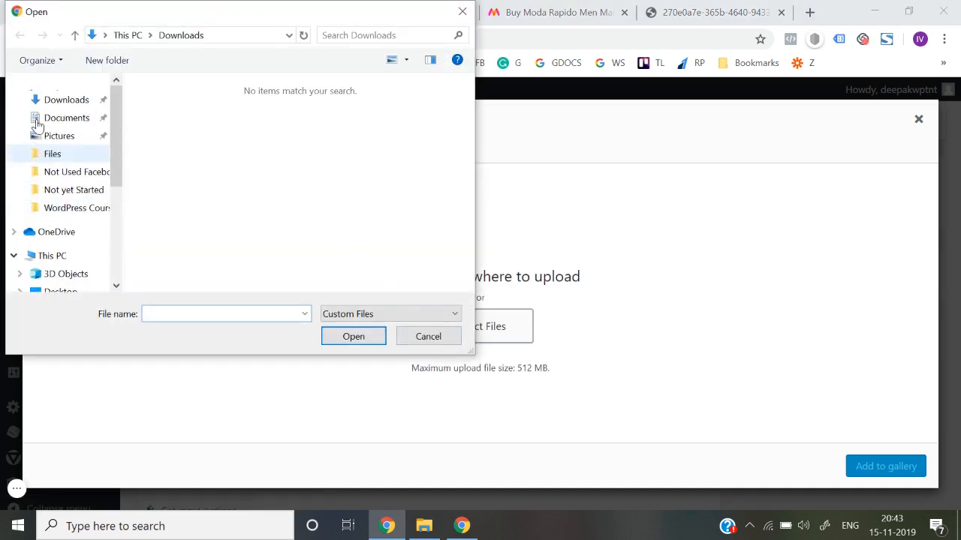
click(64, 116)
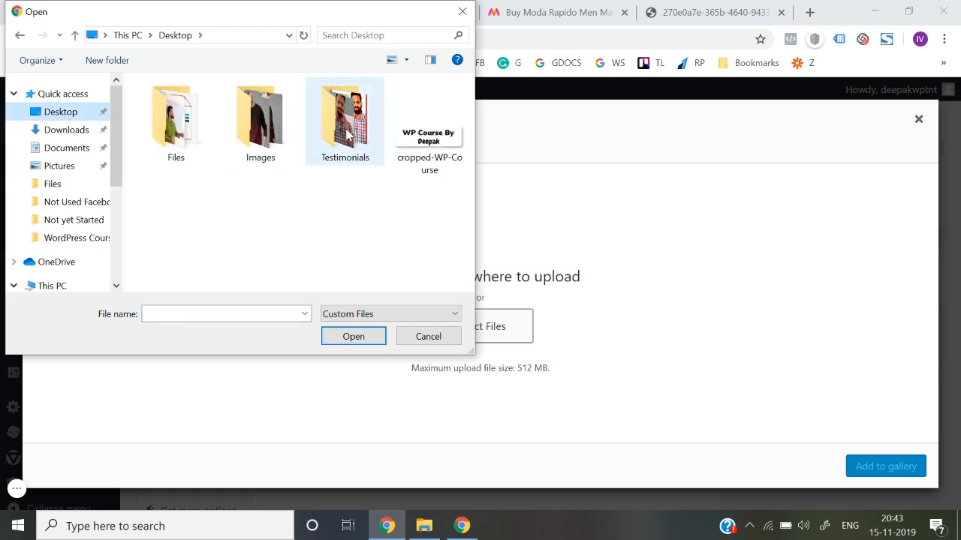
double_click(260, 124)
key(ctrl+a)
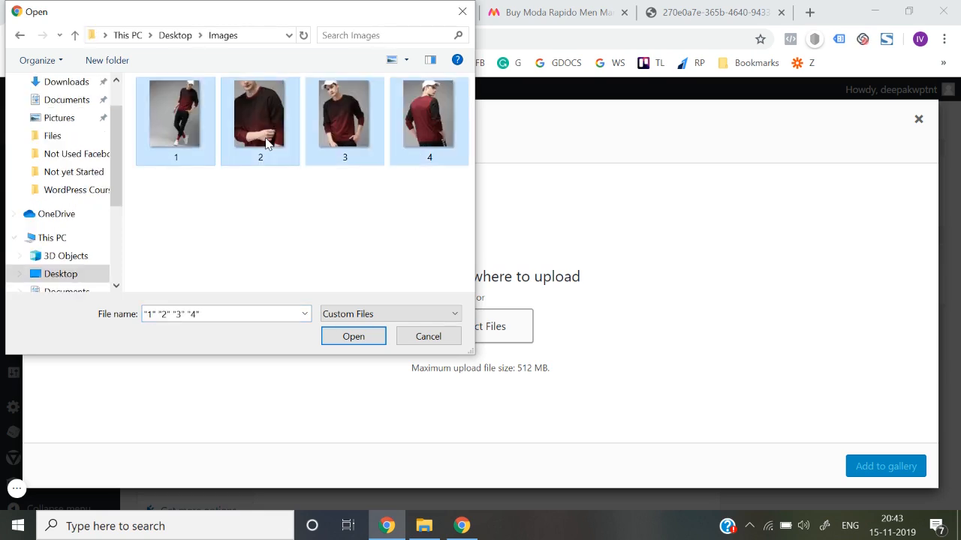
key(Return)
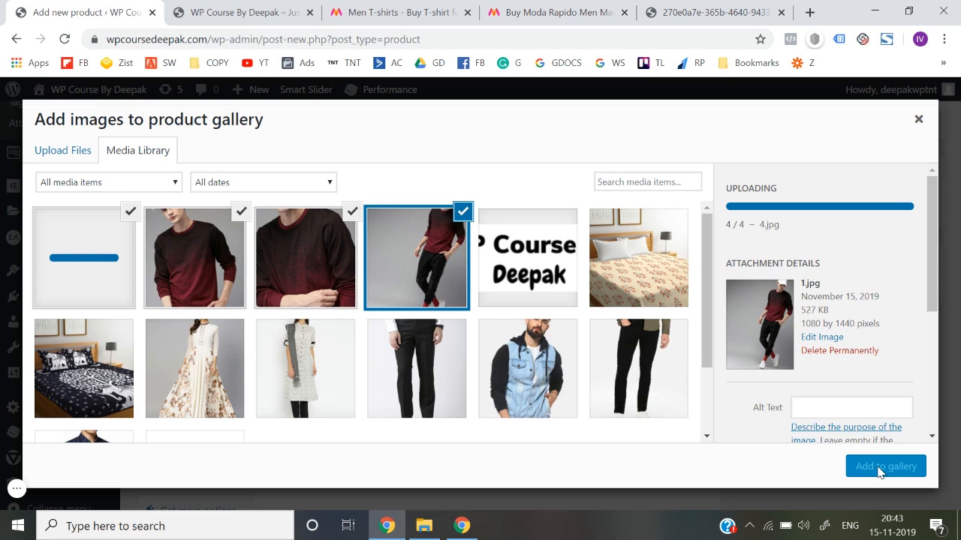
click(880, 469)
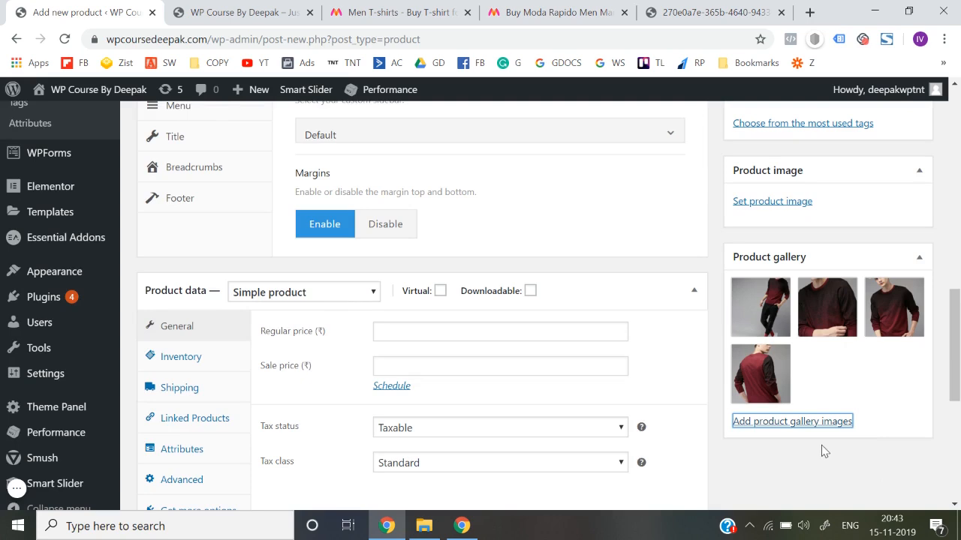
Set the T-shirt close-up 2.jpg from the media library as the product image.
scroll(821, 446, up, 1)
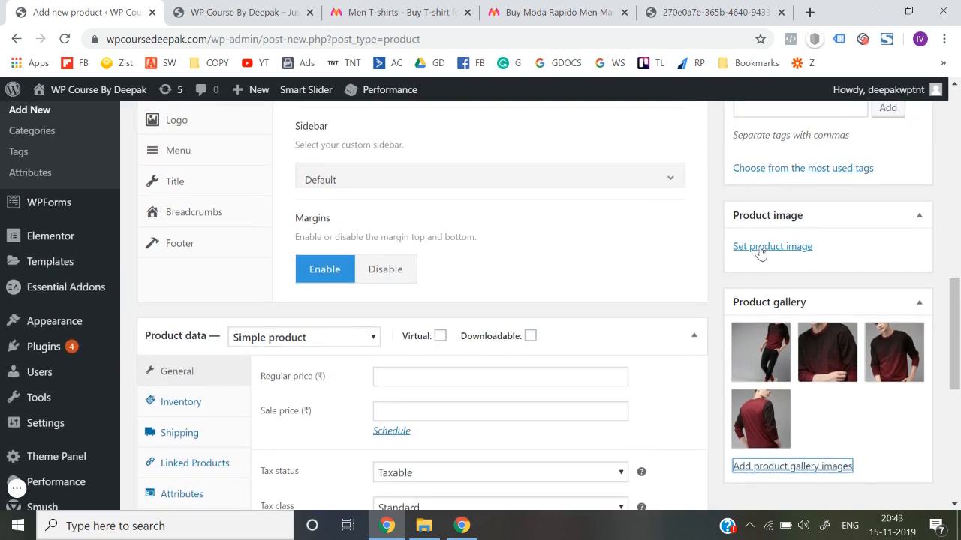
click(760, 248)
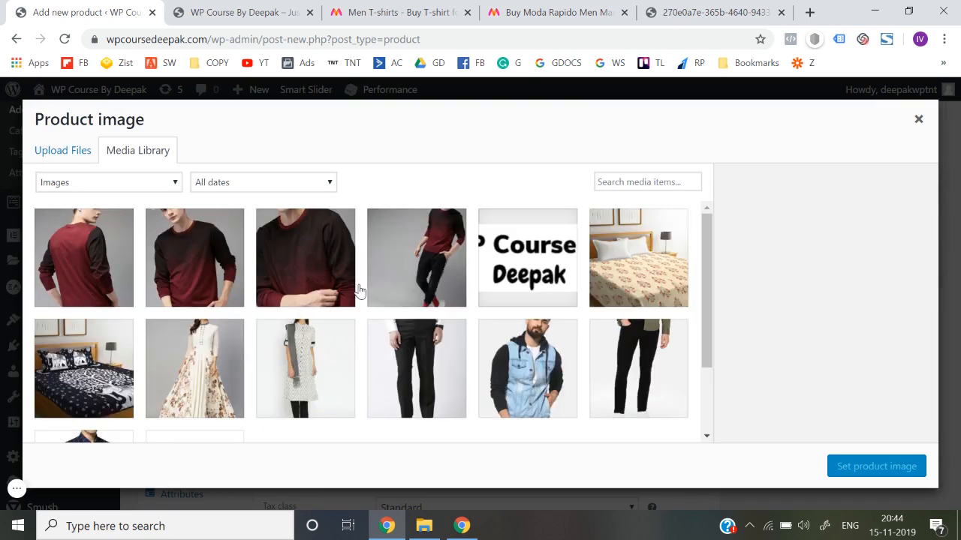
click(116, 234)
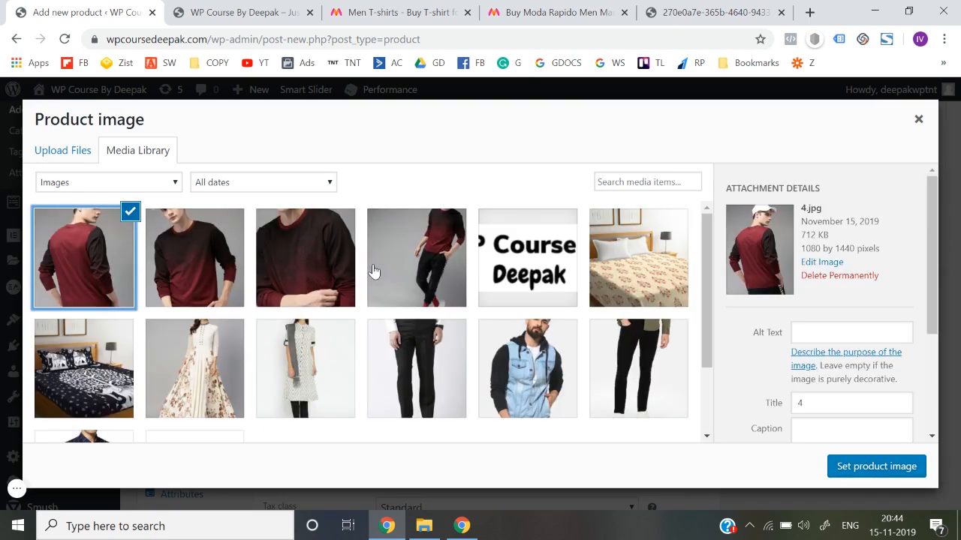
click(315, 265)
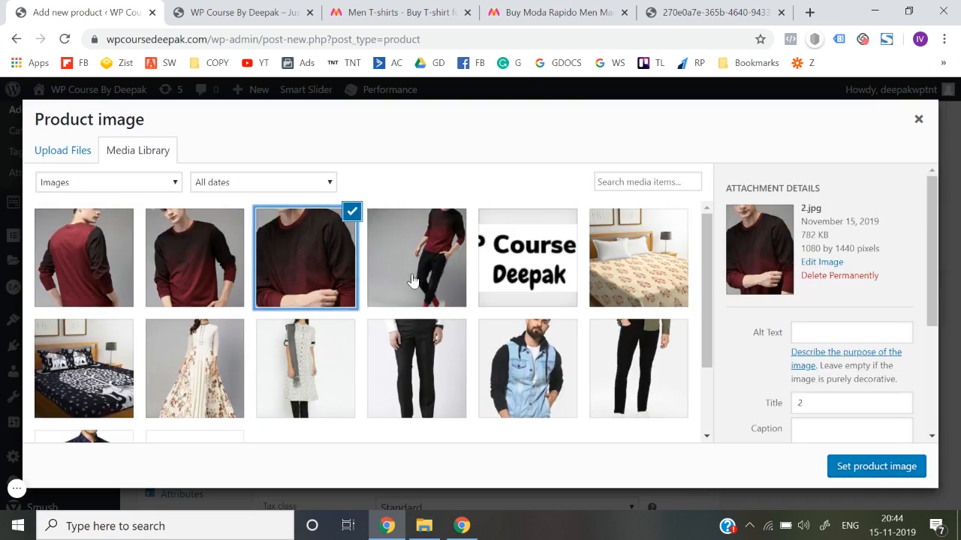
click(862, 466)
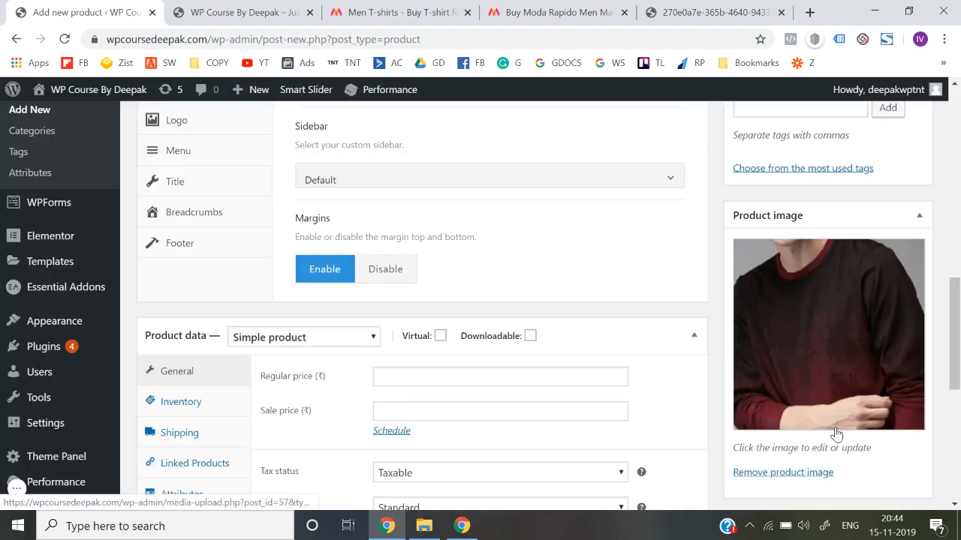
Examine the product's short description and product data sections, including the price and tax fields.
scroll(835, 429, down, 4)
scroll(521, 320, down, 2)
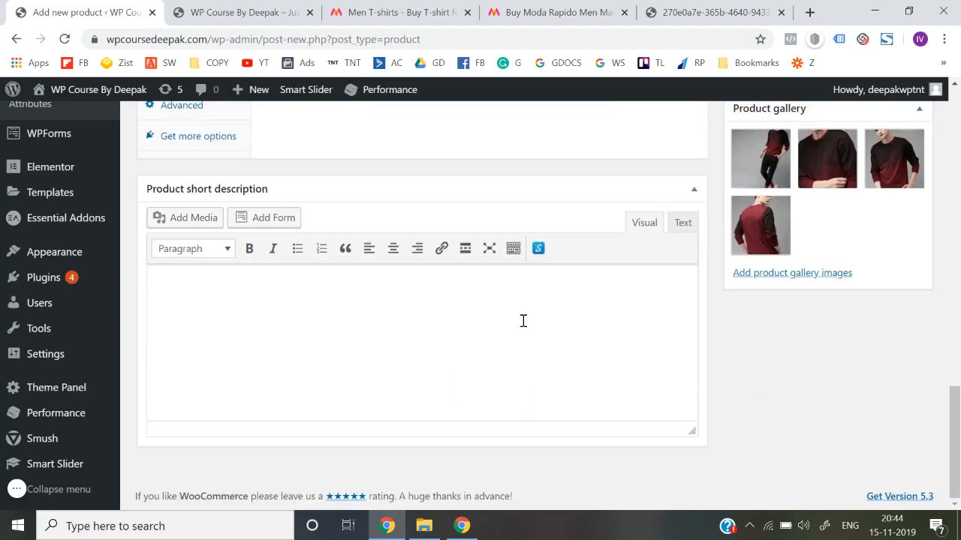
scroll(524, 327, up, 4)
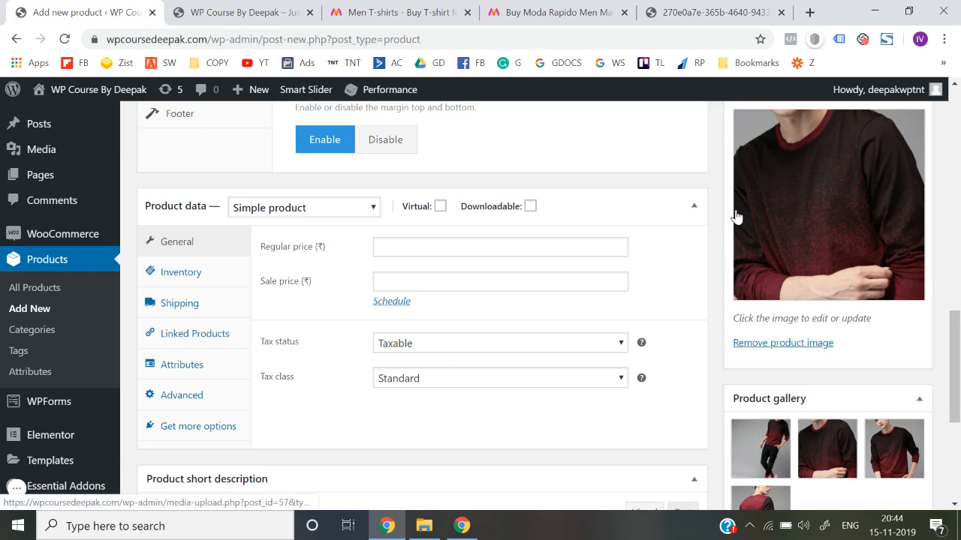
scroll(736, 217, up, 1)
scroll(712, 270, down, 1)
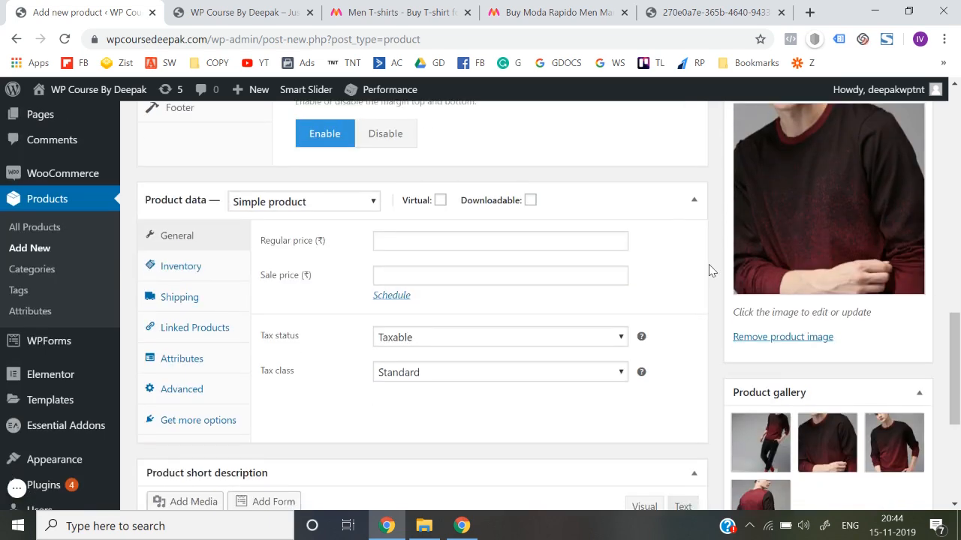
scroll(708, 264, up, 1)
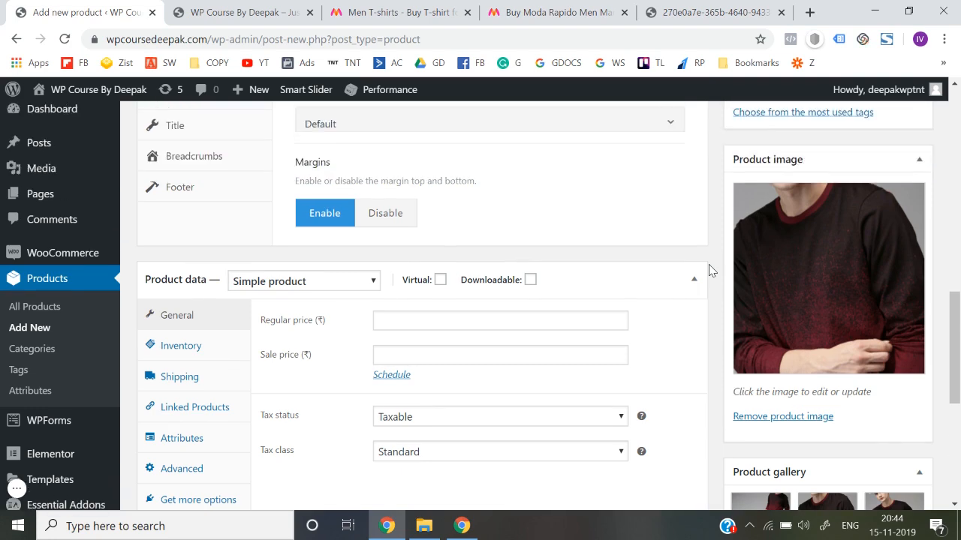
scroll(708, 264, down, 1)
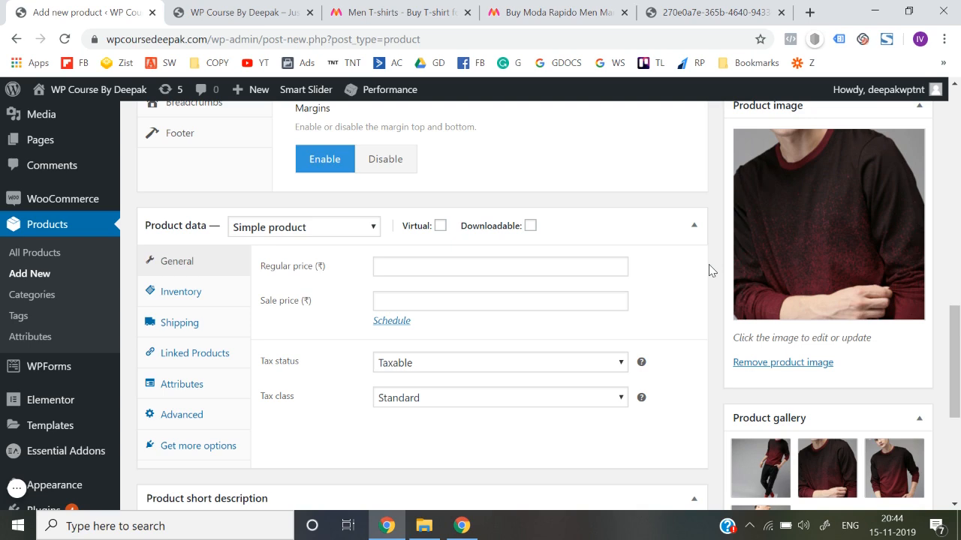
Check the T-shirt's sizes on its Myntra product page and change the WooCommerce product type to Variable product.
click(417, 9)
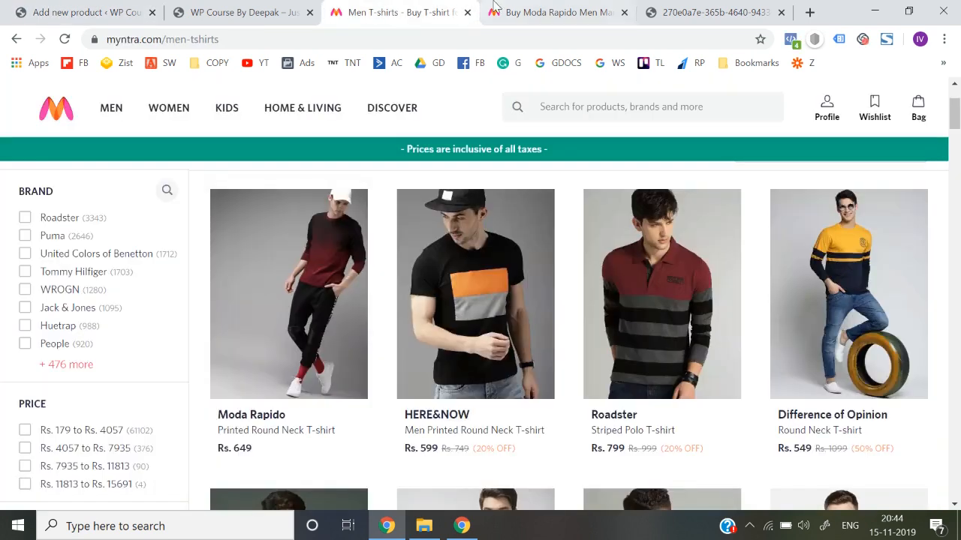
click(493, 6)
scroll(661, 350, down, 1)
mouse_move(663, 373)
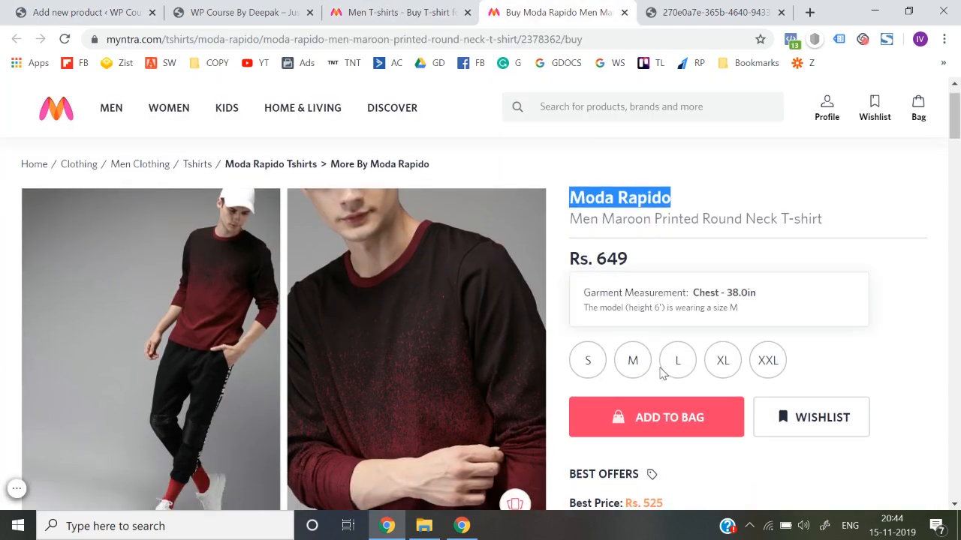
click(147, 6)
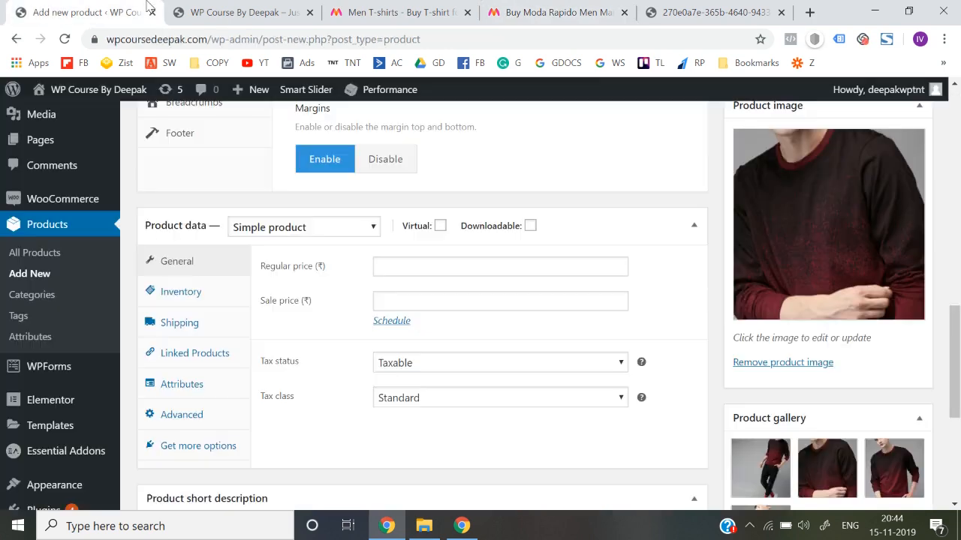
click(291, 233)
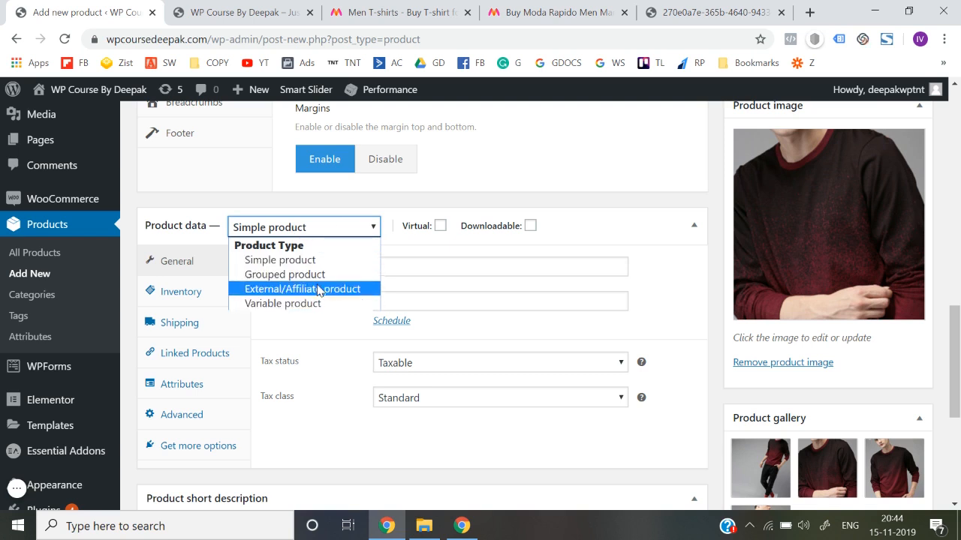
click(315, 304)
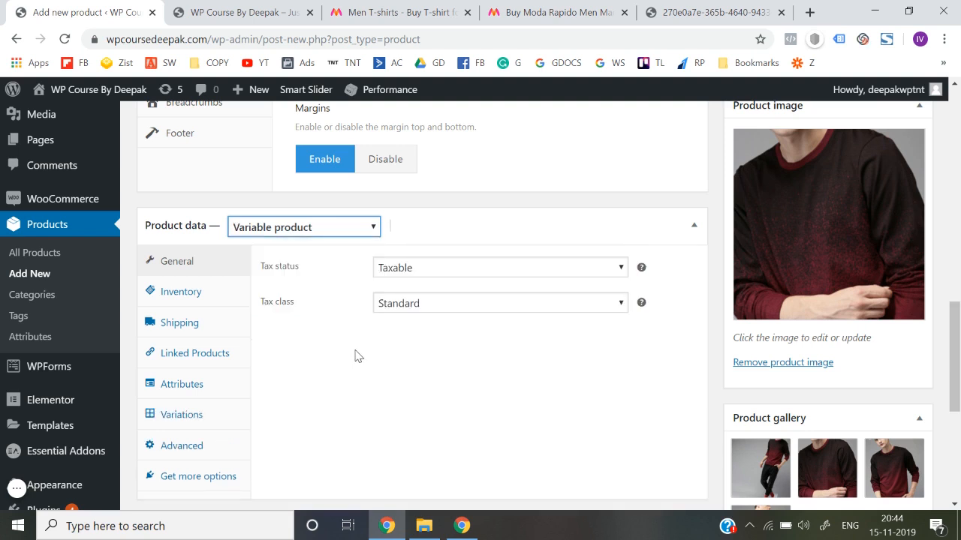
Set the product's tax status to Taxable in the general product data.
click(184, 289)
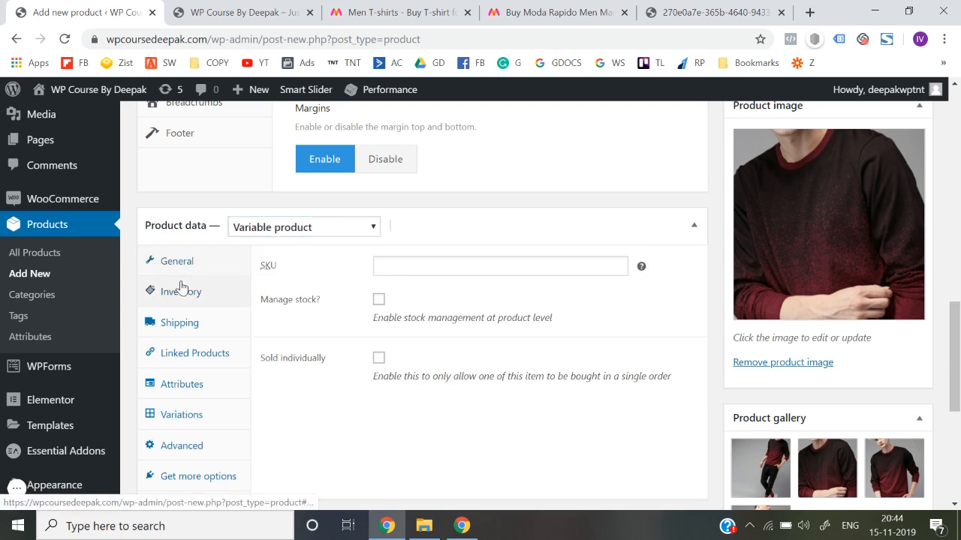
click(187, 275)
click(418, 274)
click(396, 286)
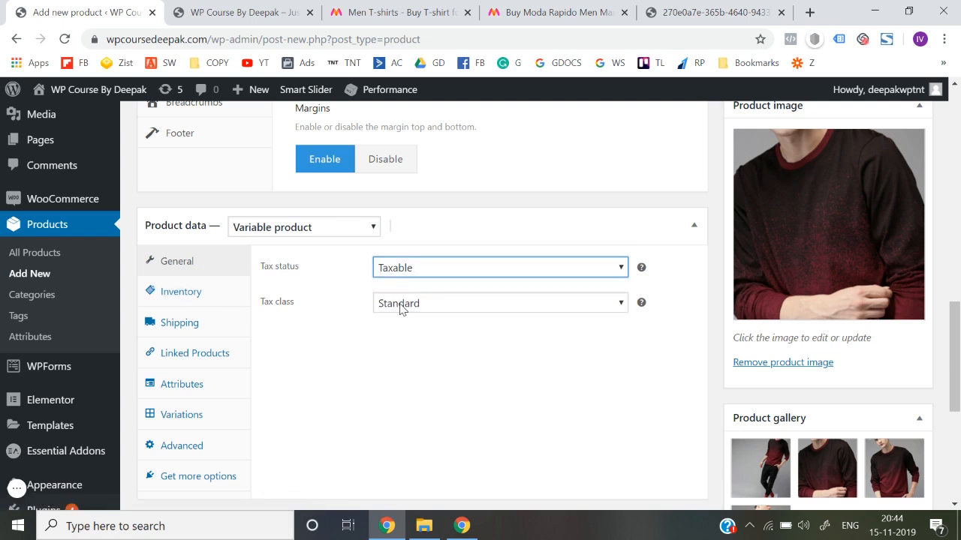
Enter WPC01 as the product's SKU in the inventory data.
click(190, 285)
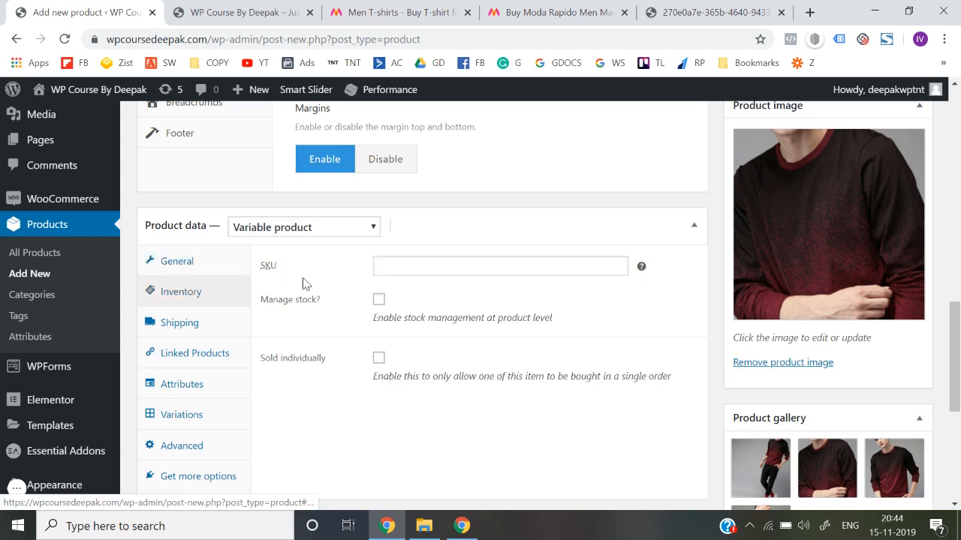
scroll(327, 399, down, 1)
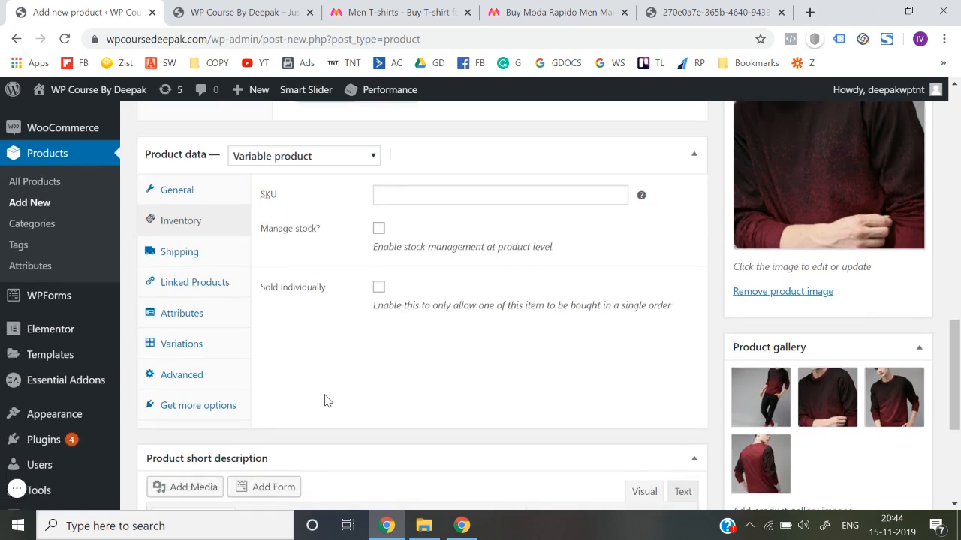
scroll(326, 400, up, 5)
scroll(326, 400, down, 4)
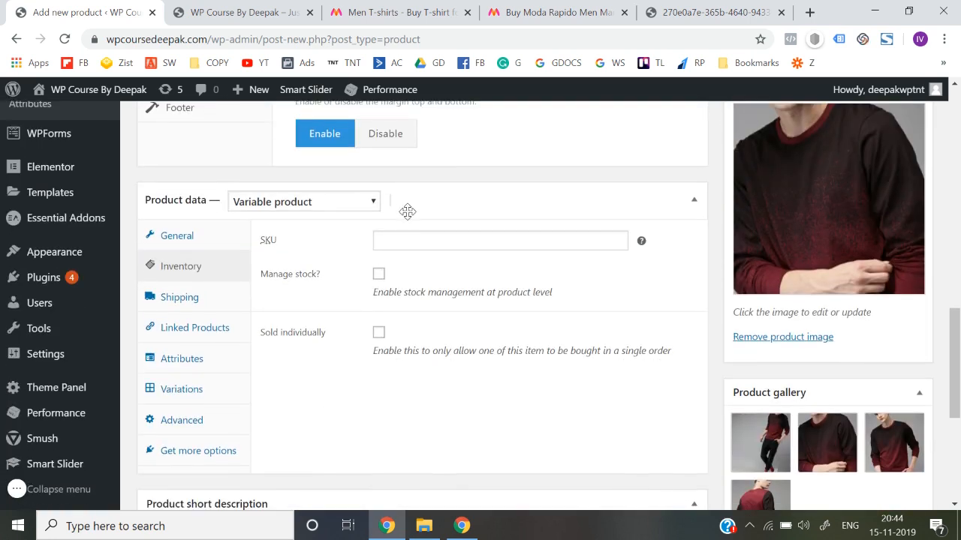
click(397, 240)
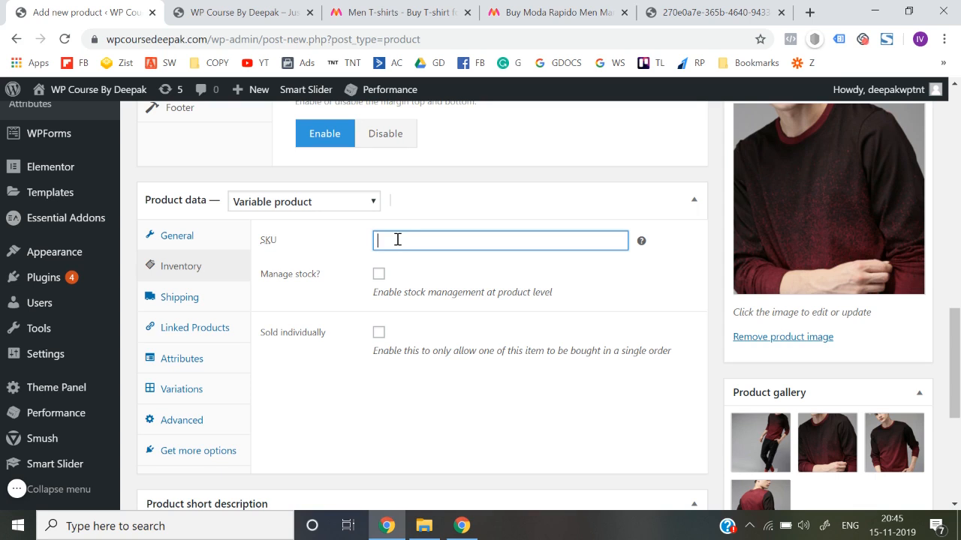
text(WP)
text(001)
Enable stock management at product level and set the stock quantity to 20.
click(379, 275)
click(394, 322)
double_click(394, 321)
key(BackSpace)
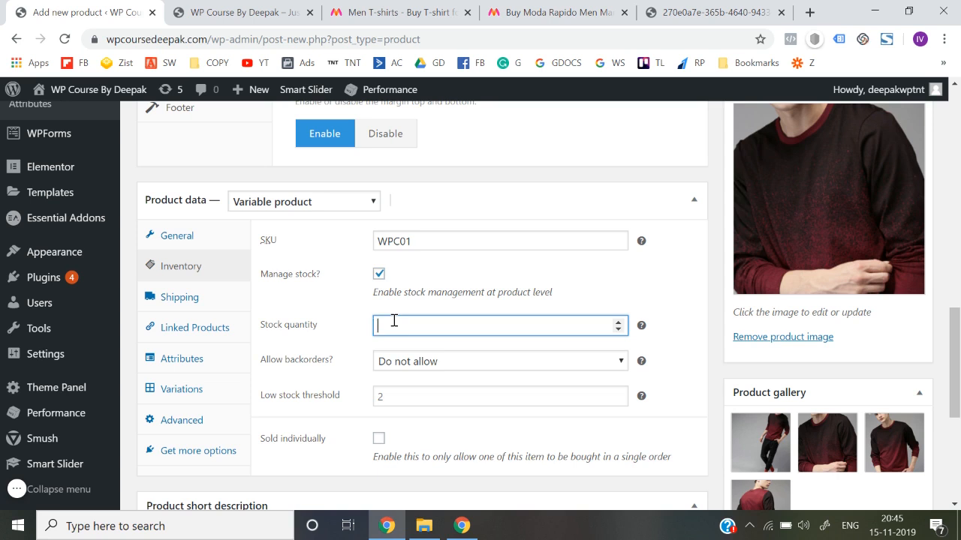
text(20)
click(713, 286)
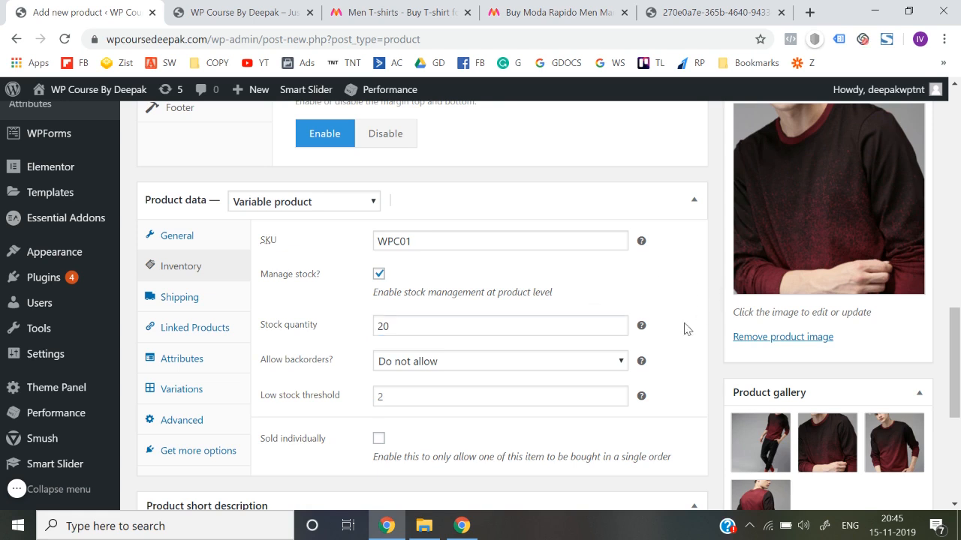
Try out the backorder choices and the Sold individually option in the inventory data.
scroll(681, 331, down, 1)
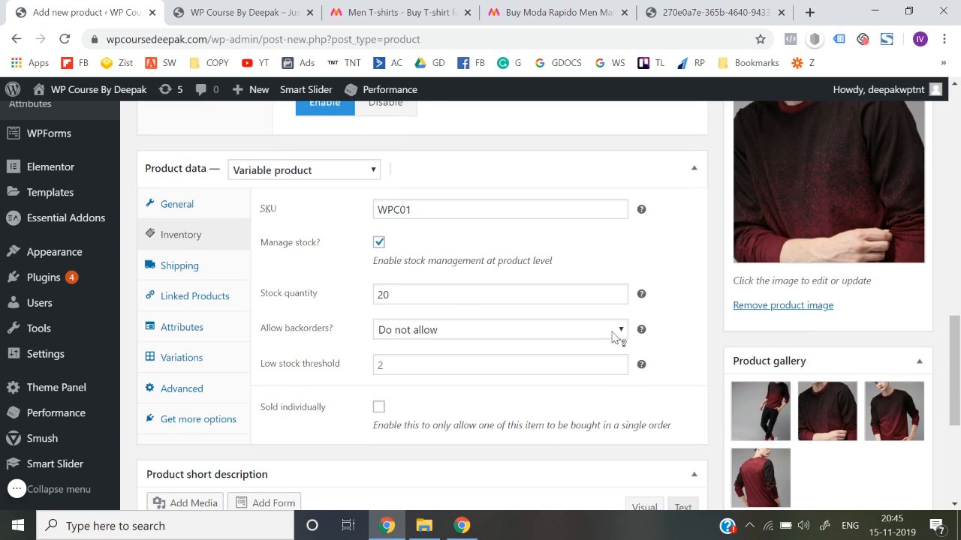
click(483, 356)
click(485, 396)
click(444, 373)
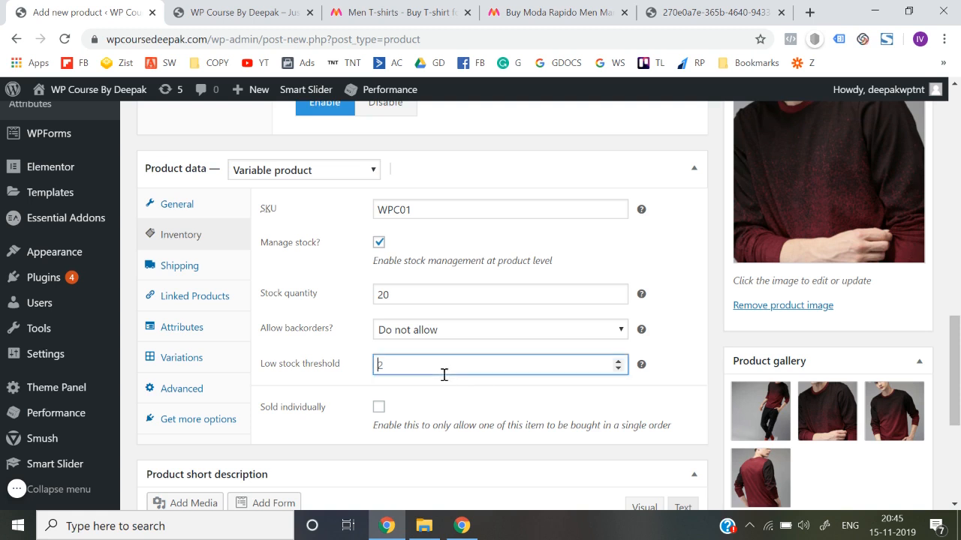
scroll(443, 373, down, 7)
click(378, 406)
click(378, 407)
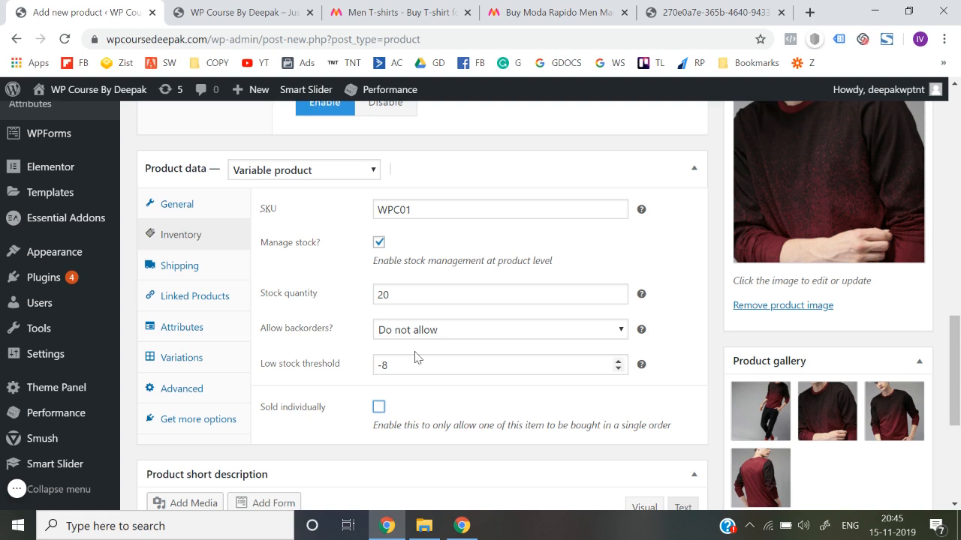
Clear the low stock threshold and set it to 2.
click(411, 362)
key(BackSpace)
key(BackSpace)
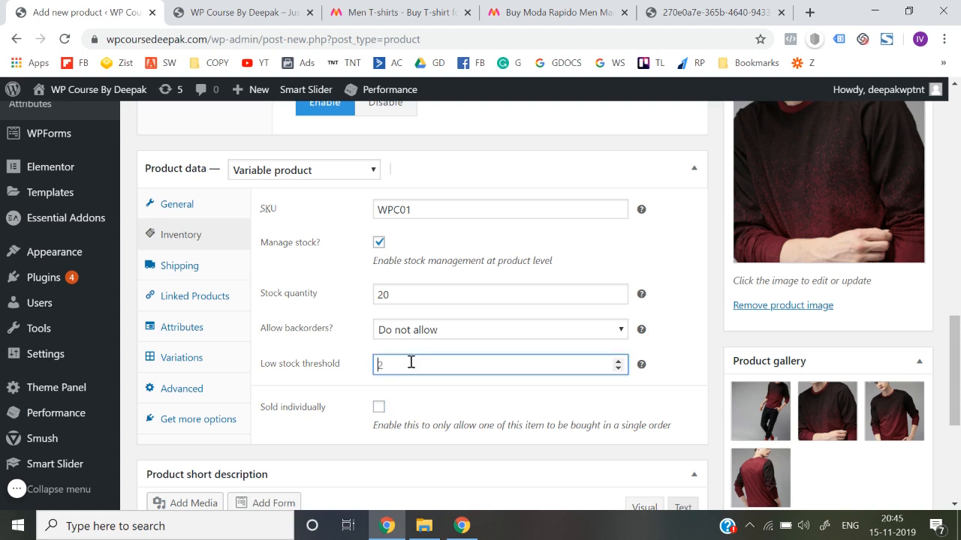
click(461, 405)
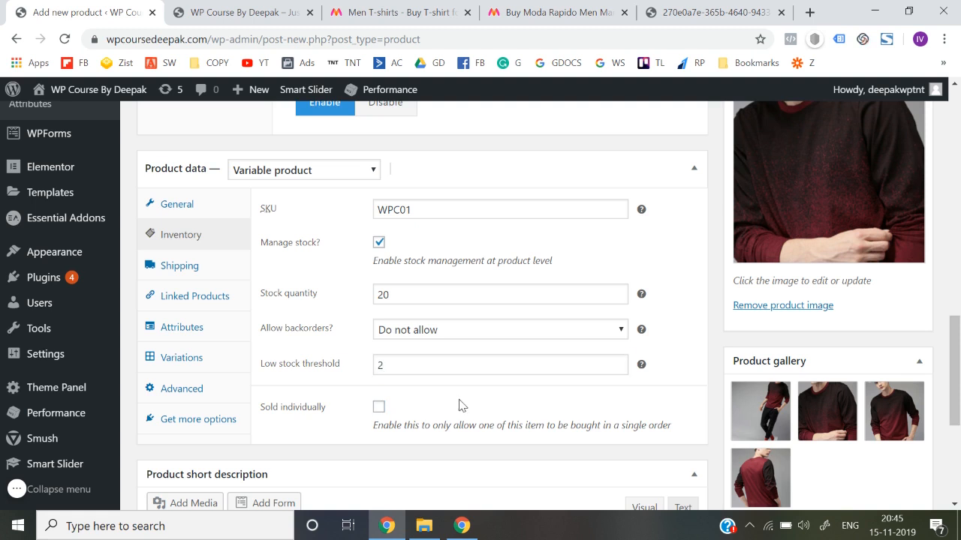
Review the shipping, linked products, general and inventory sections of the product data.
click(197, 268)
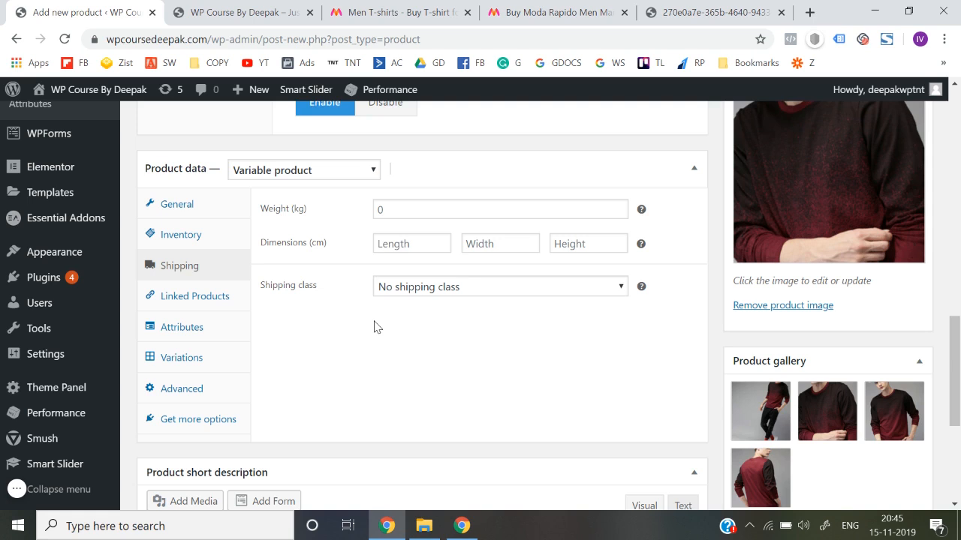
click(216, 292)
click(210, 212)
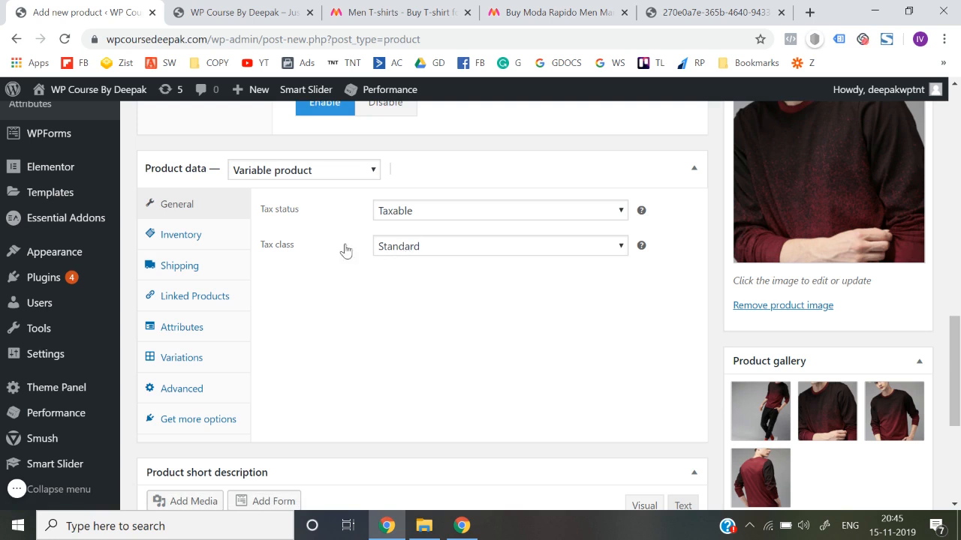
click(197, 241)
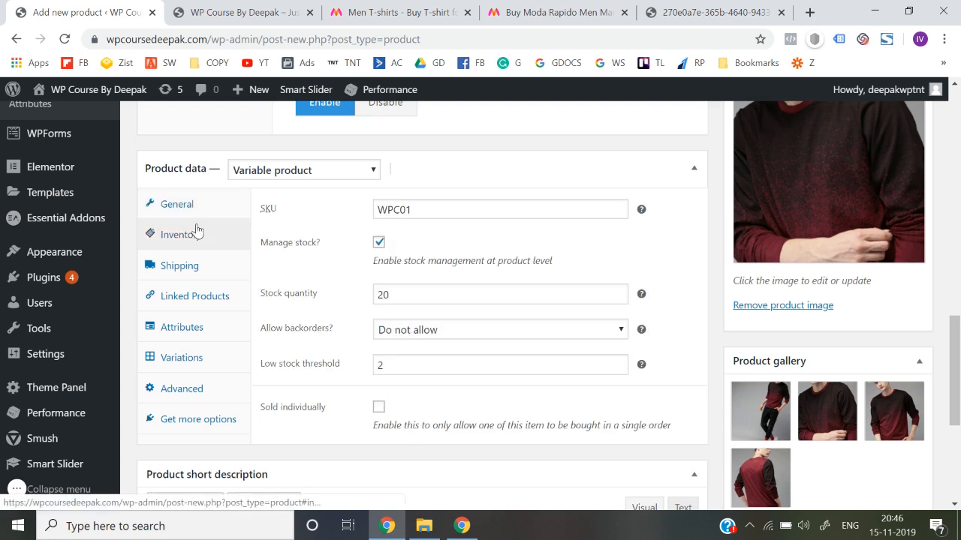
click(191, 212)
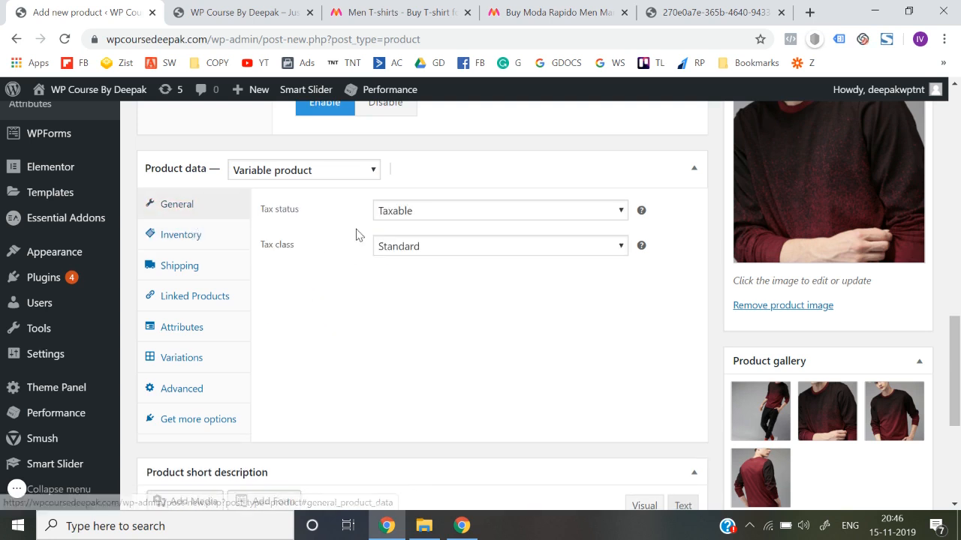
click(219, 242)
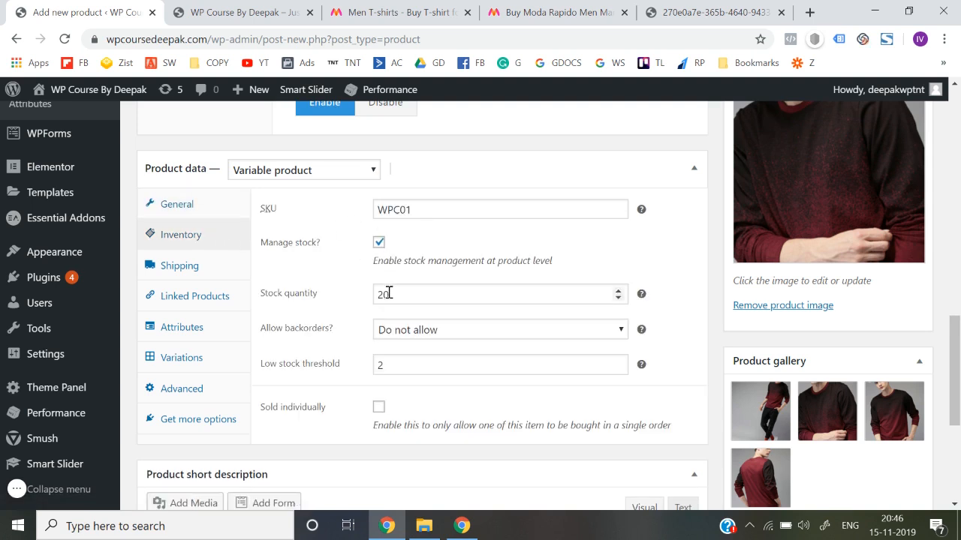
click(180, 269)
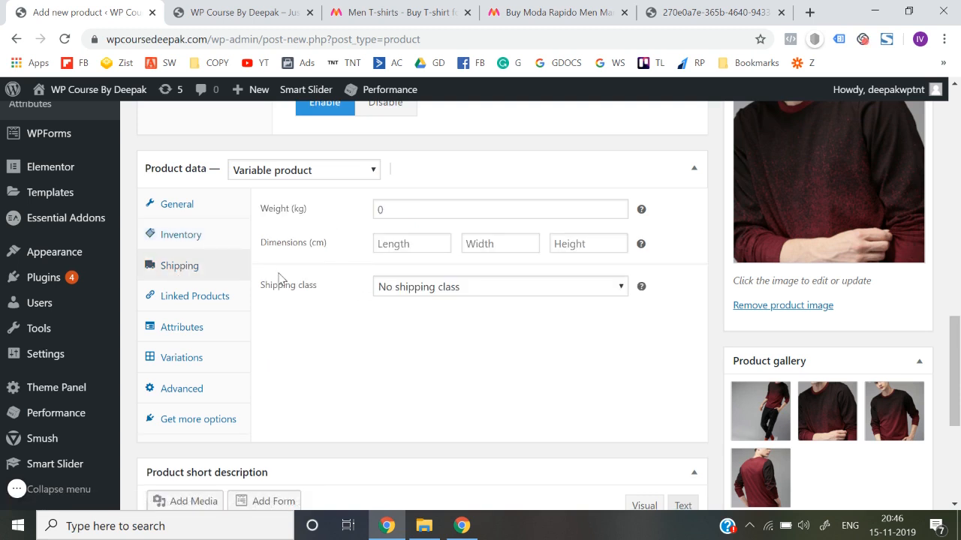
Examine the upsell and cross-sell search fields in the linked products data.
click(201, 299)
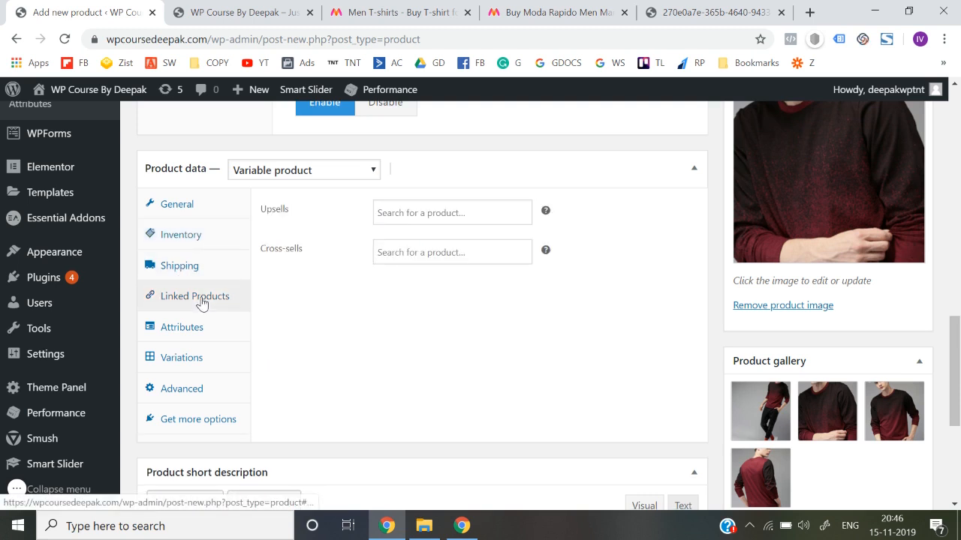
click(403, 214)
click(361, 322)
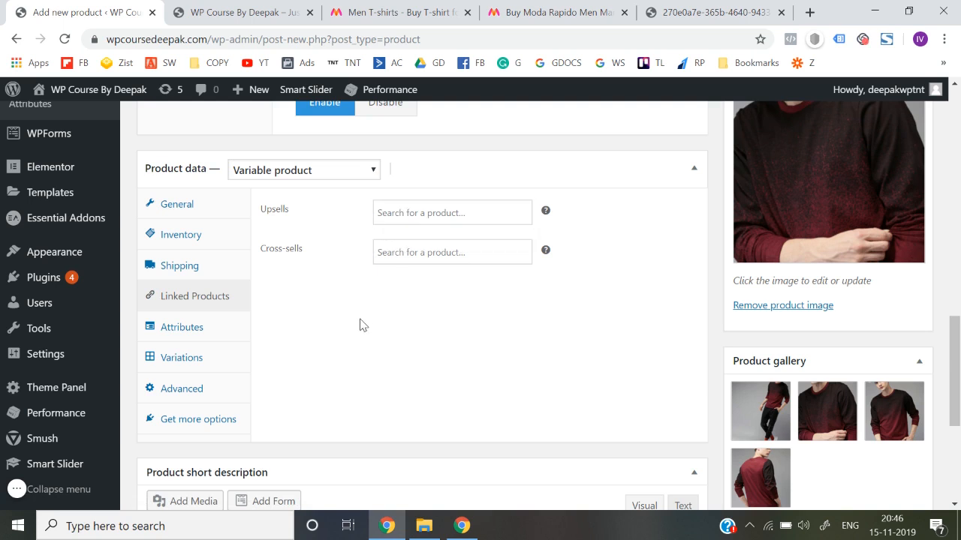
click(419, 215)
click(348, 342)
click(426, 210)
click(348, 323)
click(412, 262)
click(260, 353)
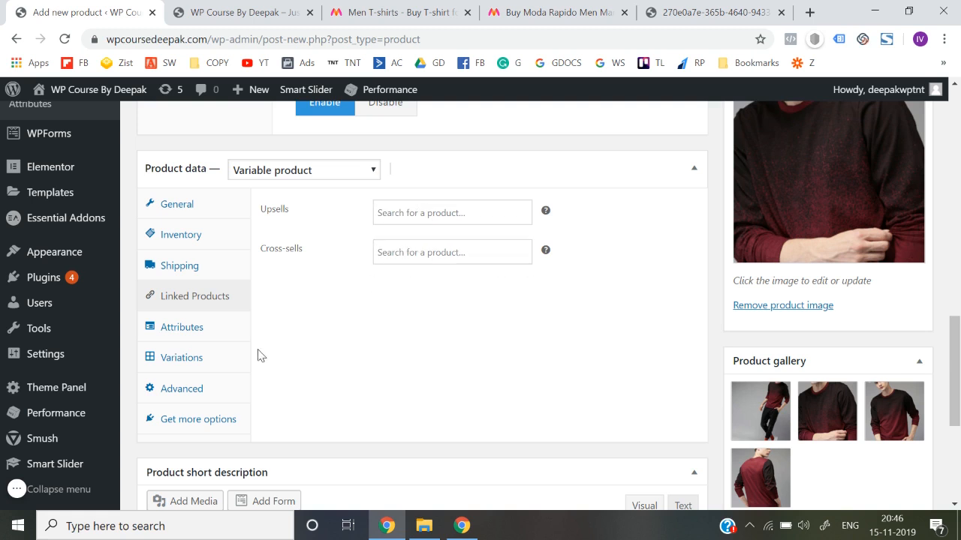
Add a custom product attribute named Sizes and enable it for variations.
click(206, 342)
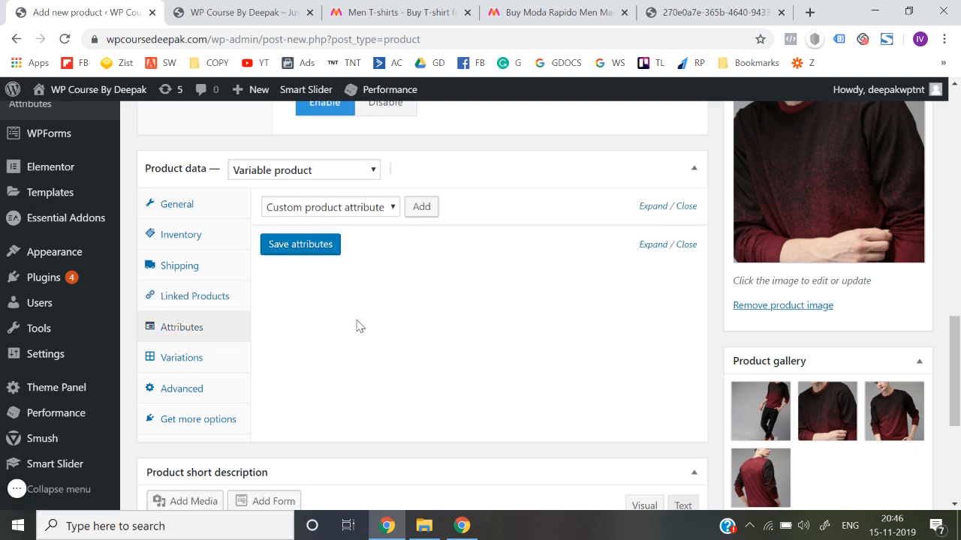
click(425, 212)
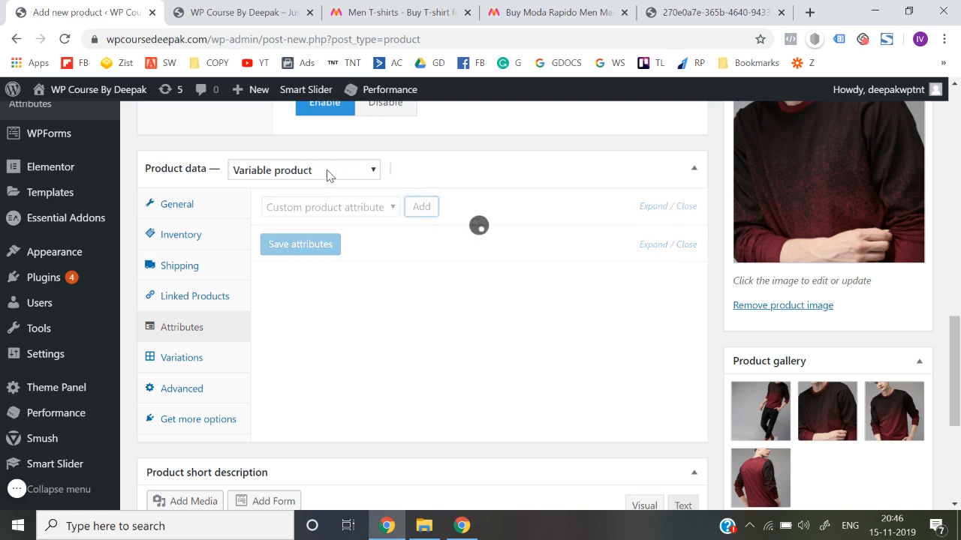
click(290, 291)
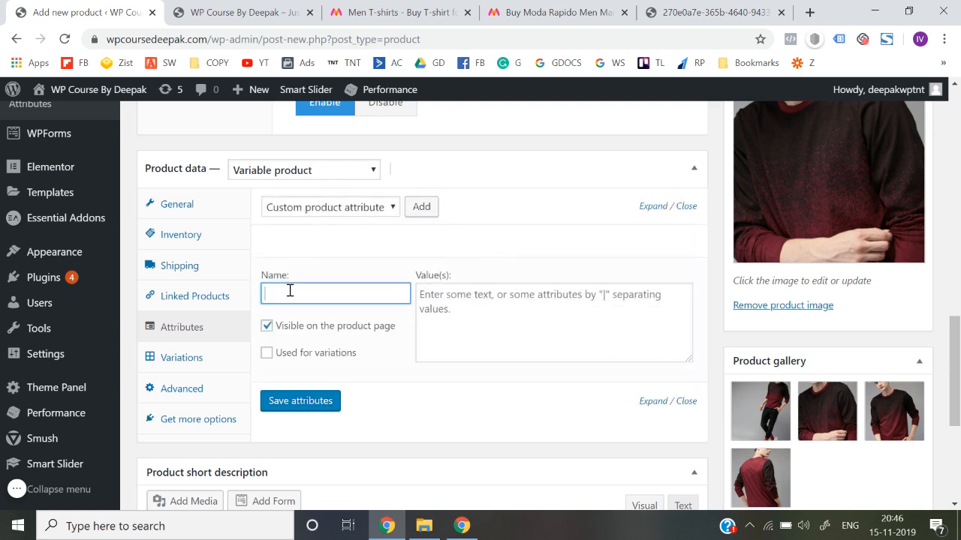
text(Sizes)
click(267, 353)
Check the T-shirt's available sizes on its Myntra page and enter S|M as the first values of the Sizes attribute.
click(448, 312)
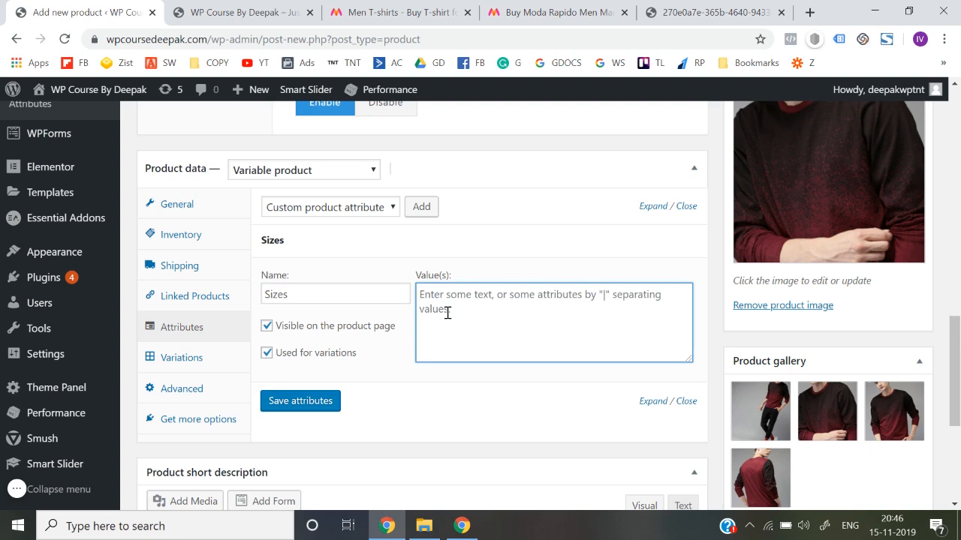
click(552, 12)
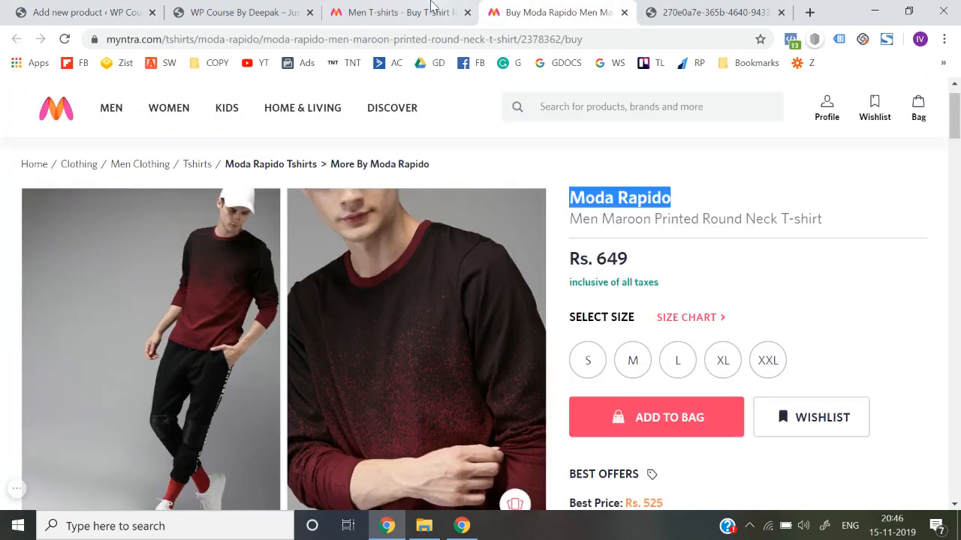
click(432, 6)
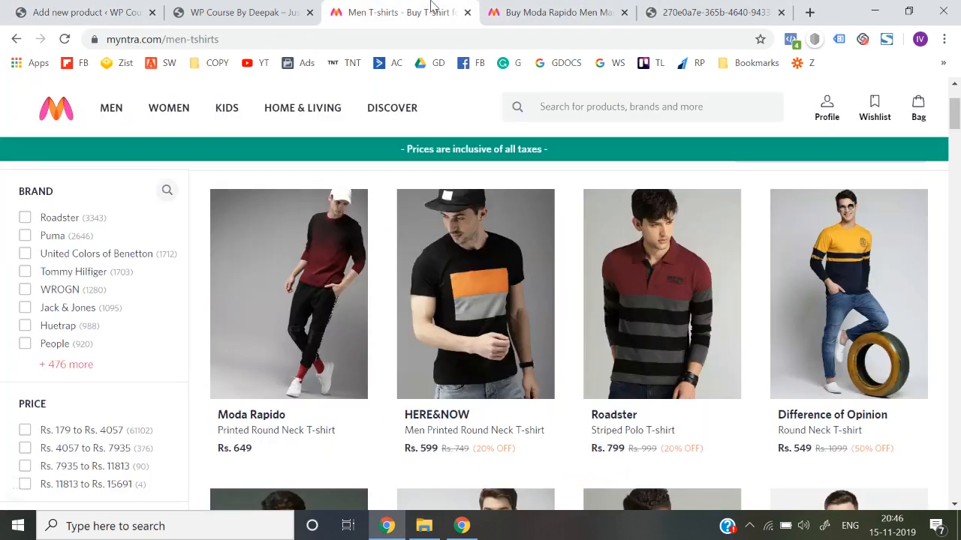
click(248, 11)
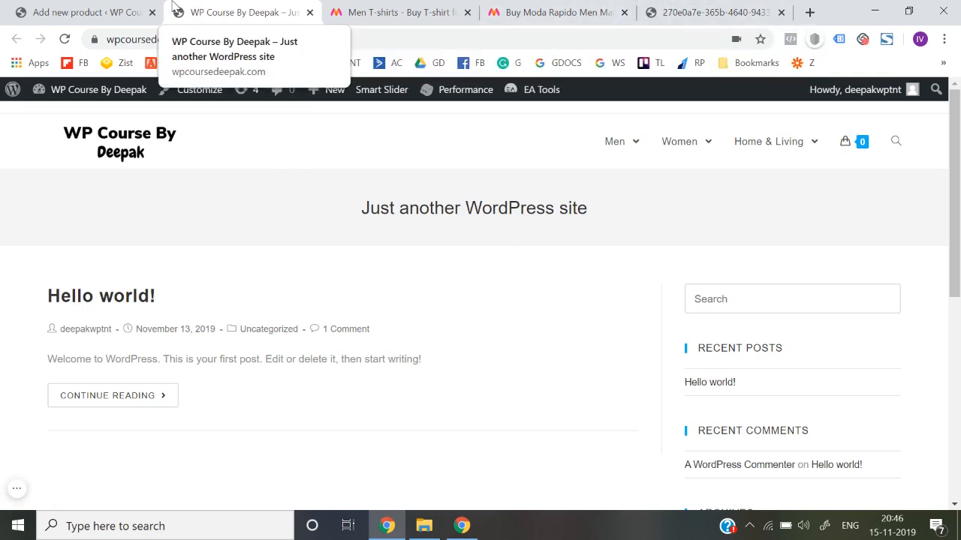
click(72, 11)
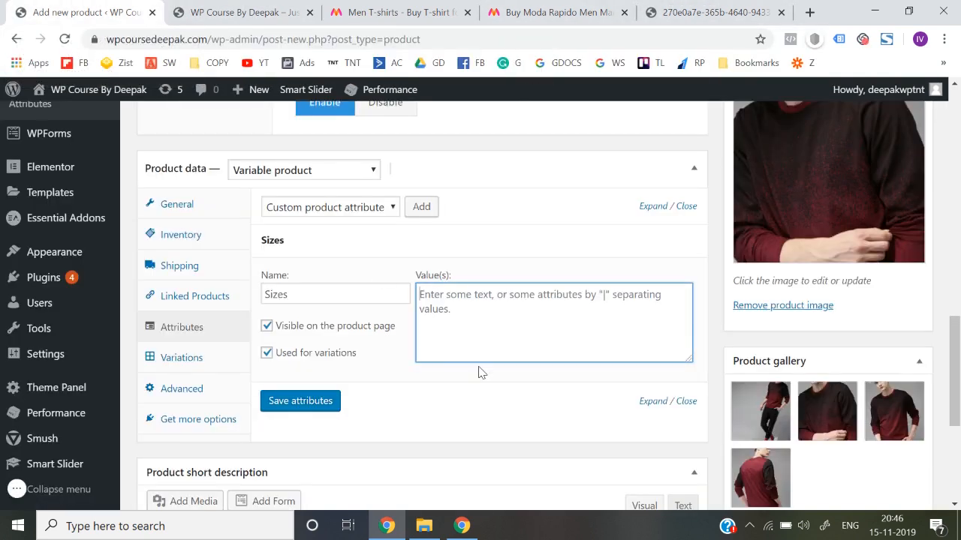
text(S)
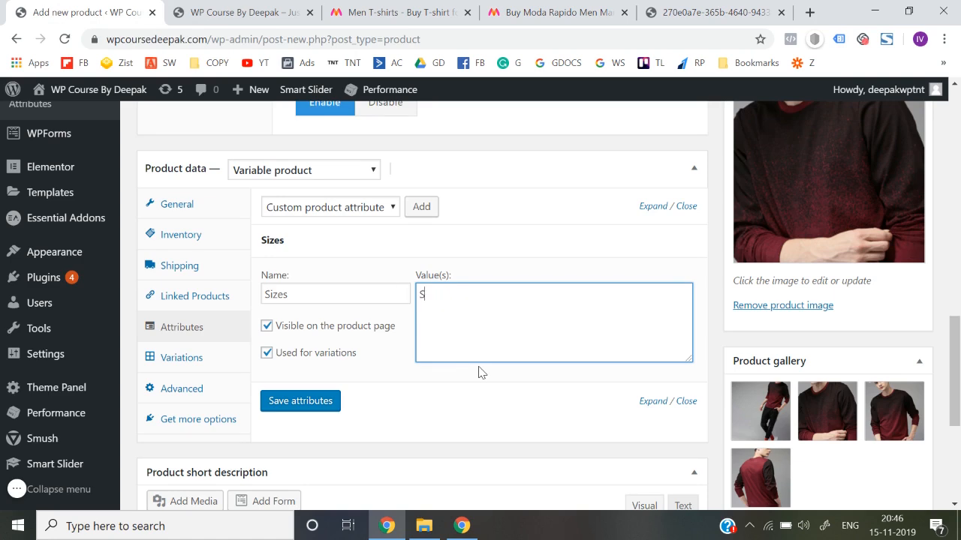
text(|M)
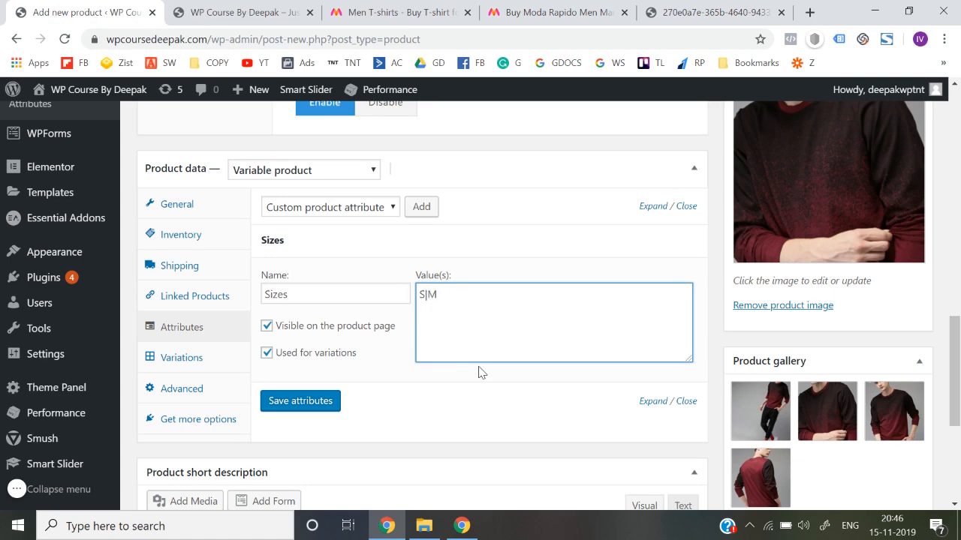
Complete the Sizes values as S|M|L|XL|XXL, following the Myntra listing, and save the attributes.
click(527, 9)
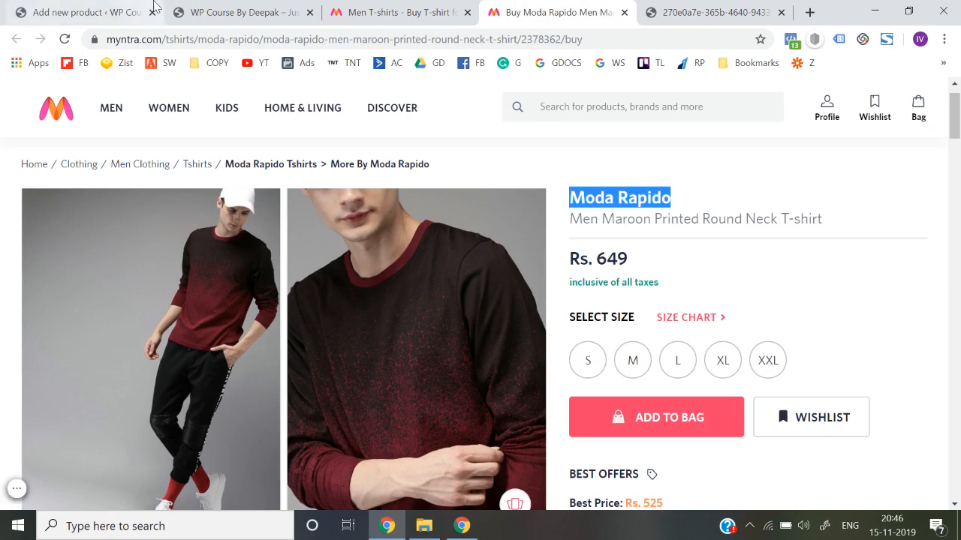
click(154, 7)
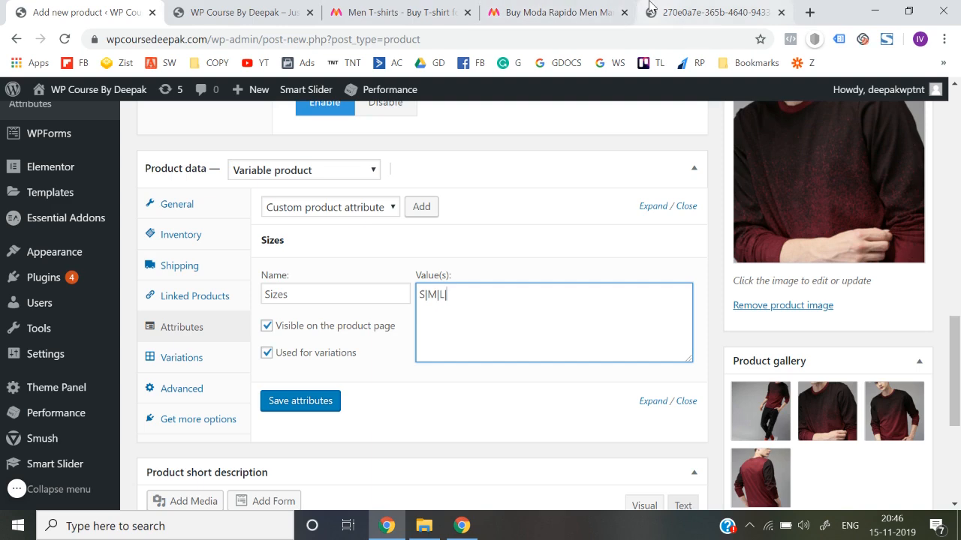
click(544, 7)
click(177, 8)
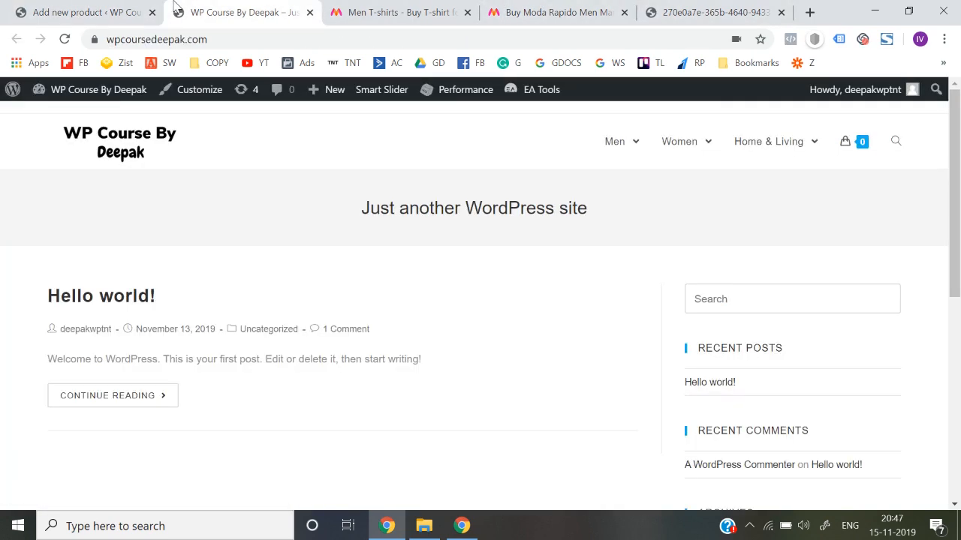
click(118, 6)
text(XL|XXL)
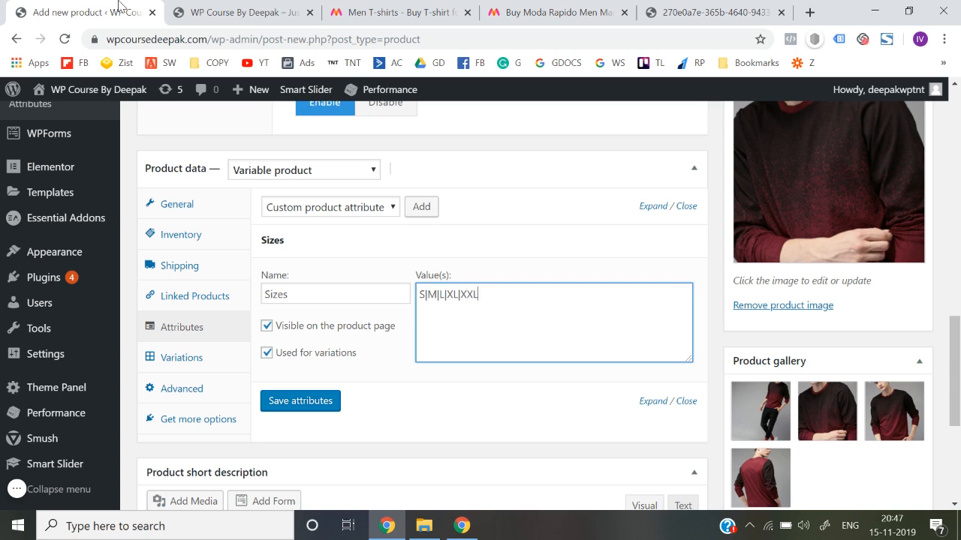
click(296, 403)
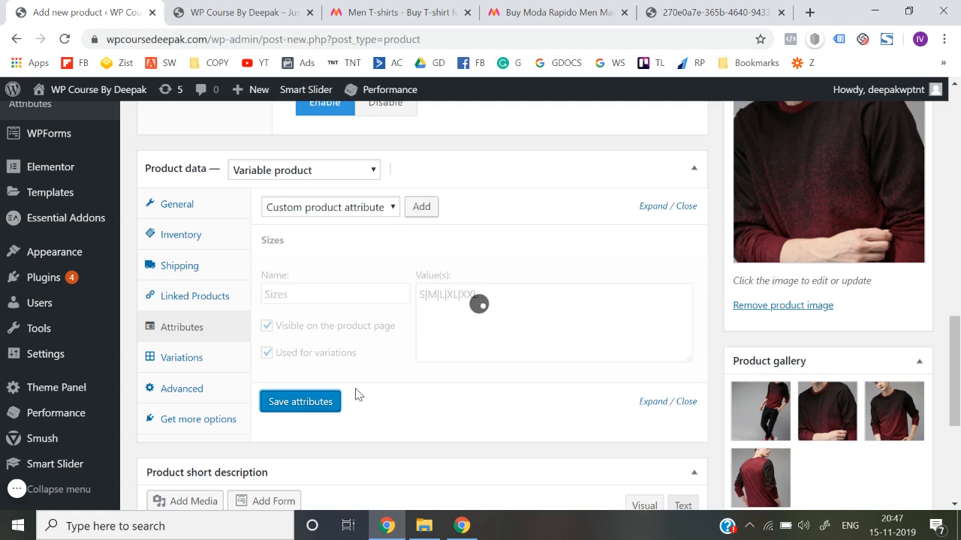
Generate the product variations from all attributes and confirm the creation.
click(191, 358)
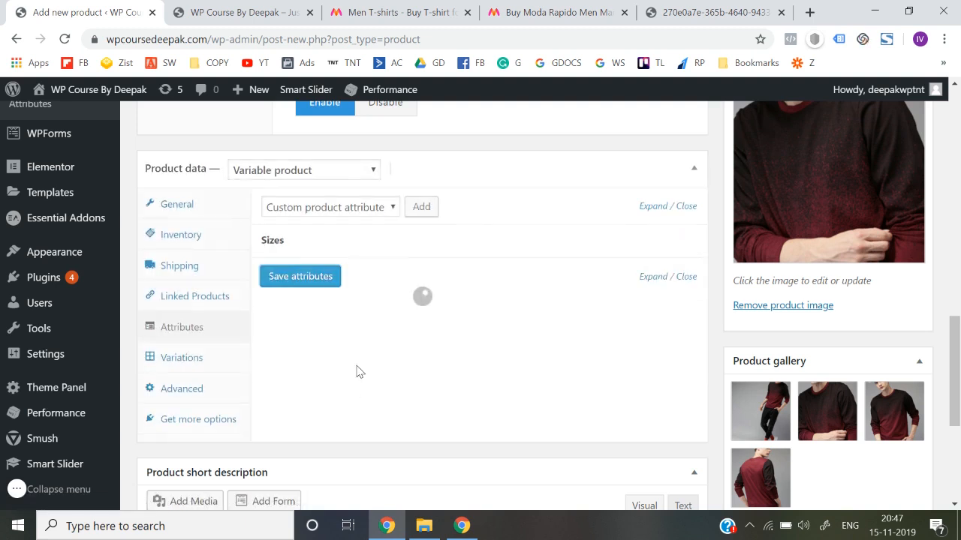
click(193, 361)
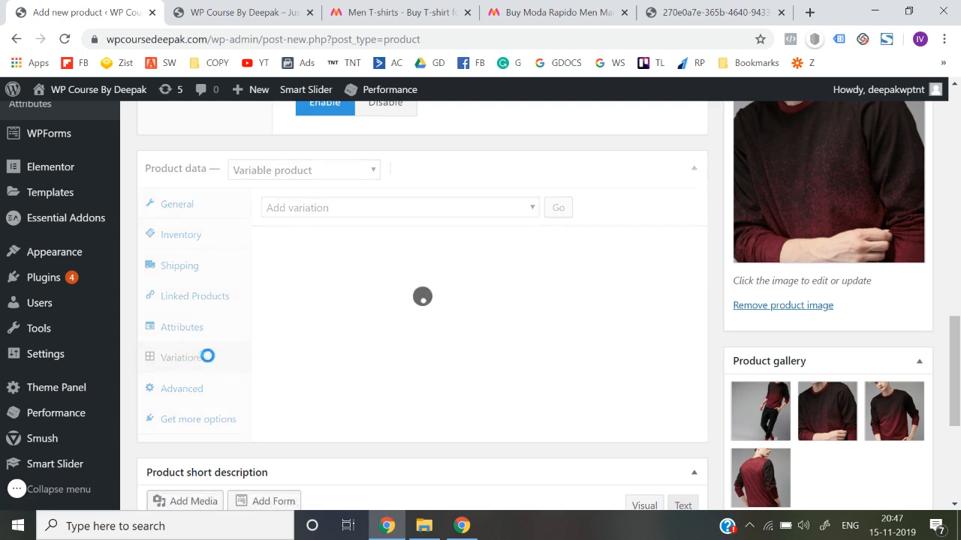
click(446, 208)
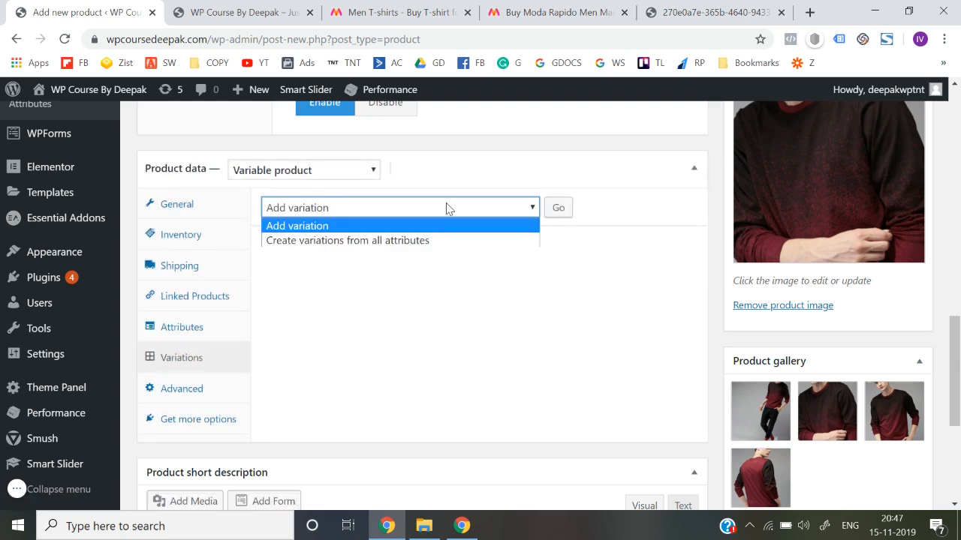
click(421, 248)
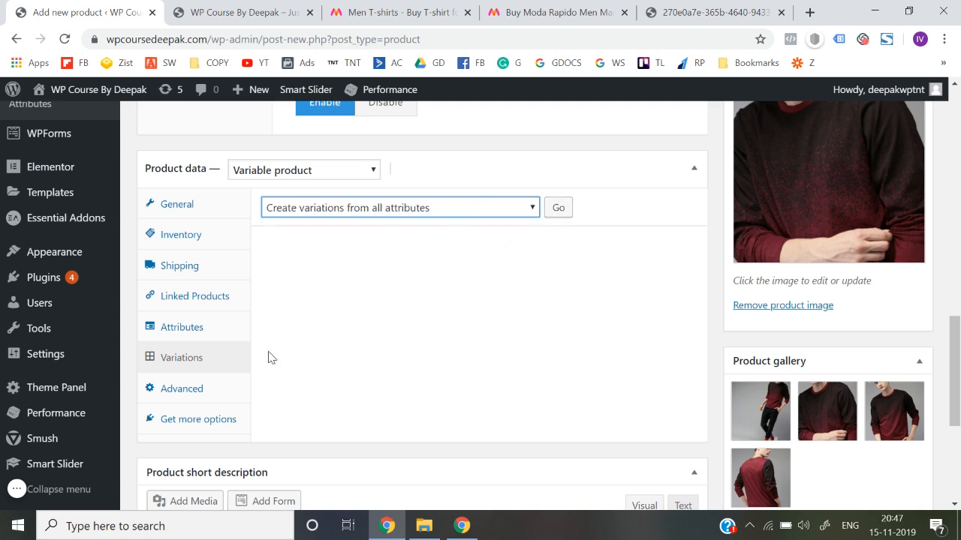
click(401, 209)
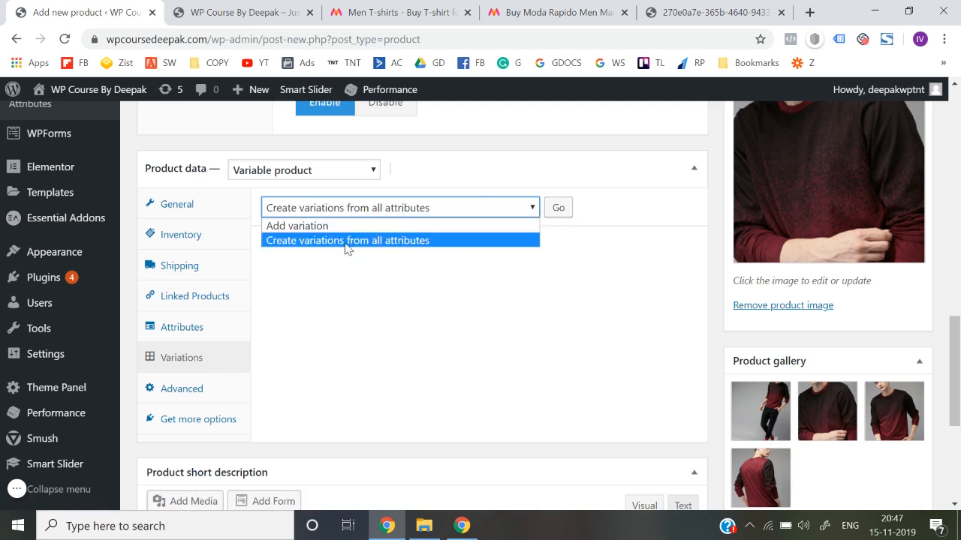
click(357, 248)
click(551, 216)
click(554, 154)
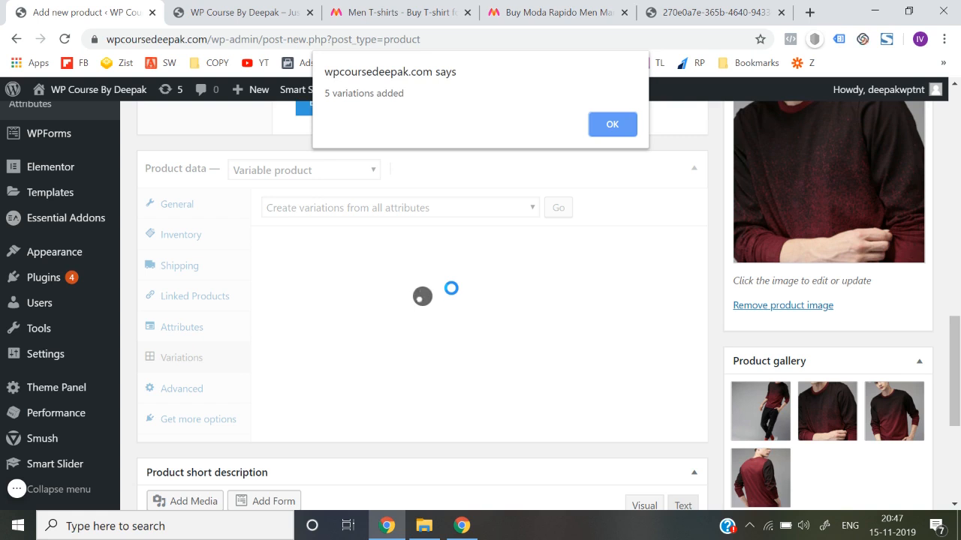
click(621, 127)
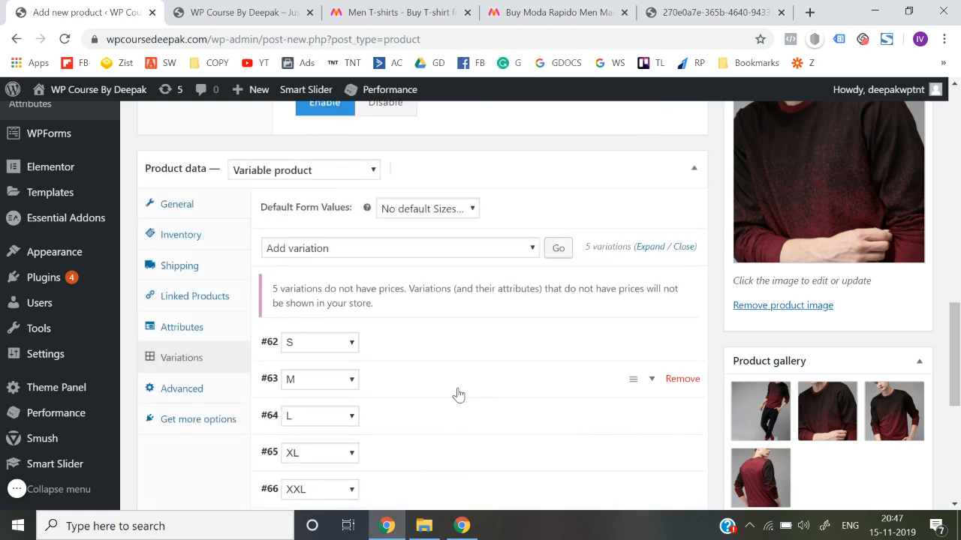
Examine the image, SKU, price, shipping and tax fields of the size S variation and collapse it.
scroll(457, 393, down, 2)
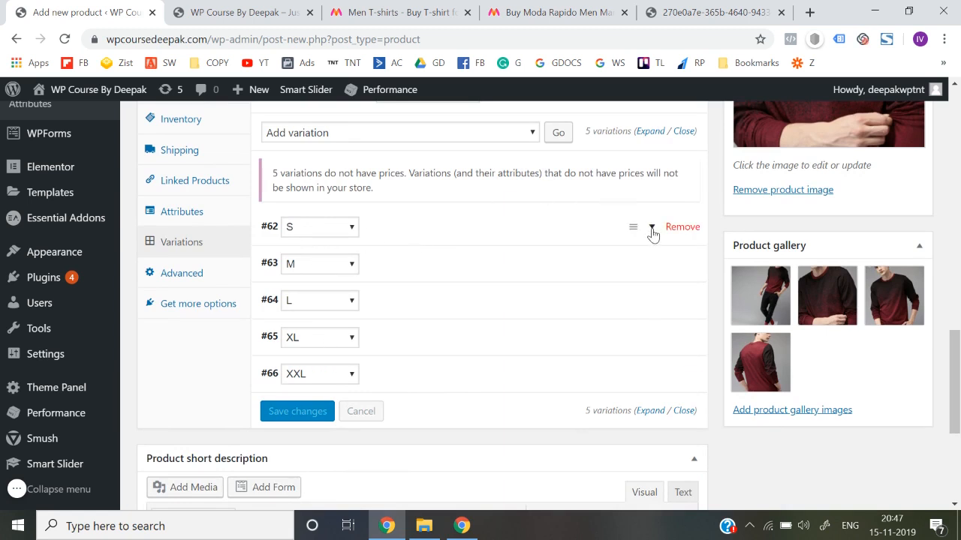
click(651, 227)
scroll(497, 326, down, 2)
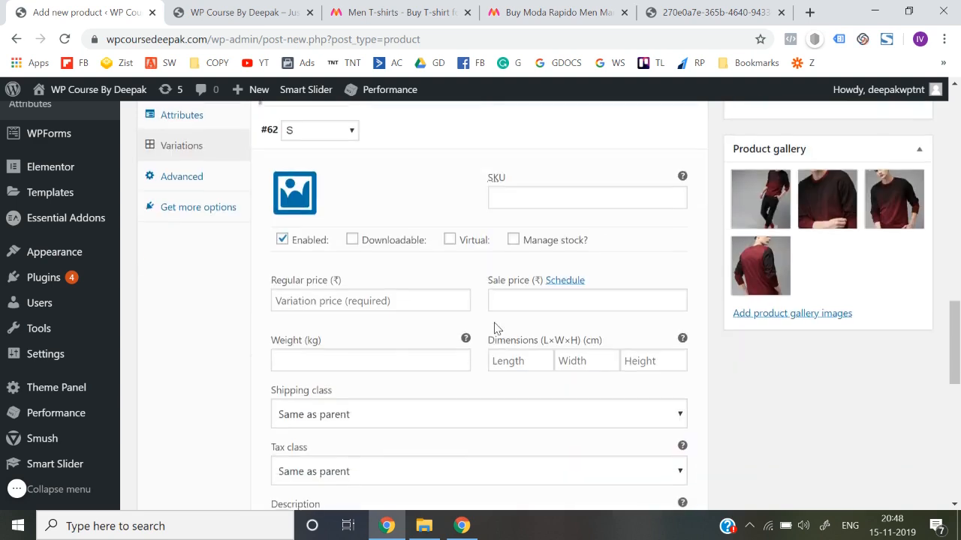
scroll(391, 365, down, 3)
scroll(393, 363, up, 3)
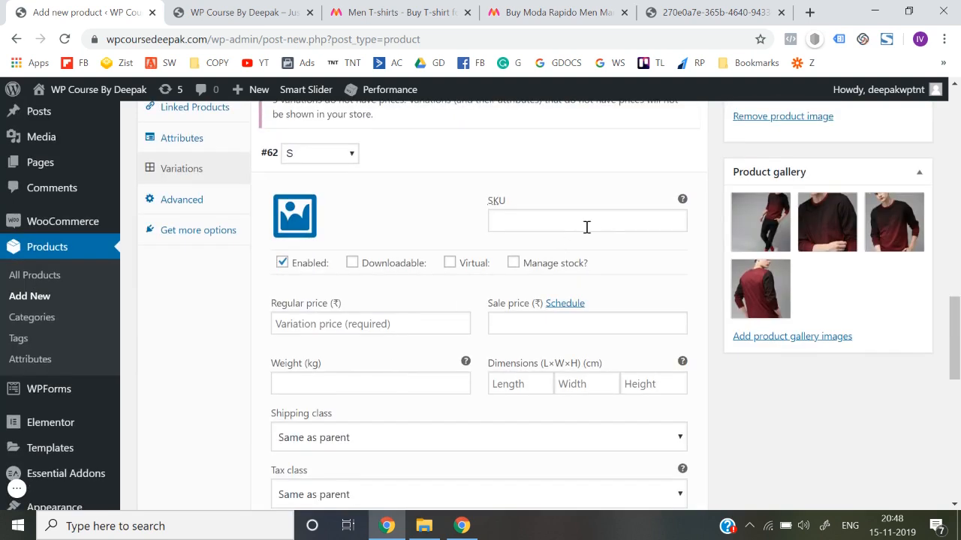
scroll(453, 207, up, 1)
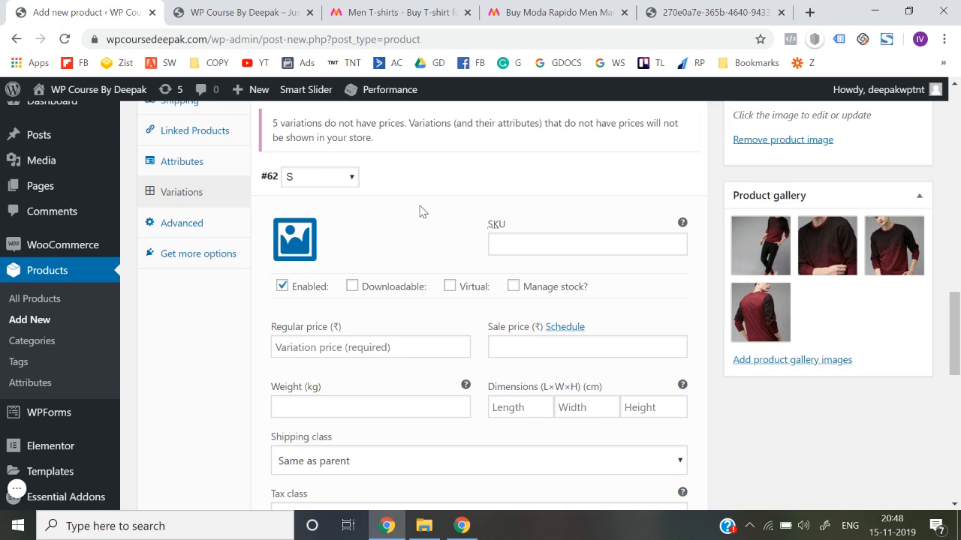
scroll(413, 214, up, 1)
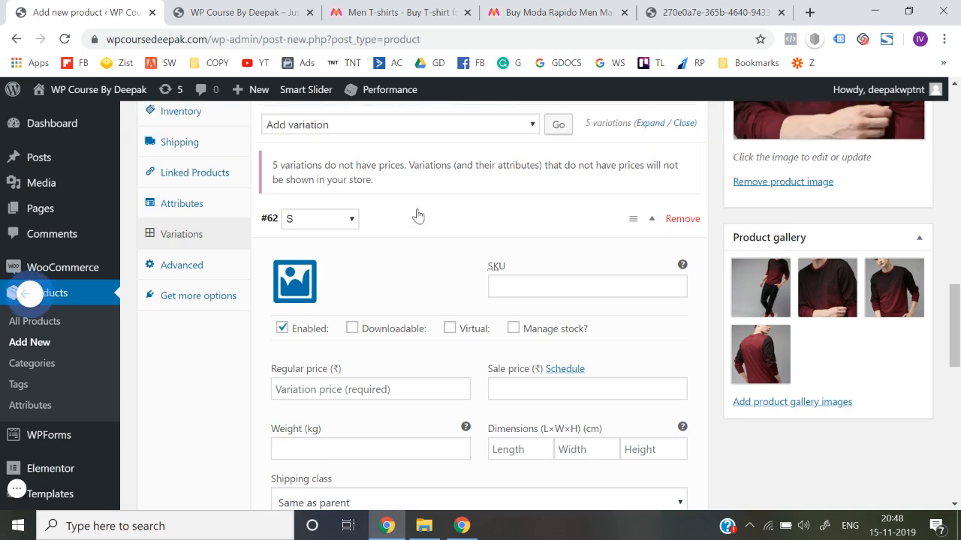
click(651, 222)
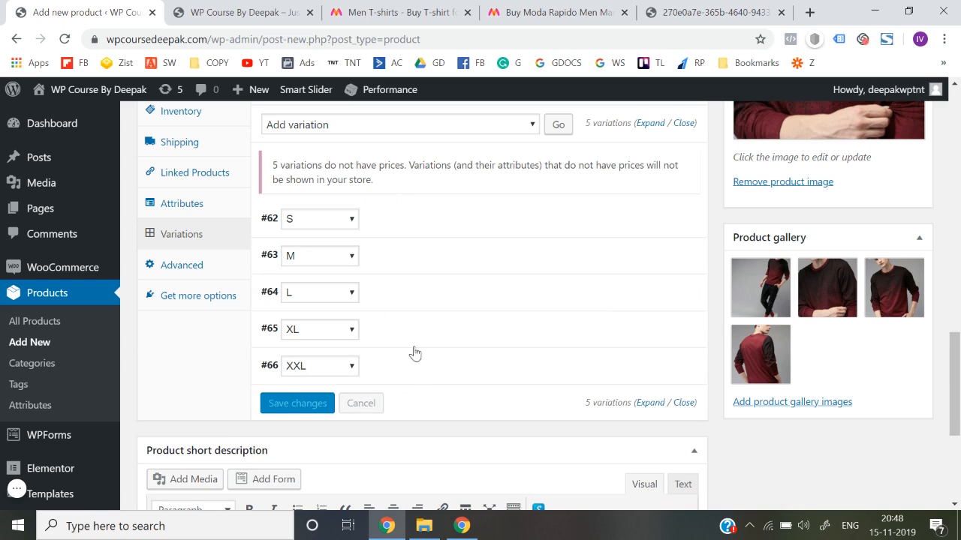
Expand the size S variation and set the back-view photo of the maroon T-shirt as its image.
click(400, 229)
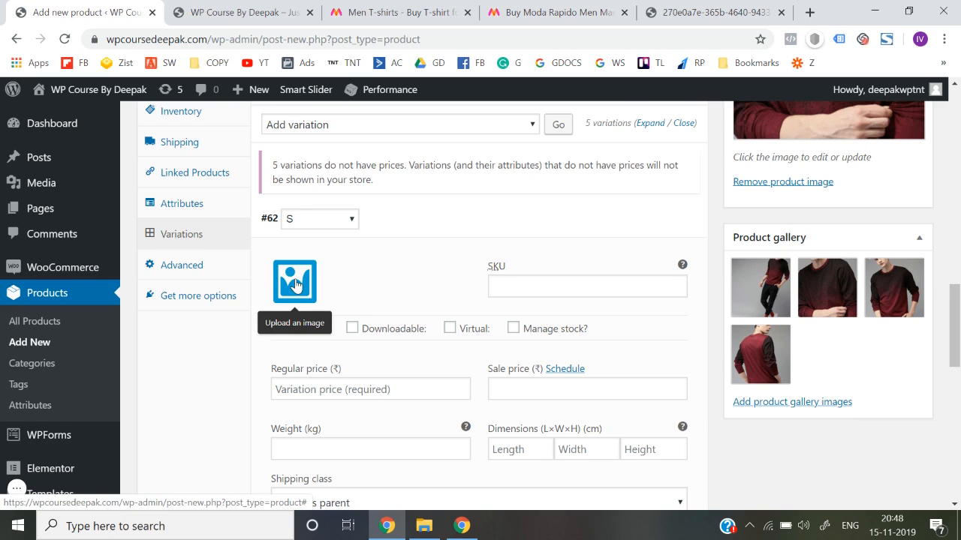
scroll(300, 281, down, 1)
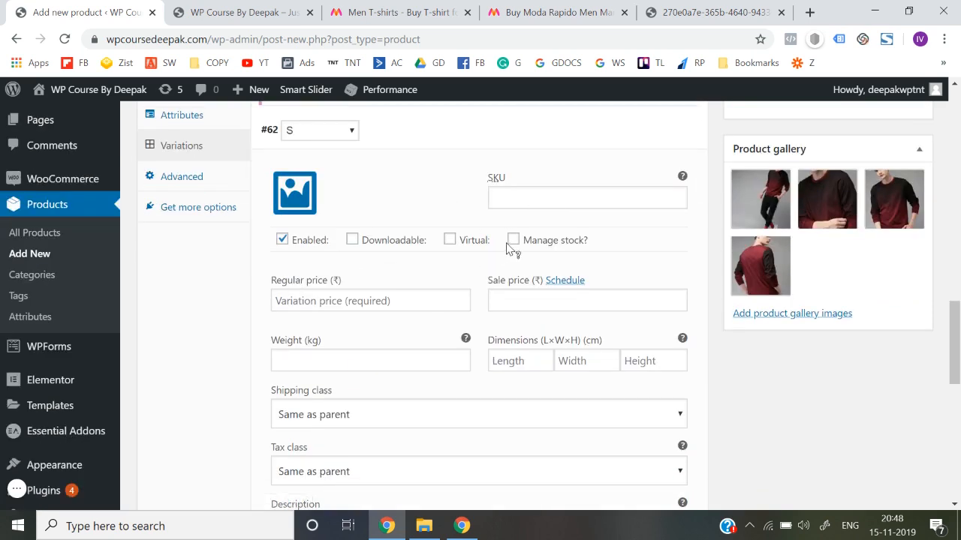
scroll(394, 393, down, 3)
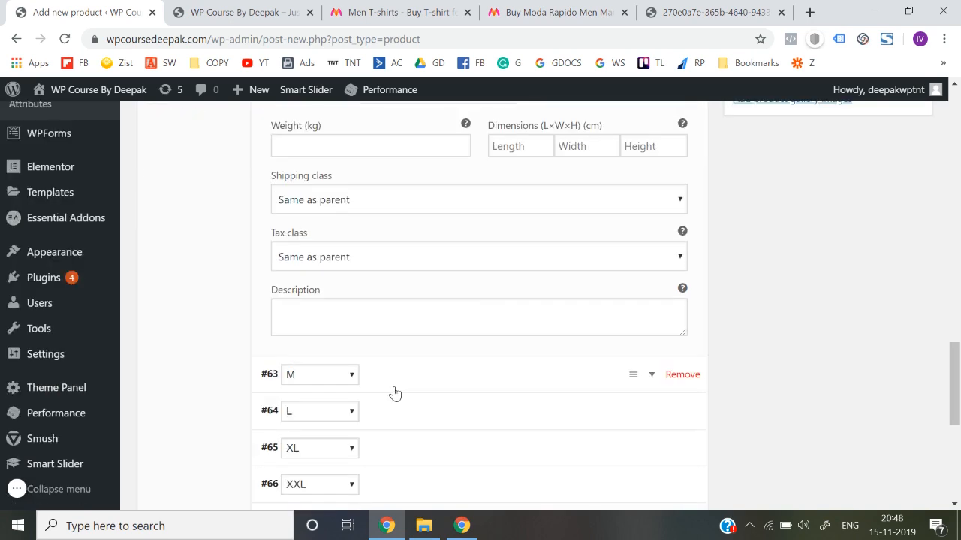
scroll(395, 393, up, 4)
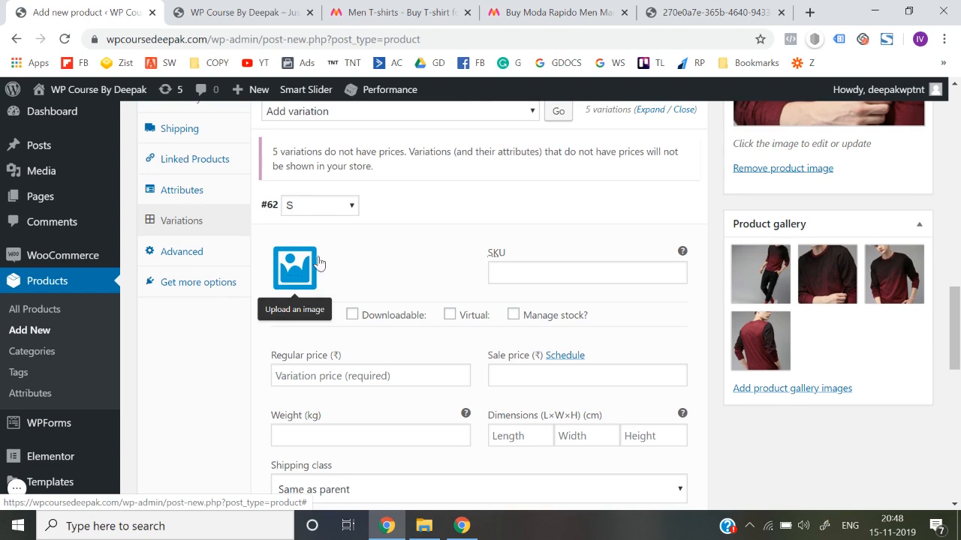
click(308, 279)
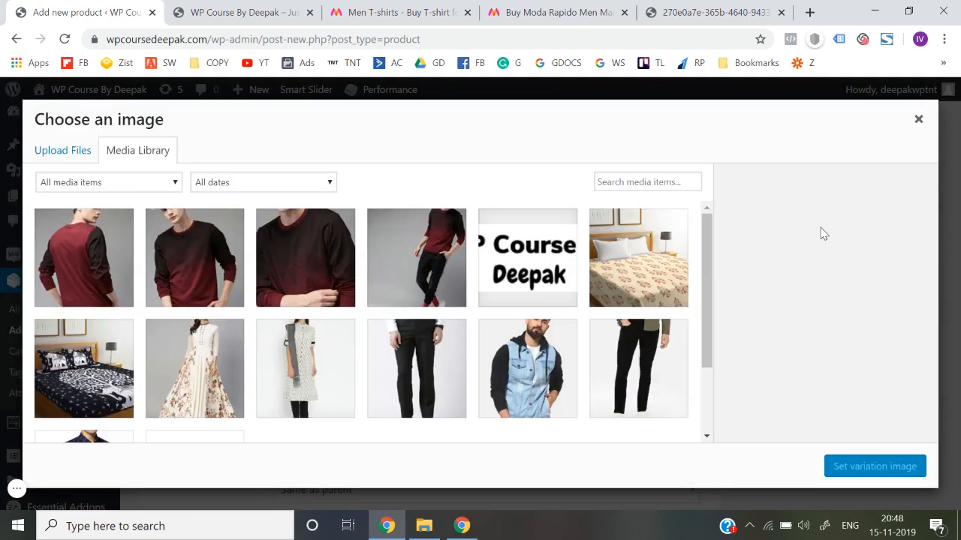
click(69, 235)
click(845, 467)
Give the size S variation the SKU WPC-201, a regular price of 599 and a sale price of 399.
click(534, 274)
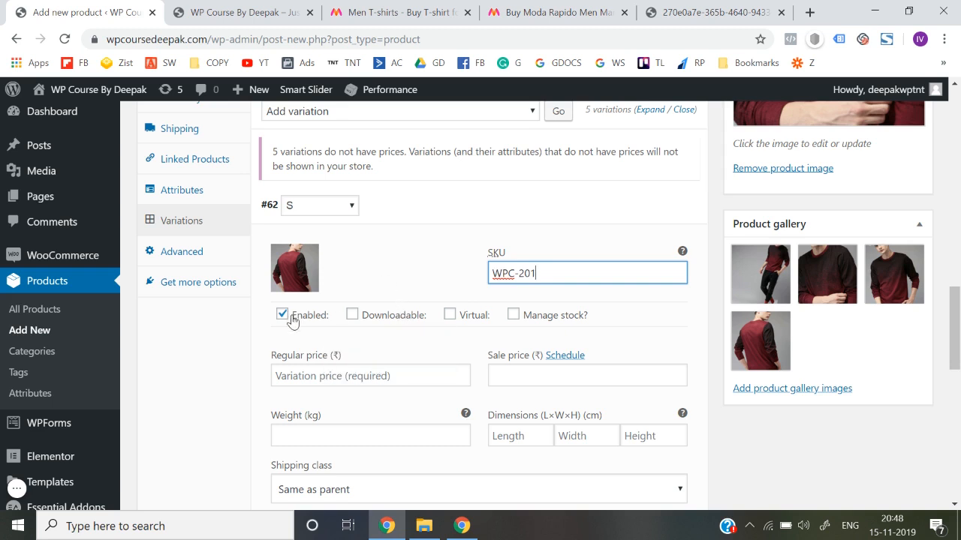
scroll(364, 367, down, 1)
click(350, 349)
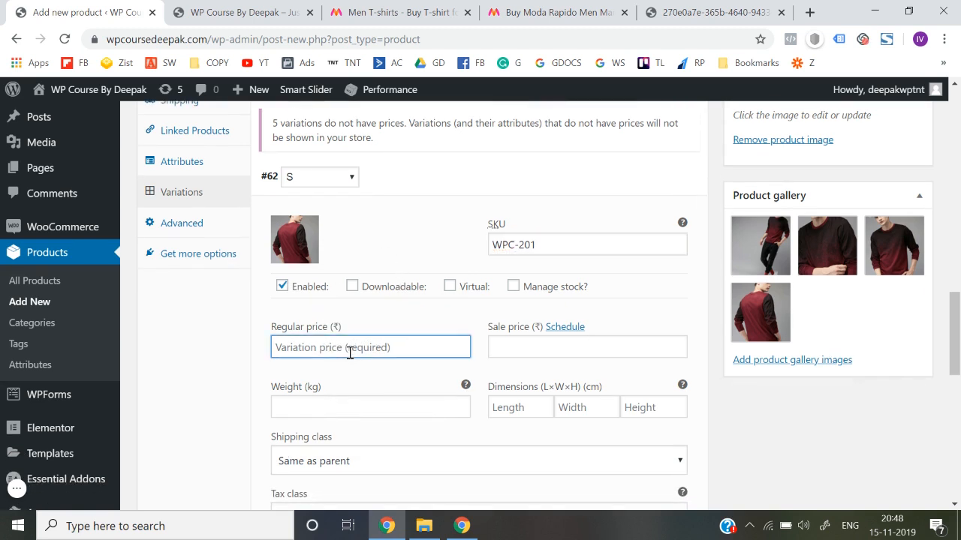
text(599)
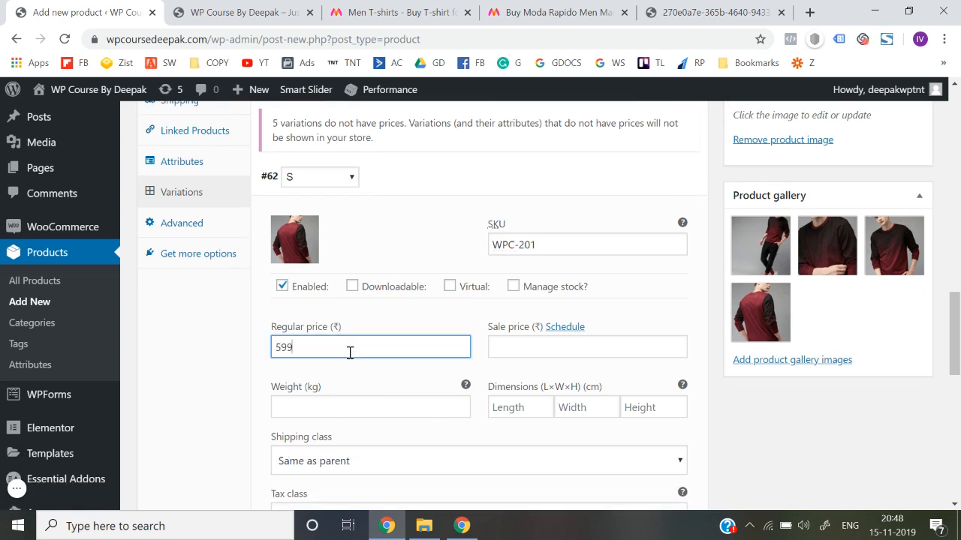
click(546, 346)
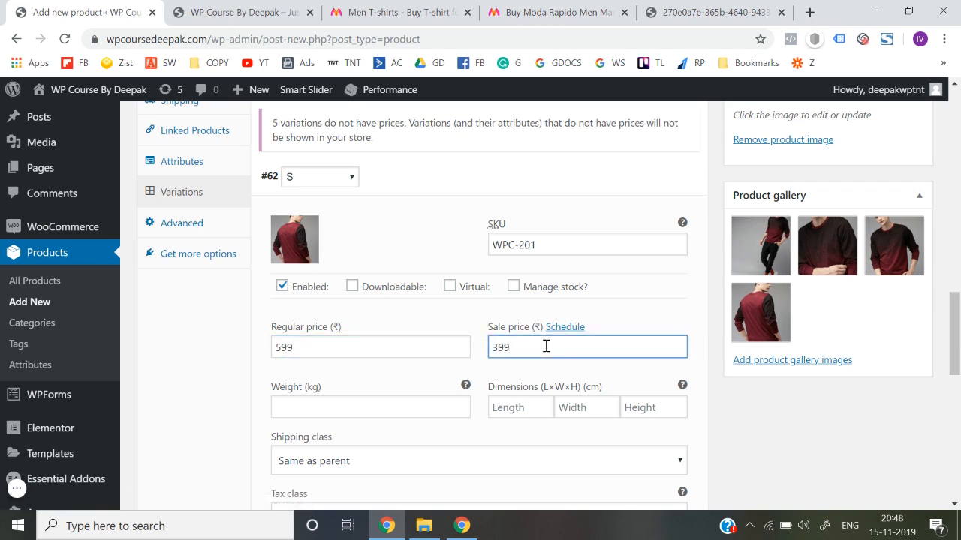
scroll(390, 335, down, 1)
scroll(425, 346, down, 1)
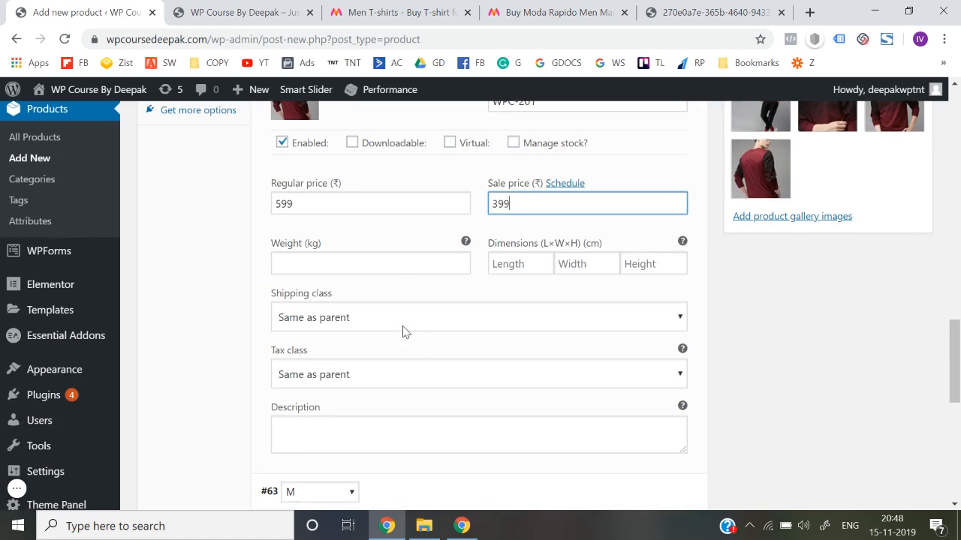
Check the shipping class, tax class and description fields of the size S variation and collapse it.
click(399, 327)
click(398, 342)
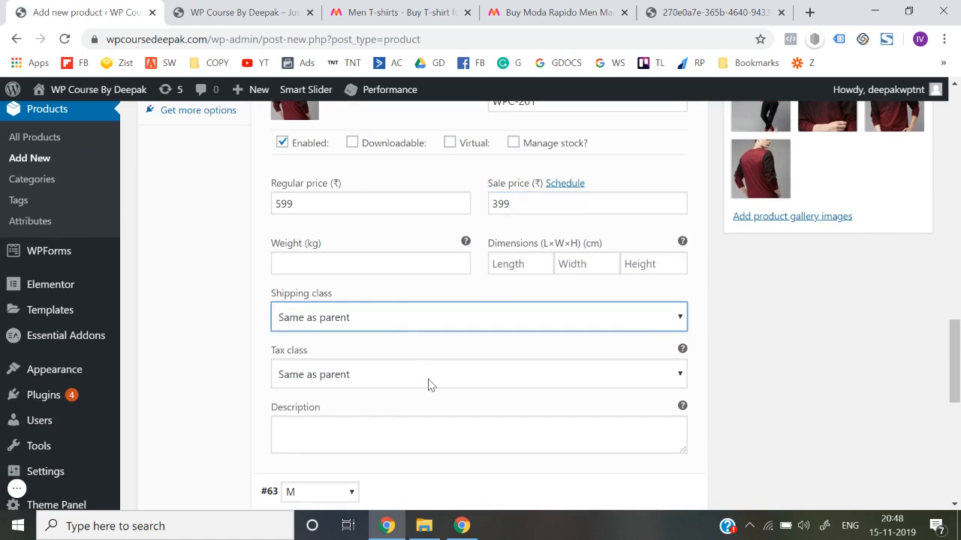
scroll(429, 386, down, 1)
click(337, 345)
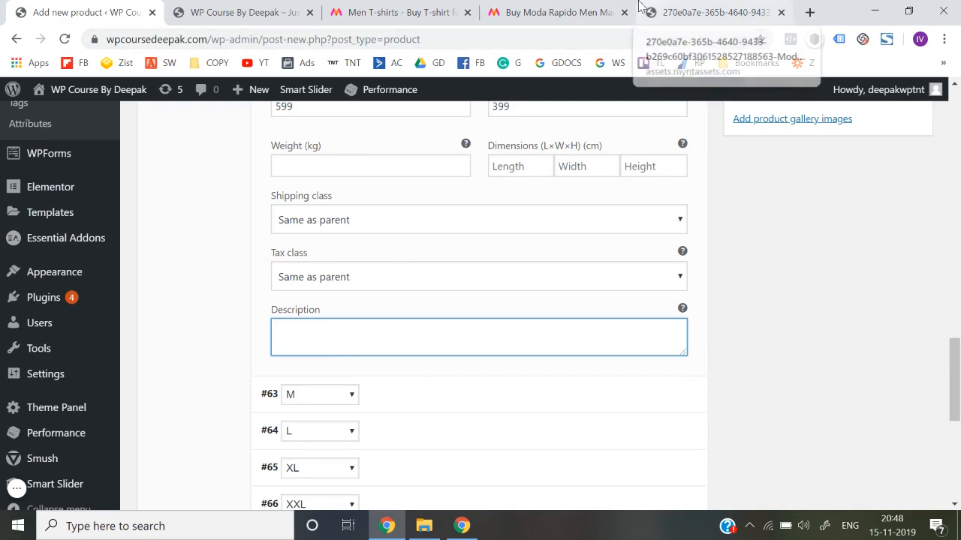
scroll(793, 264, up, 3)
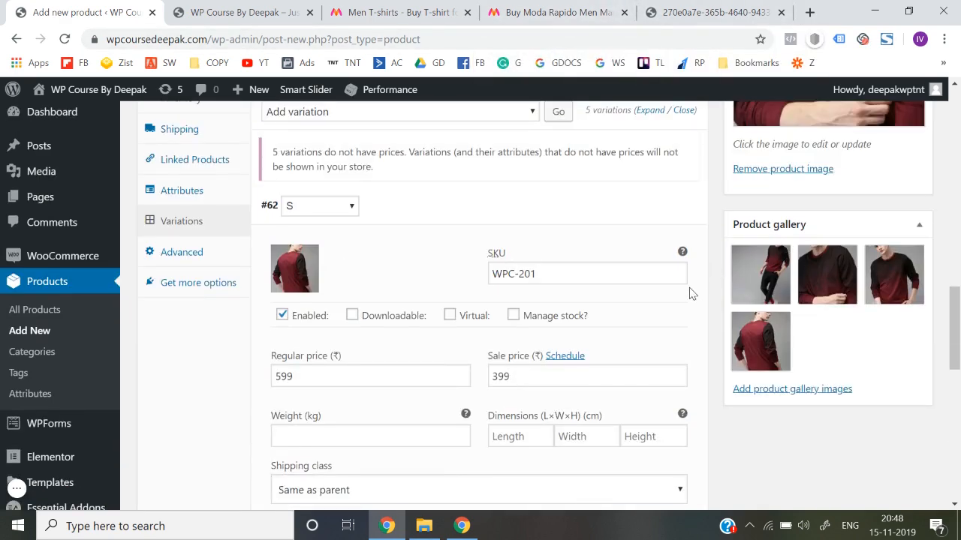
scroll(600, 192, up, 1)
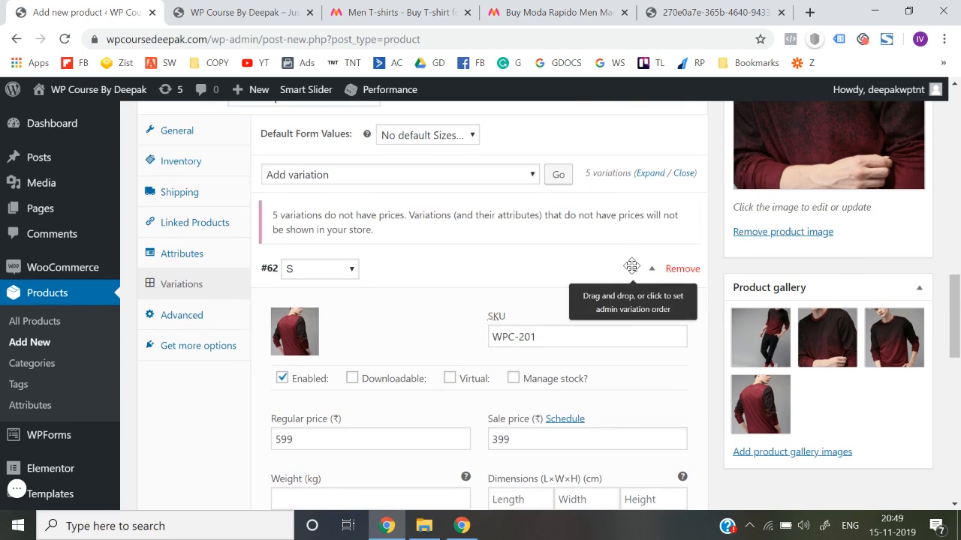
click(651, 271)
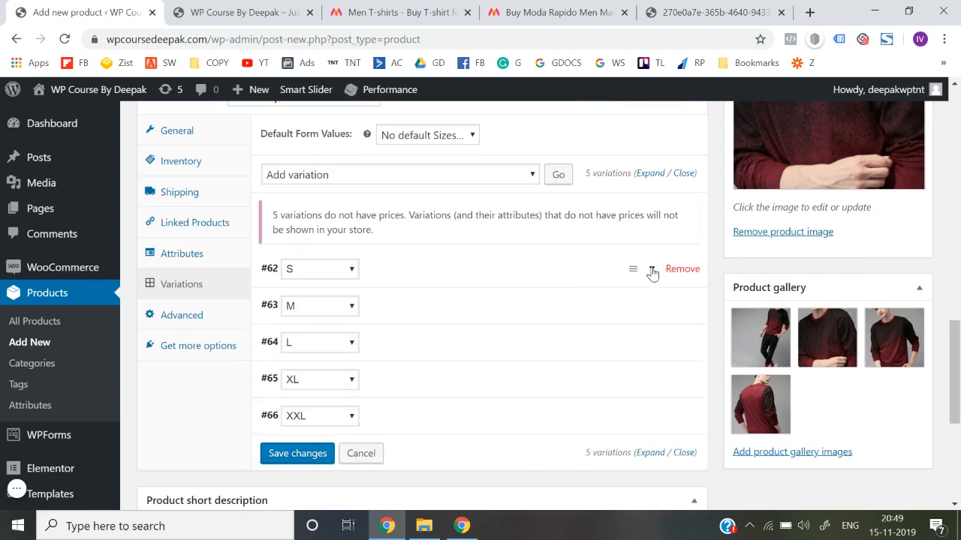
Expand the size M variation and set the front-view photo of the maroon and black T-shirt as its image.
click(439, 316)
scroll(438, 315, down, 1)
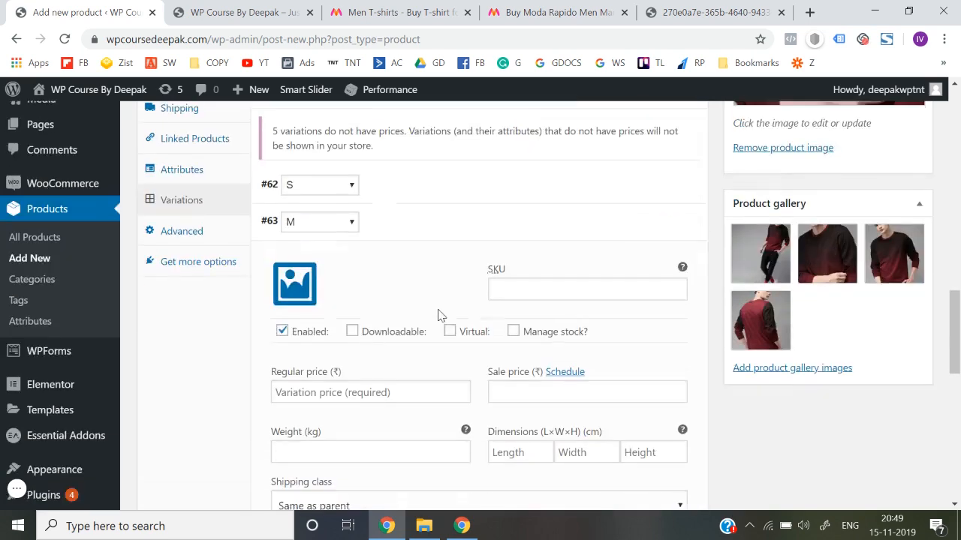
click(294, 274)
click(184, 246)
click(869, 469)
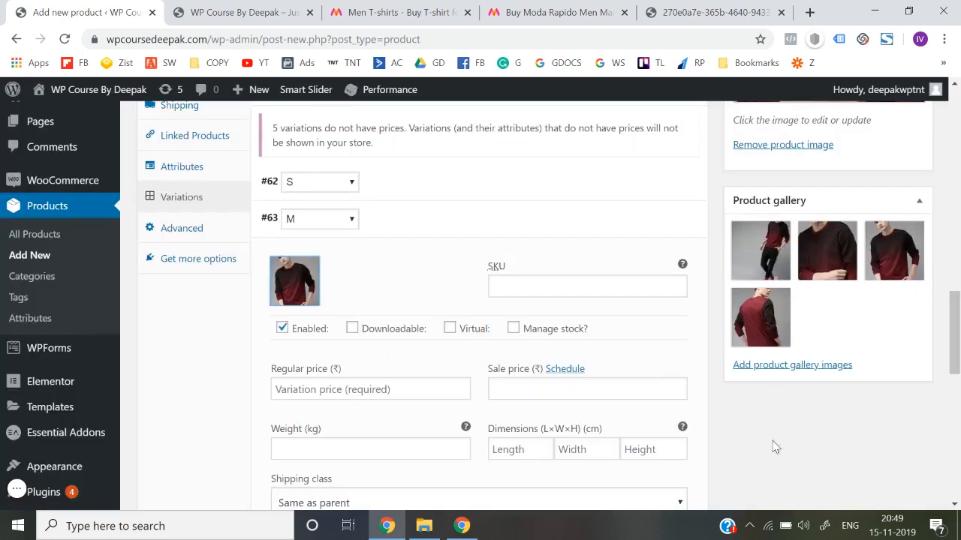
Give the size M variation the SKU WPC0101, a regular price of 699 and a sale price of 199, and collapse it.
click(520, 284)
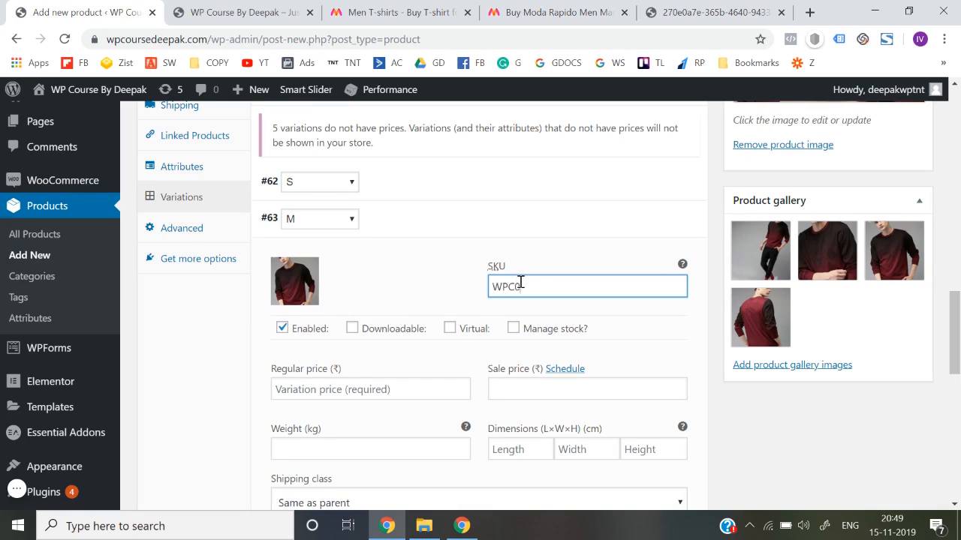
text(WPC0101)
scroll(403, 367, down, 1)
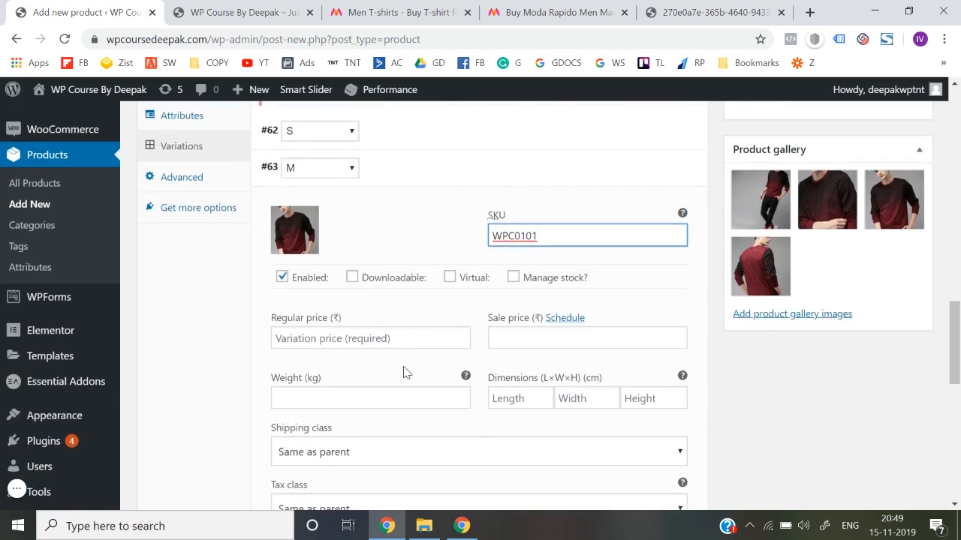
click(393, 338)
text(699)
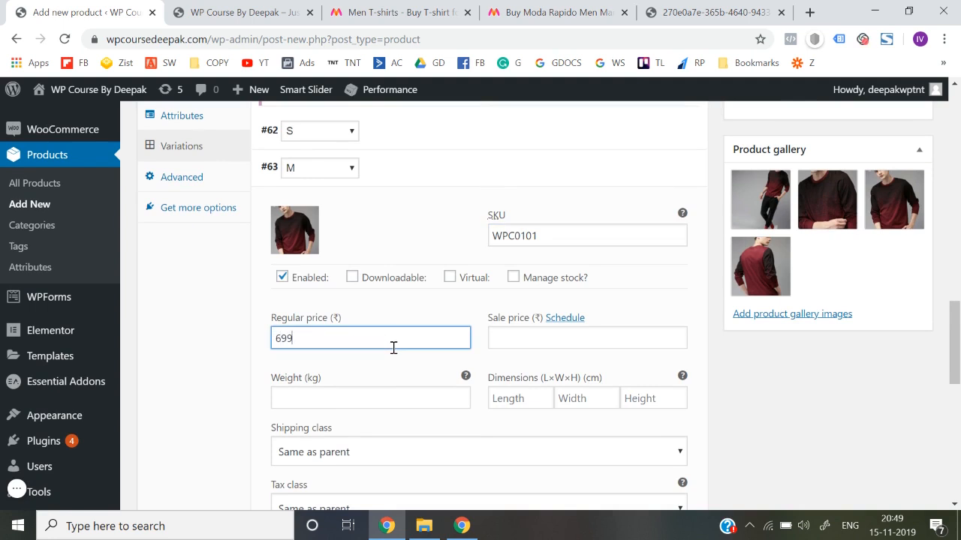
click(530, 344)
text(199)
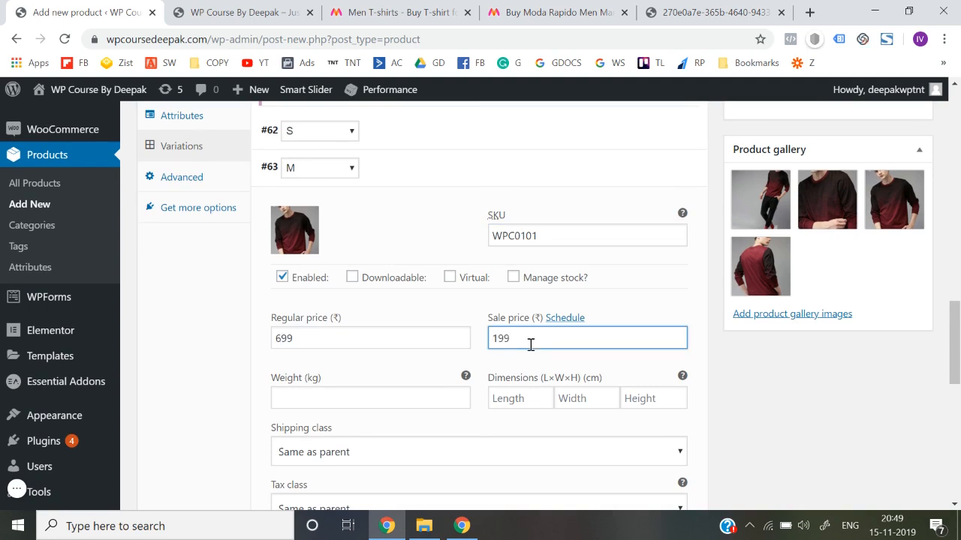
scroll(890, 295, up, 1)
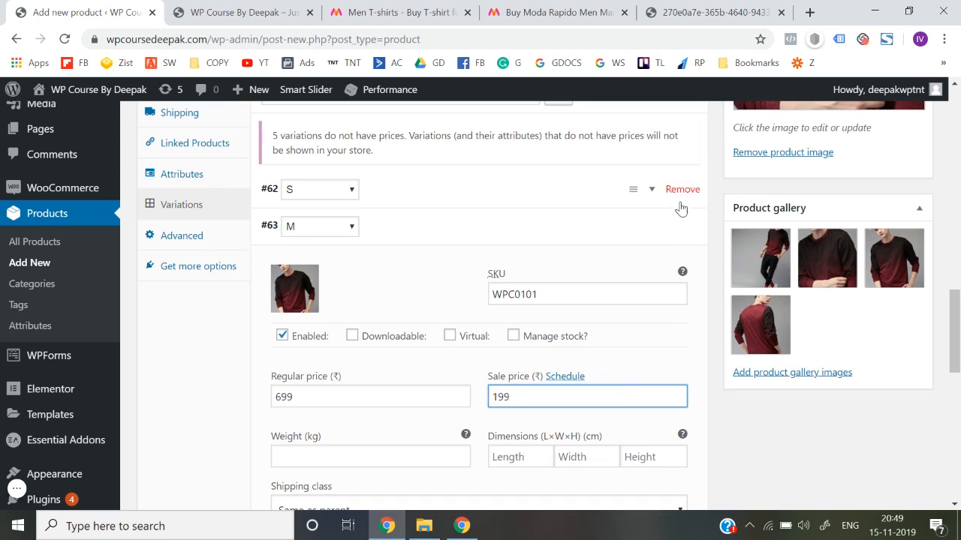
click(650, 229)
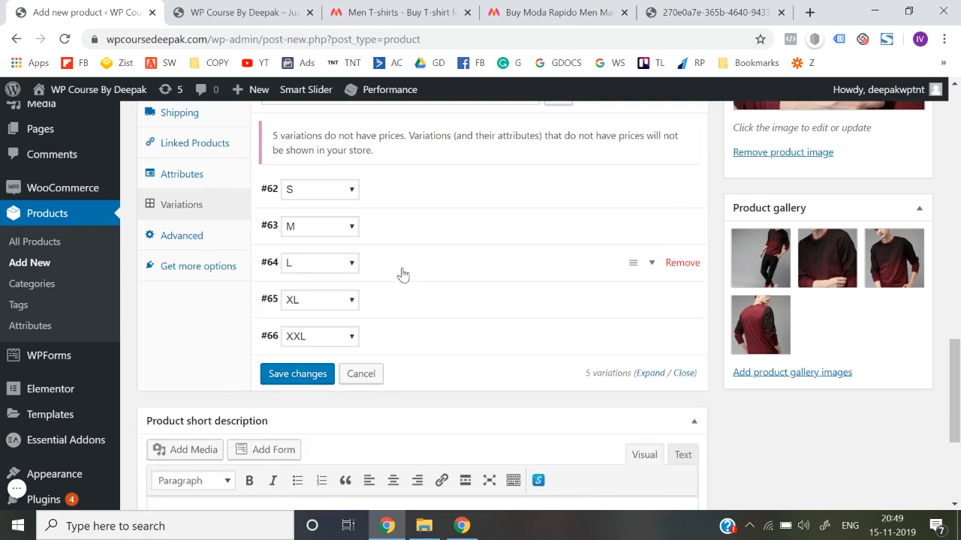
Give the size L variation the SKU Tyetywe, a regular price of 199 and a sale price of 99, and collapse it.
click(403, 273)
click(544, 321)
text(Tyetywe)
scroll(543, 321, down, 2)
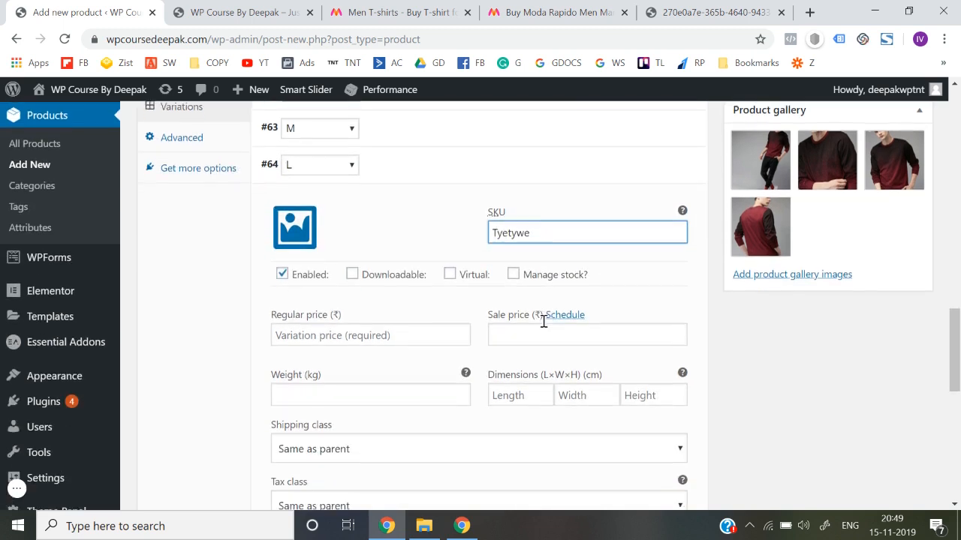
click(399, 329)
text(199)
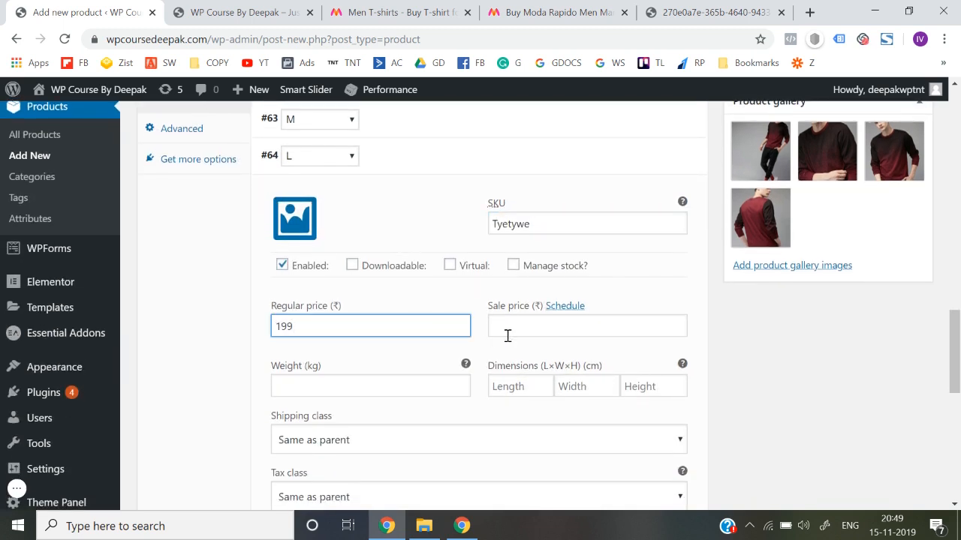
click(516, 332)
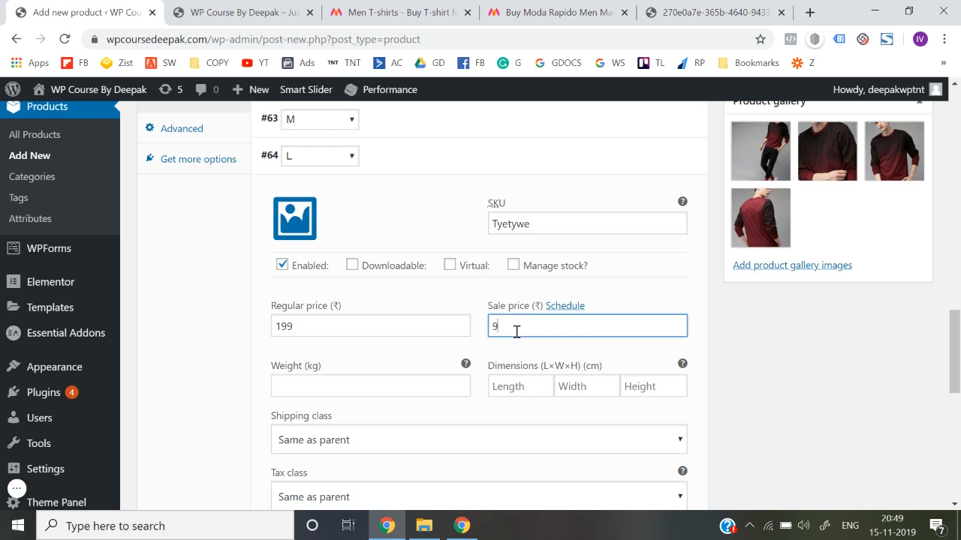
scroll(516, 331, down, 5)
scroll(525, 322, up, 6)
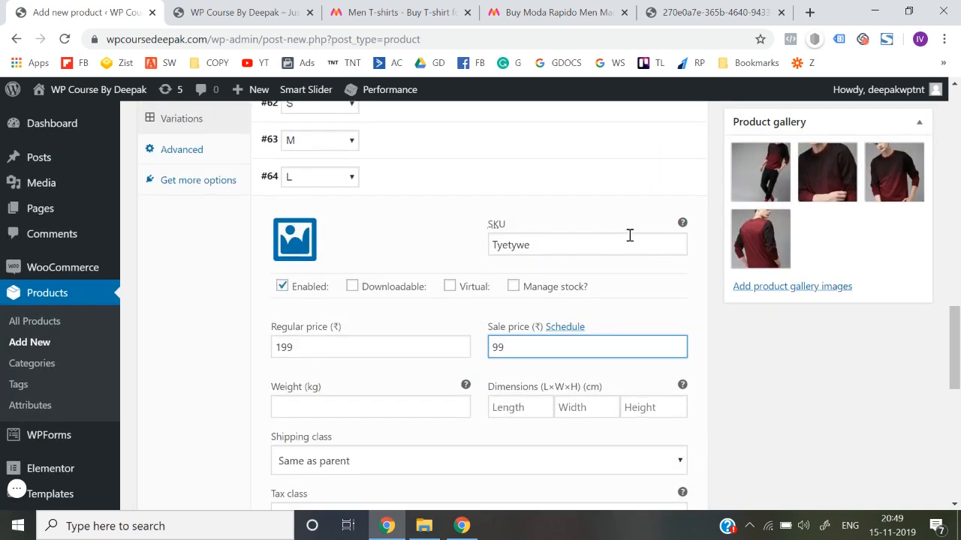
scroll(630, 236, up, 2)
click(651, 291)
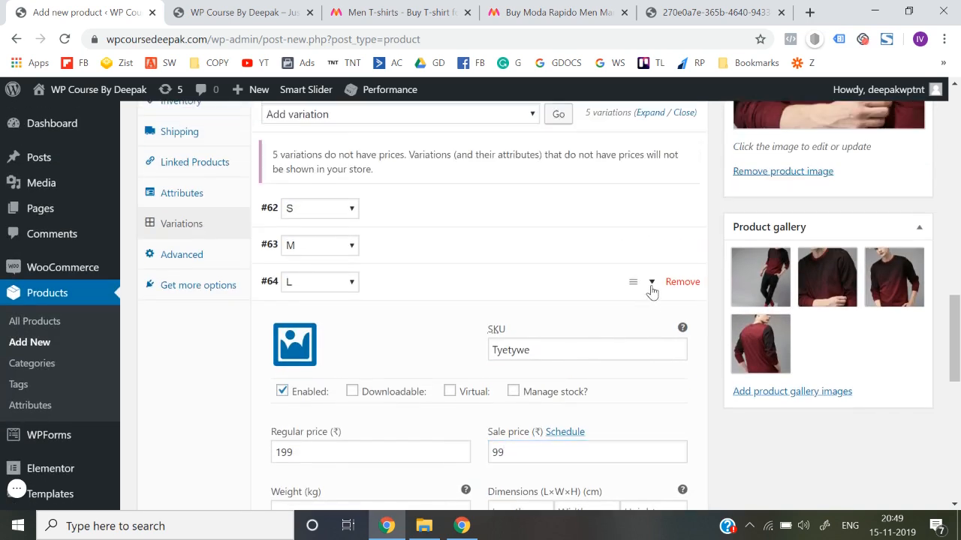
Give the size XL variation the SKU ^7672, a regular price of 1199 and a sale price of 599, and collapse it.
scroll(651, 291, down, 1)
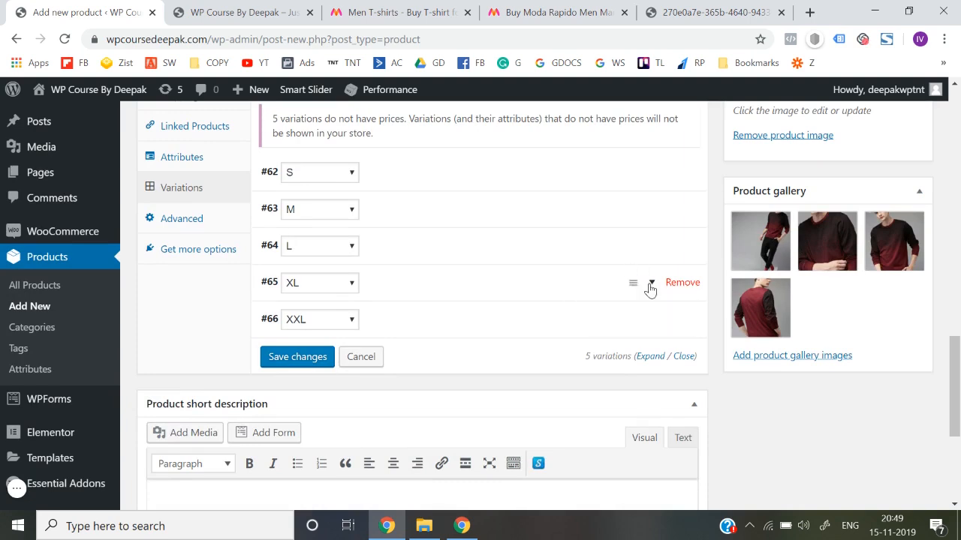
click(650, 285)
scroll(517, 294, down, 2)
click(545, 259)
scroll(546, 258, down, 2)
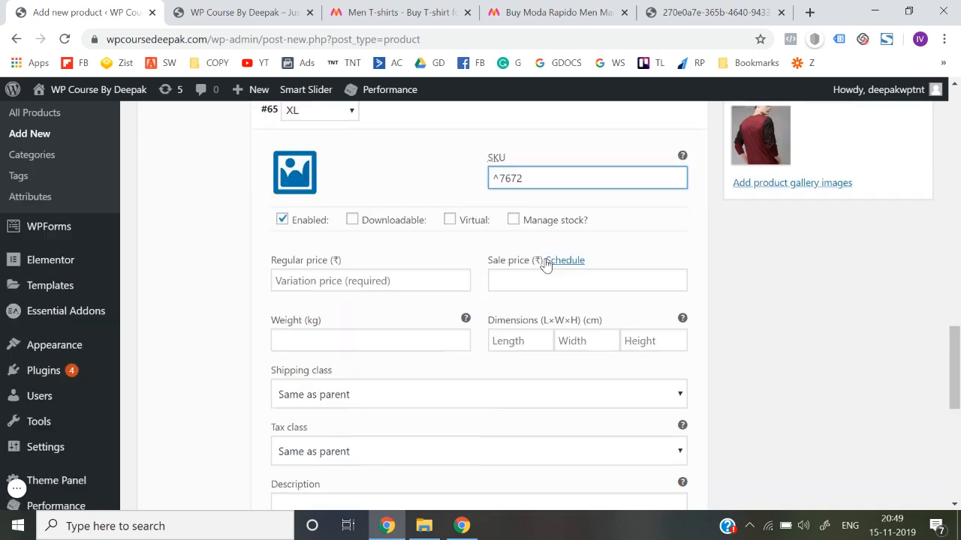
click(374, 275)
text(1199)
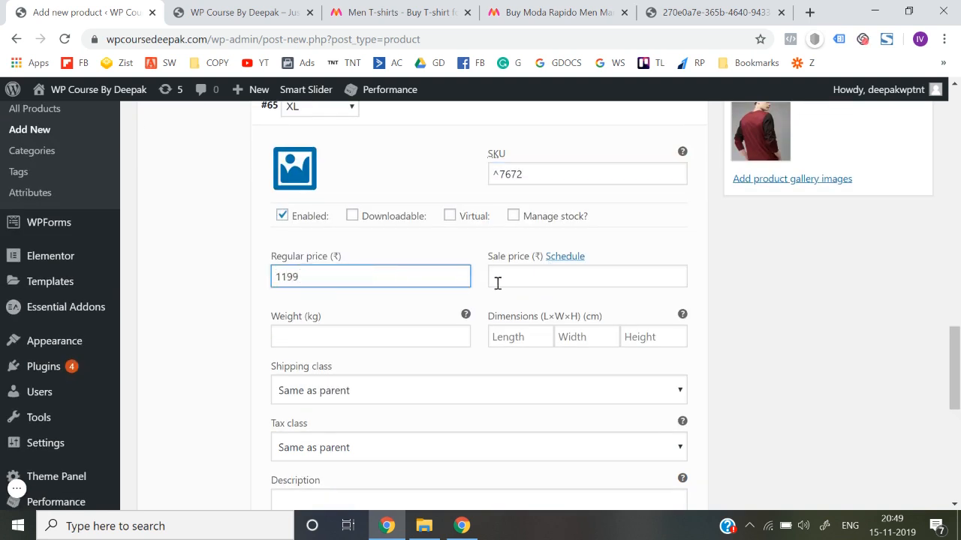
click(511, 279)
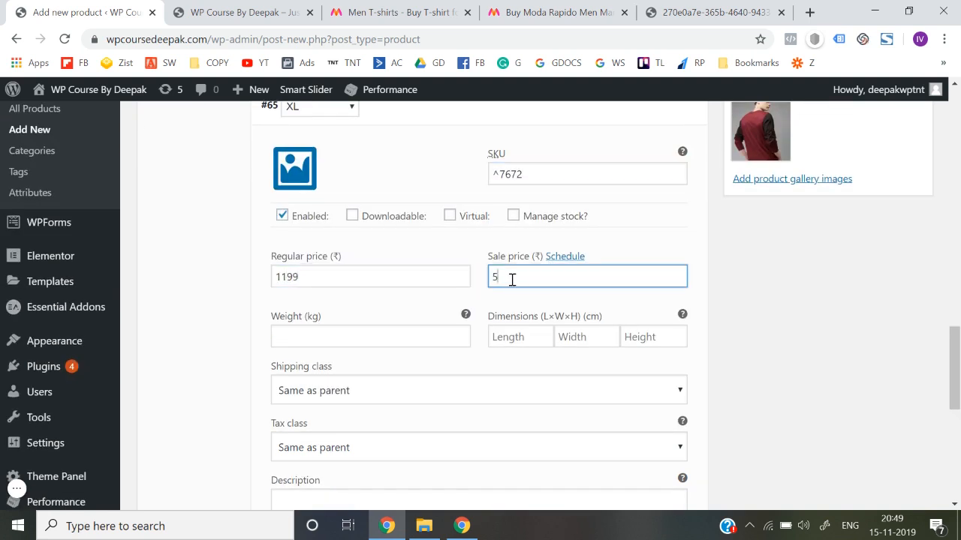
scroll(511, 279, down, 1)
scroll(541, 270, up, 2)
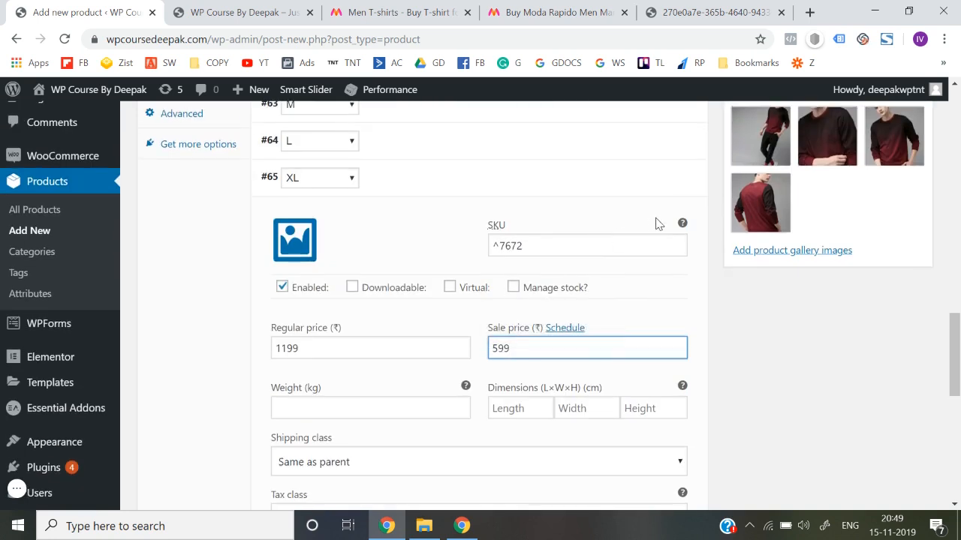
scroll(665, 216, up, 1)
click(655, 235)
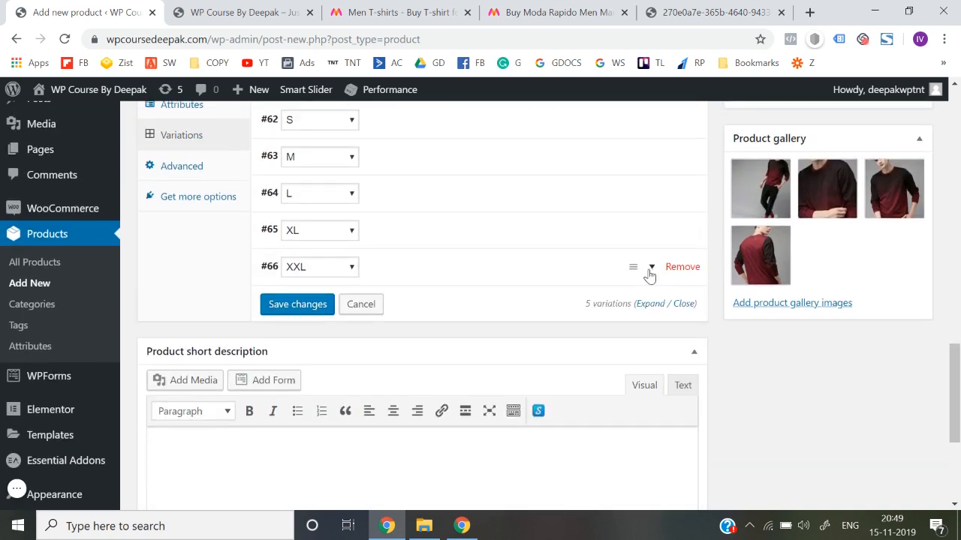
Remove the size XXL variation, saving the pending variation changes and confirming the removal.
click(675, 269)
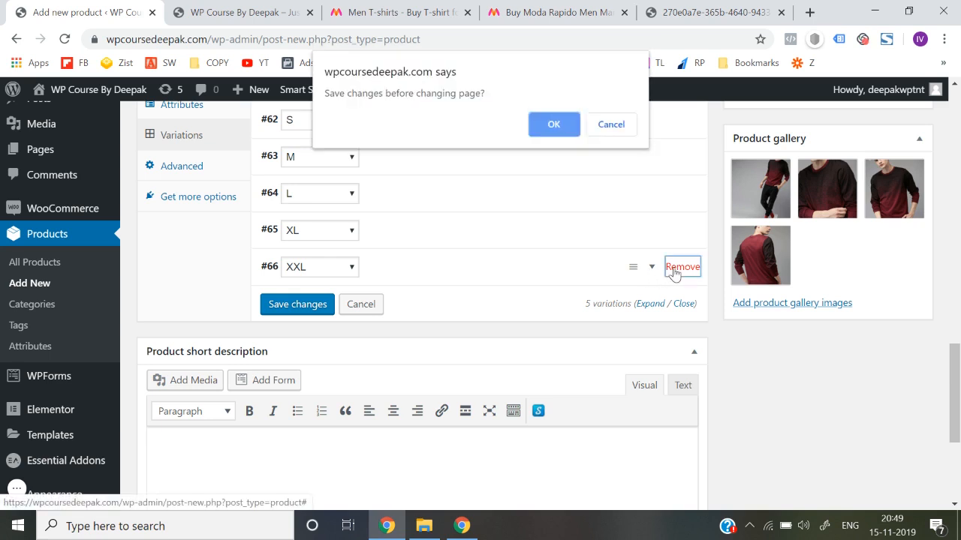
click(553, 126)
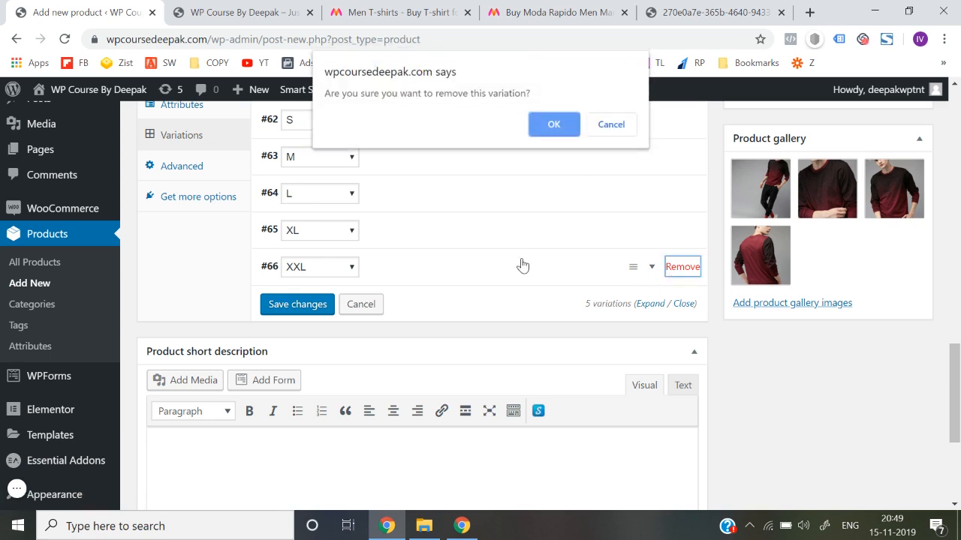
click(553, 125)
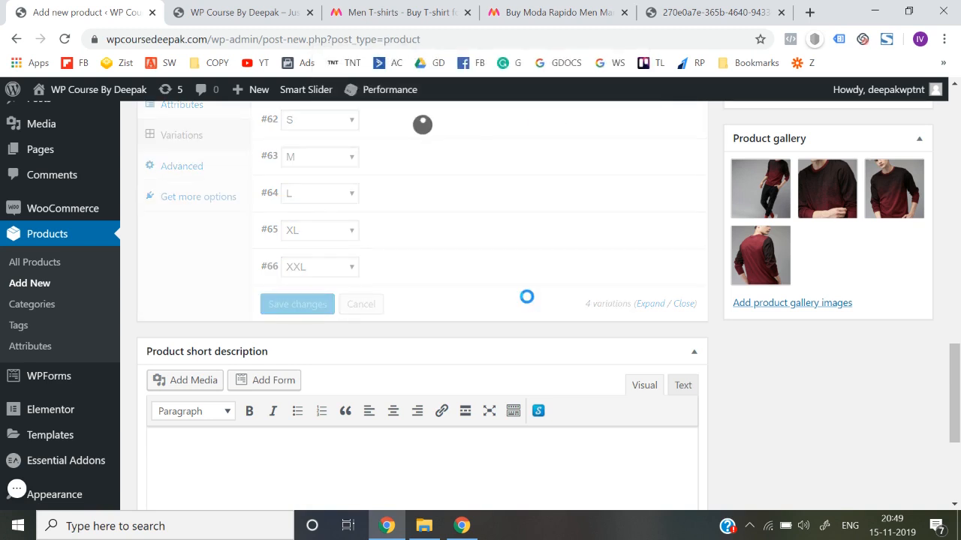
Copy the T-shirt's product details from the Myntra page, from the description through Size & Fit and Material & Care.
scroll(528, 297, down, 1)
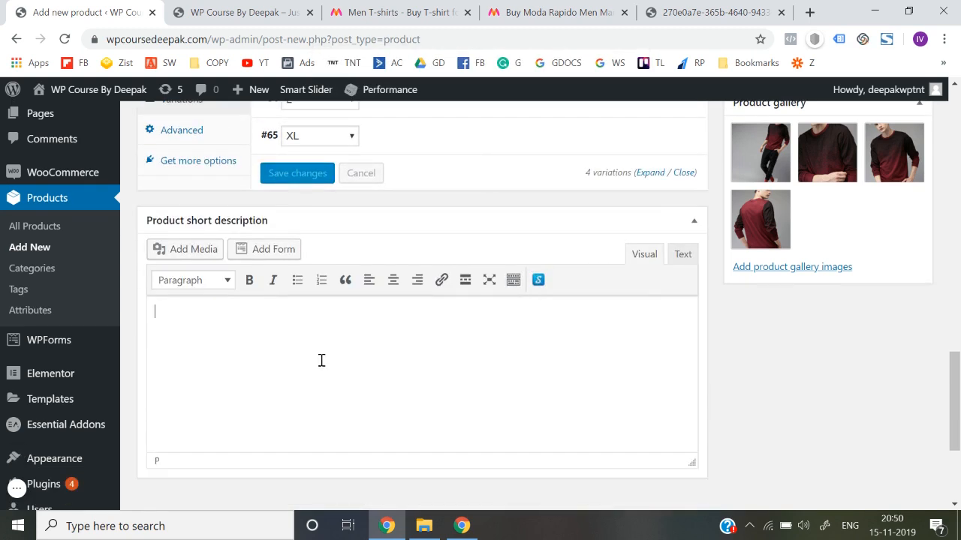
click(526, 10)
scroll(619, 311, down, 10)
scroll(618, 311, down, 7)
scroll(617, 308, up, 4)
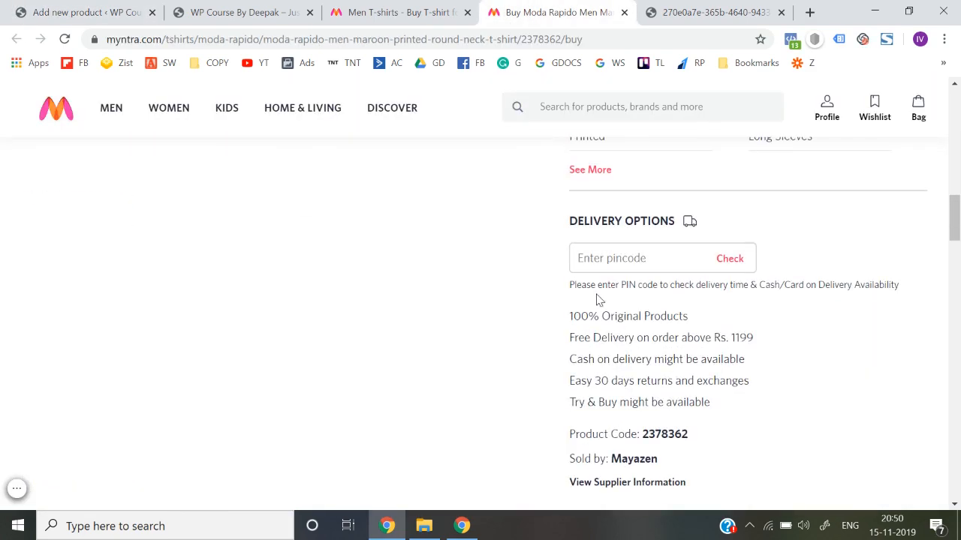
scroll(596, 299, down, 8)
scroll(596, 300, up, 4)
scroll(597, 300, up, 8)
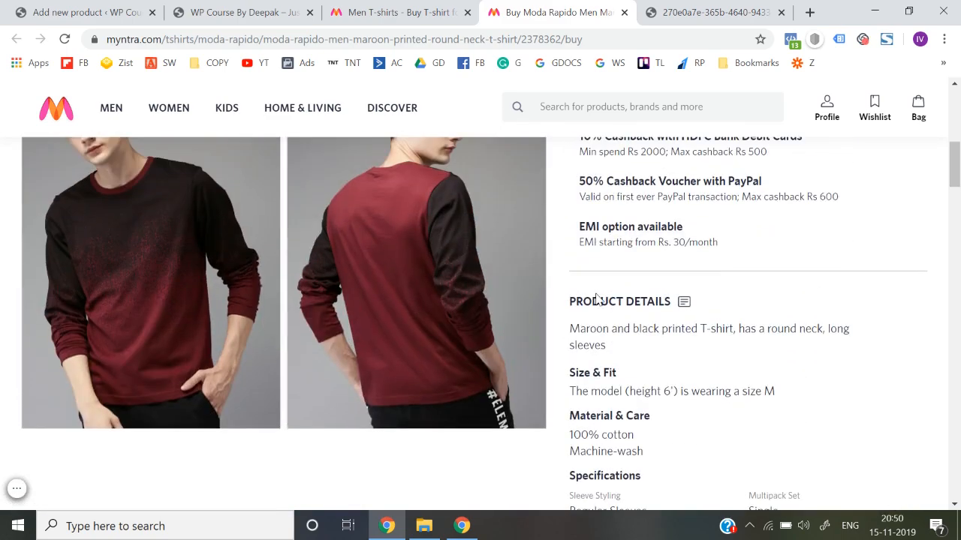
scroll(596, 299, down, 2)
scroll(596, 204, up, 1)
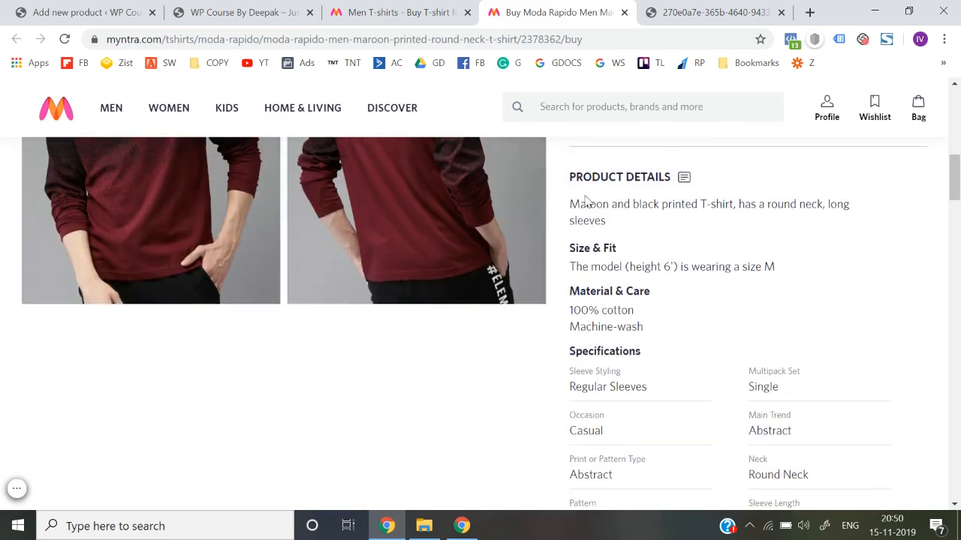
drag(571, 204, 668, 328)
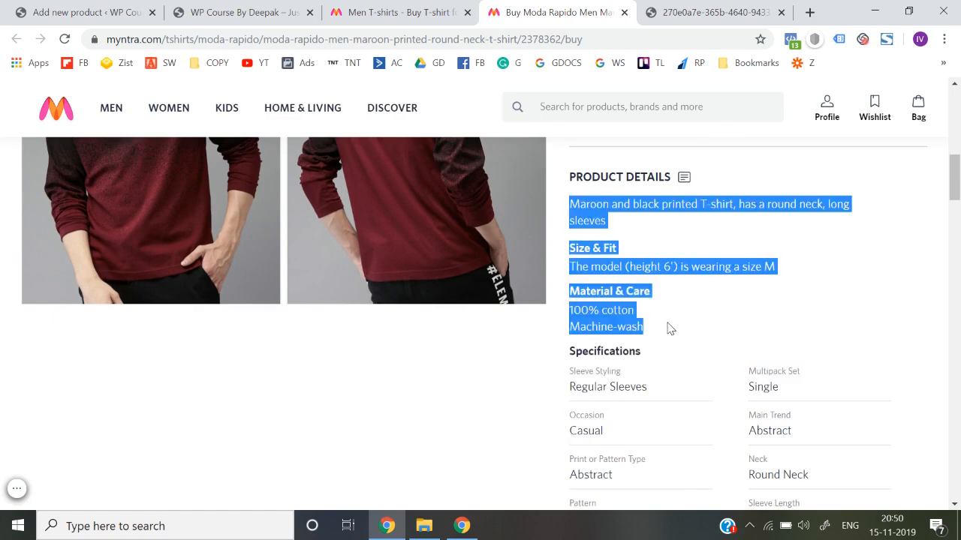
Return to the new product page and paste the copied details into the product short description.
click(226, 10)
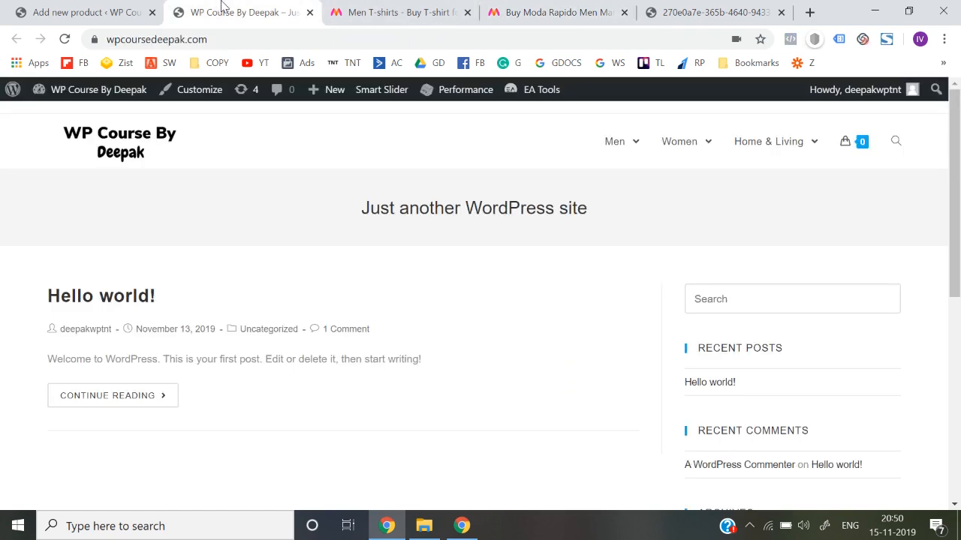
click(82, 12)
key(ctrl+v)
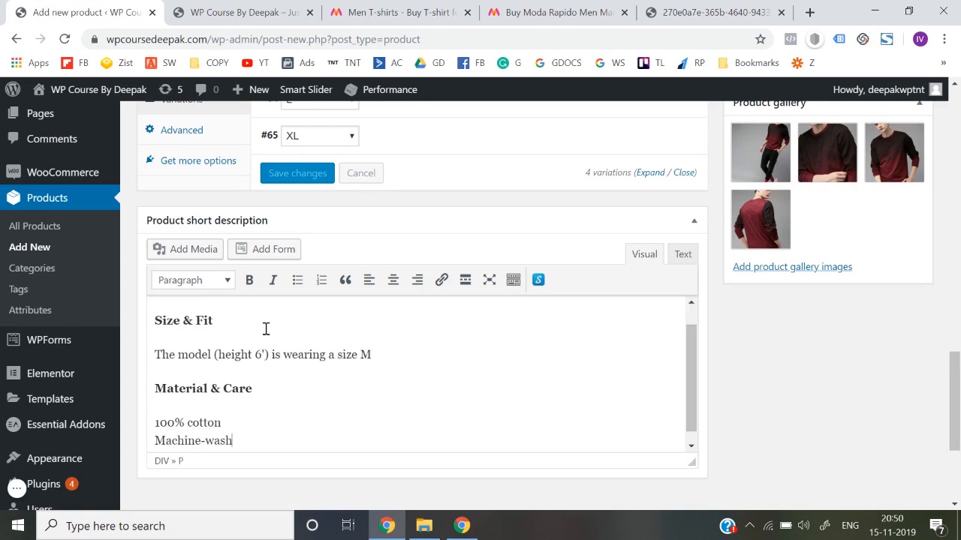
scroll(263, 328, down, 3)
scroll(694, 332, up, 15)
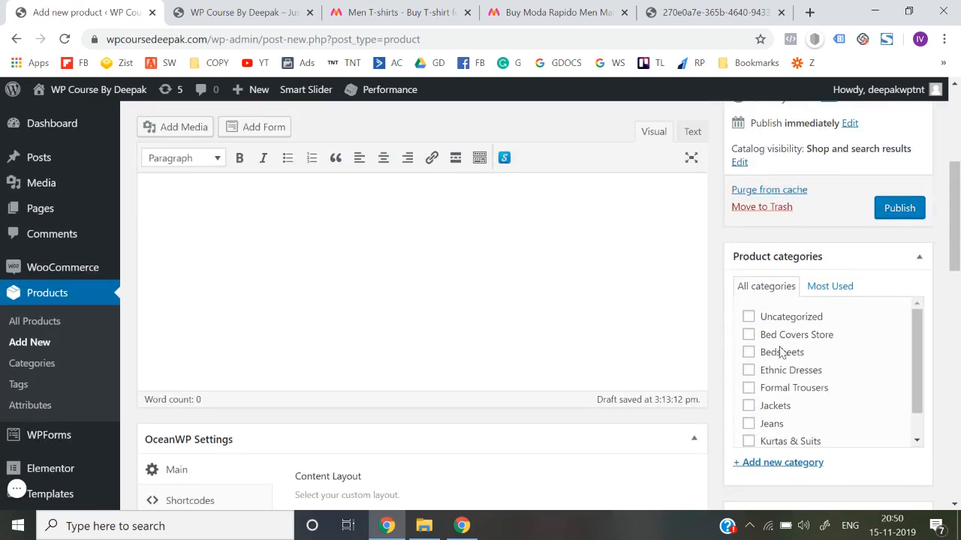
Assign the product to the Shirts category and publish it.
scroll(784, 363, down, 1)
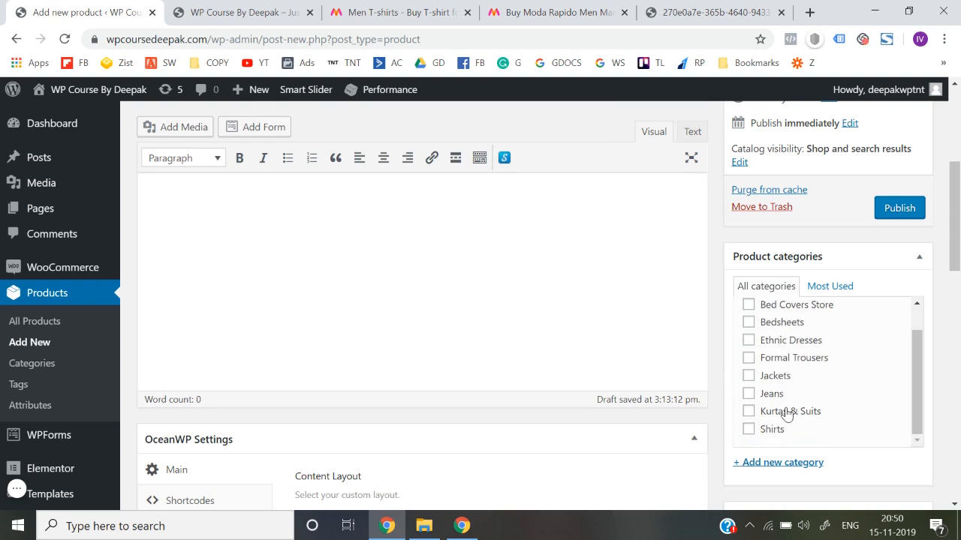
scroll(773, 389, up, 1)
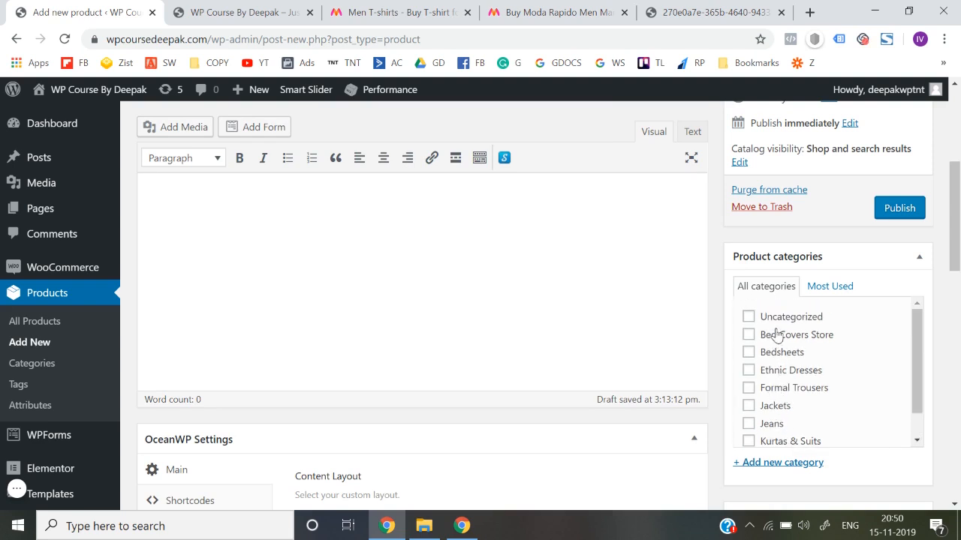
scroll(788, 395, down, 1)
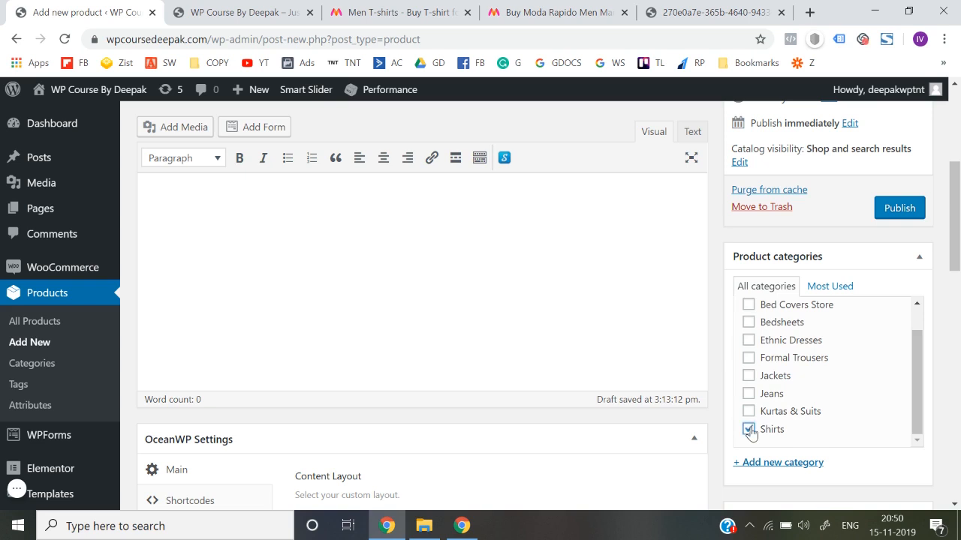
click(895, 209)
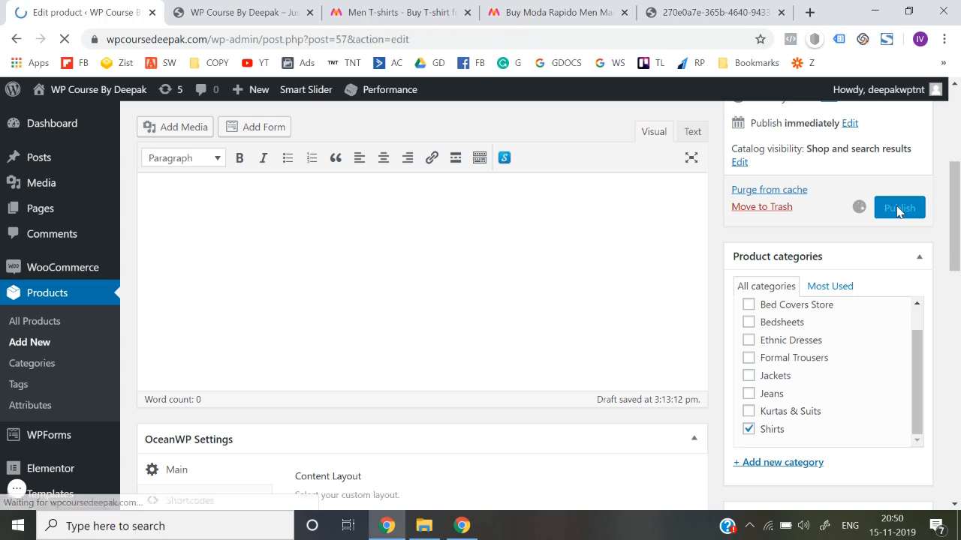
Open the published product's page in a new tab and examine its layout, price, description, sizes and gallery.
scroll(500, 348, down, 2)
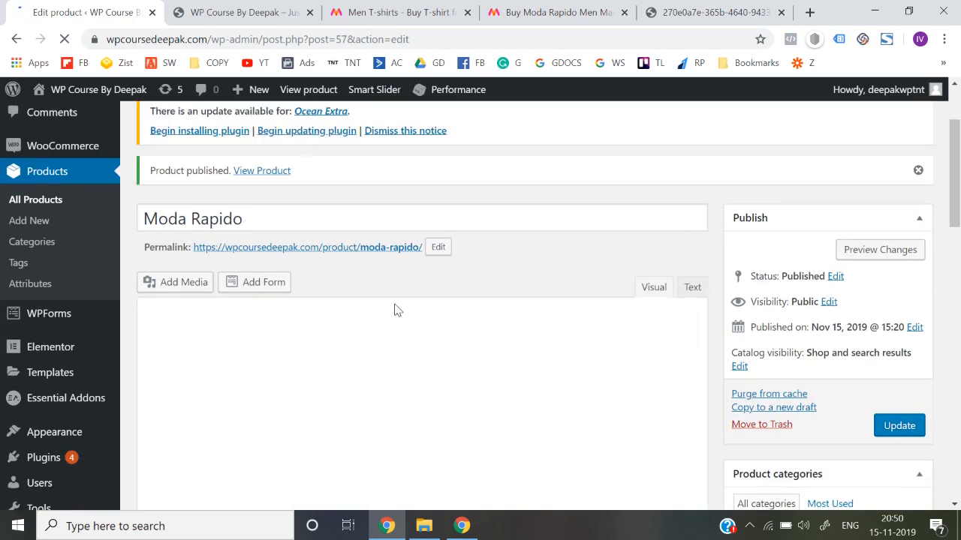
scroll(392, 309, down, 1)
scroll(392, 309, up, 3)
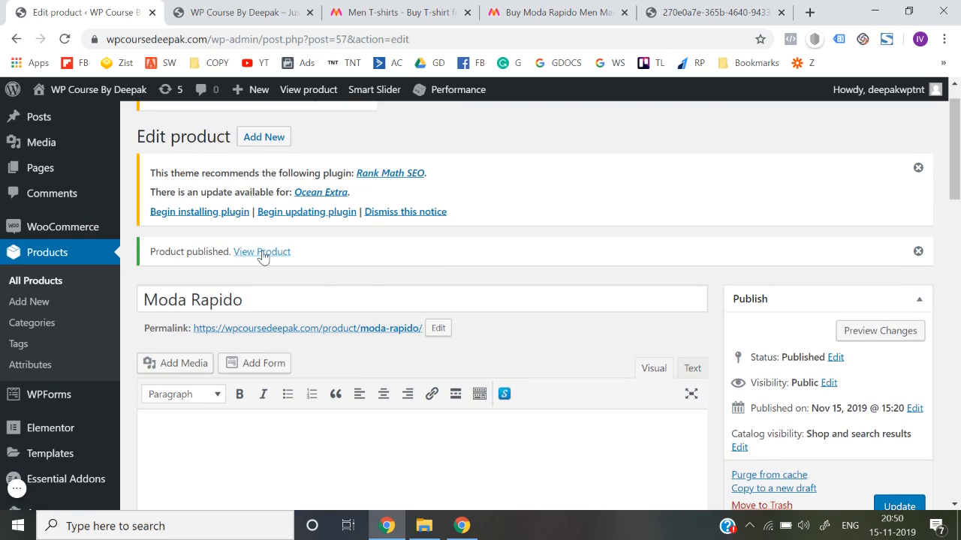
right_click(263, 253)
click(274, 260)
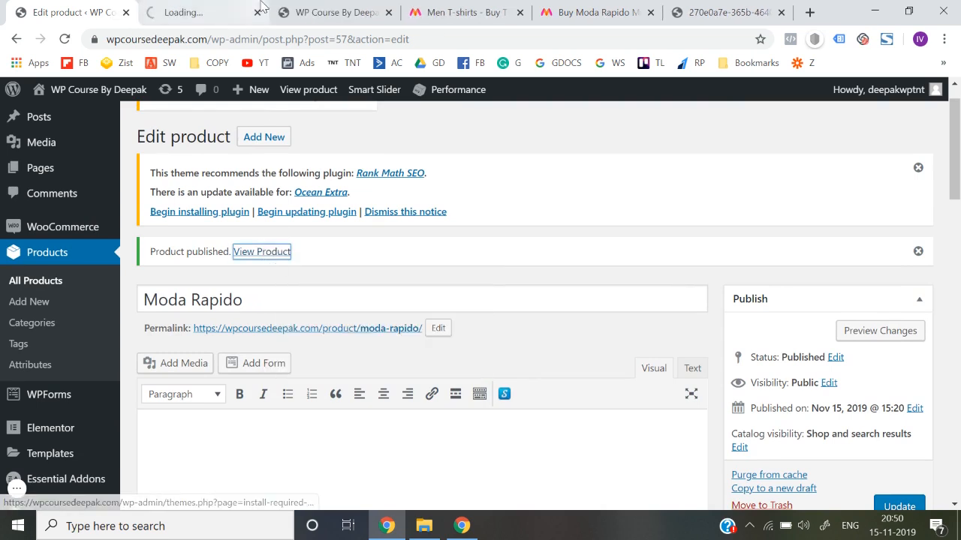
click(210, 10)
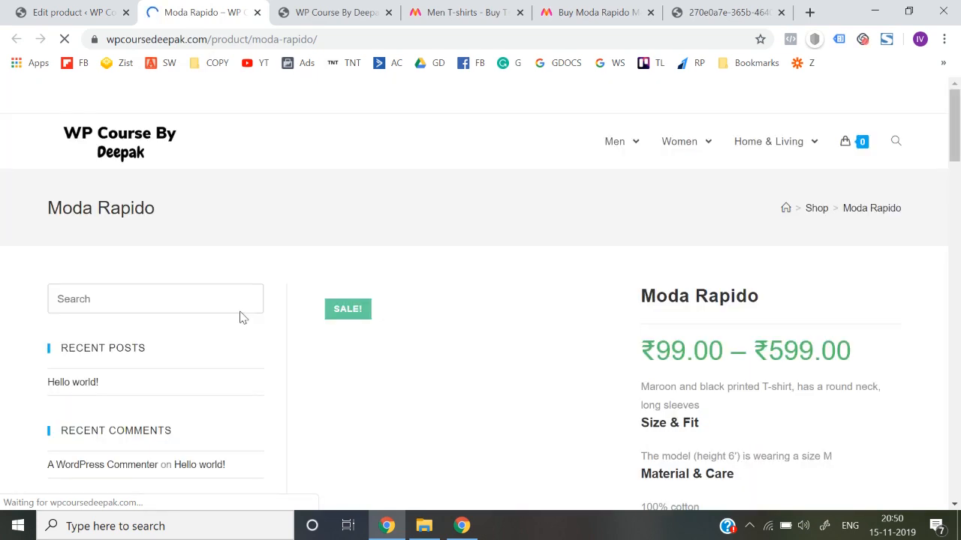
scroll(241, 312, down, 1)
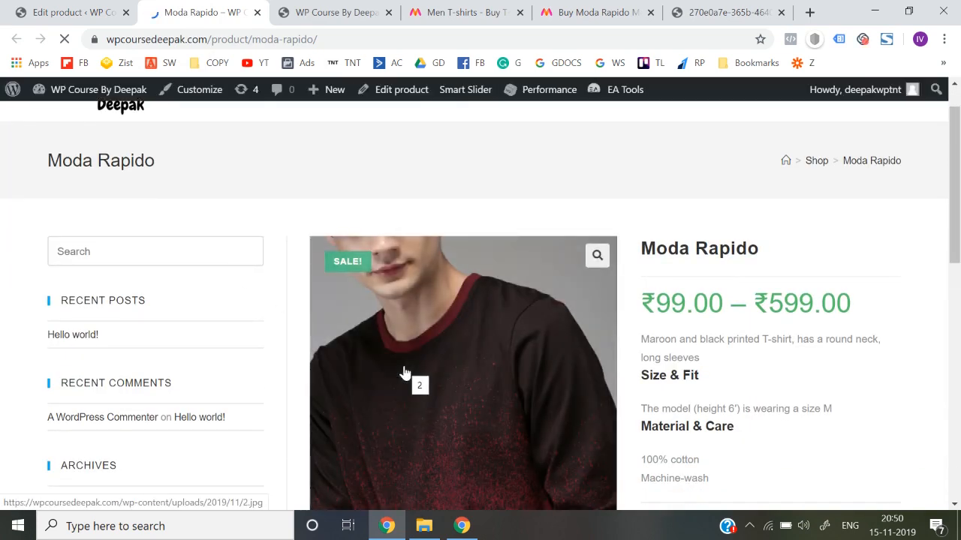
scroll(673, 378, down, 2)
scroll(189, 351, up, 3)
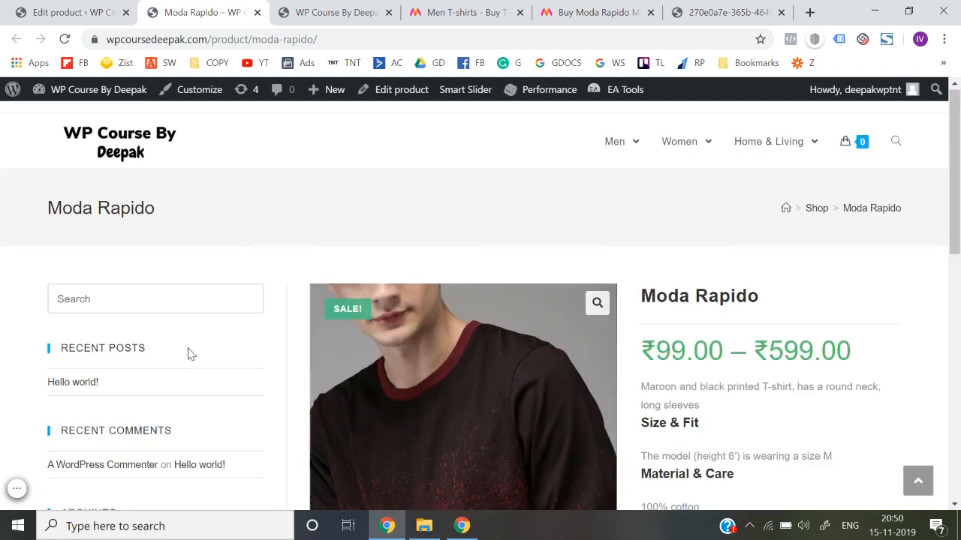
scroll(200, 344, down, 3)
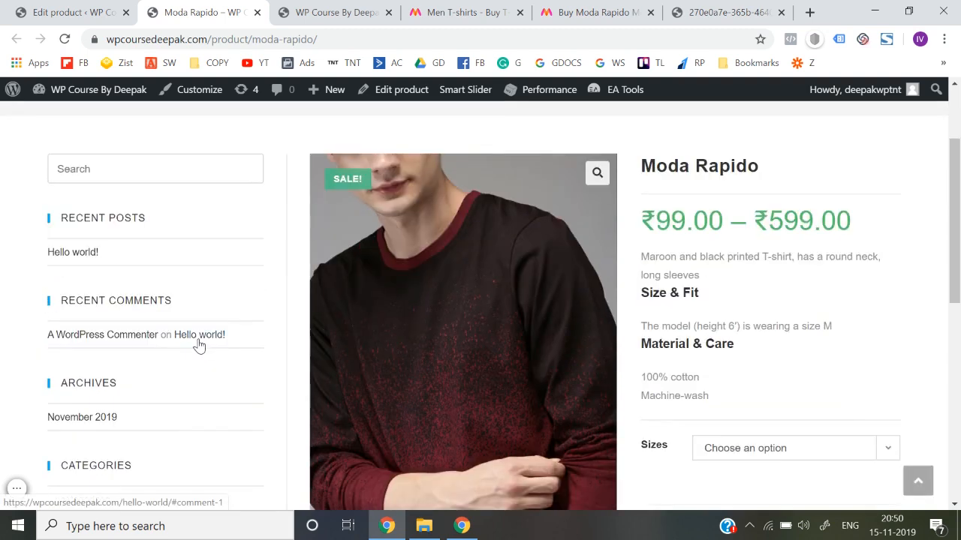
scroll(582, 279, down, 2)
scroll(525, 345, down, 2)
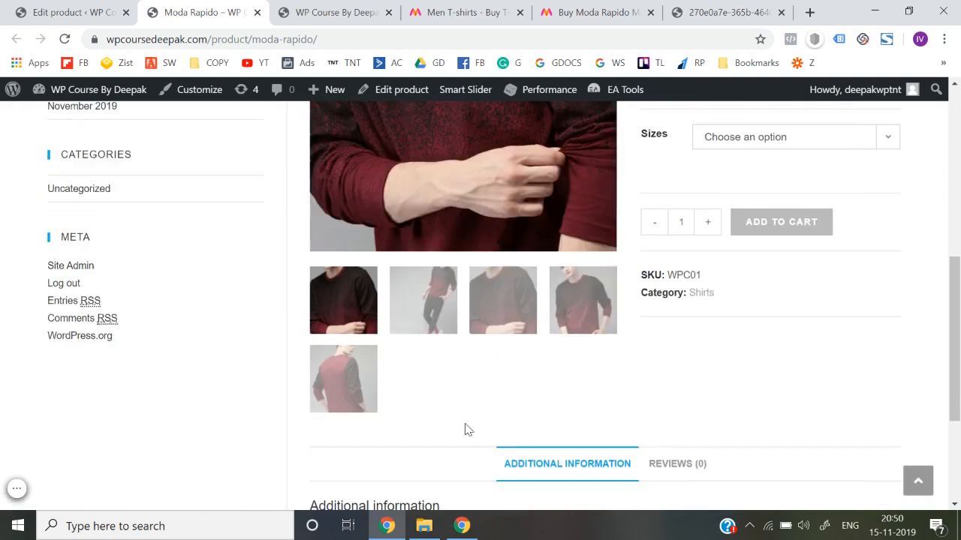
Return to the product editor, set the OceanWP content layout to Full Width and update the product.
click(79, 12)
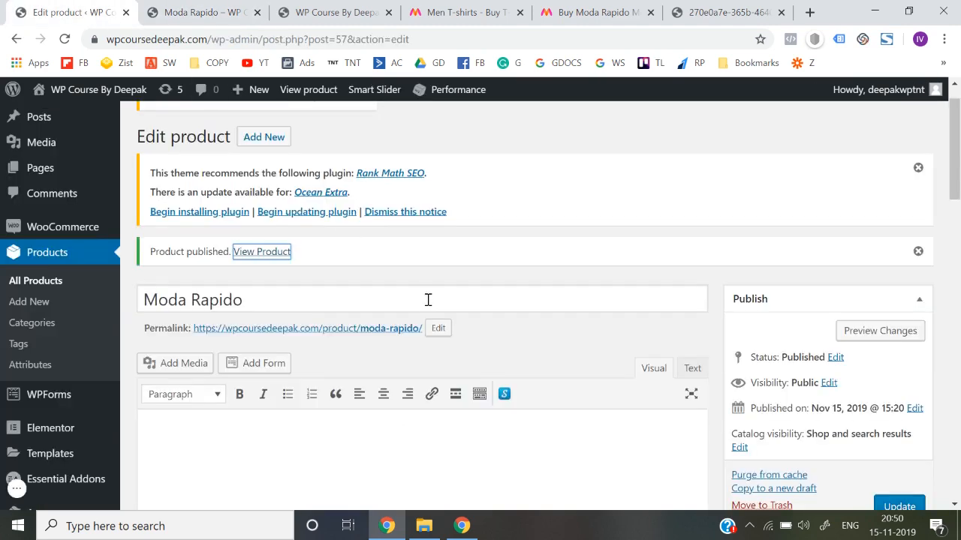
scroll(557, 253, down, 3)
scroll(517, 240, up, 1)
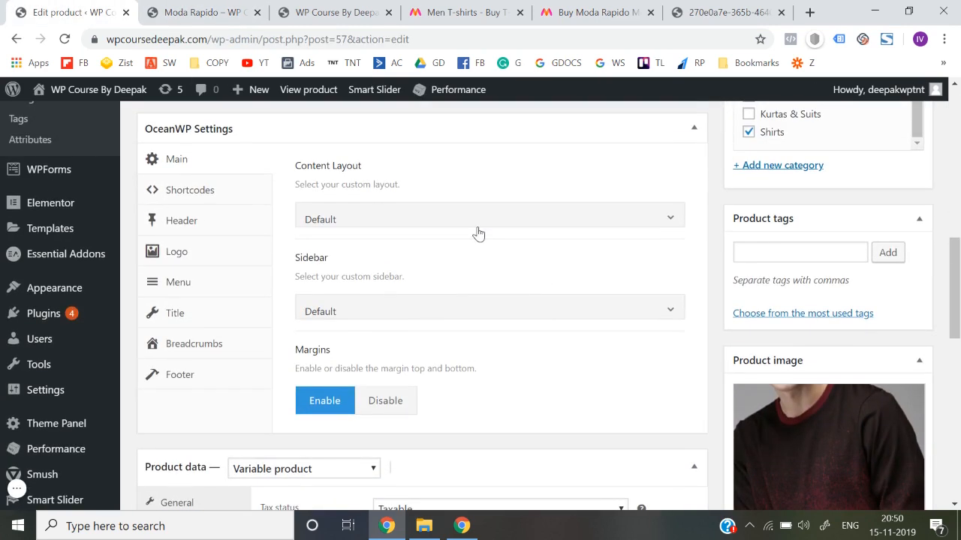
click(477, 226)
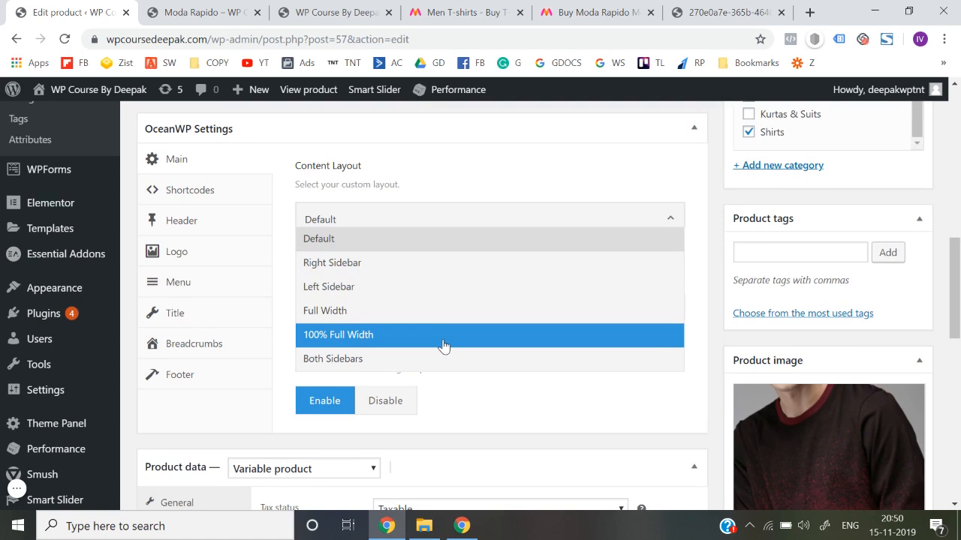
click(434, 310)
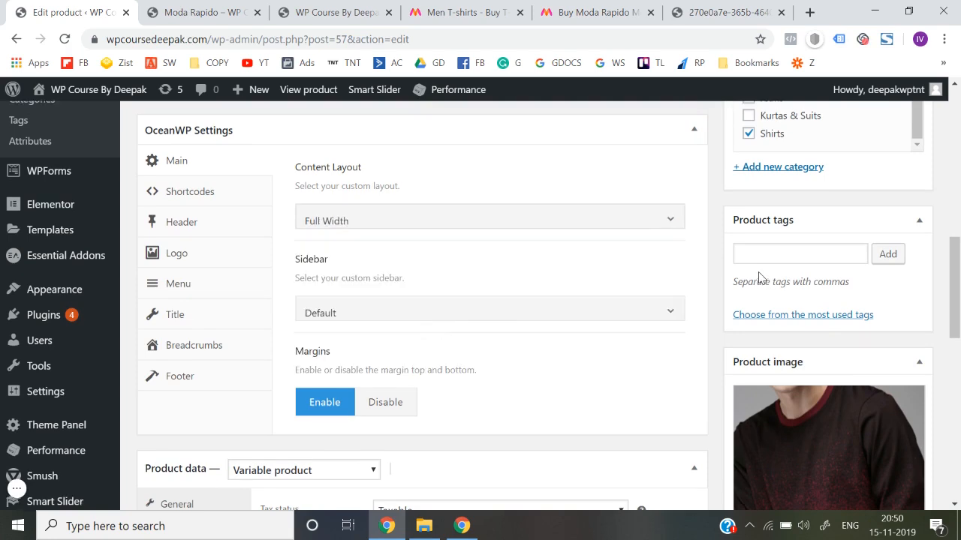
scroll(758, 278, up, 5)
click(905, 261)
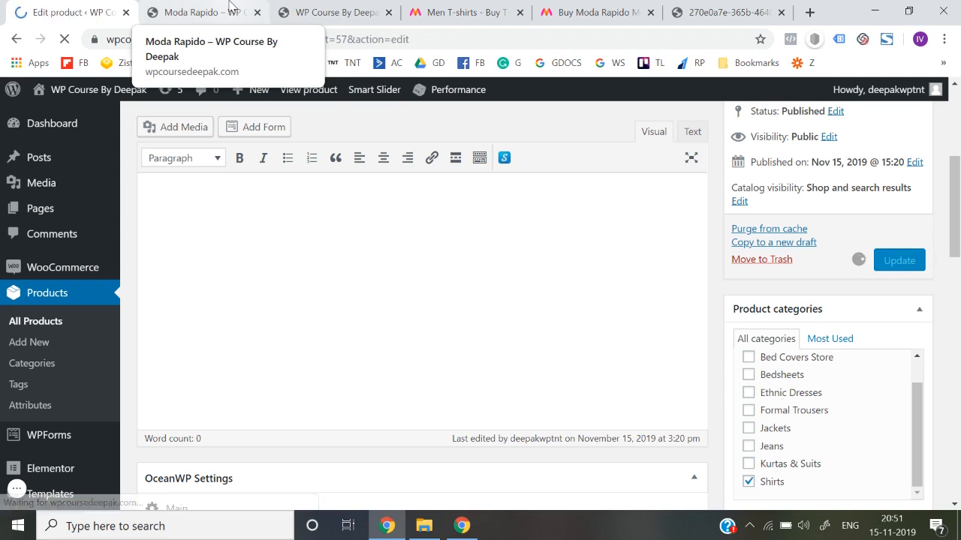
Reload the storefront product page and check its layout and short description.
click(229, 4)
click(381, 39)
key(Return)
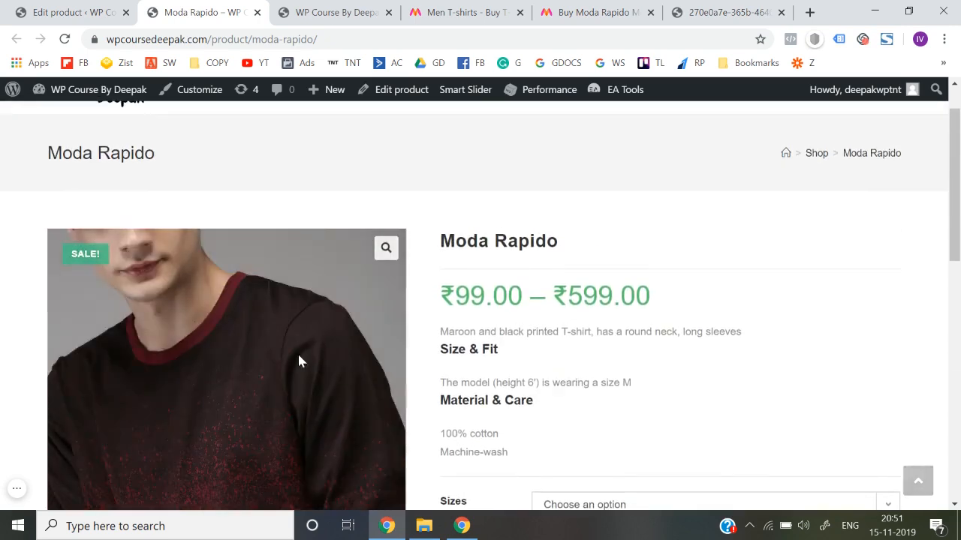
scroll(551, 304, down, 2)
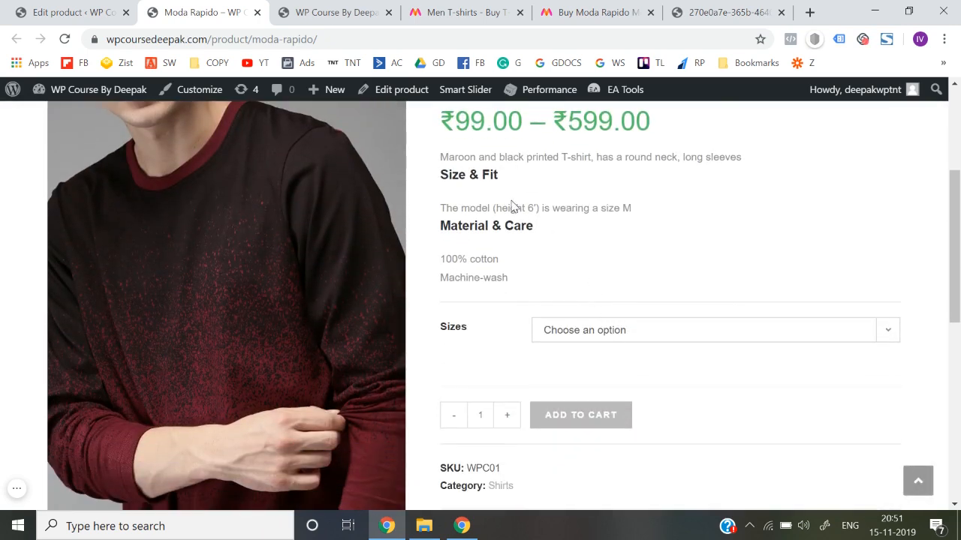
scroll(525, 287, down, 1)
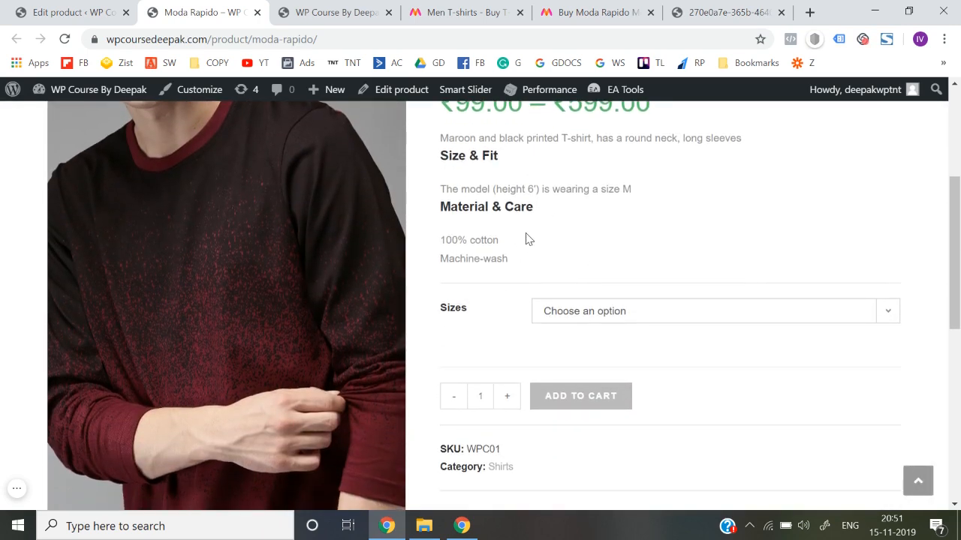
Choose size S on the product page and check the variation's image, price and stock, plus the reviews and additional information.
click(577, 309)
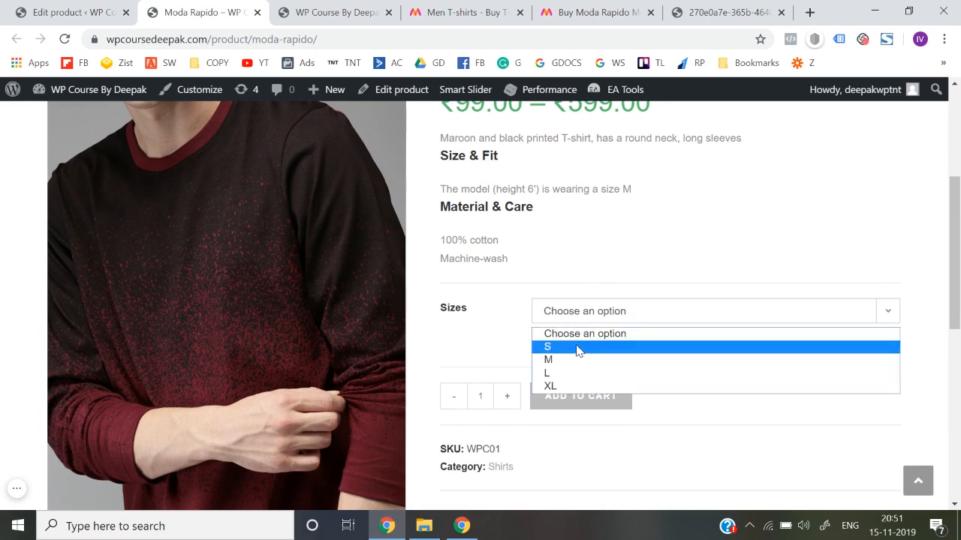
click(576, 347)
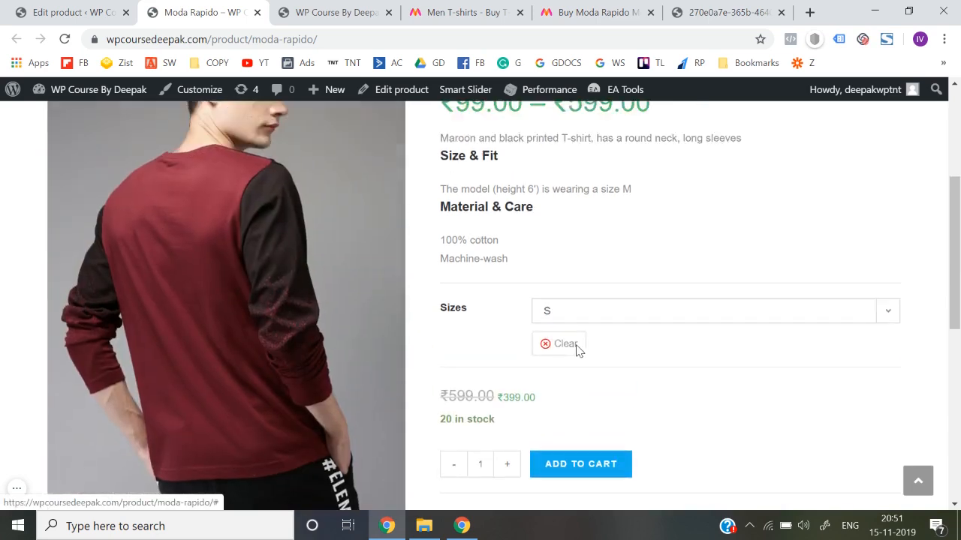
scroll(495, 347, down, 3)
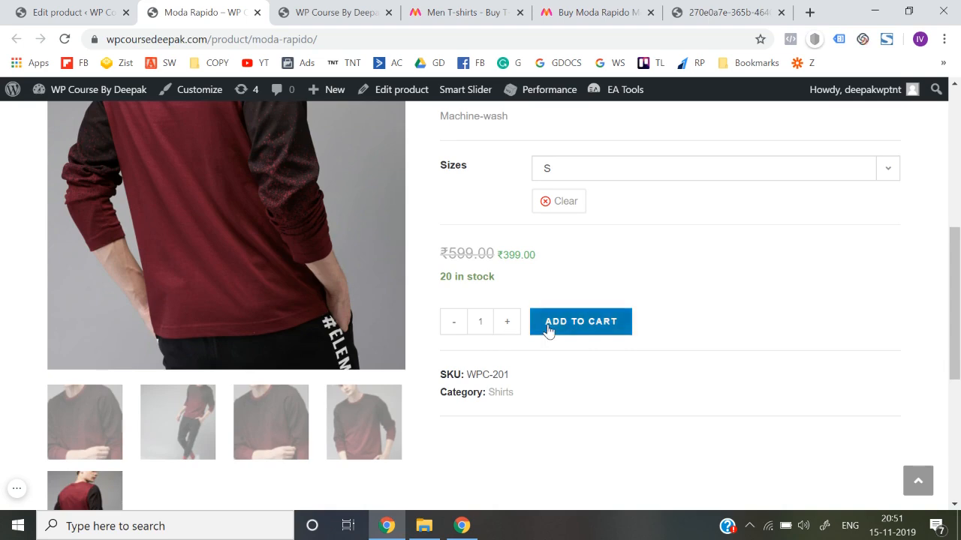
scroll(548, 331, down, 5)
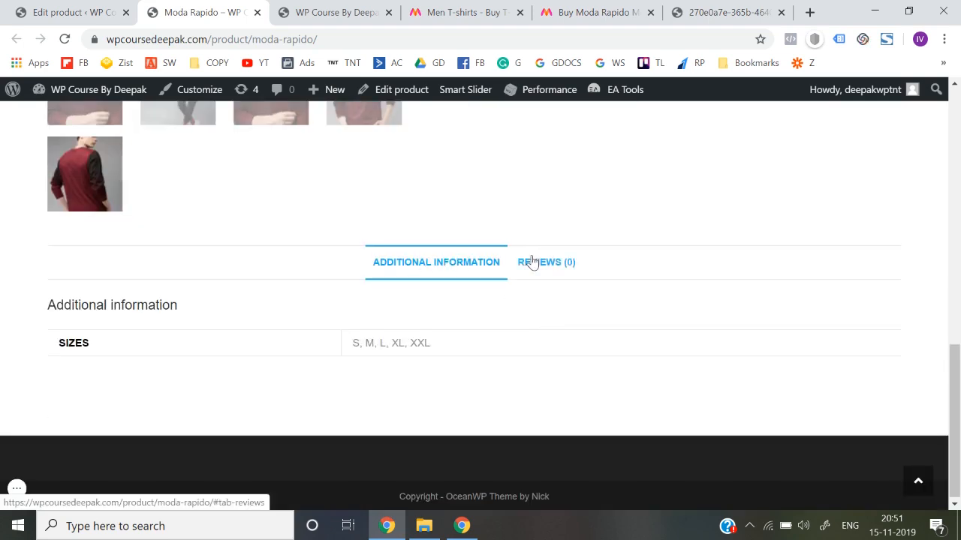
click(532, 263)
click(451, 262)
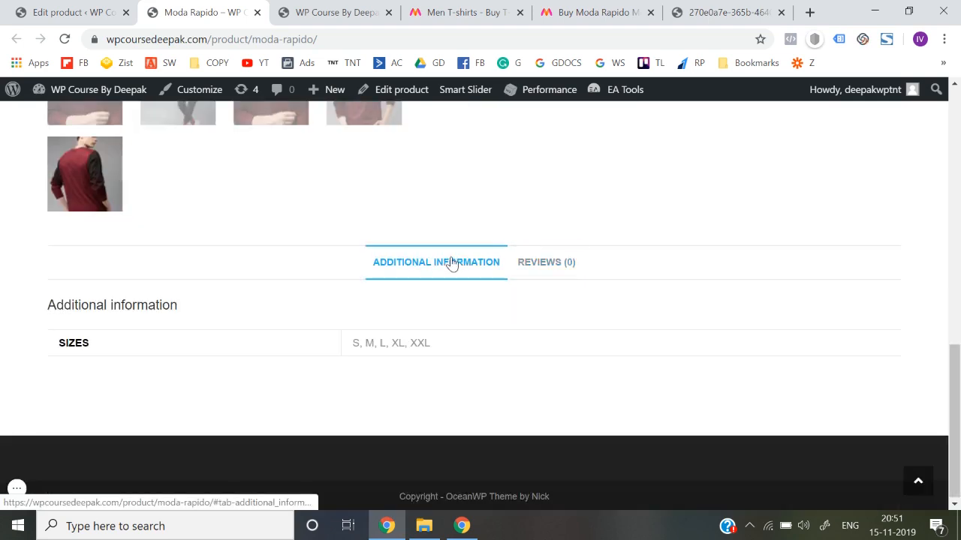
Copy the Myntra page's delivery and returns lines, from "100% Original Products" to "Try & Buy might be available".
click(59, 9)
scroll(361, 290, down, 3)
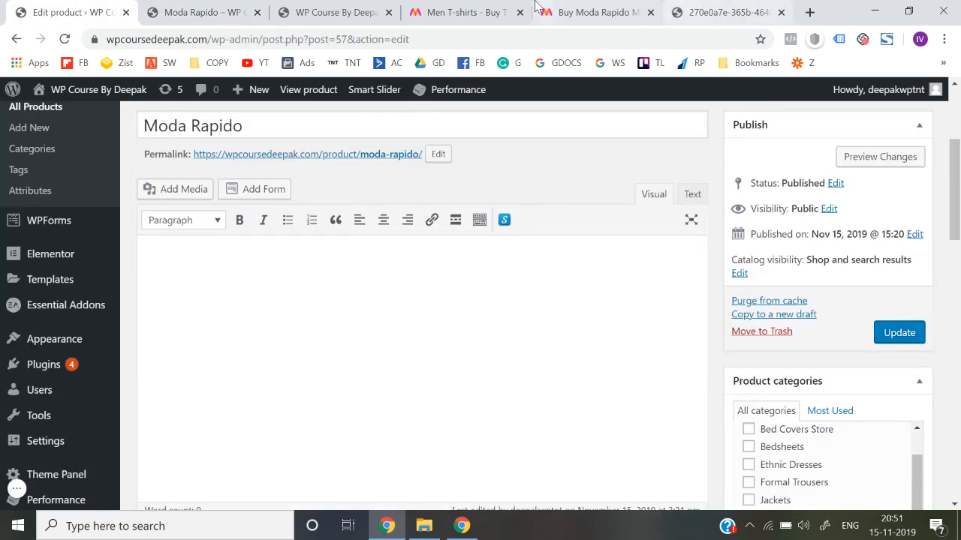
click(592, 12)
scroll(575, 353, down, 5)
scroll(575, 358, down, 1)
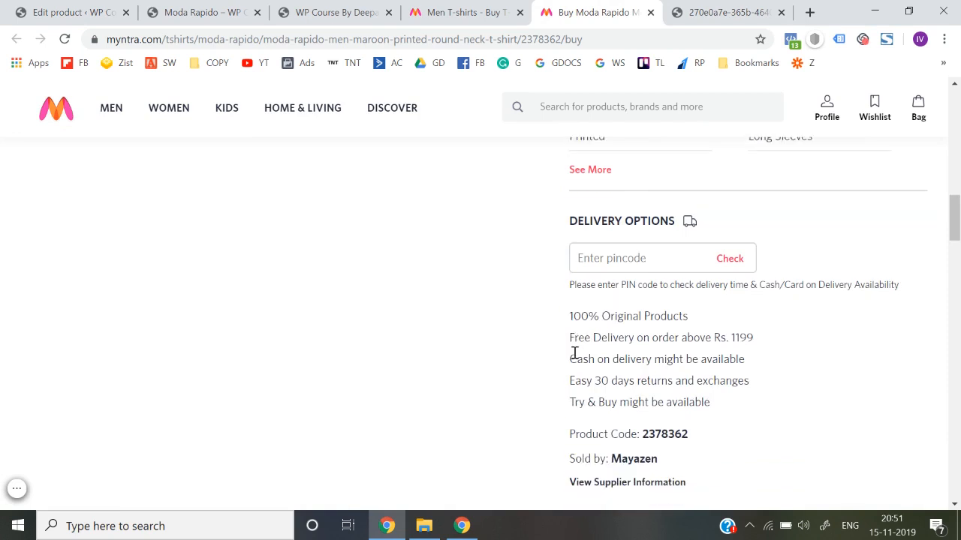
drag(571, 316, 721, 411)
key(ctrl+c)
Paste the copied delivery and returns lines into the product's main description and update the product.
click(113, 8)
click(275, 313)
key(ctrl+v)
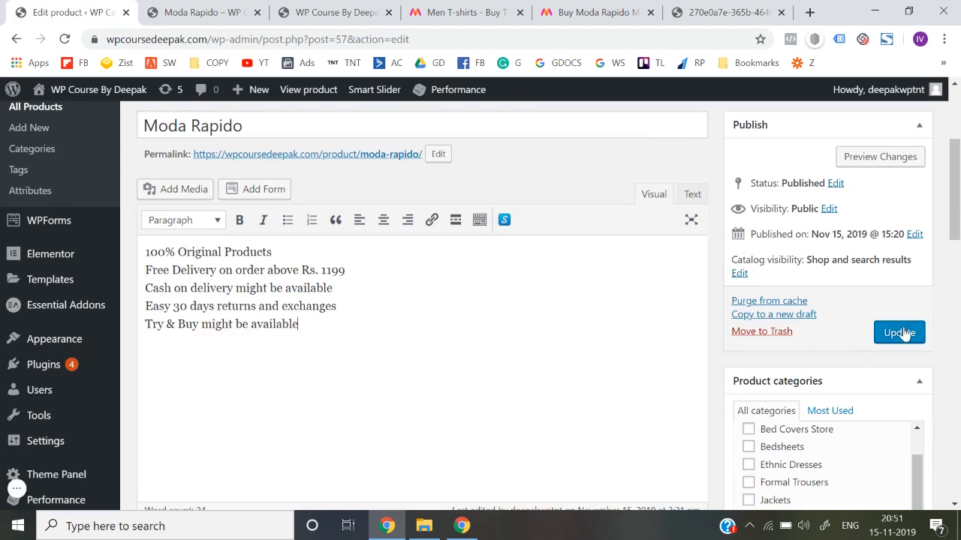
click(903, 333)
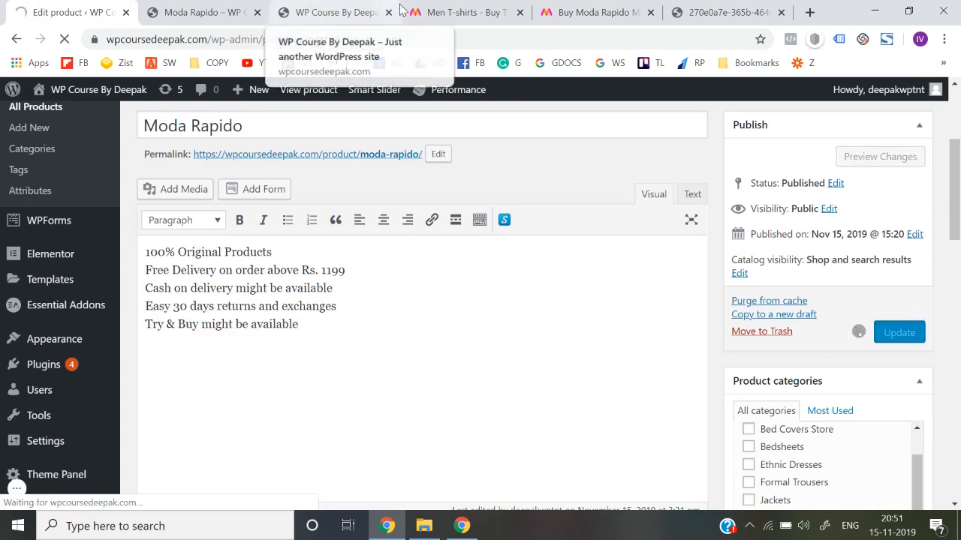
Close the spare site homepage tab and reload the storefront product page to check the main description.
click(203, 12)
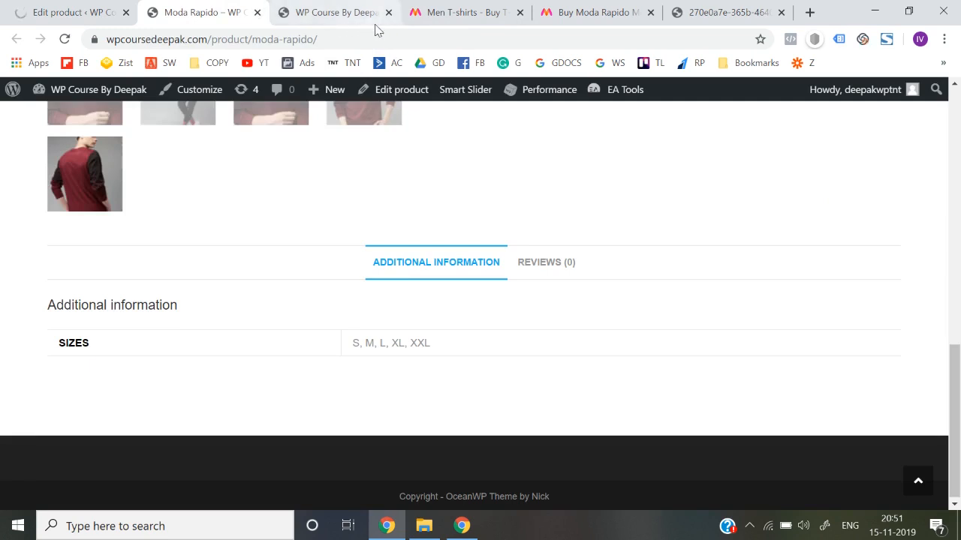
click(388, 12)
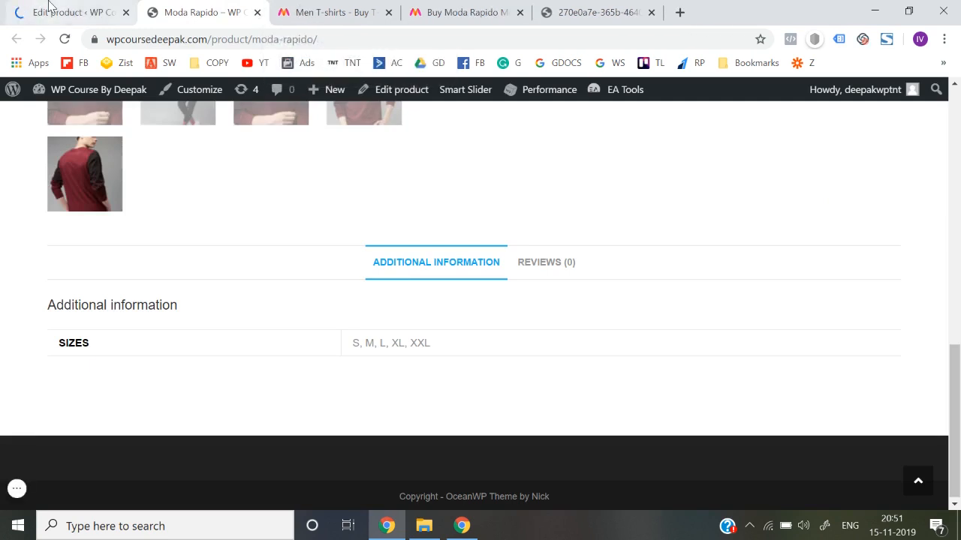
click(48, 6)
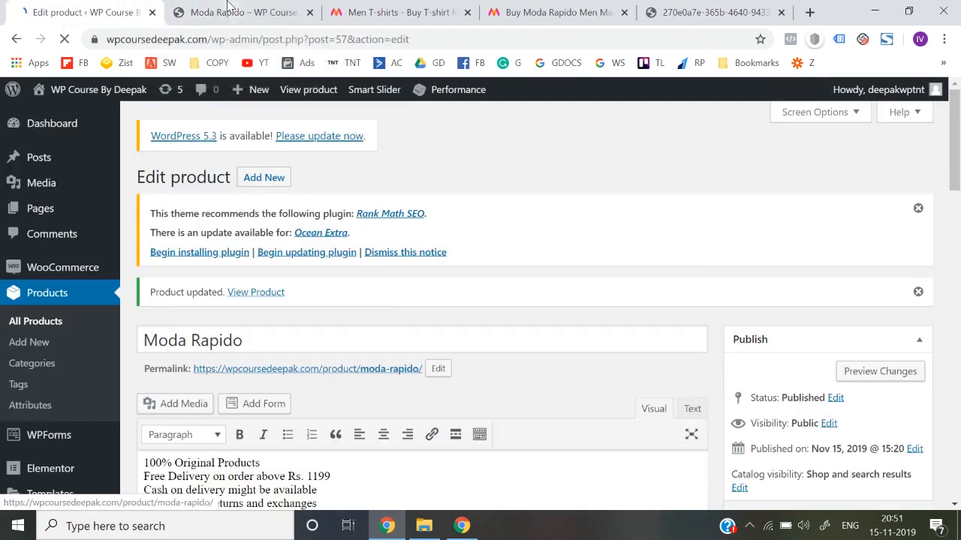
click(239, 10)
click(321, 40)
key(Return)
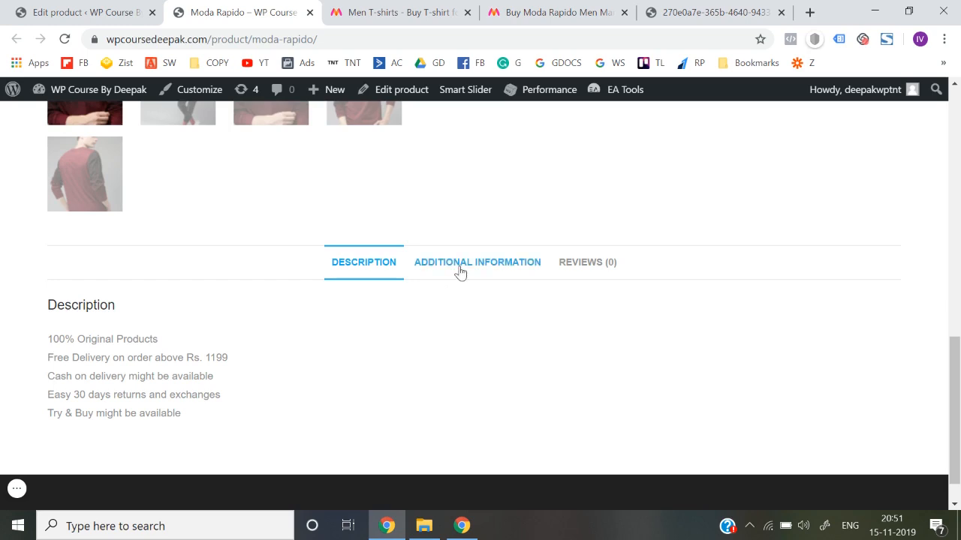
View the additional information and description of the Moda Rapido product on its store page.
click(460, 271)
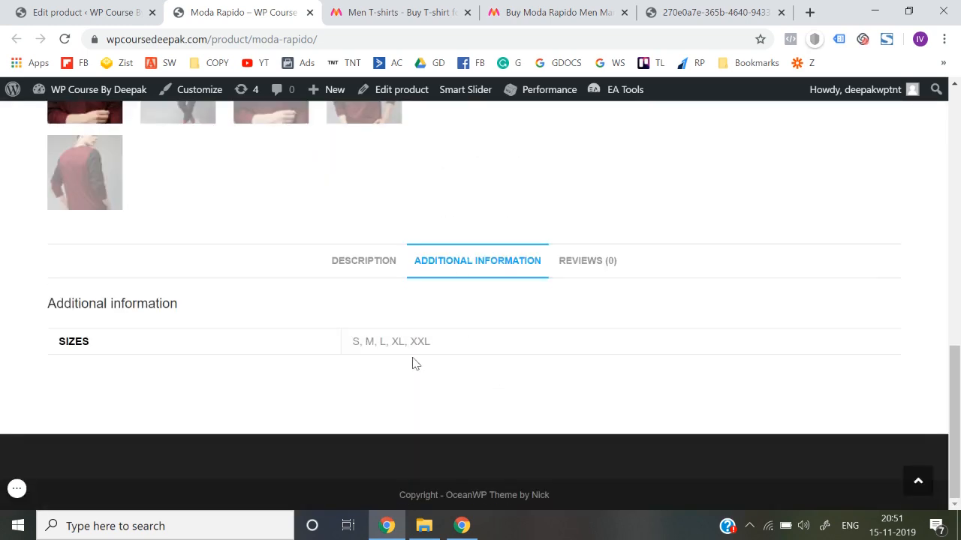
click(365, 253)
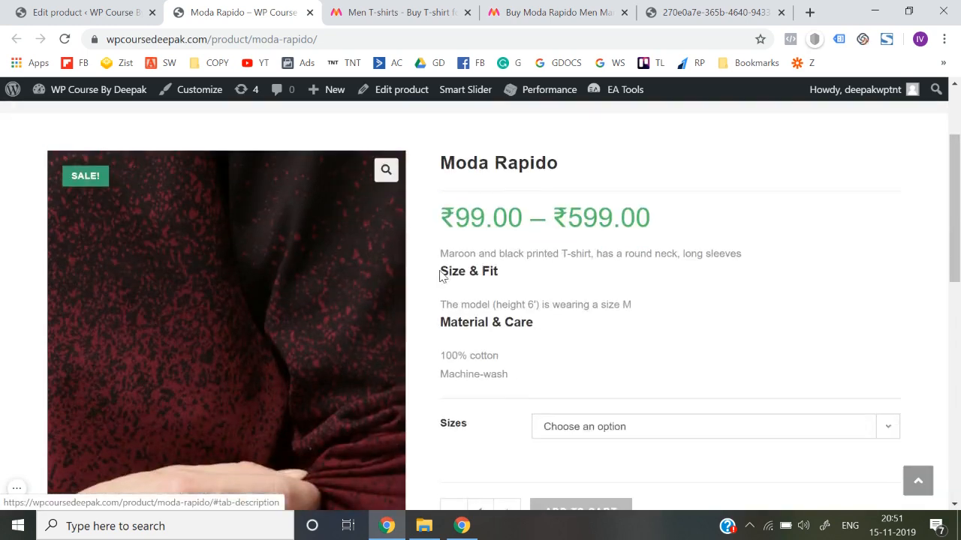
scroll(259, 392, down, 5)
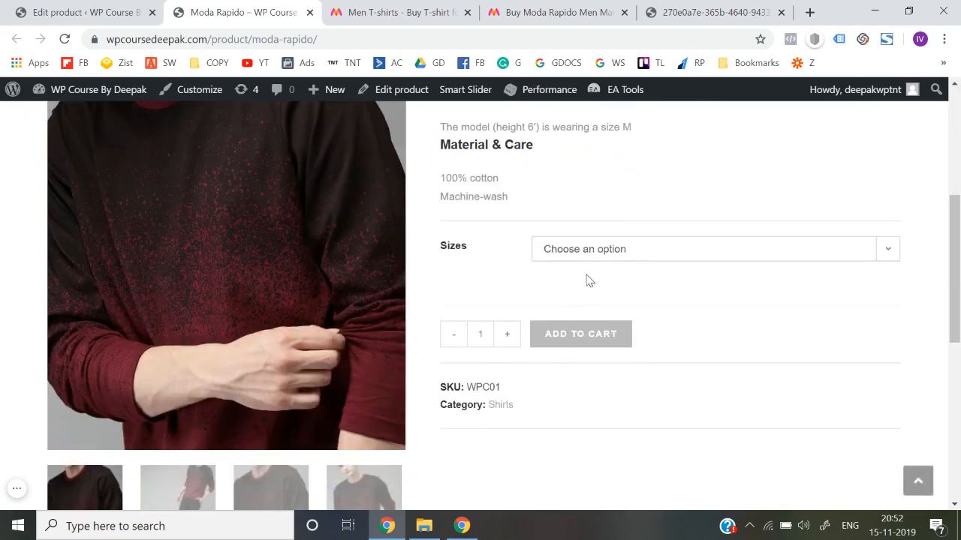
Choose size M for the Moda Rapido shirt and review that variation's details and the product page.
click(593, 247)
click(602, 298)
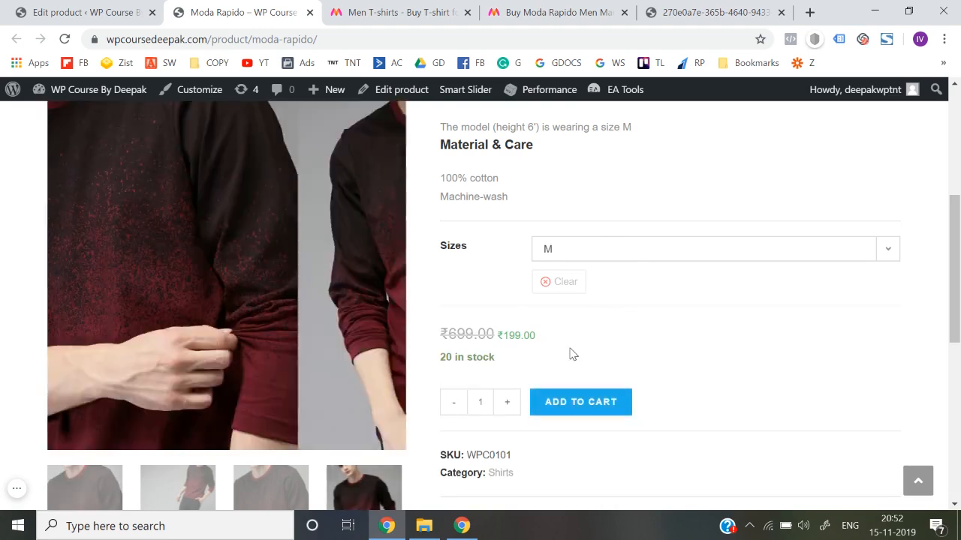
scroll(631, 366, down, 5)
scroll(631, 367, up, 4)
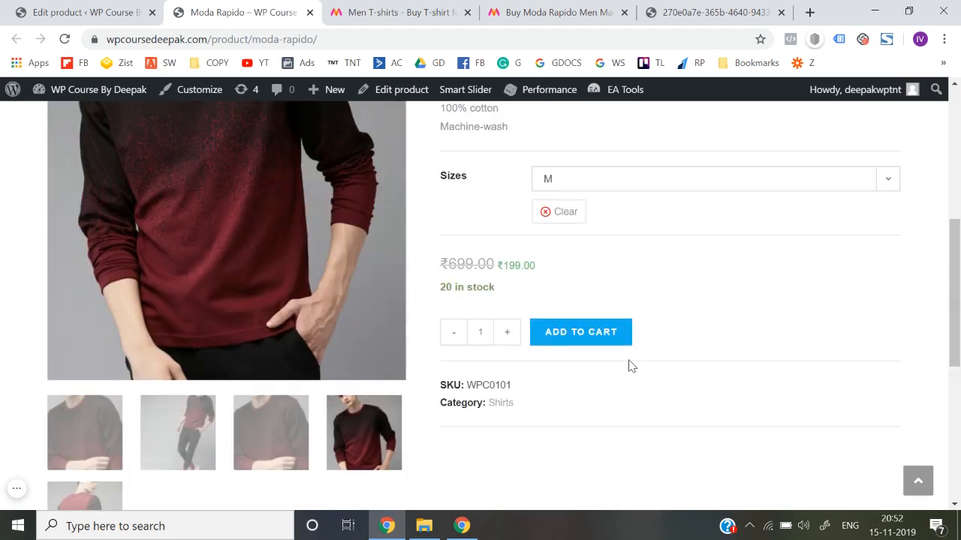
scroll(629, 365, down, 4)
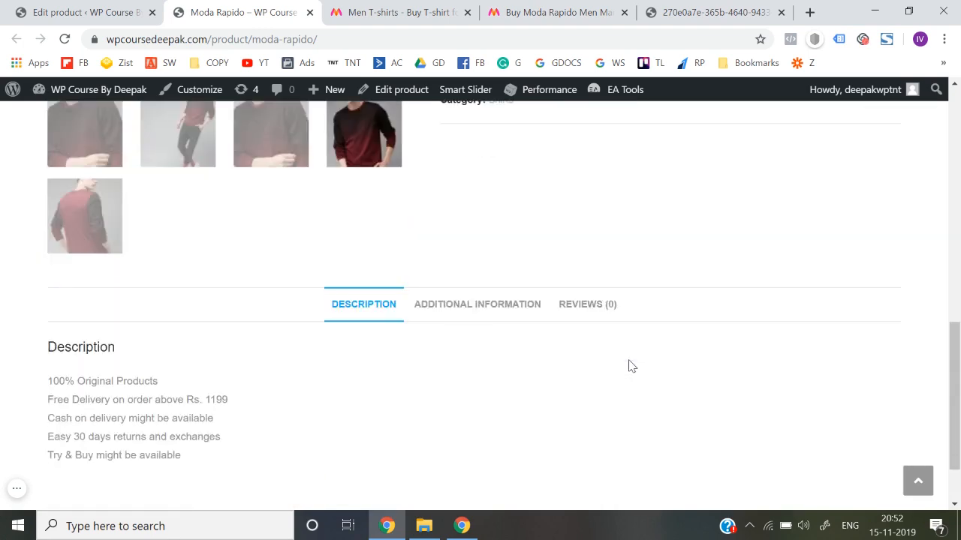
scroll(629, 365, up, 8)
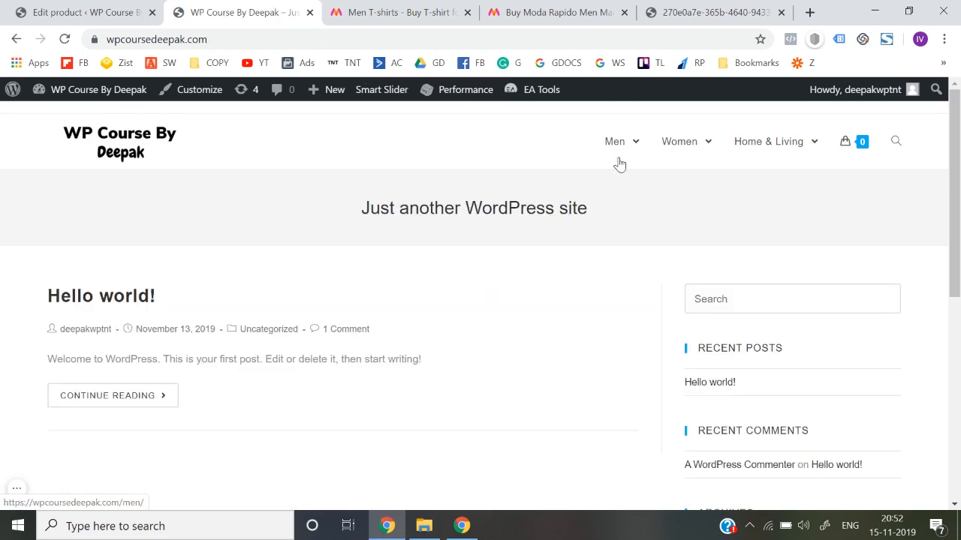
Open the Shirts category under Men and examine its product listing, sidebar and page title area.
mouse_move(625, 154)
click(632, 200)
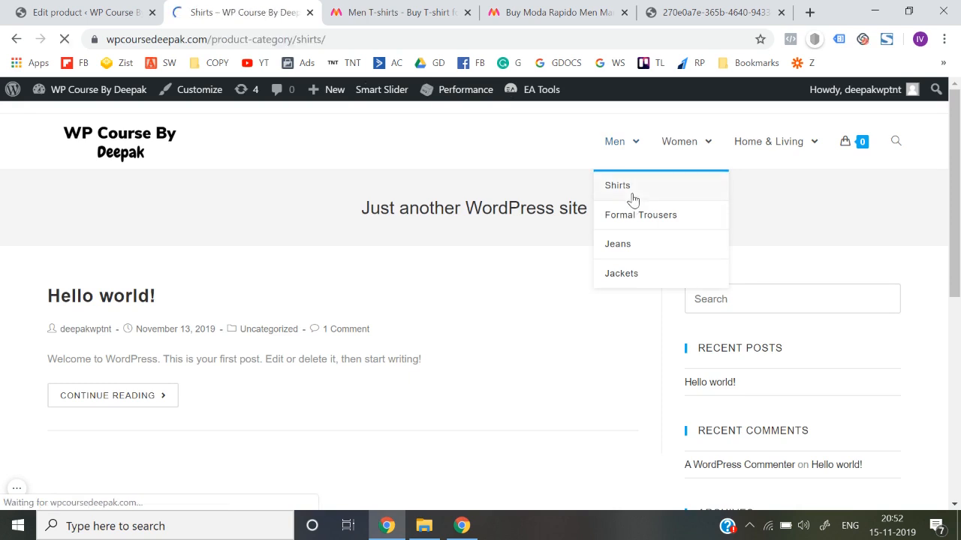
scroll(493, 418, down, 2)
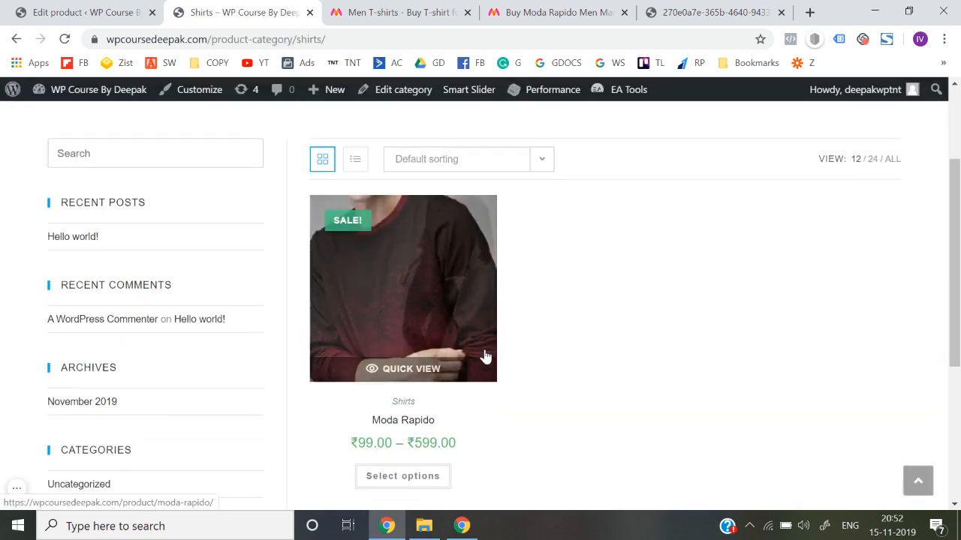
scroll(555, 380, down, 3)
scroll(555, 380, up, 5)
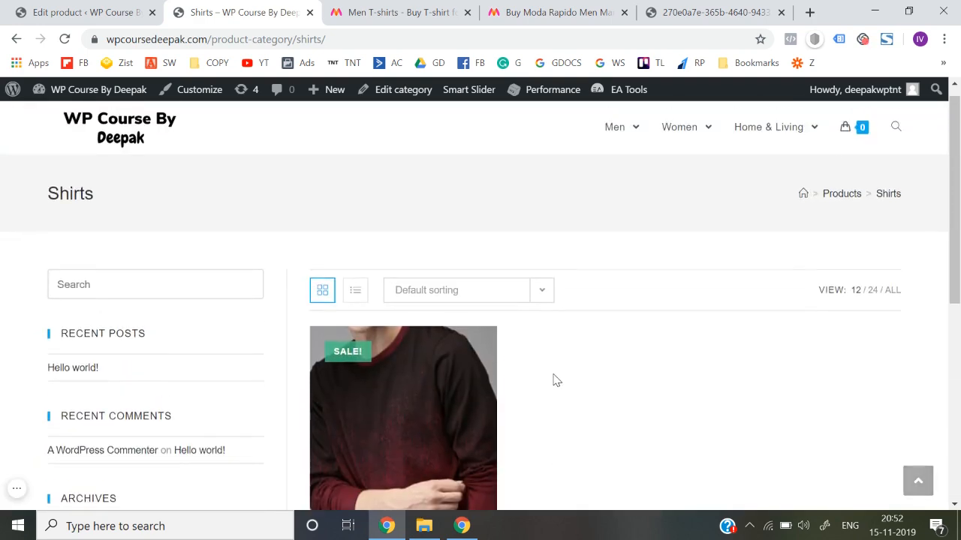
scroll(555, 381, down, 3)
scroll(555, 381, up, 5)
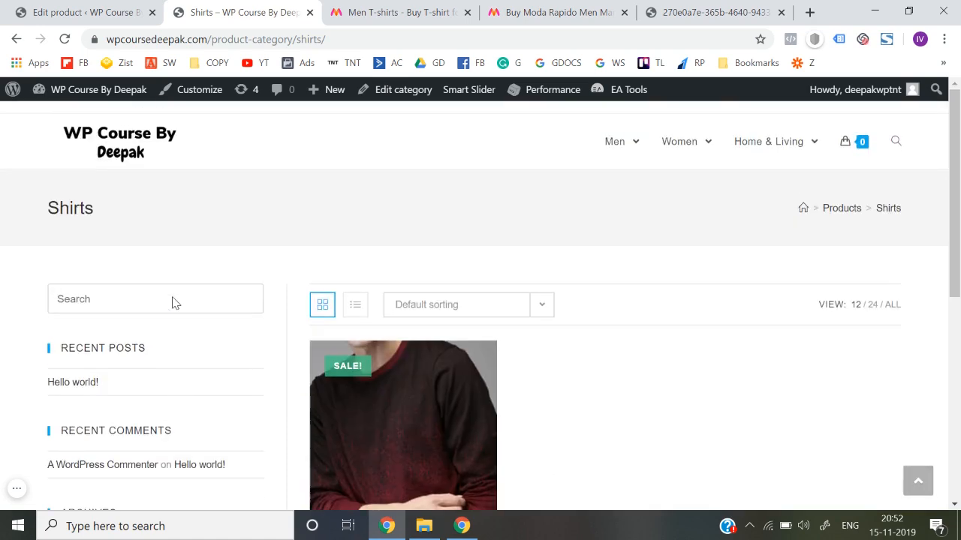
scroll(168, 301, down, 3)
scroll(168, 306, up, 3)
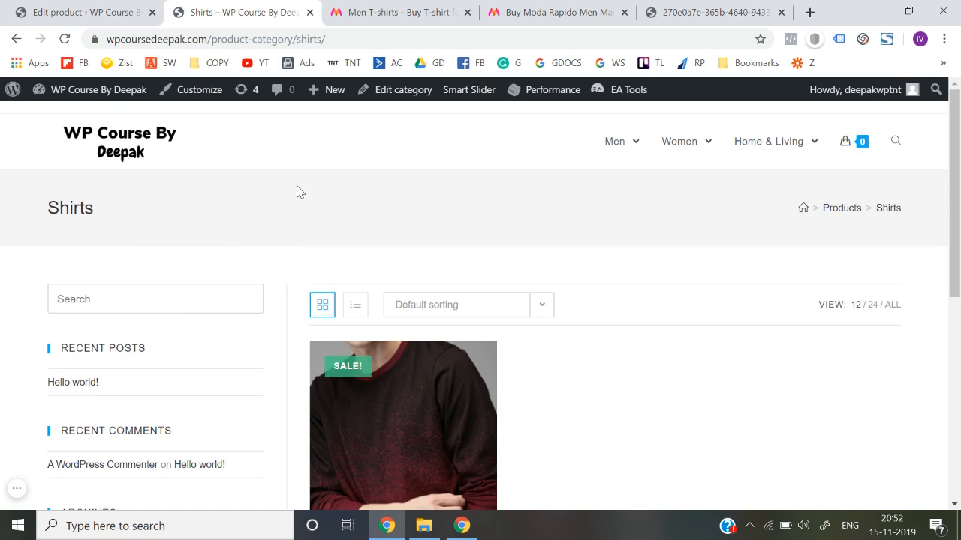
Open the theme customizer from the Shirts category page and look through its settings sections.
click(200, 100)
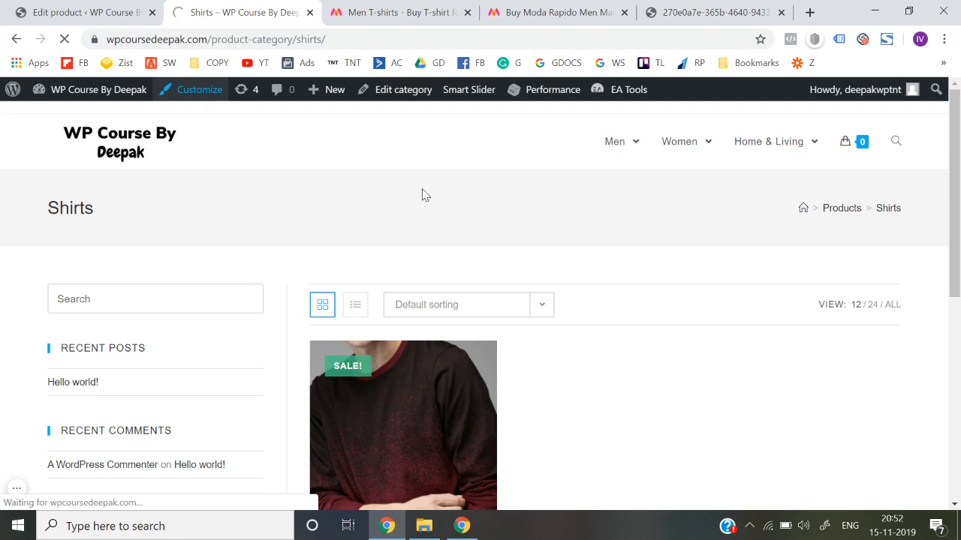
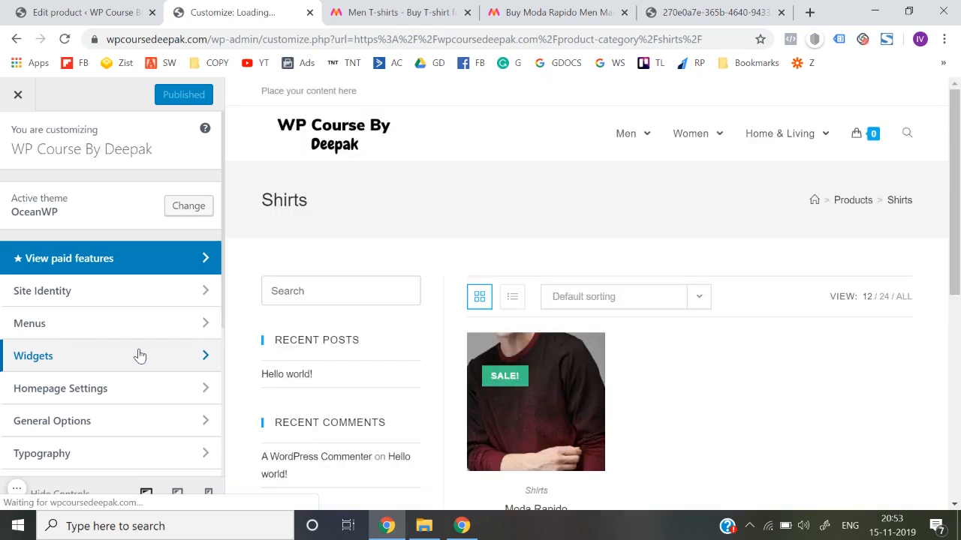
scroll(128, 402, down, 1)
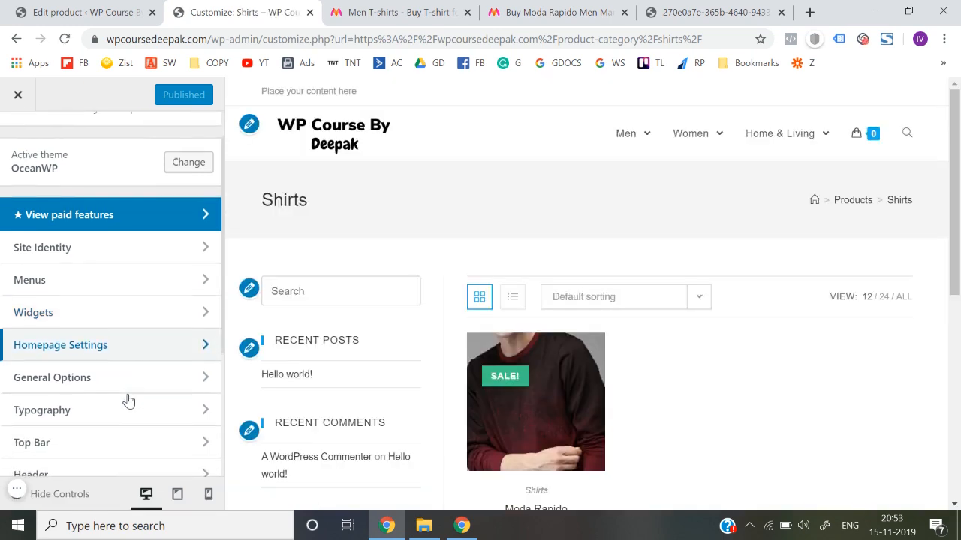
scroll(118, 387, down, 2)
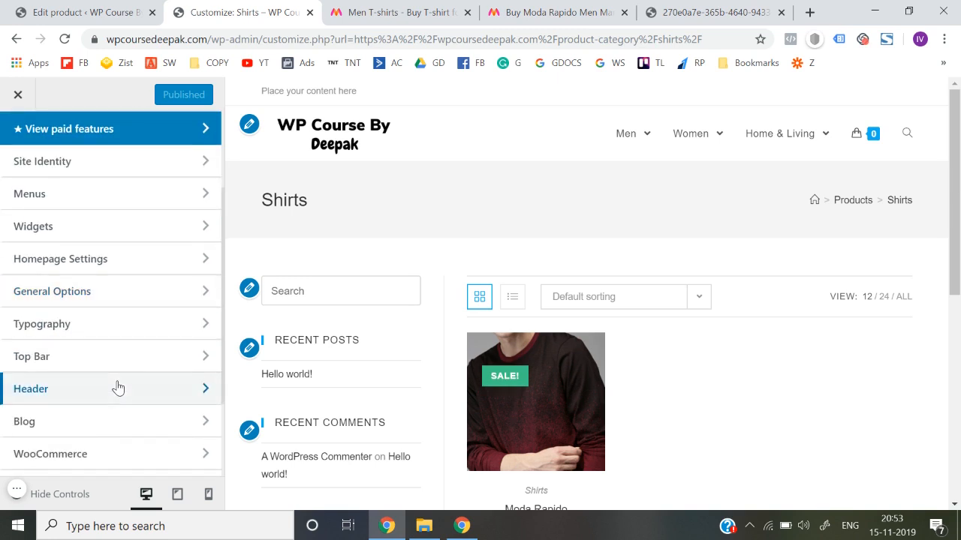
scroll(100, 429, up, 1)
scroll(99, 428, down, 4)
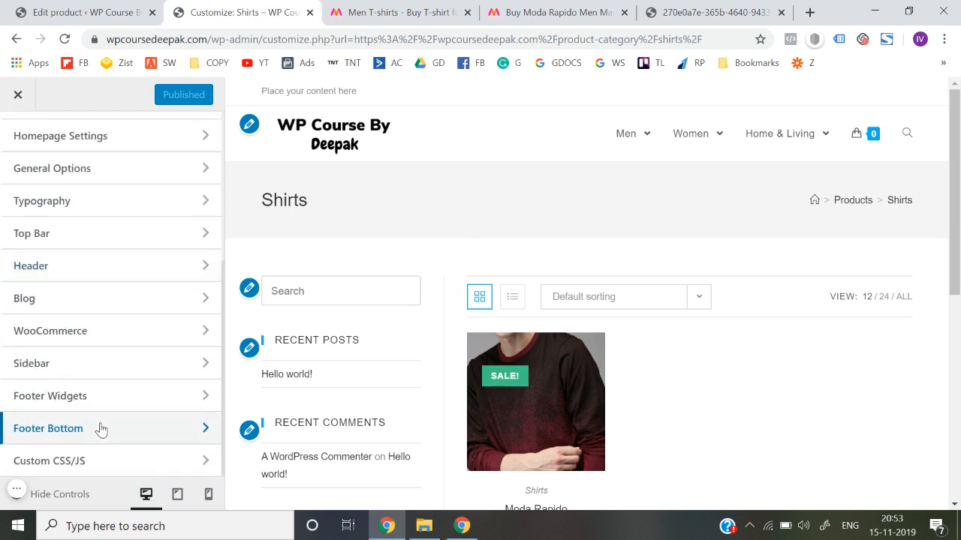
scroll(104, 425, up, 2)
scroll(109, 223, up, 1)
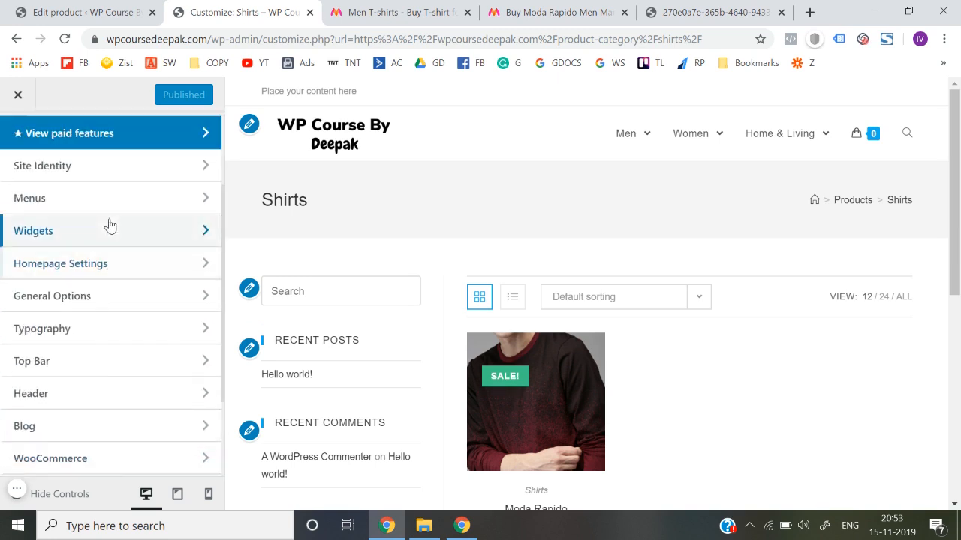
scroll(124, 255, down, 2)
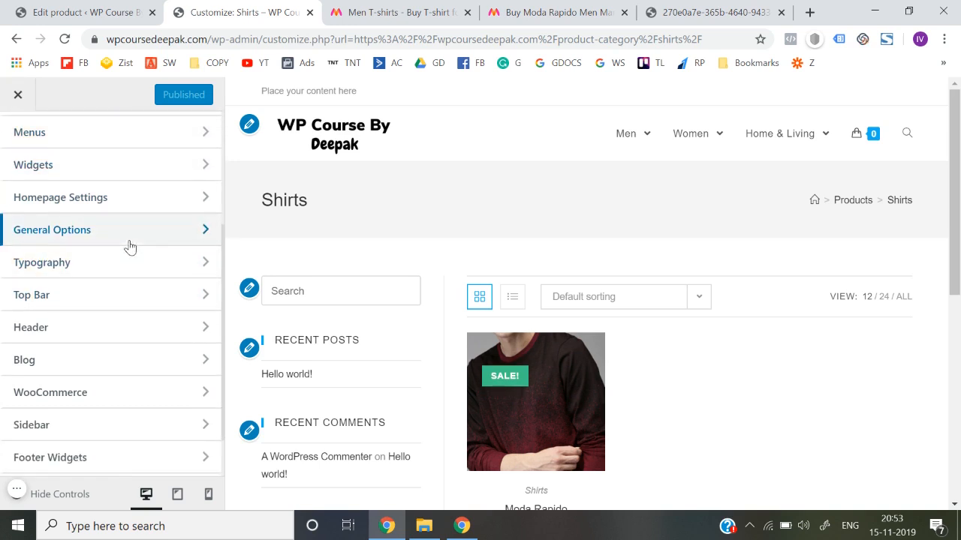
Set the Page Title style to Hidden in the customizer's General Options.
click(126, 240)
click(111, 272)
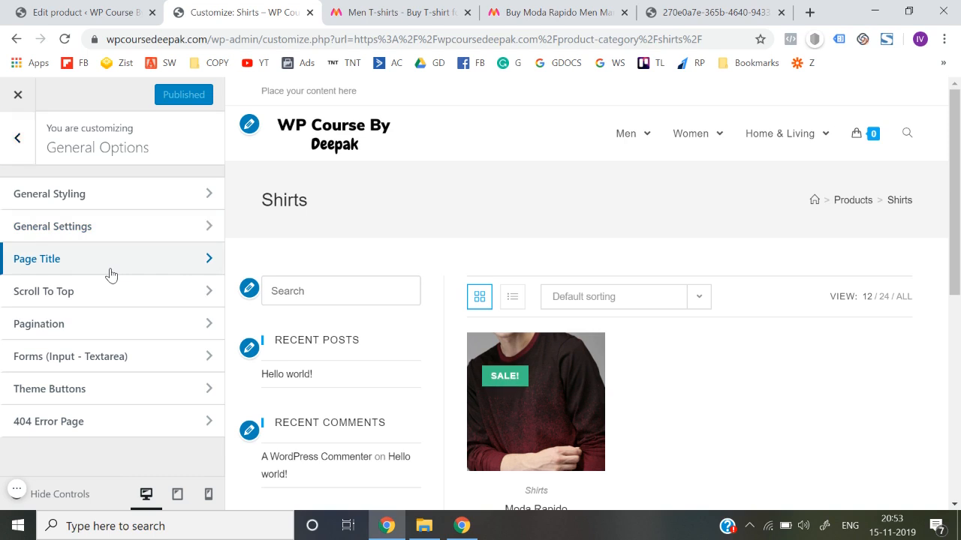
click(128, 226)
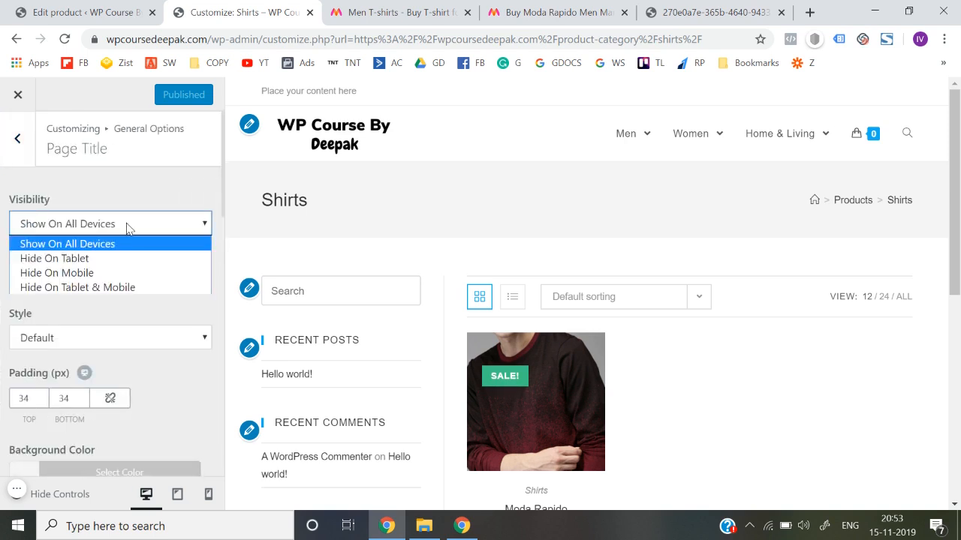
click(95, 316)
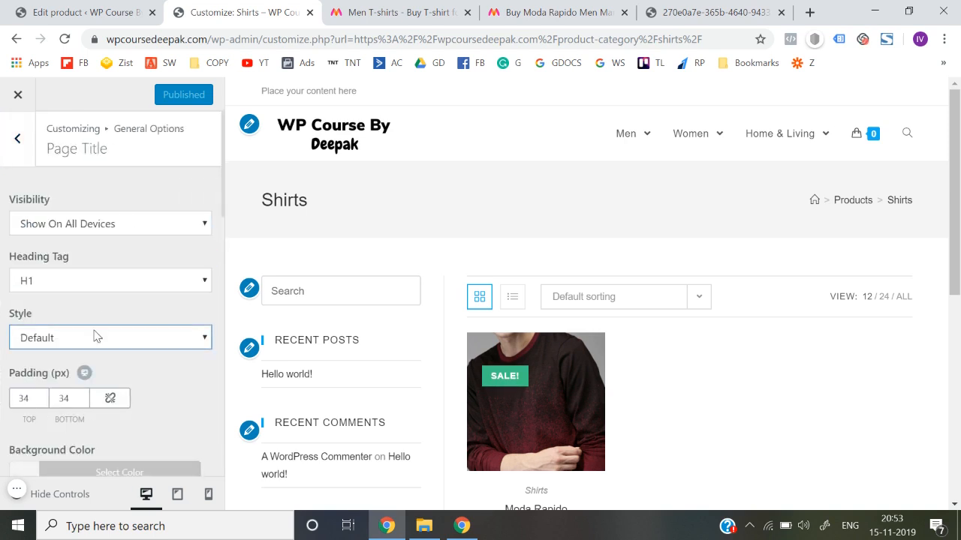
click(94, 338)
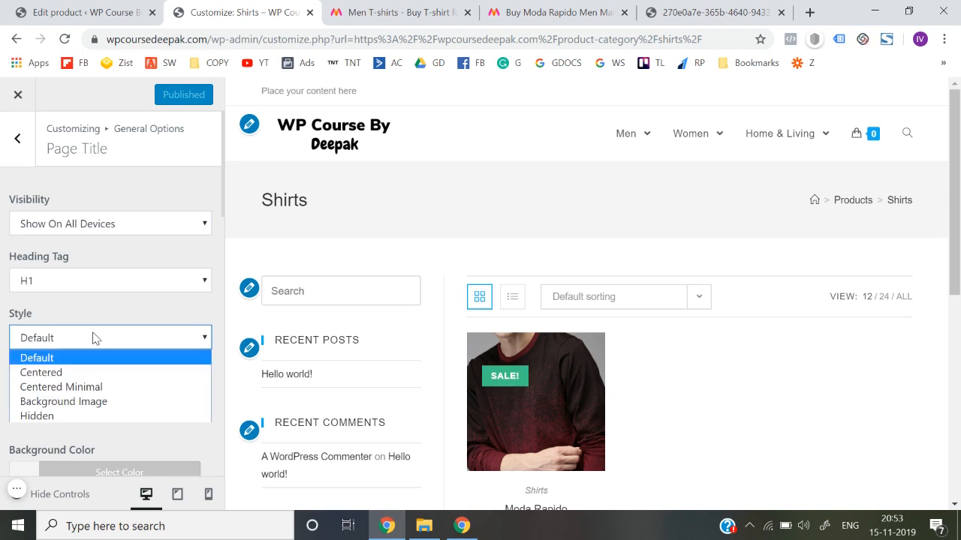
click(78, 417)
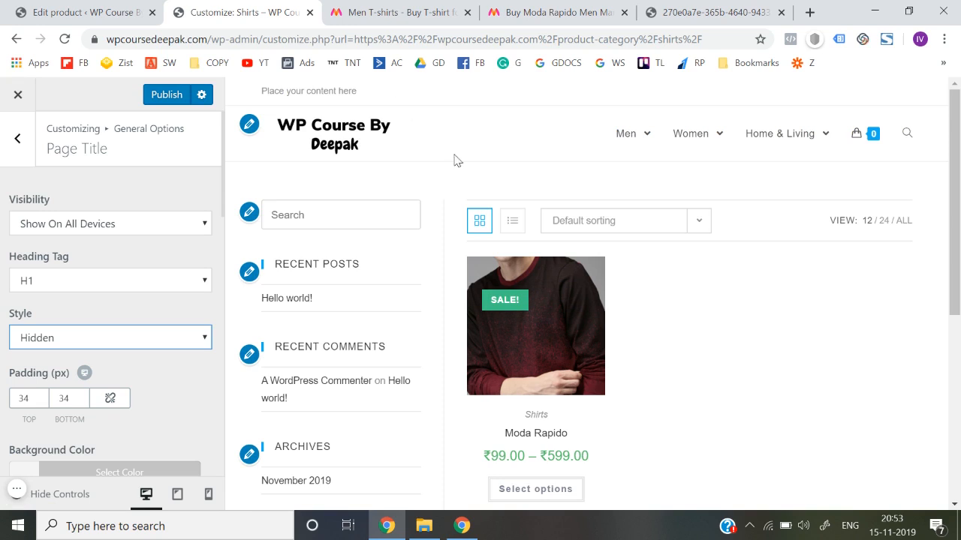
Review the remaining Page Title and breadcrumb settings and return to the main customizer sections.
scroll(158, 349, down, 5)
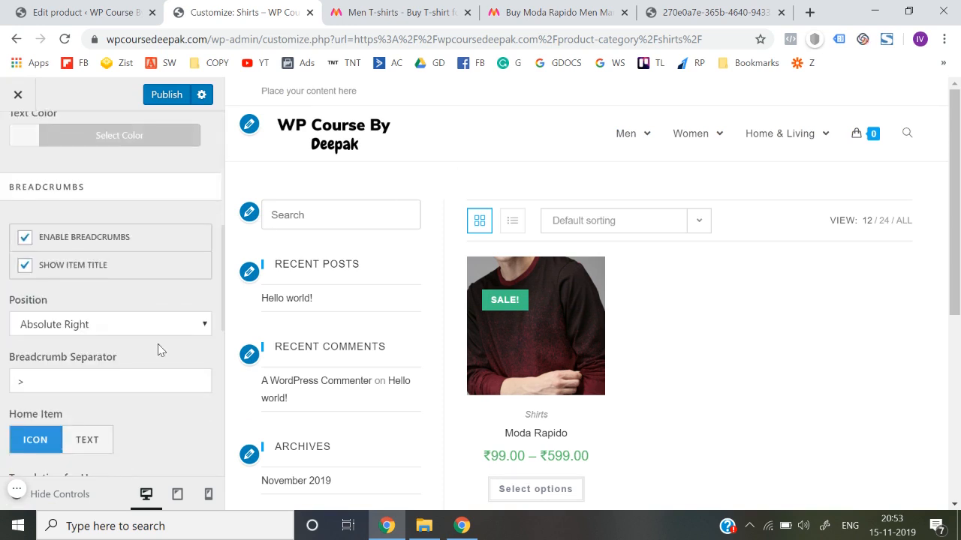
scroll(158, 349, up, 6)
scroll(158, 347, down, 4)
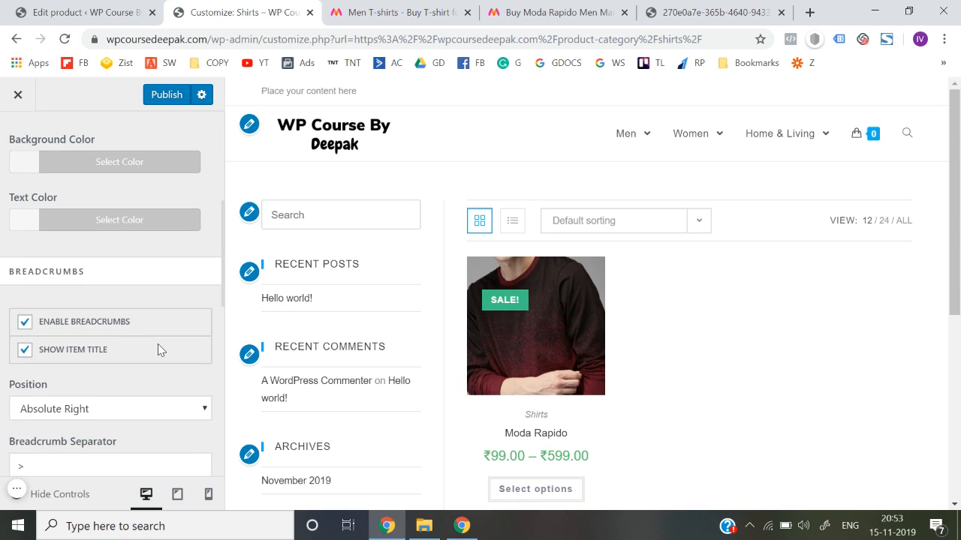
scroll(180, 343, down, 5)
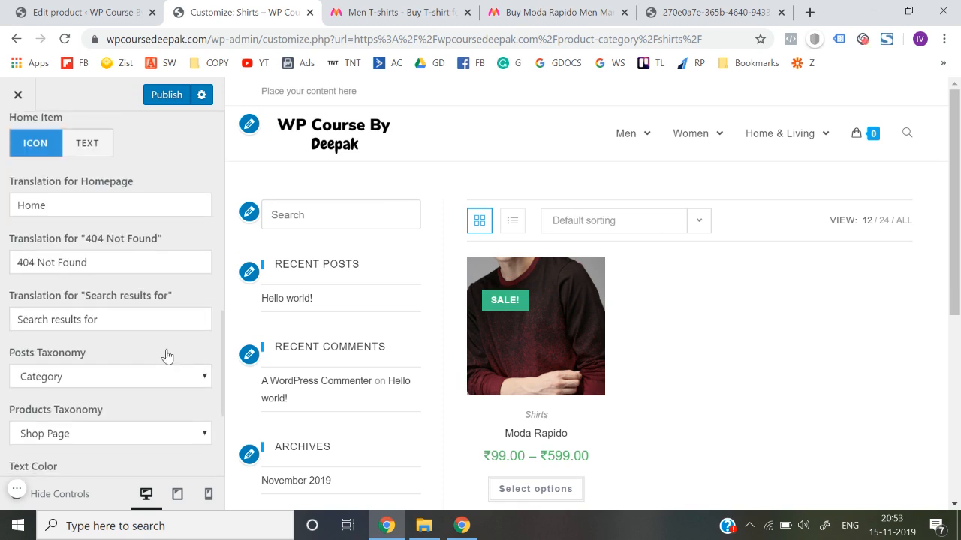
scroll(166, 353, down, 2)
scroll(167, 349, up, 10)
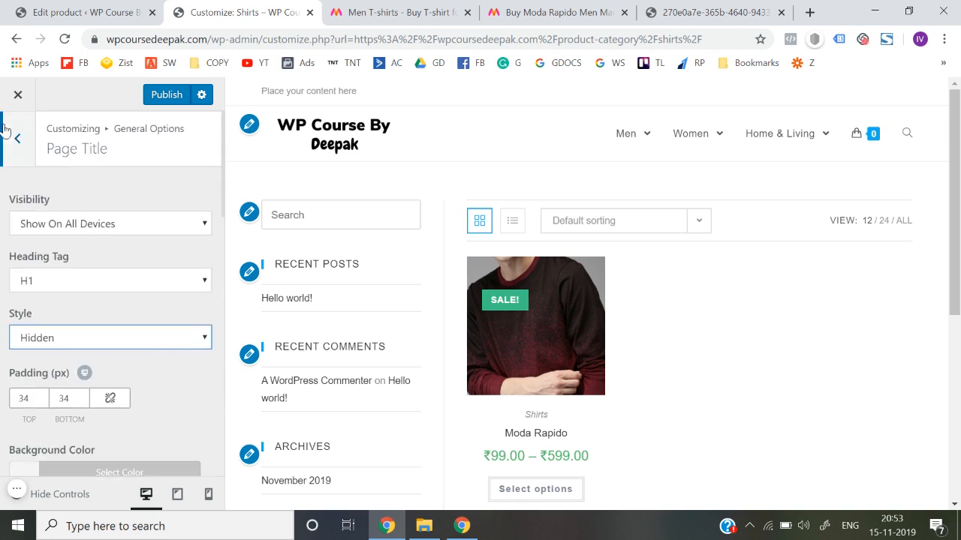
click(17, 138)
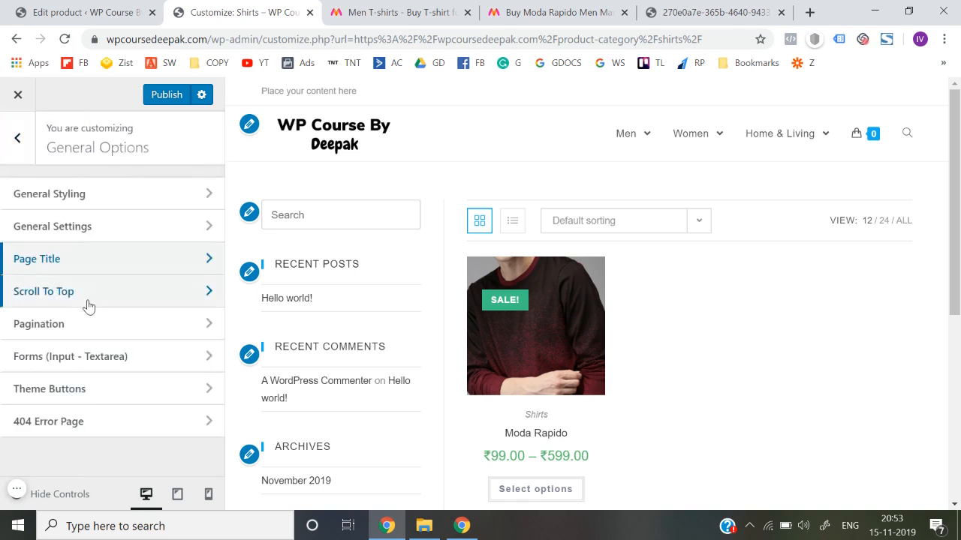
click(20, 140)
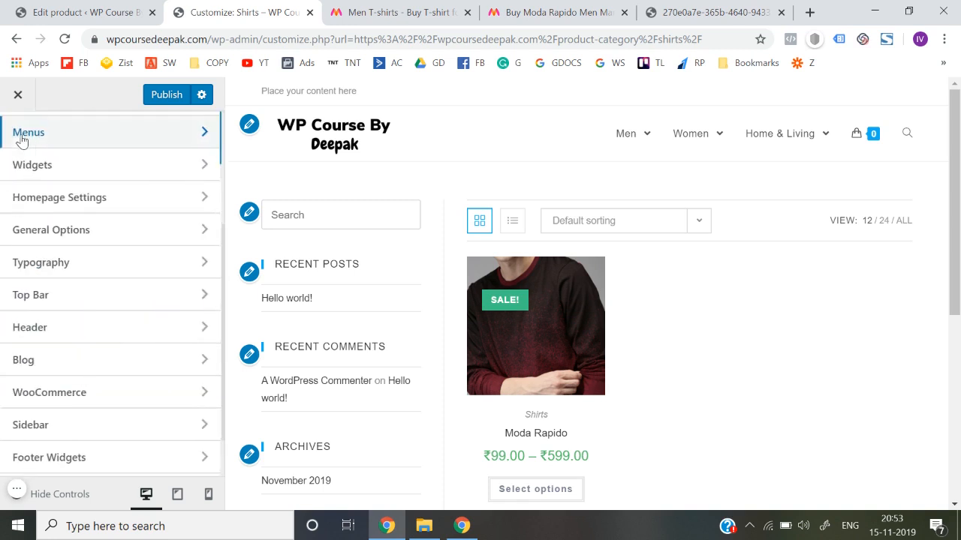
Disable the custom WooCommerce sidebar in the WooCommerce General settings.
scroll(101, 313, down, 1)
click(98, 345)
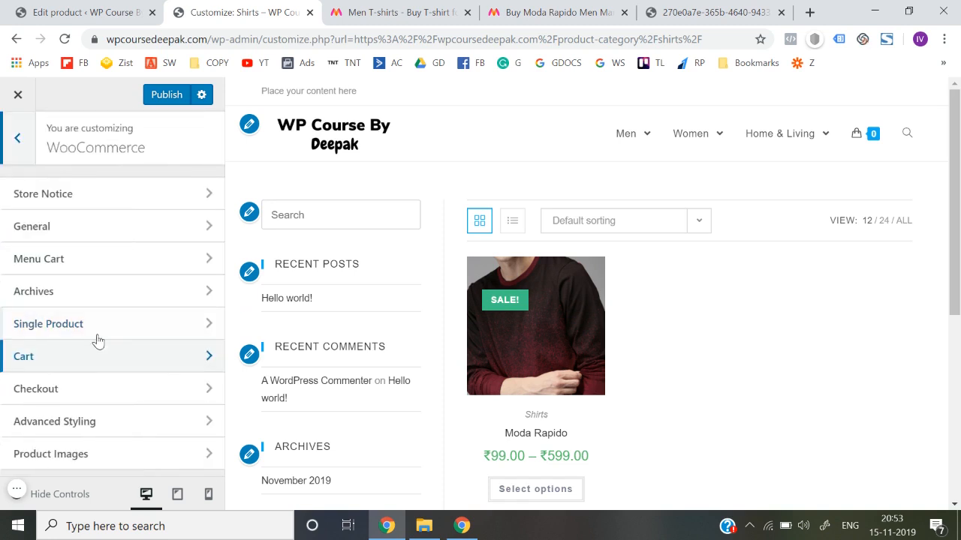
click(112, 237)
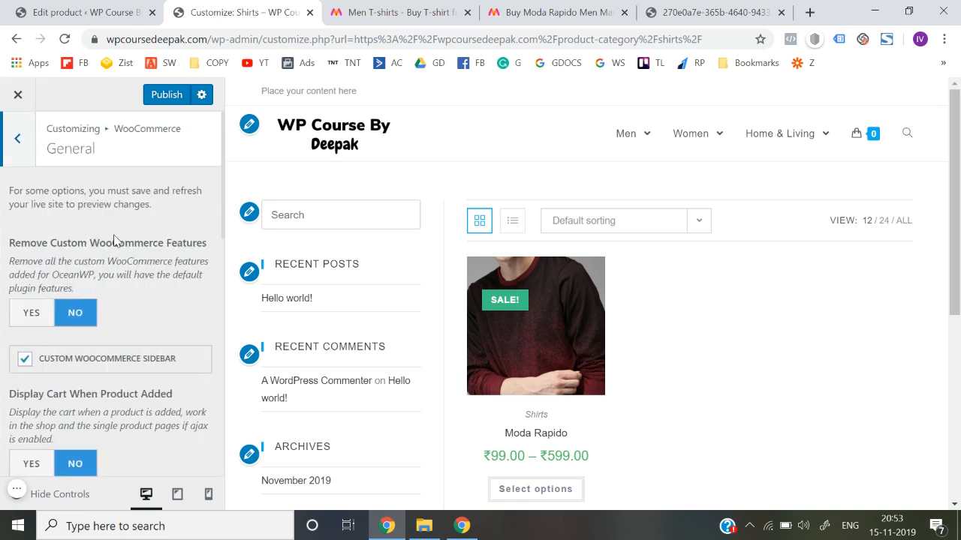
scroll(56, 277, down, 2)
scroll(56, 277, down, 3)
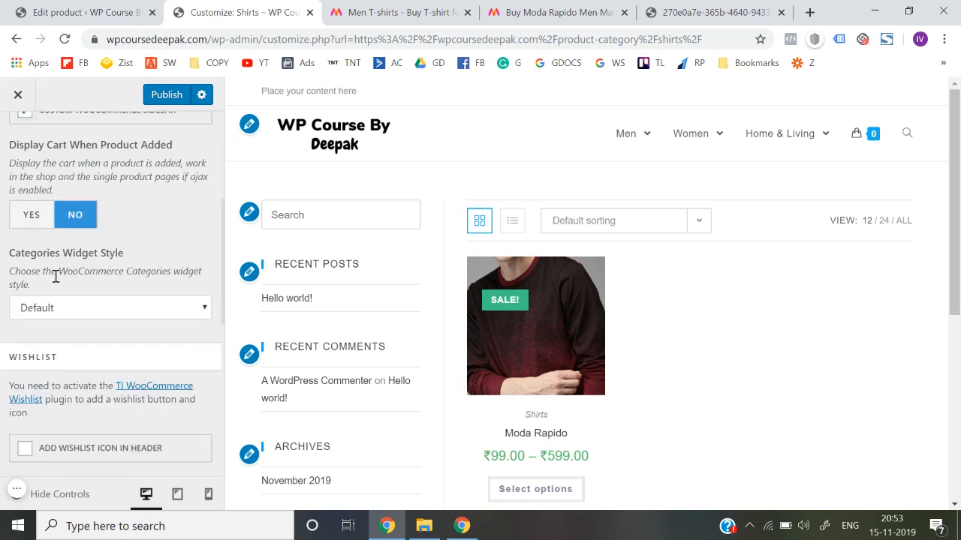
scroll(53, 255, up, 3)
scroll(45, 217, up, 1)
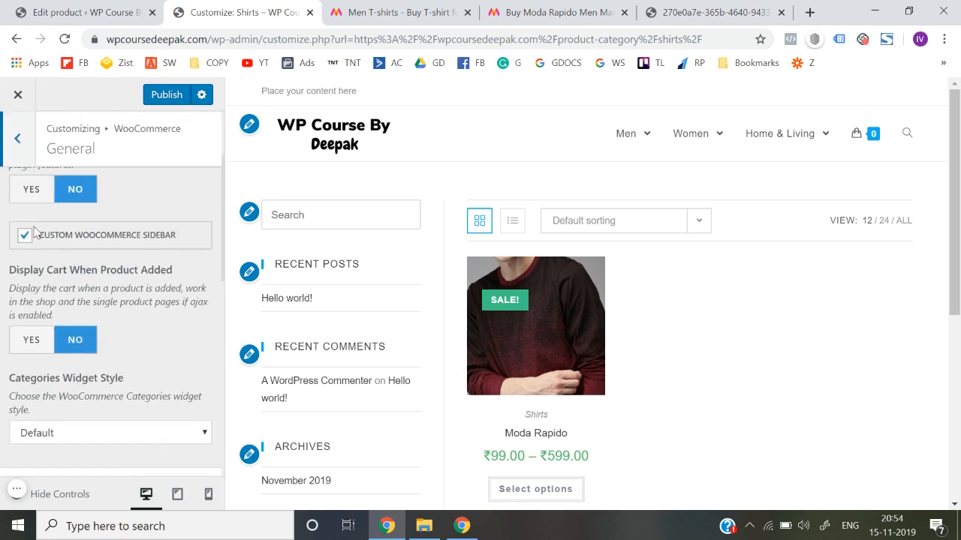
click(24, 237)
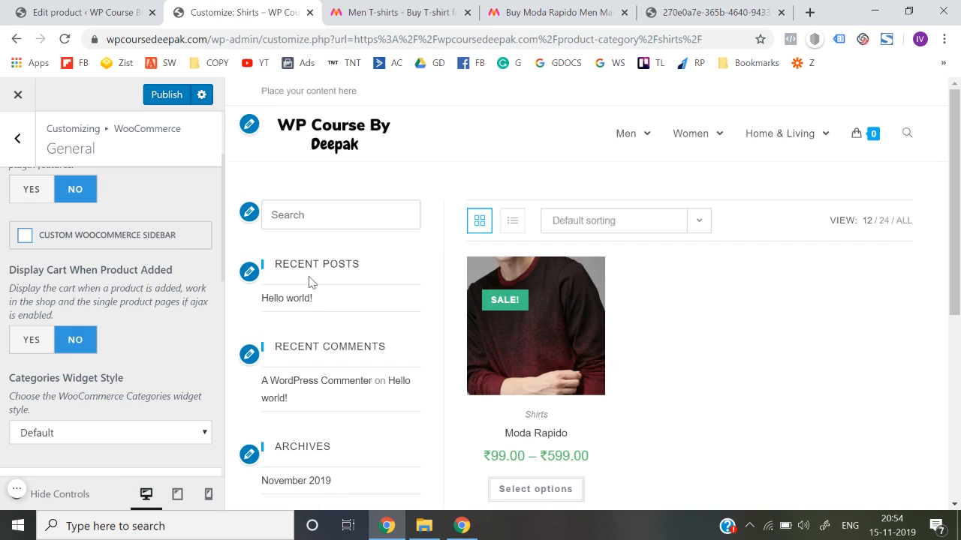
Review the remaining WooCommerce General settings below the custom sidebar option and return to the WooCommerce sections.
scroll(48, 217, up, 2)
scroll(111, 286, down, 4)
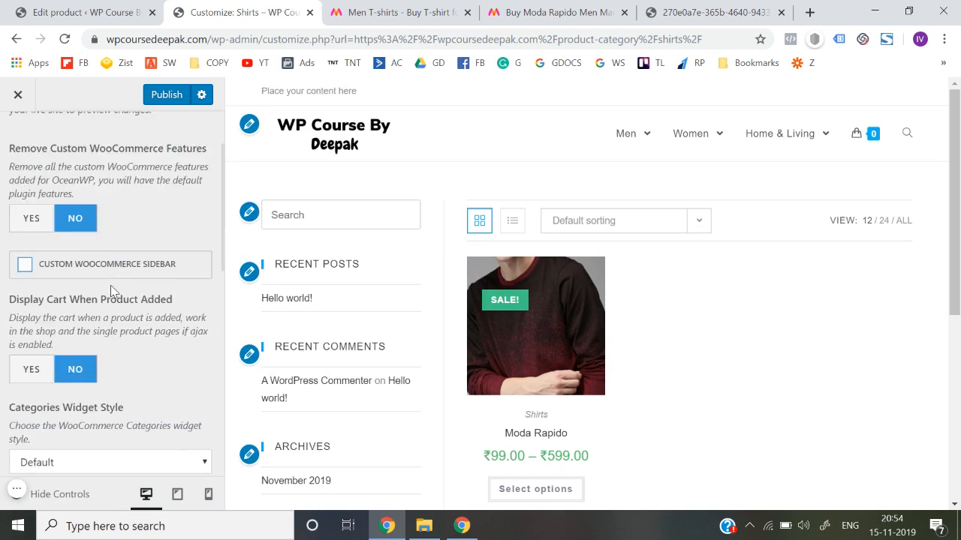
scroll(110, 291, down, 5)
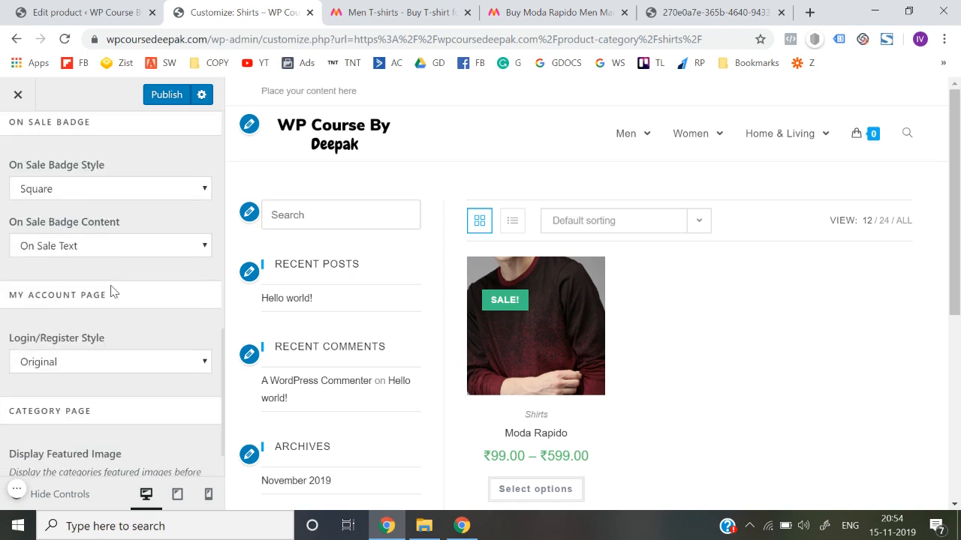
scroll(111, 293, down, 1)
scroll(113, 290, up, 10)
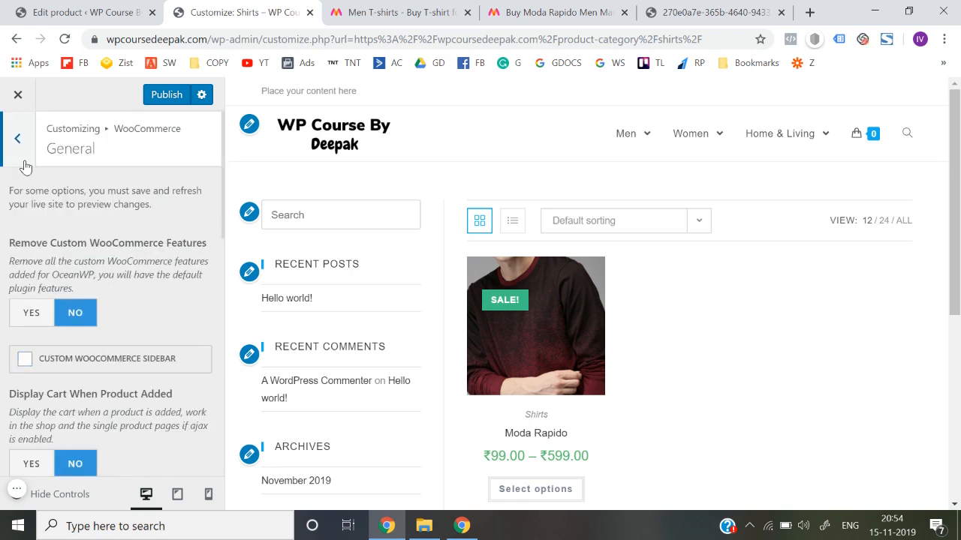
click(20, 146)
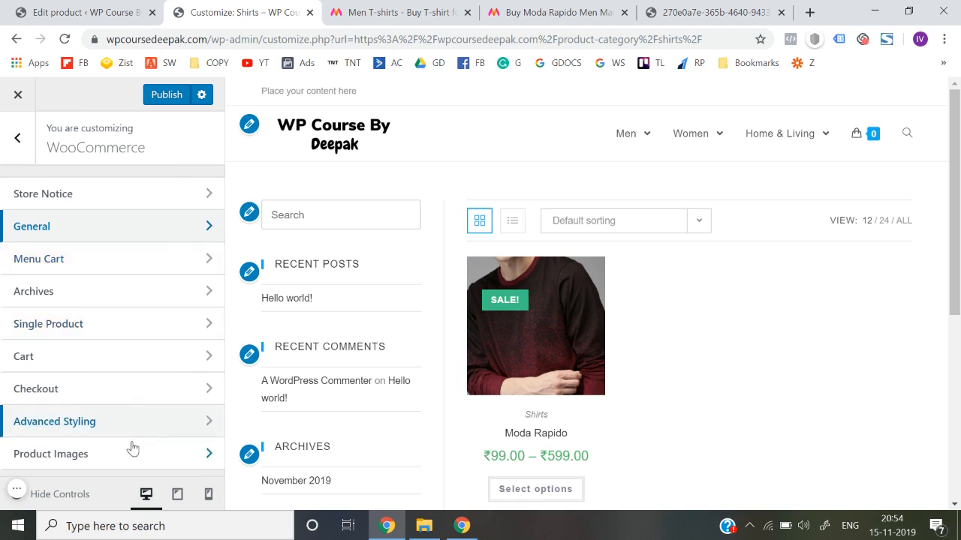
Set the WooCommerce Single Product layout to Full Width and publish the customizer changes.
click(143, 333)
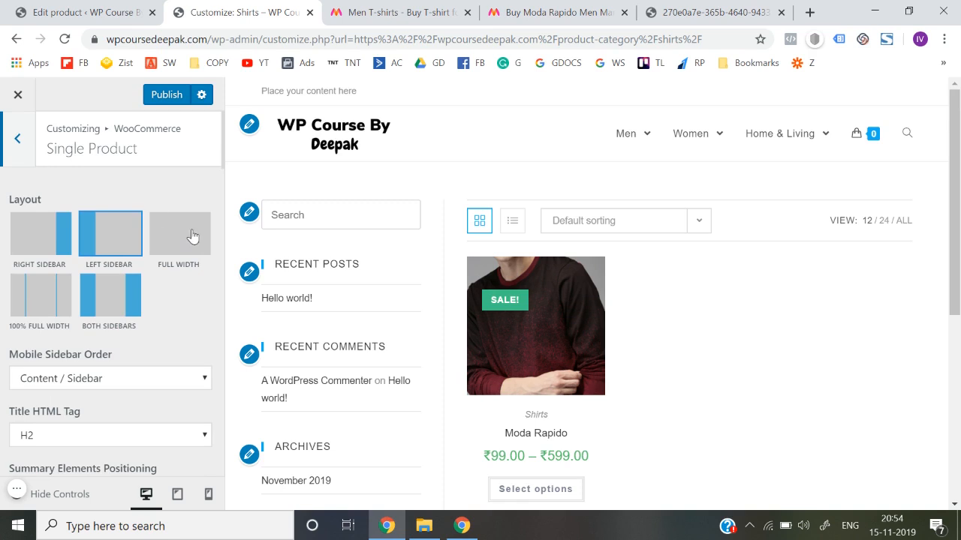
click(180, 237)
scroll(179, 307, down, 2)
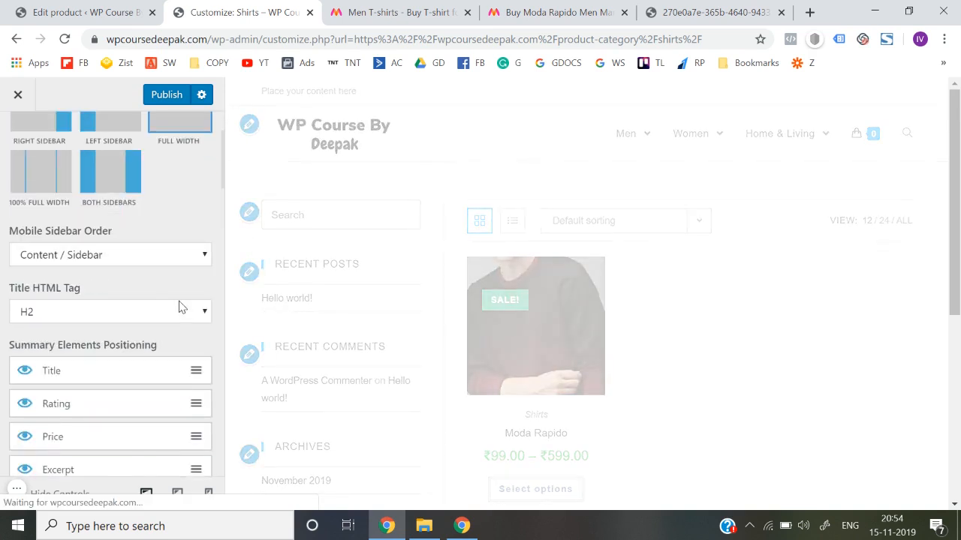
scroll(179, 306, up, 2)
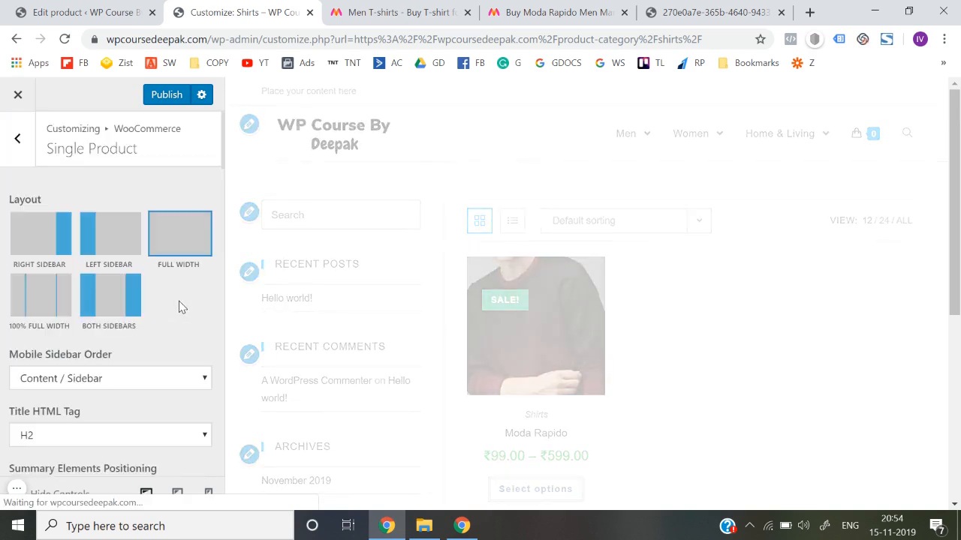
click(167, 96)
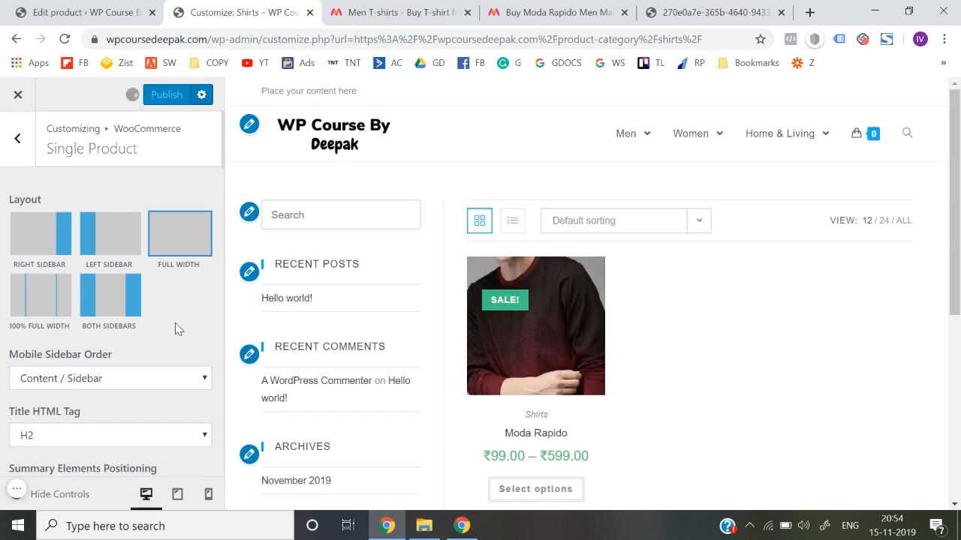
Examine the WooCommerce General settings again, down to the My Account Page and Category Page options.
click(18, 143)
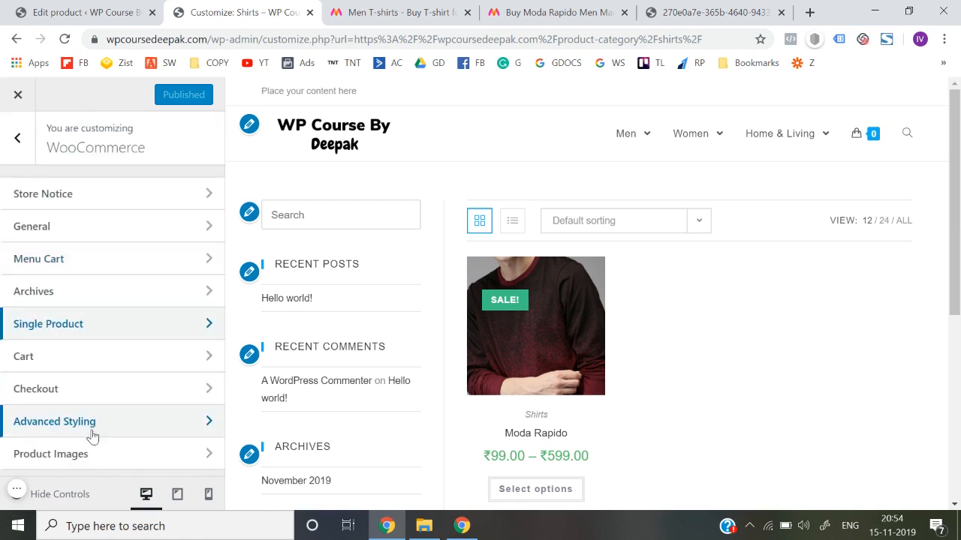
click(68, 234)
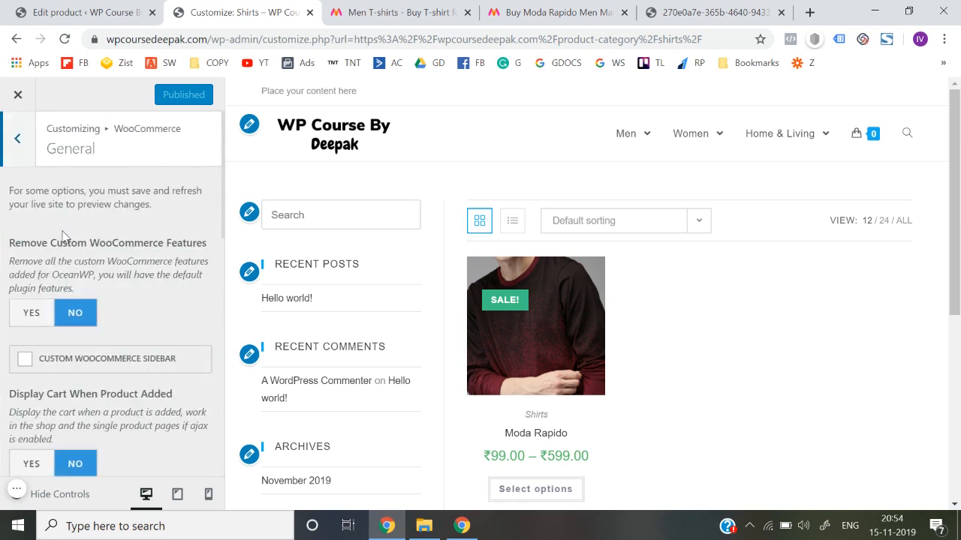
scroll(95, 255, down, 8)
scroll(95, 256, down, 2)
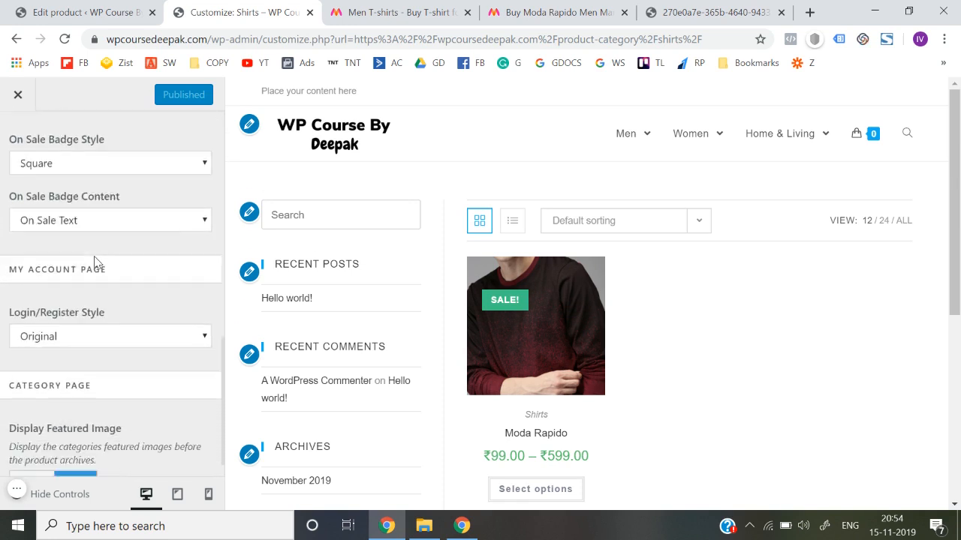
scroll(94, 256, up, 4)
scroll(105, 330, down, 4)
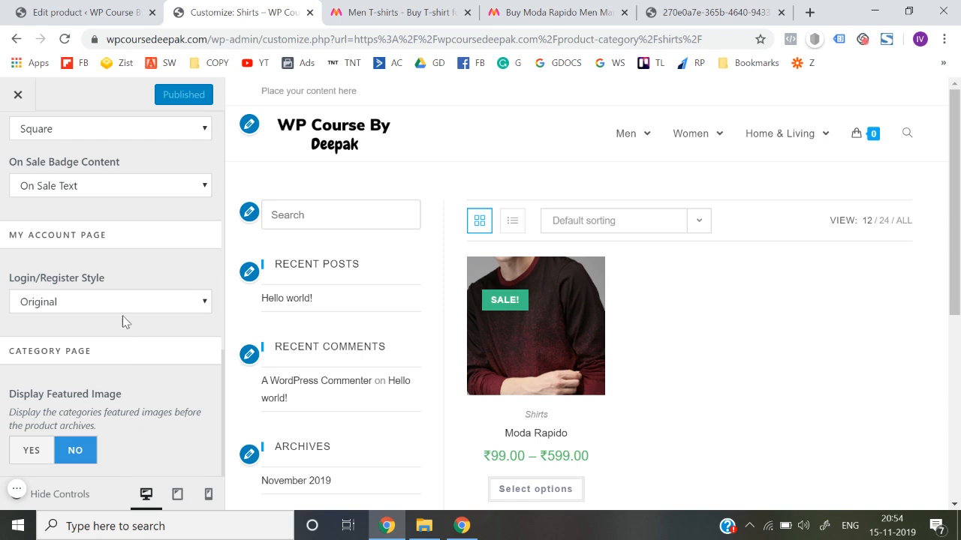
scroll(125, 307, up, 1)
scroll(125, 307, down, 1)
scroll(118, 407, up, 10)
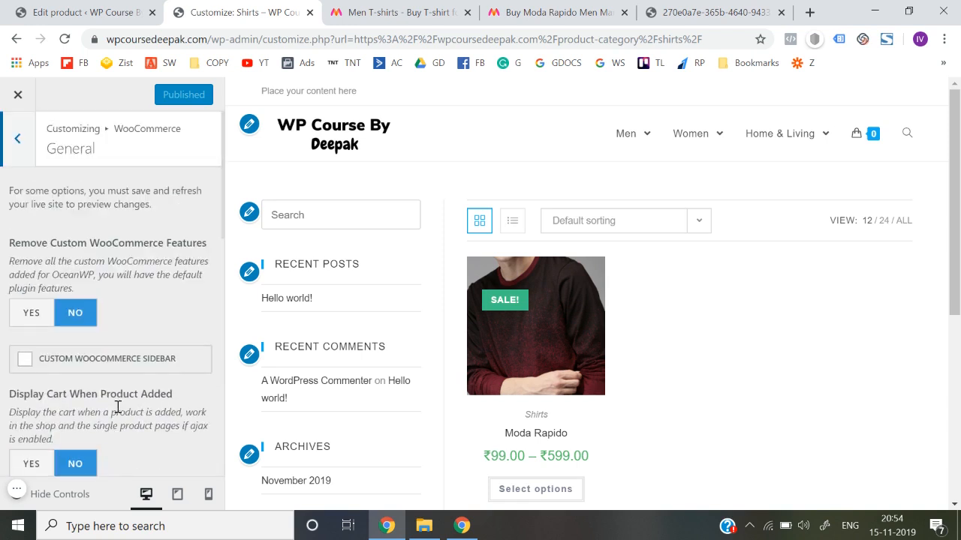
click(5, 148)
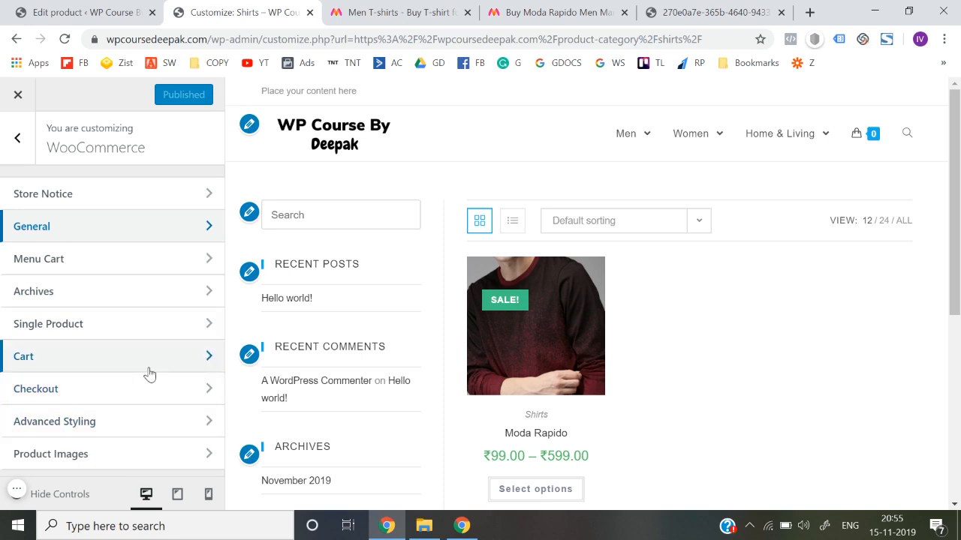
Check the WooCommerce Product Images settings and the General Options sections for a shop page layout setting.
click(147, 463)
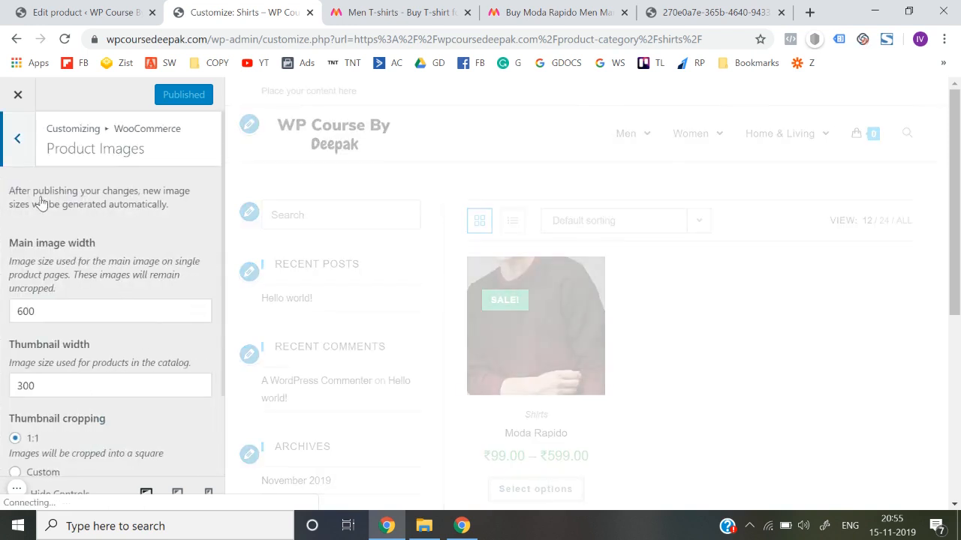
click(23, 141)
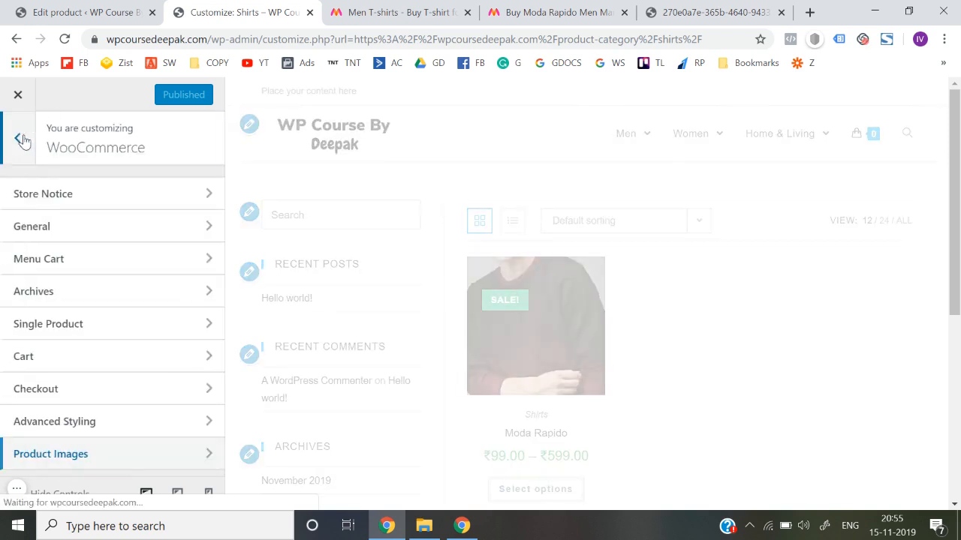
click(22, 137)
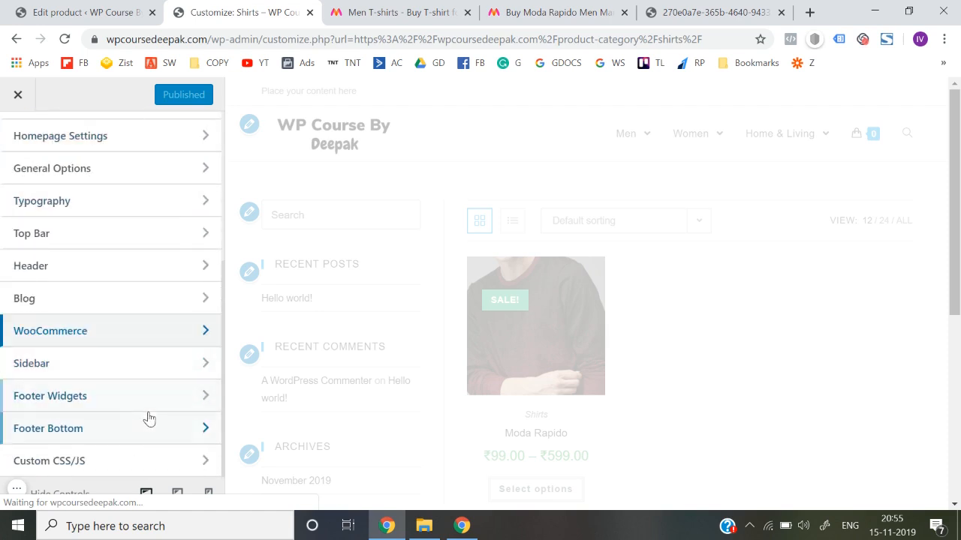
scroll(148, 418, up, 1)
scroll(137, 280, up, 2)
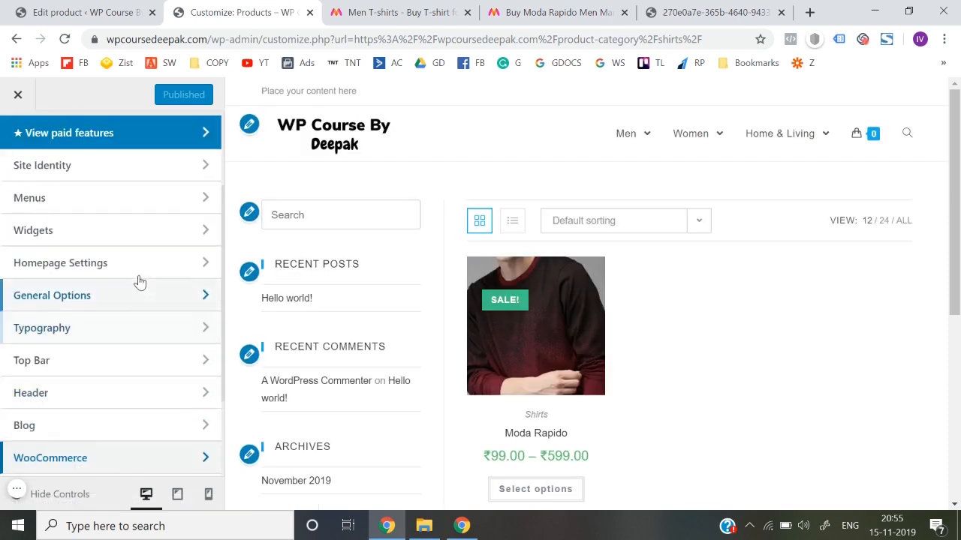
scroll(139, 281, down, 1)
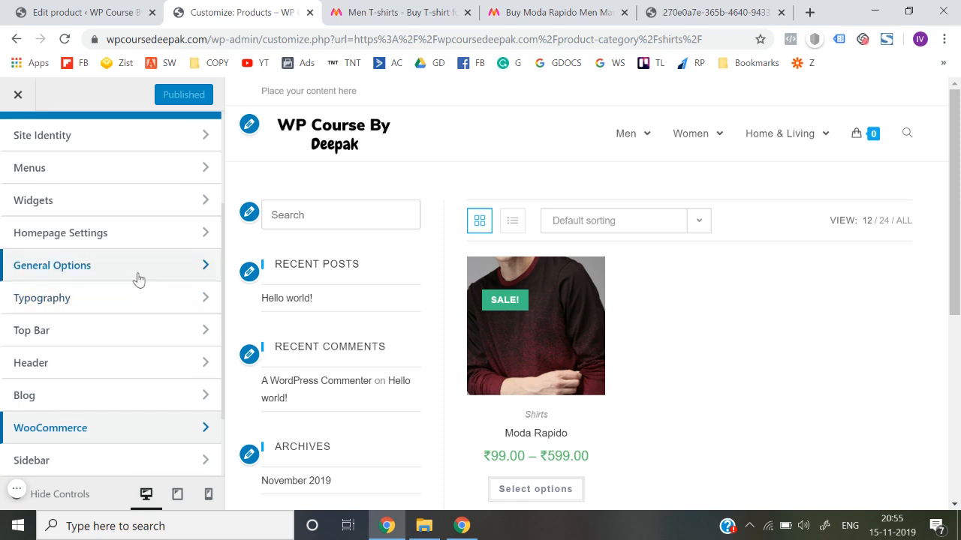
click(137, 282)
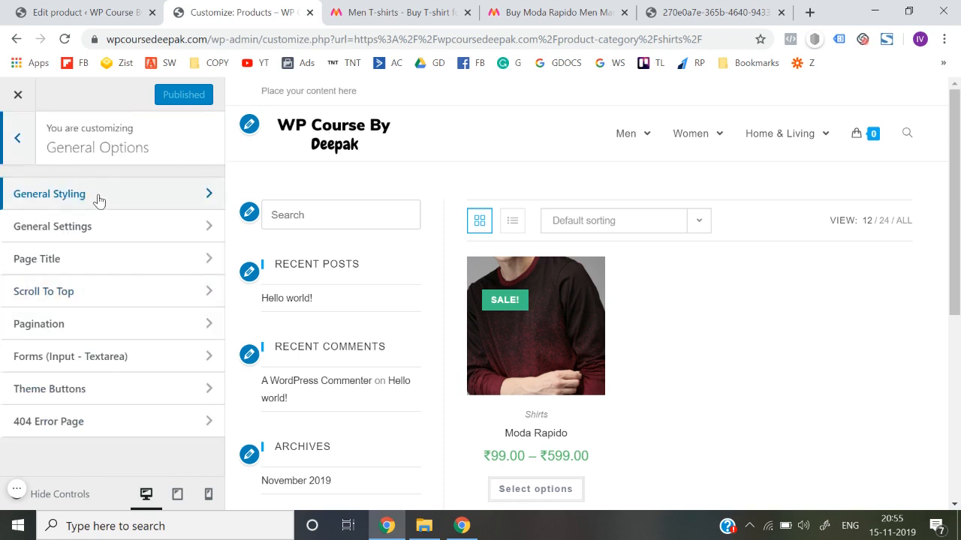
click(20, 136)
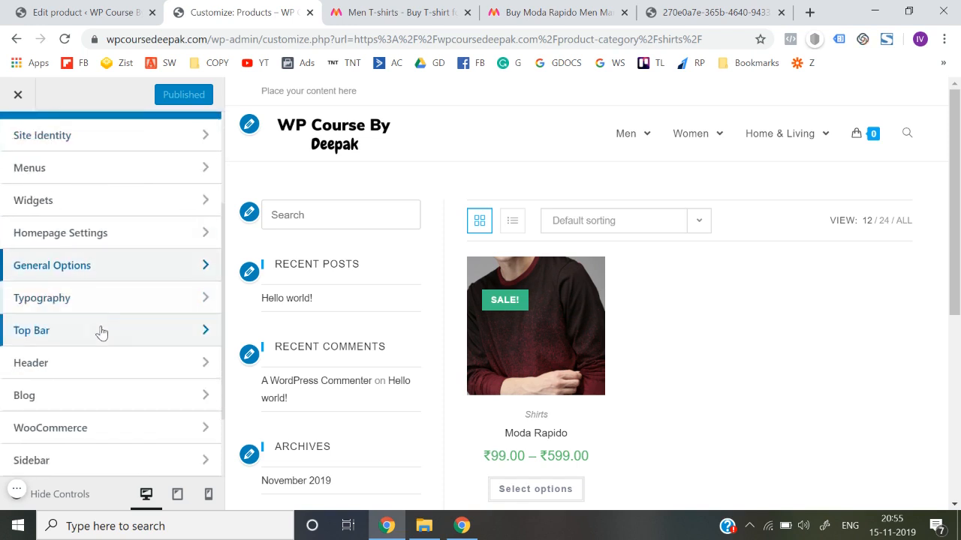
Recheck the WooCommerce General settings, including the Categories Widget Style, Wishlist and On Sale Badge options.
scroll(100, 330, down, 1)
scroll(98, 352, down, 1)
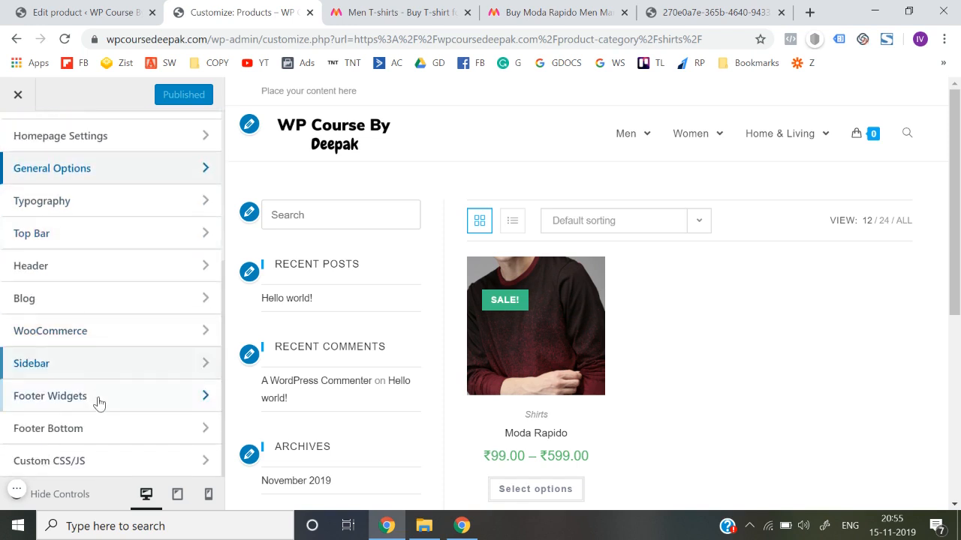
click(108, 329)
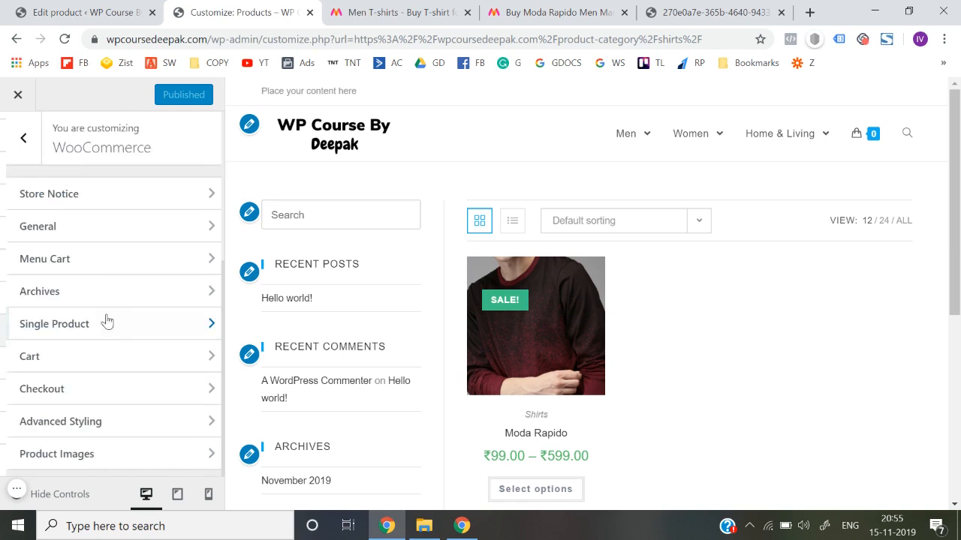
click(86, 222)
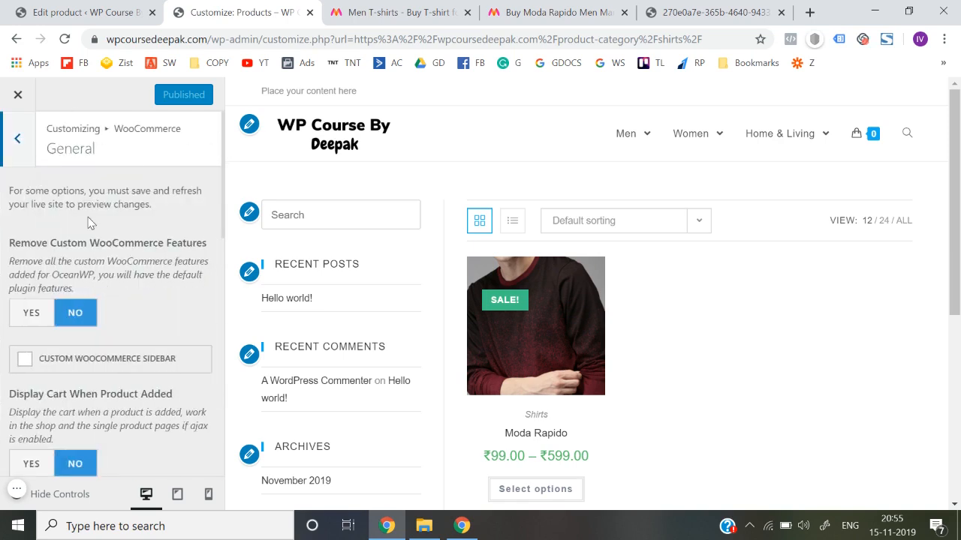
scroll(132, 301, down, 5)
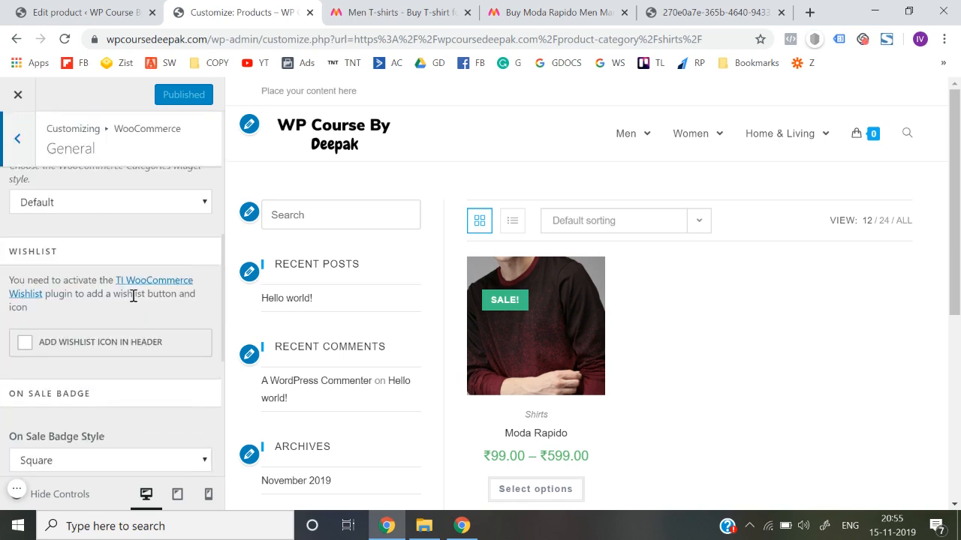
scroll(125, 230, up, 1)
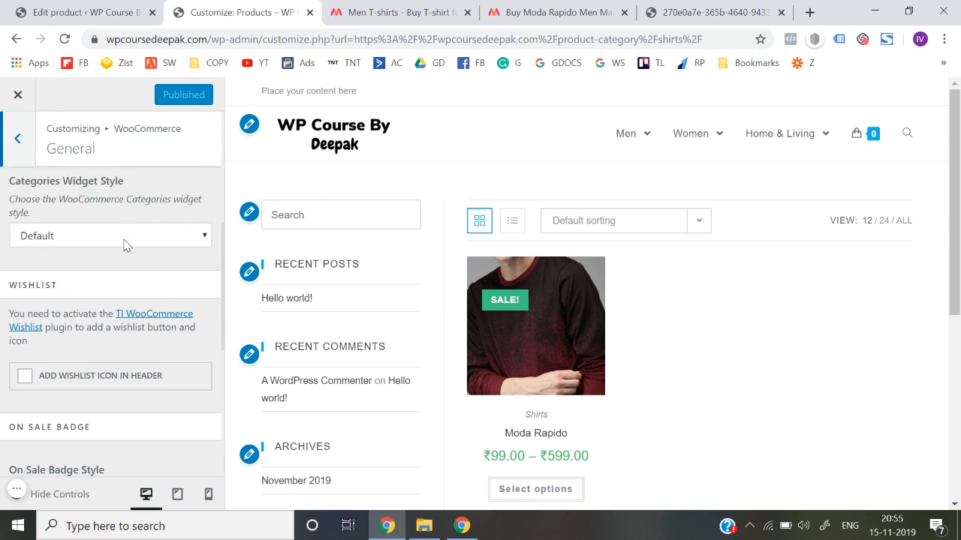
scroll(126, 244, up, 1)
click(126, 242)
click(124, 243)
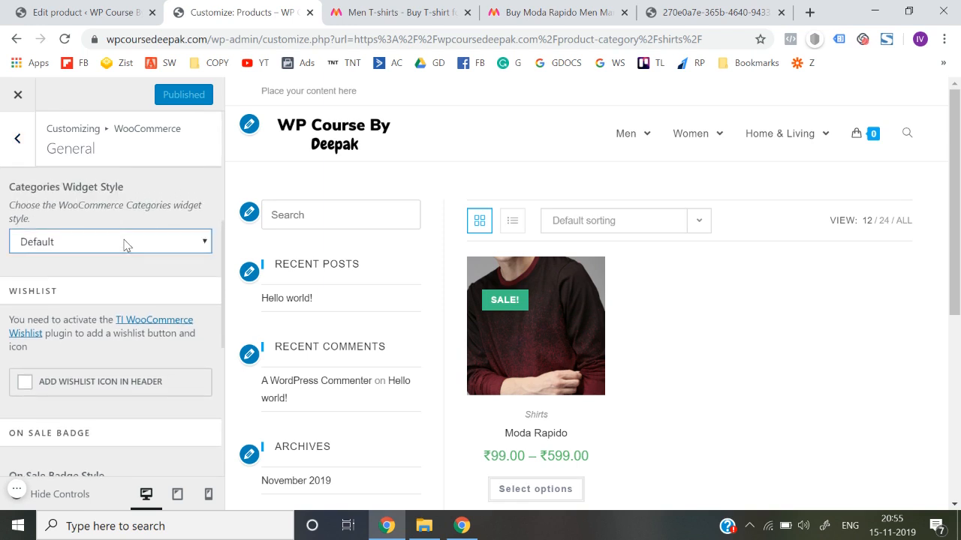
scroll(123, 245, down, 1)
scroll(137, 333, down, 2)
scroll(137, 334, down, 3)
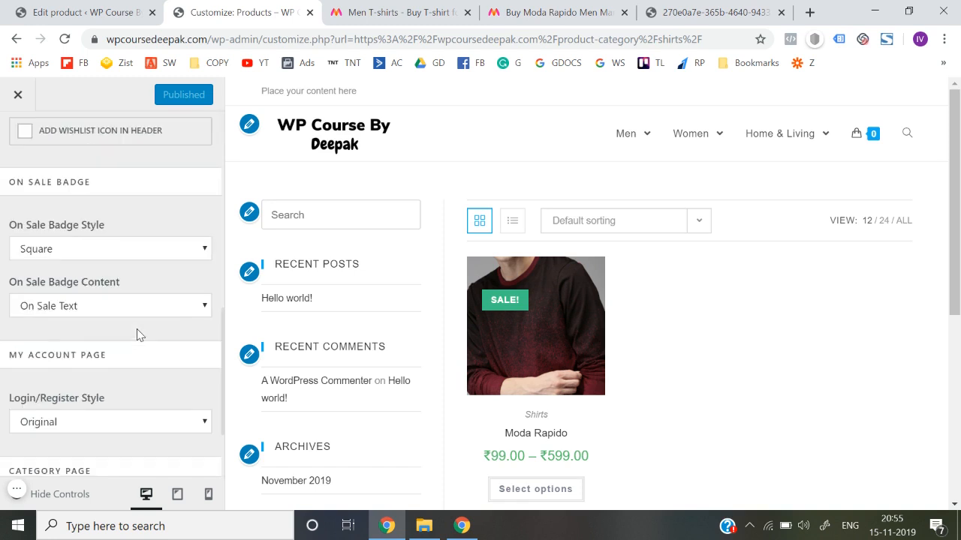
scroll(137, 334, up, 10)
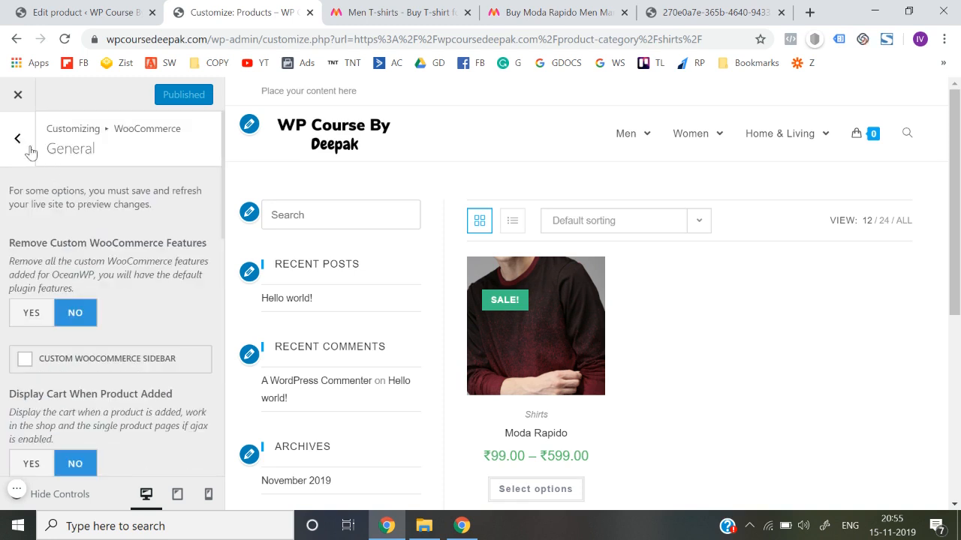
click(18, 144)
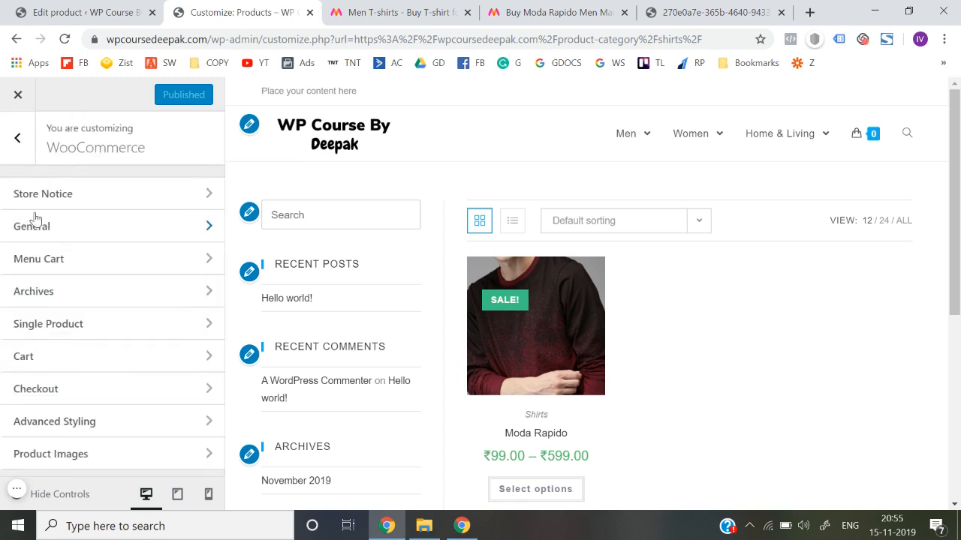
Set the layout of the WooCommerce Archives pages to Full Width.
click(89, 294)
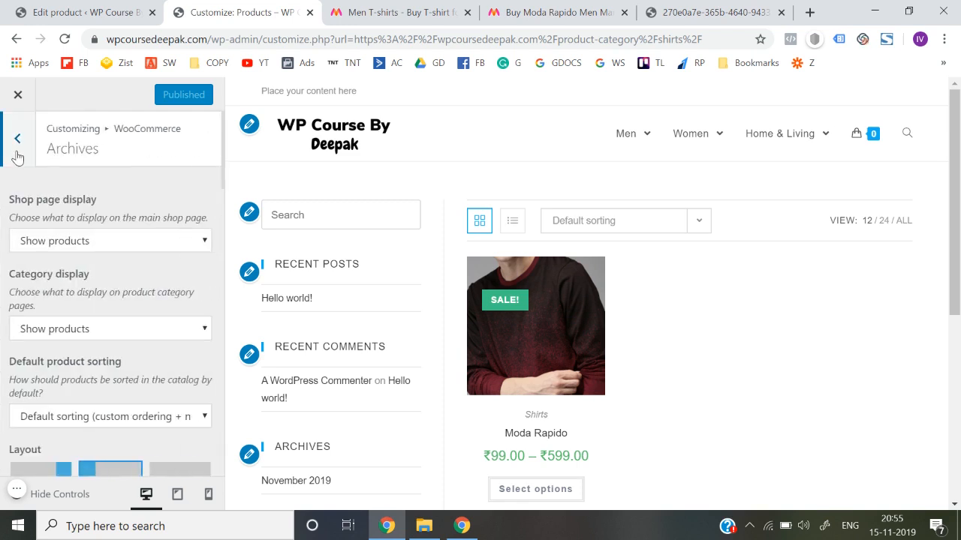
scroll(112, 233, down, 1)
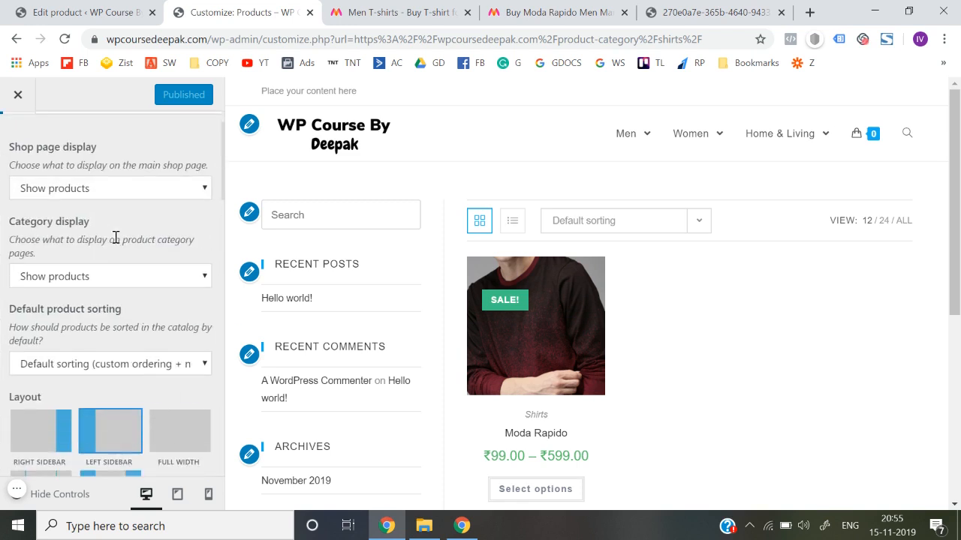
scroll(116, 277, down, 1)
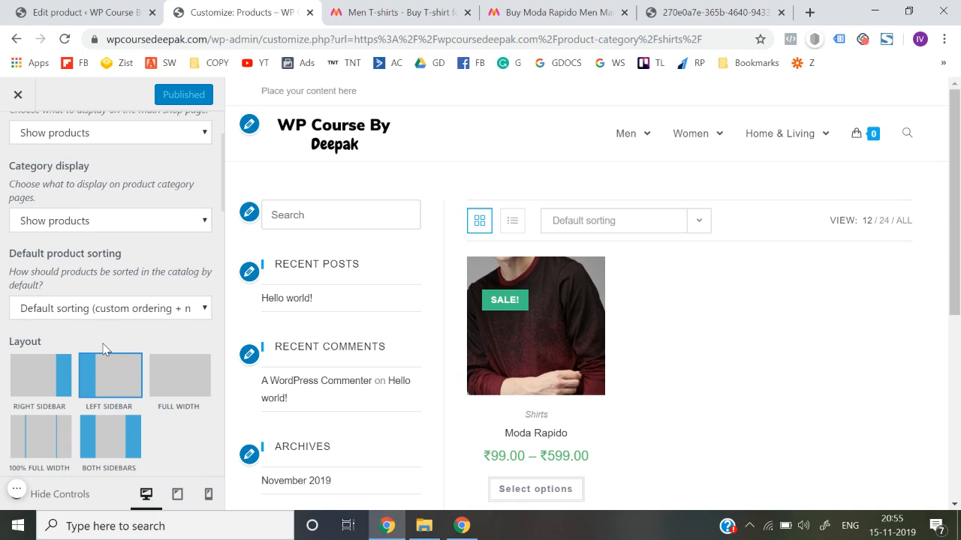
scroll(160, 393, down, 1)
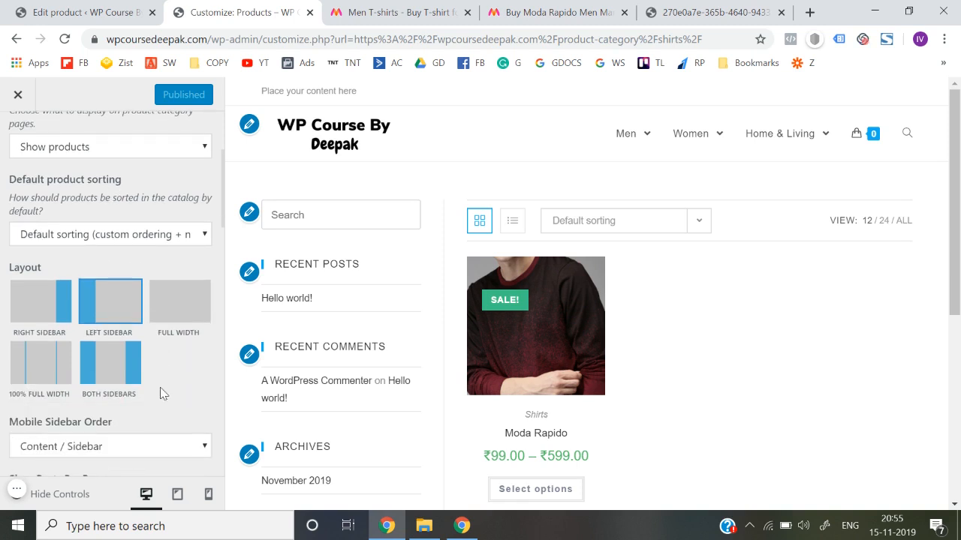
click(178, 320)
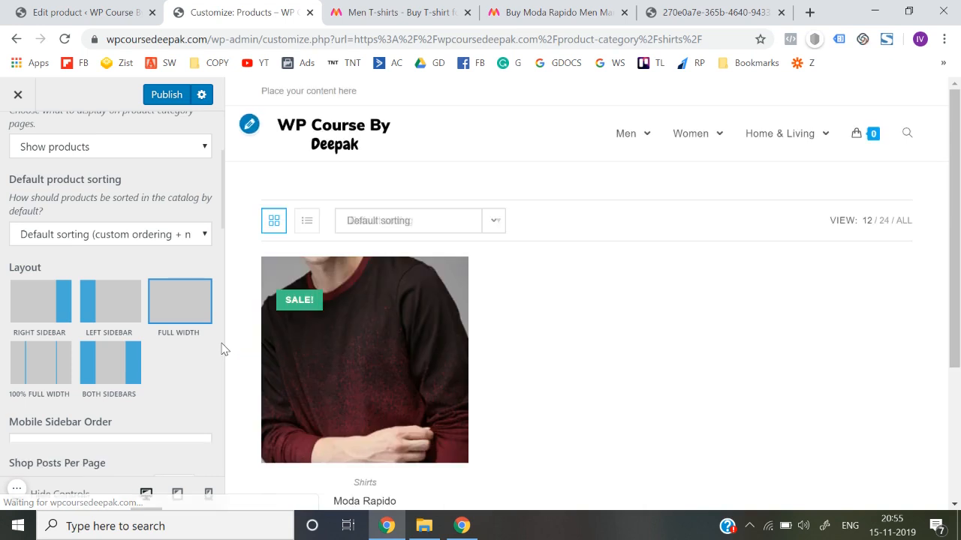
Review the WooCommerce Archives display, sorting and layout settings alongside the Shirts category preview.
scroll(185, 337, up, 3)
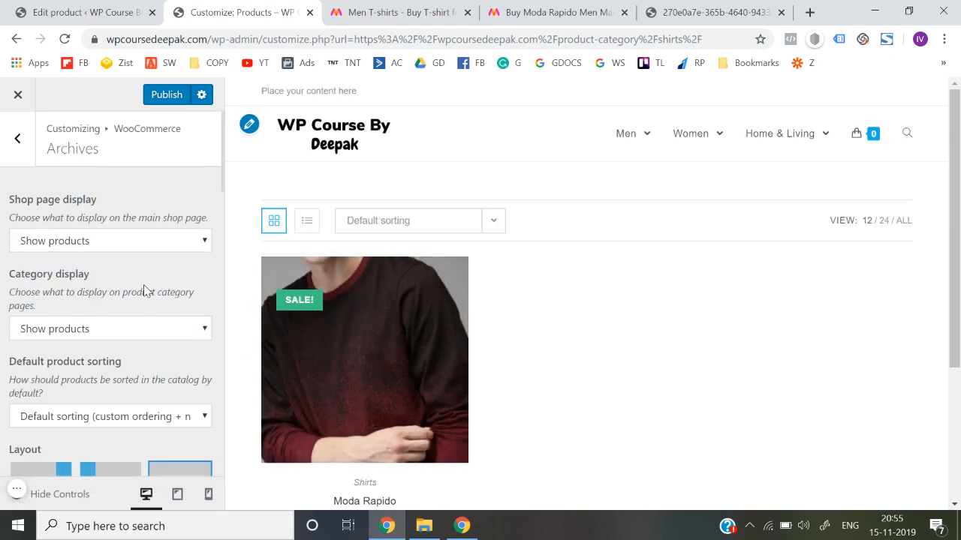
click(14, 139)
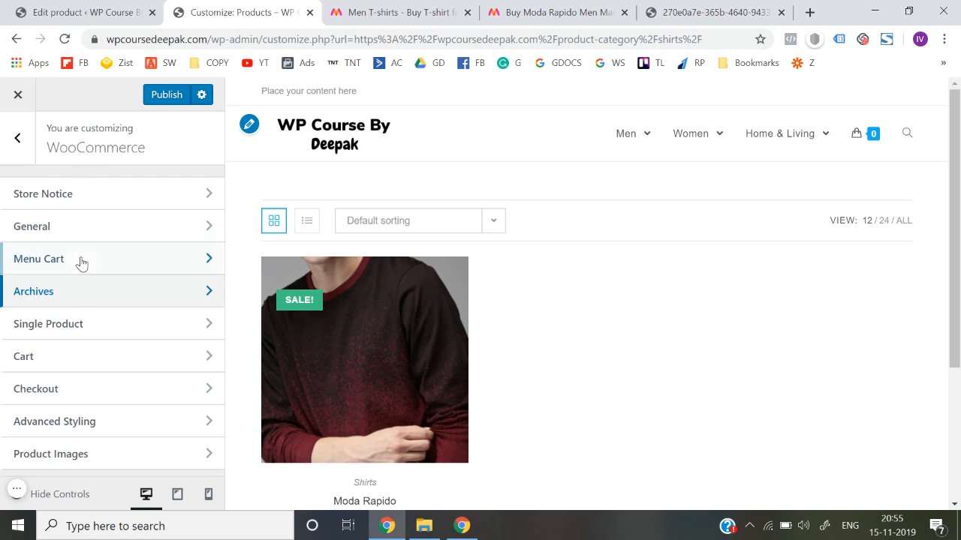
click(86, 294)
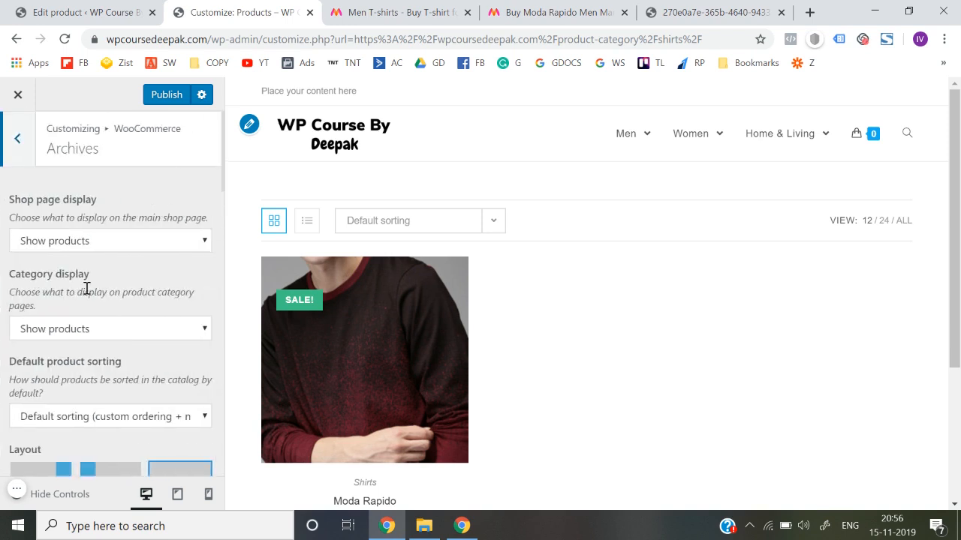
scroll(86, 294, down, 2)
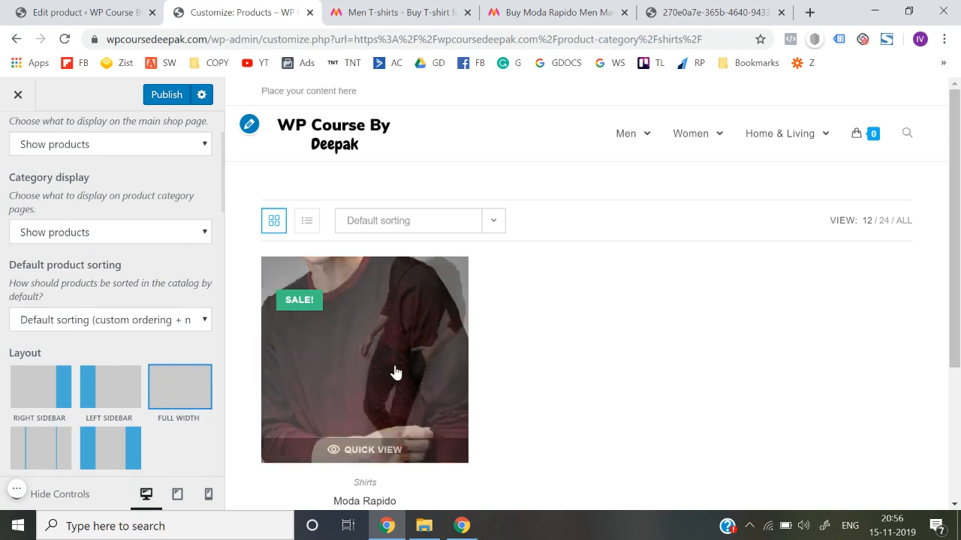
scroll(393, 371, down, 3)
scroll(361, 390, down, 2)
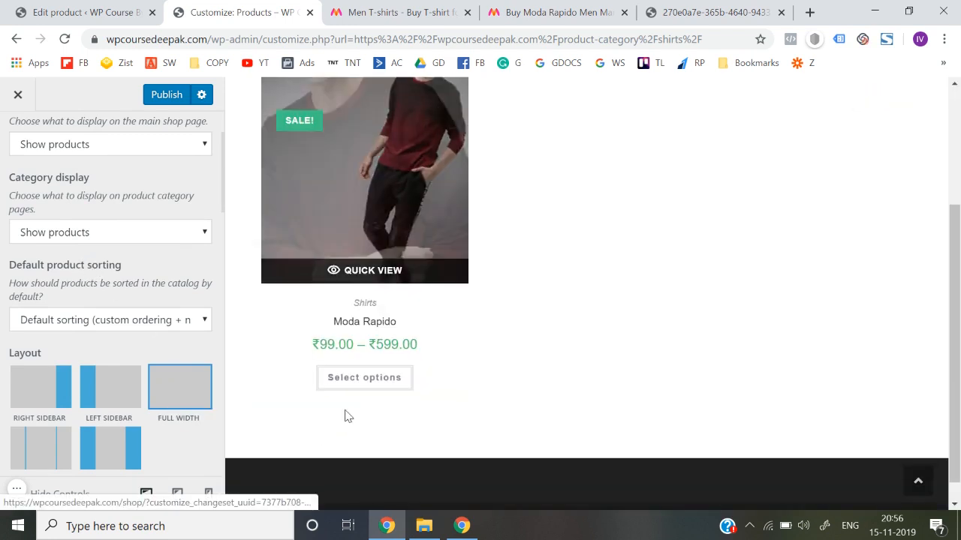
scroll(182, 371, up, 2)
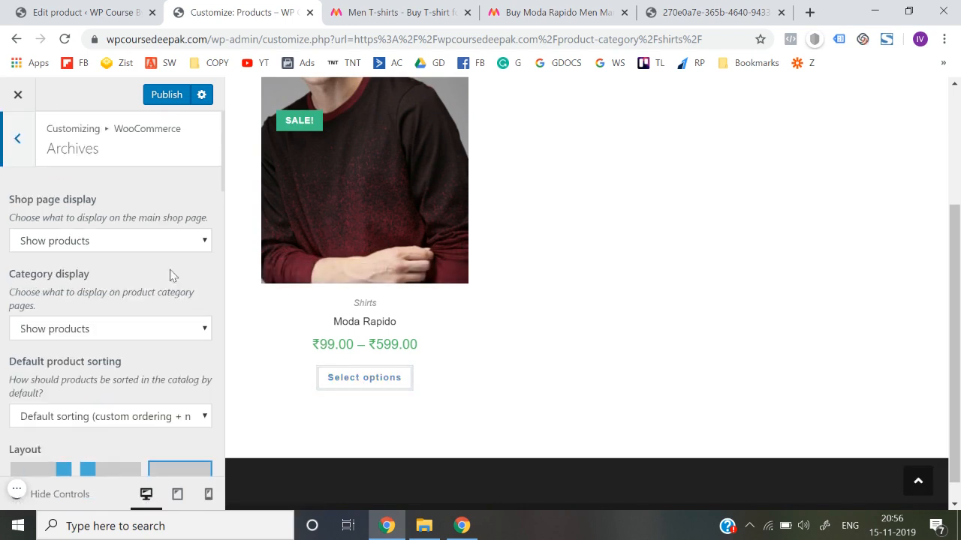
Publish the customizer changes and exit to the live Shirts category page to check its layout.
click(163, 106)
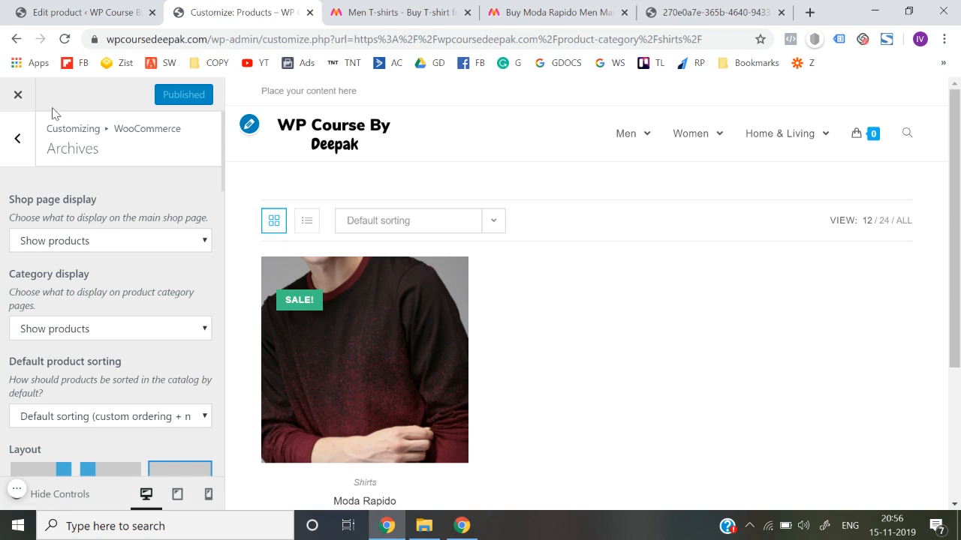
click(16, 98)
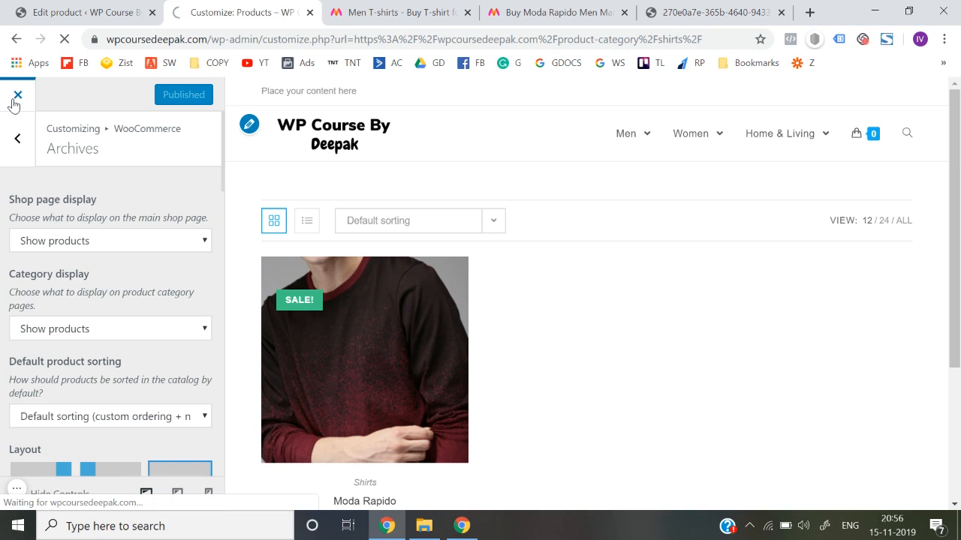
scroll(379, 341, down, 5)
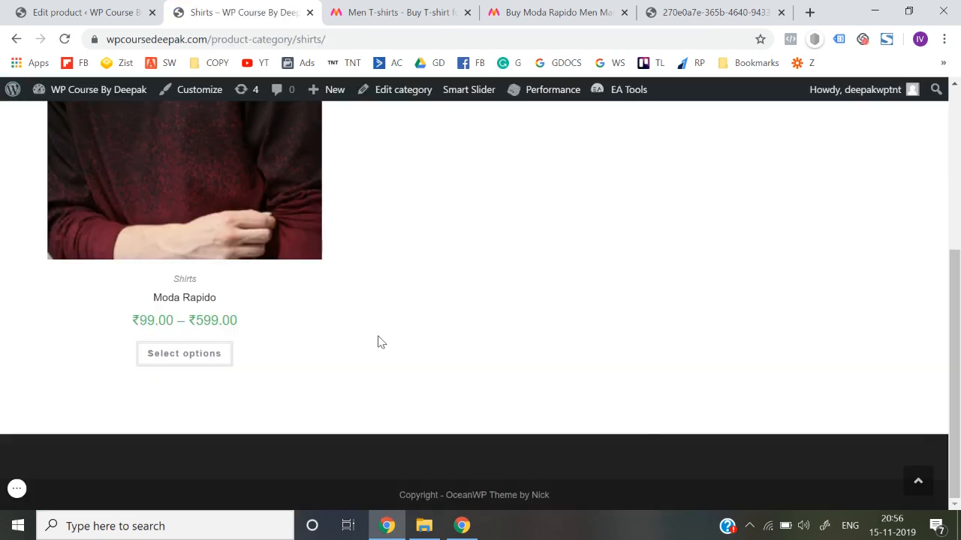
scroll(379, 342, up, 5)
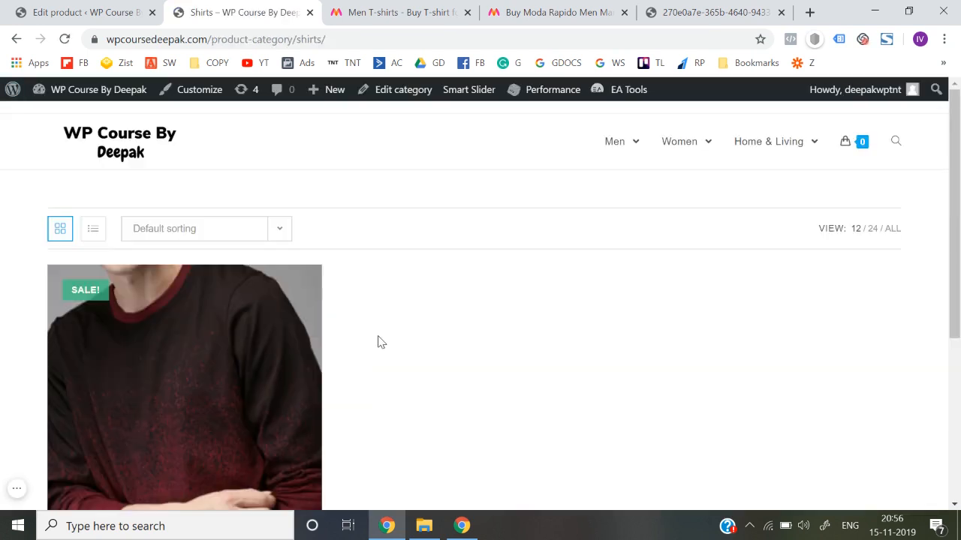
From the site's home page, go to the men's Shirts category and open the Moda Rapido product.
click(122, 129)
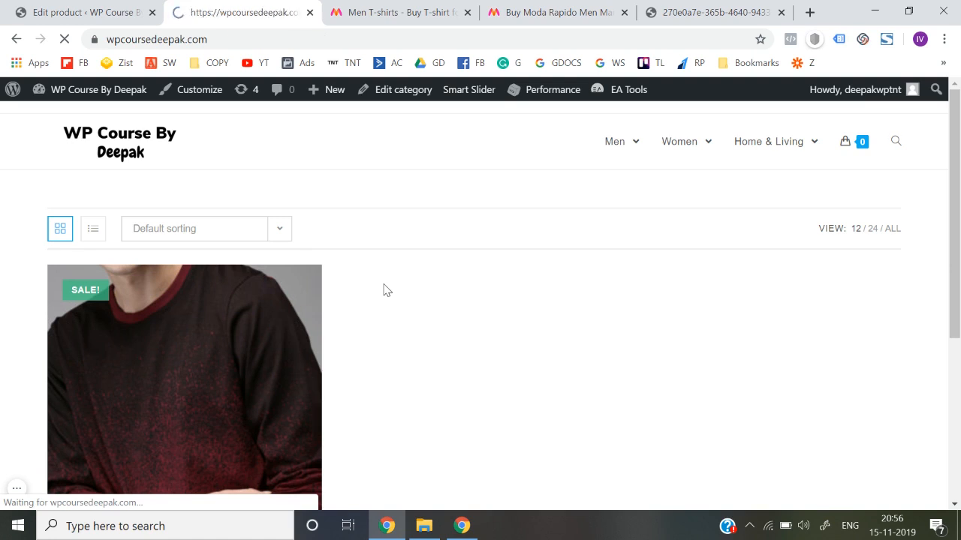
mouse_move(614, 145)
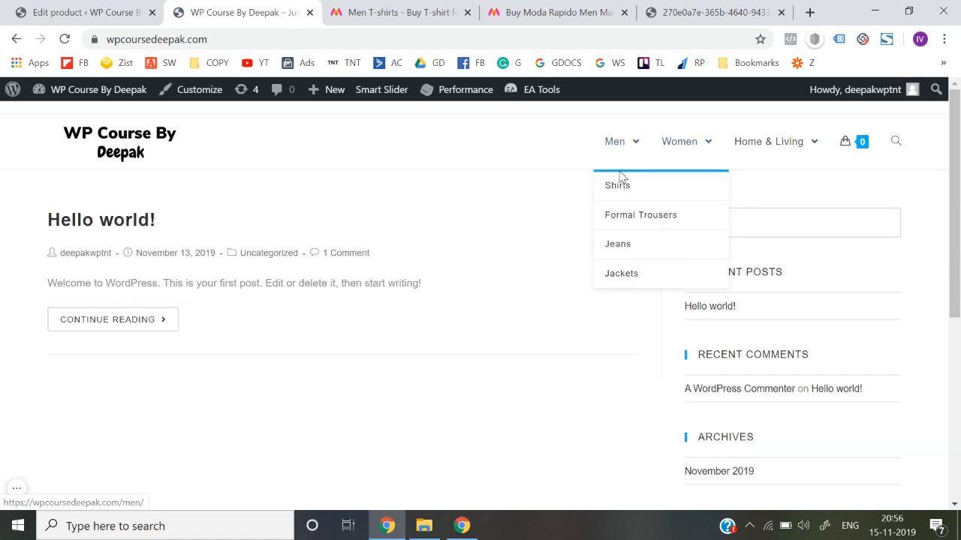
click(620, 183)
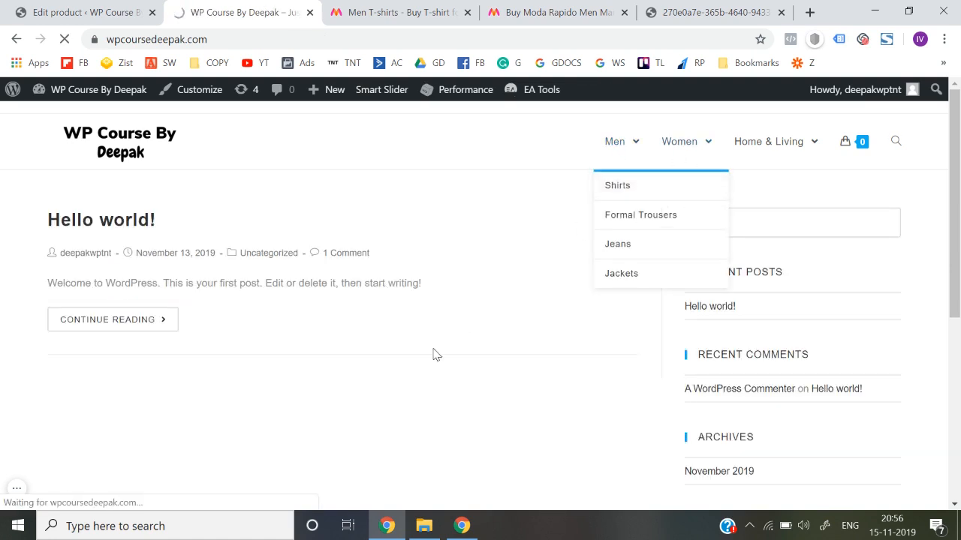
scroll(433, 354, down, 5)
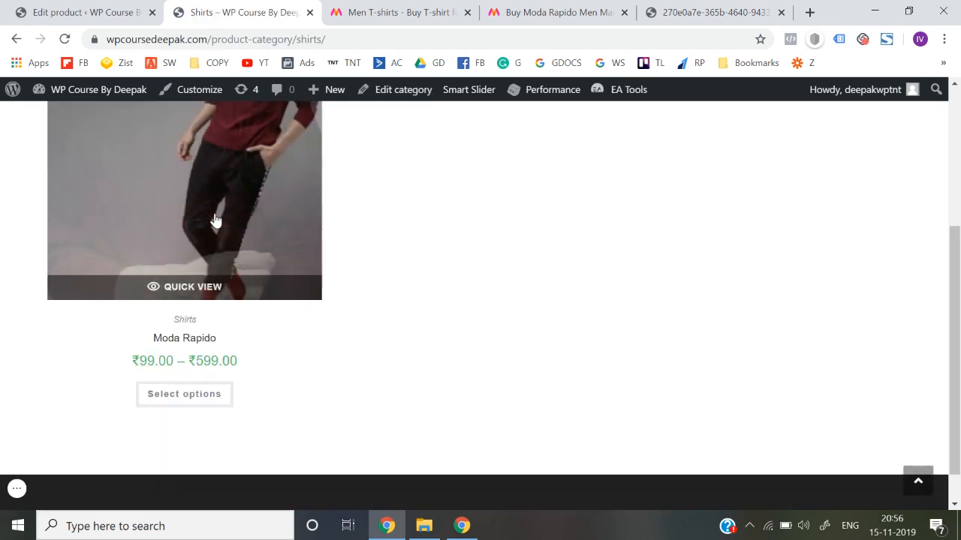
click(215, 221)
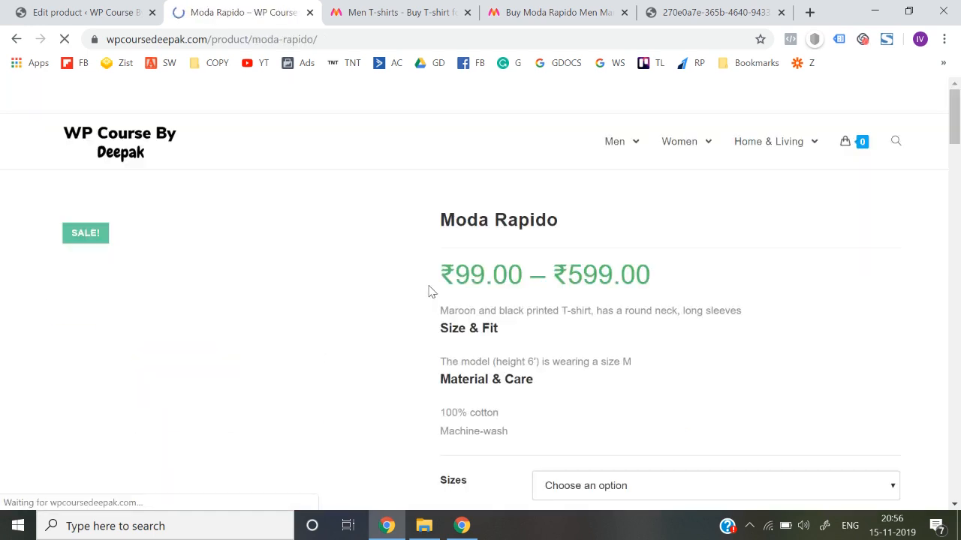
Examine the Moda Rapido product page, selecting size S to check that variation's price, stock and image.
scroll(428, 286, down, 1)
scroll(586, 273, down, 1)
scroll(586, 278, down, 5)
scroll(480, 241, up, 6)
scroll(635, 230, down, 5)
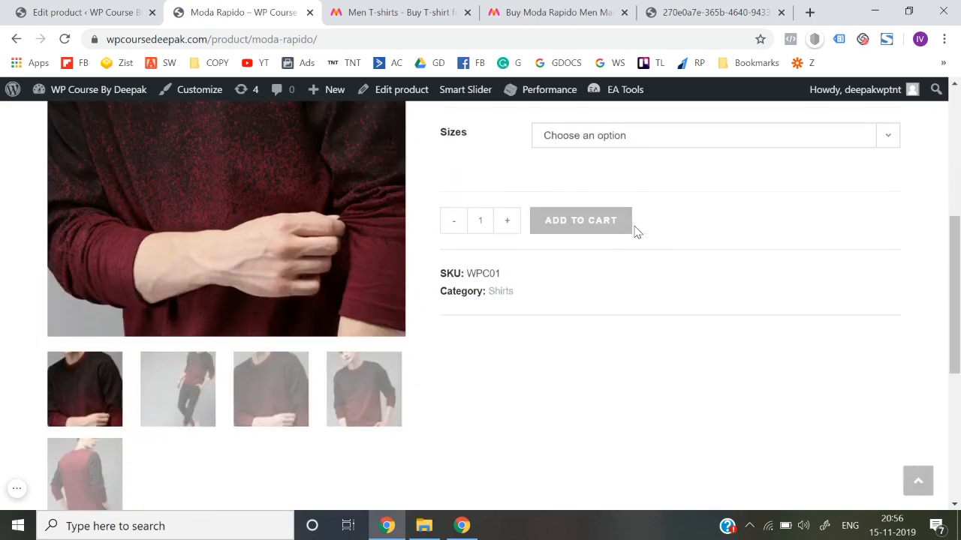
scroll(623, 214, up, 2)
click(604, 279)
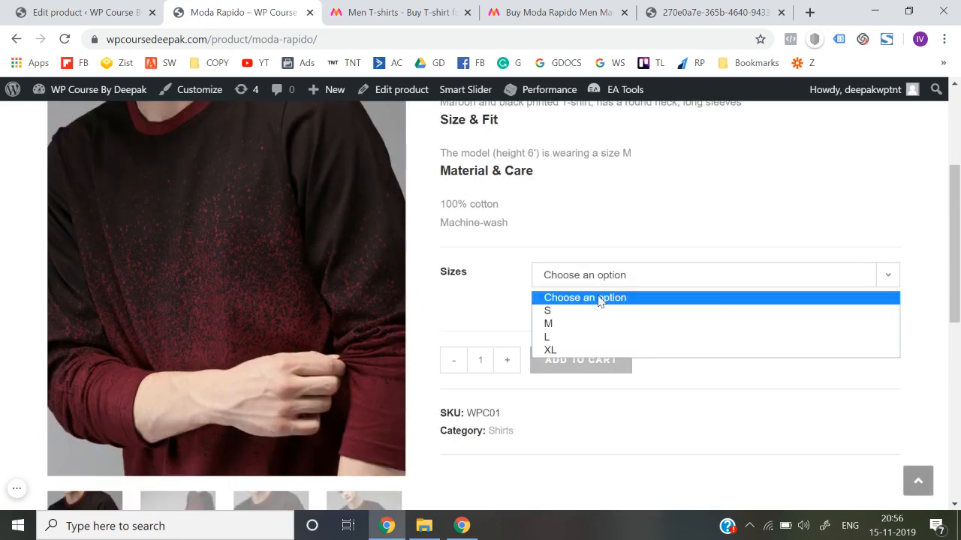
click(592, 311)
scroll(524, 409, down, 2)
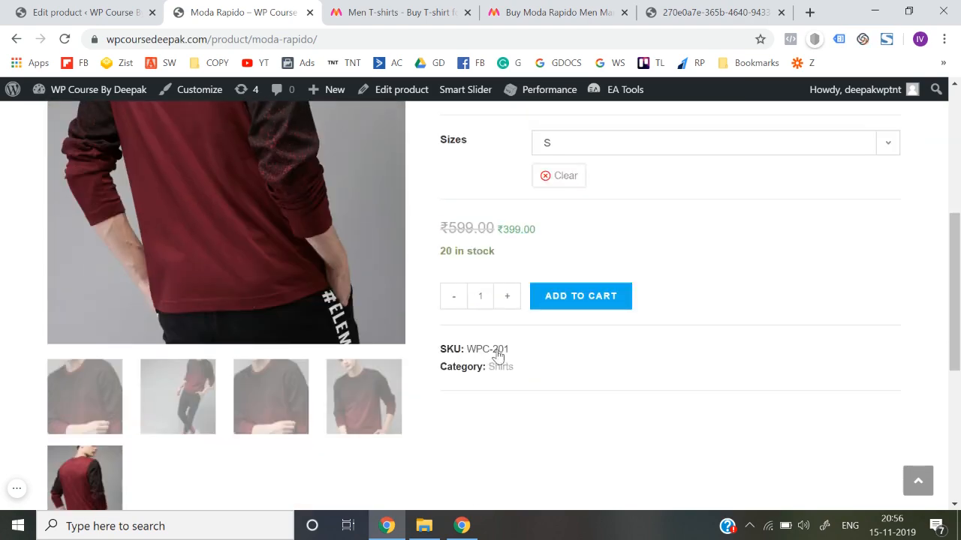
scroll(495, 335, down, 5)
scroll(493, 337, up, 10)
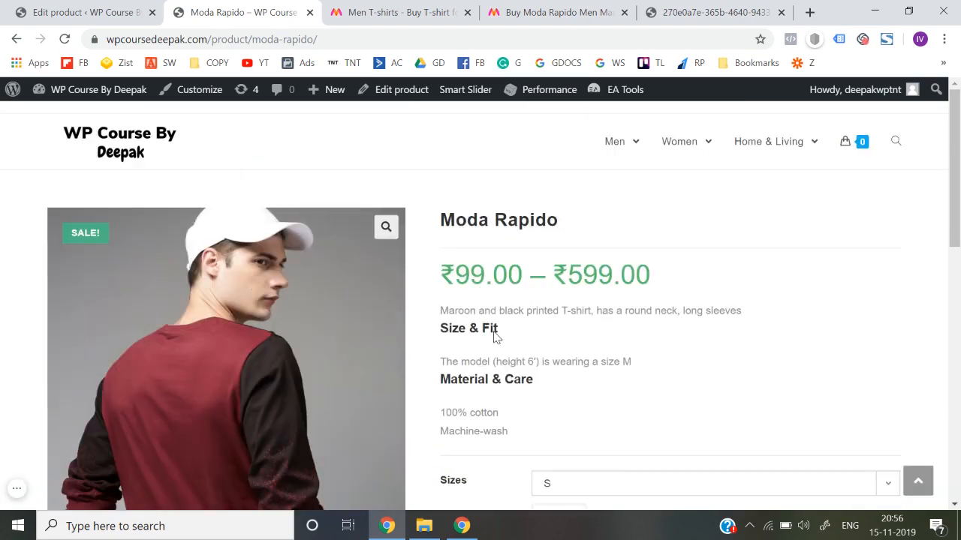
Return to the site's home page and start a new product in the WordPress admin.
click(124, 143)
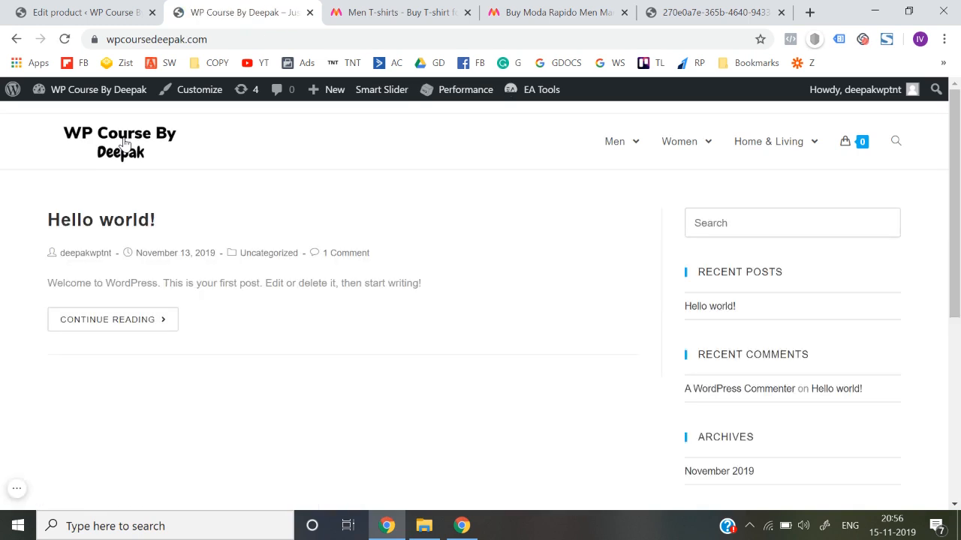
click(85, 6)
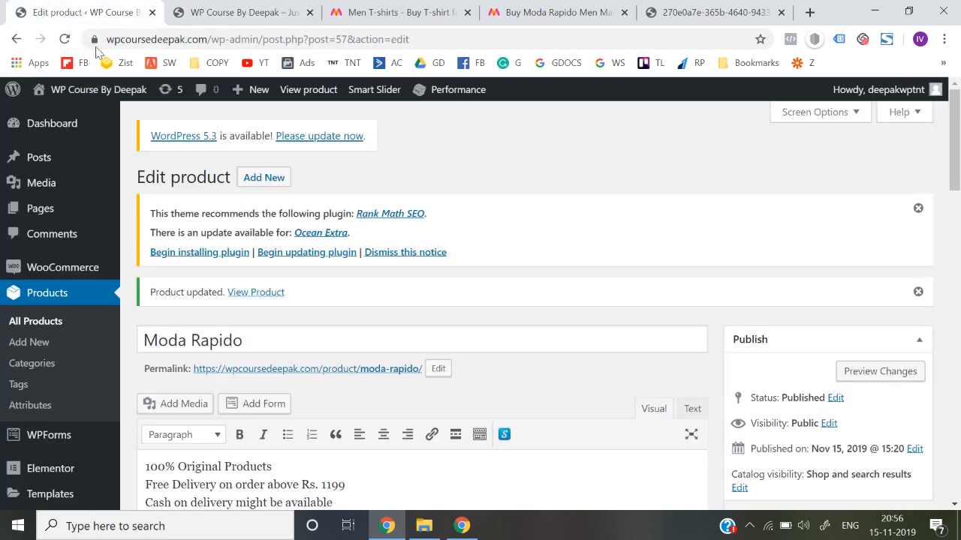
click(37, 343)
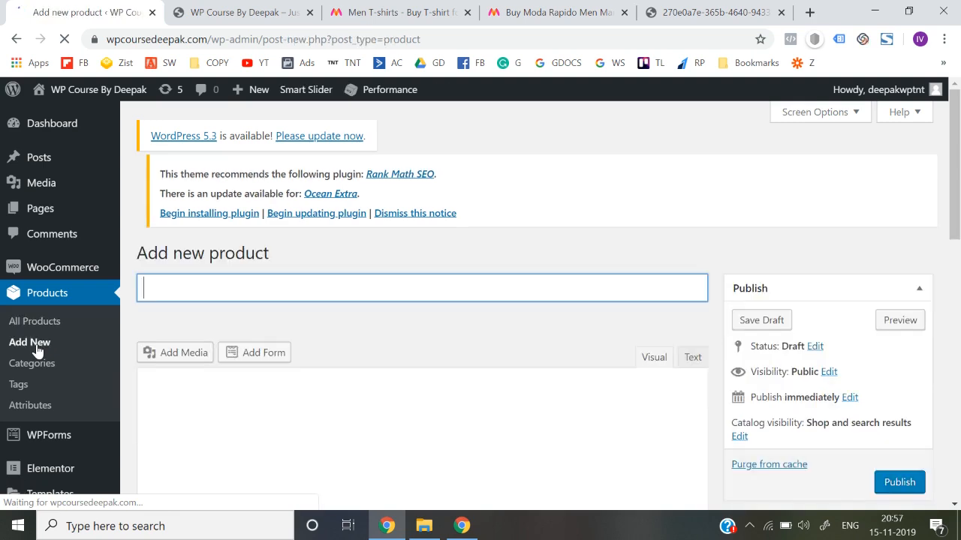
Open the Campus Sutra blue colourblocked T-shirt from Myntra's men's T-shirts listing.
click(398, 12)
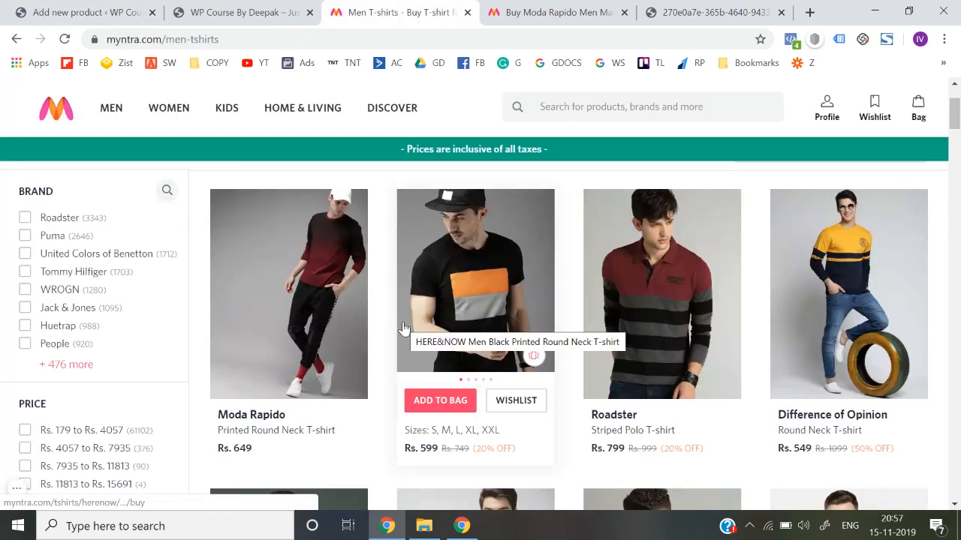
scroll(571, 359, down, 5)
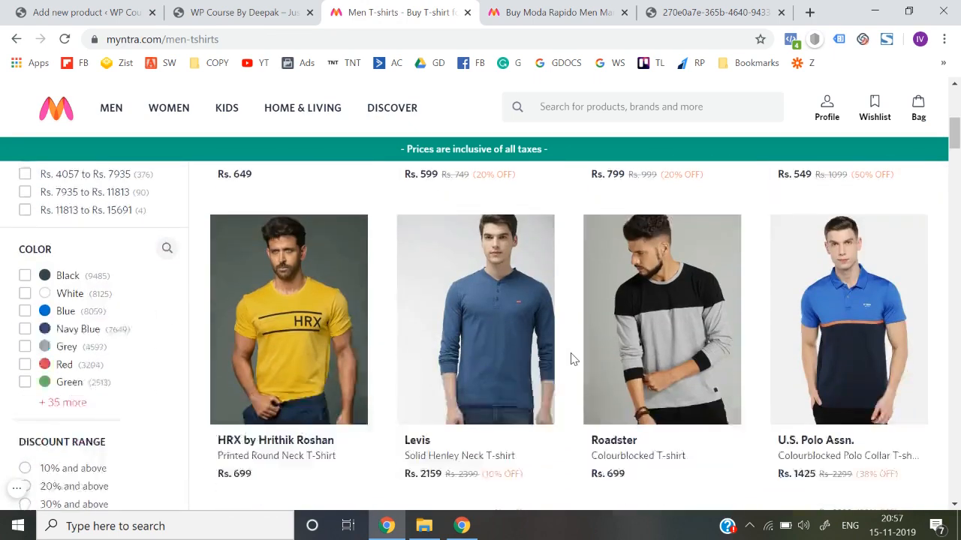
scroll(570, 359, down, 3)
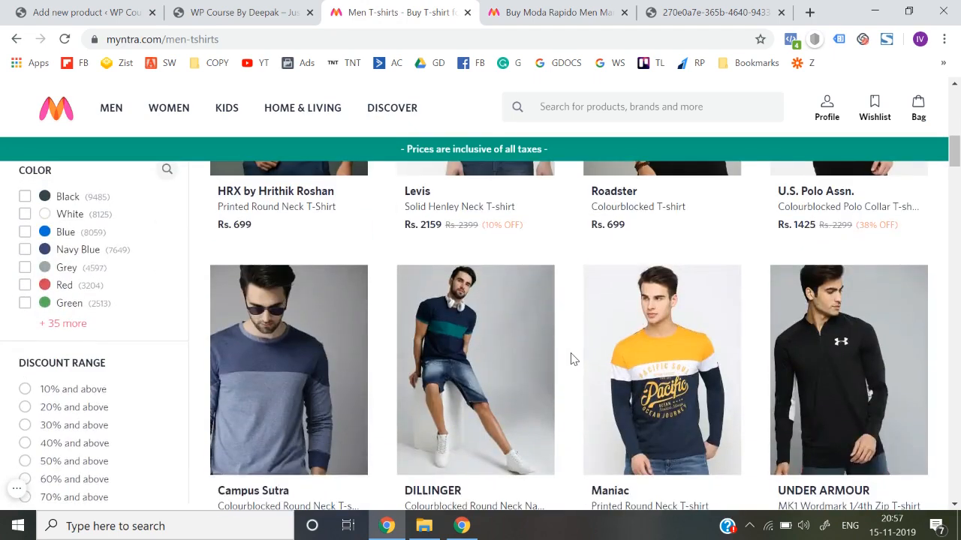
click(338, 361)
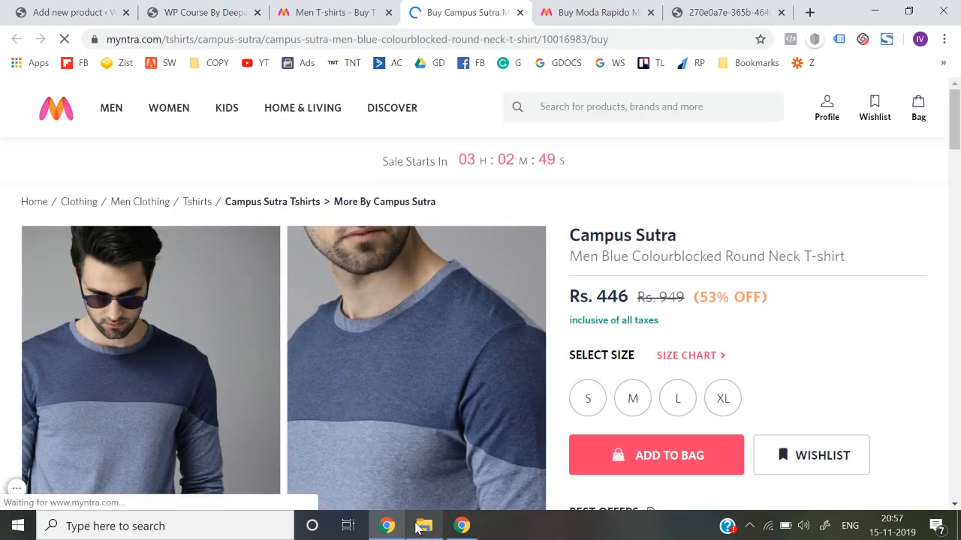
Switch to File Explorer and permanently delete all four images in the Desktop's Images folder.
click(418, 528)
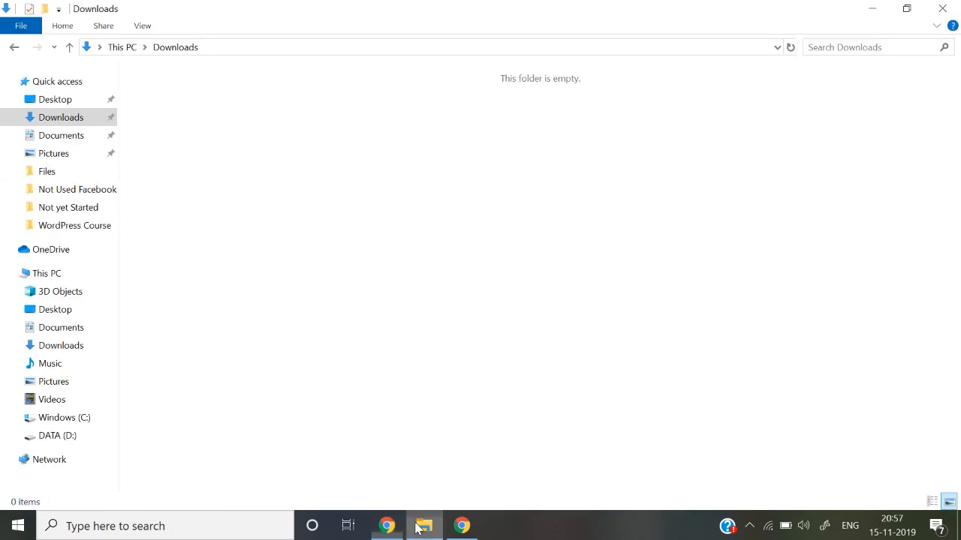
click(56, 102)
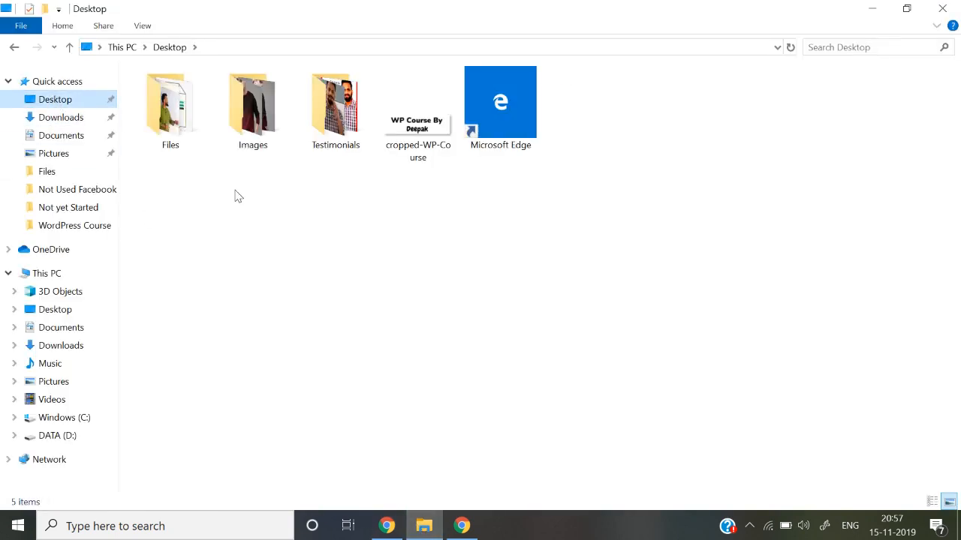
double_click(271, 160)
key(ctrl+a)
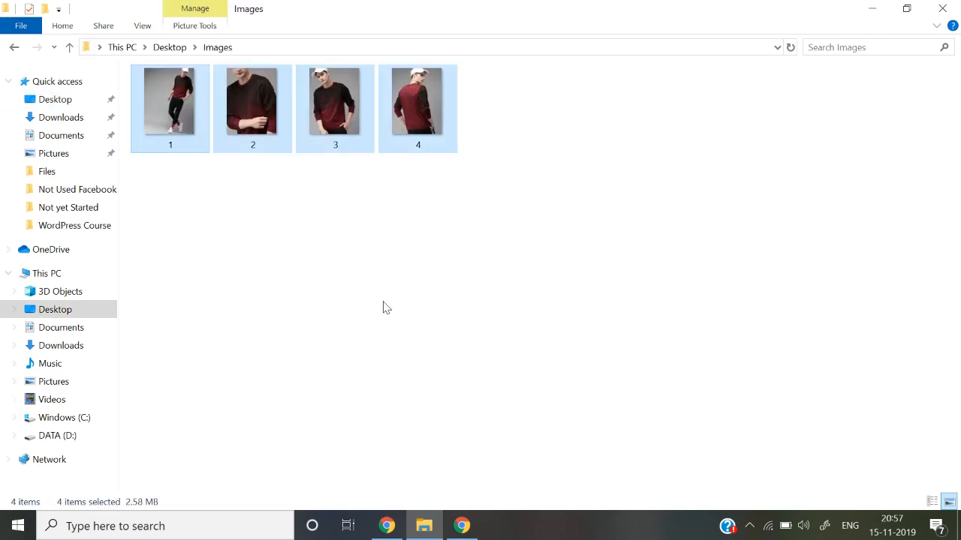
key(shift+Delete)
key(Return)
Switch back to the Campus Sutra page in Chrome, enlarge the first T-shirt photo and save it as 1 in the Desktop's Images folder.
key(alt+Tab)
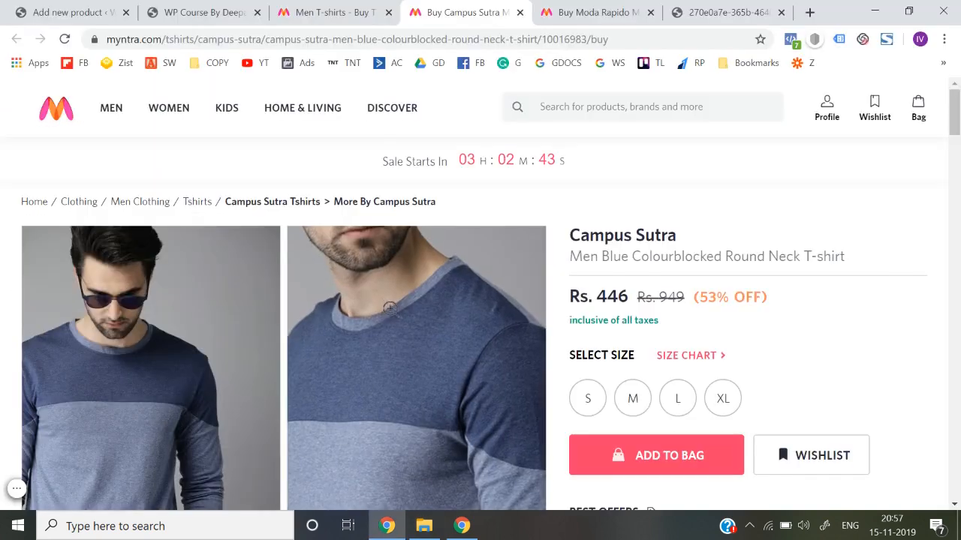
scroll(238, 242, down, 2)
click(238, 244)
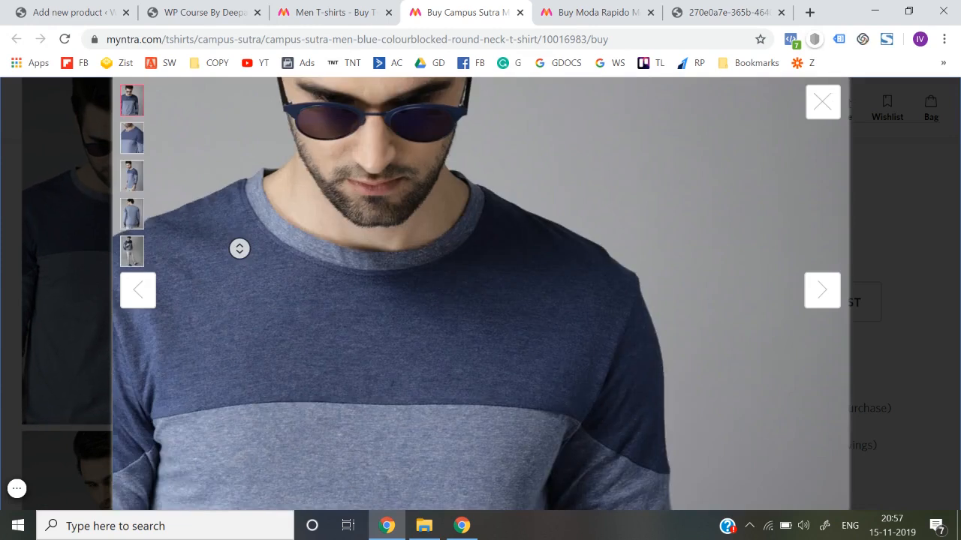
right_click(277, 132)
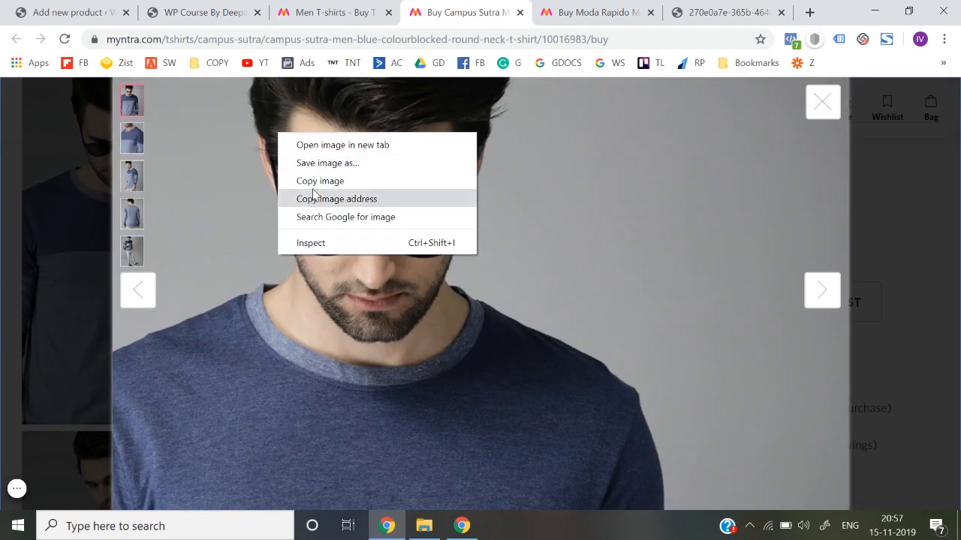
click(315, 164)
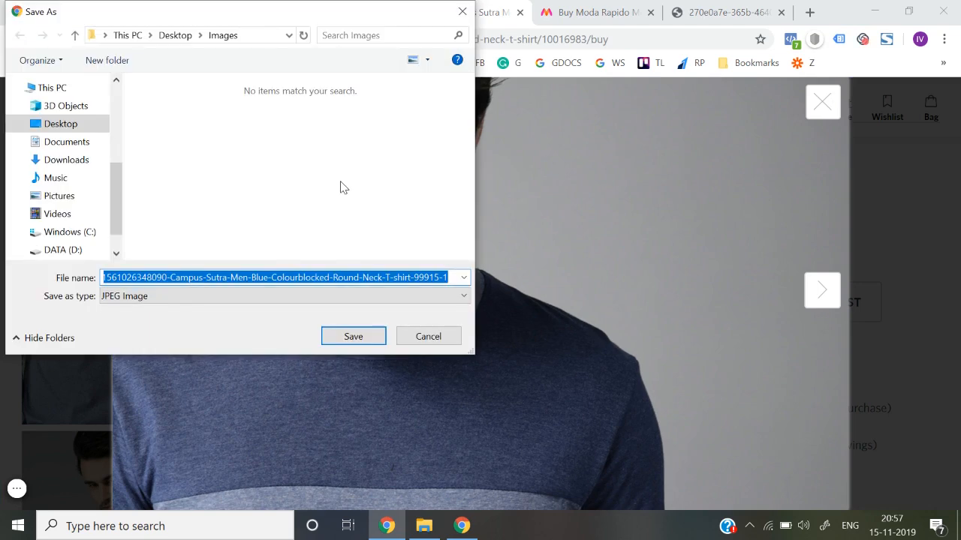
scroll(82, 128, up, 3)
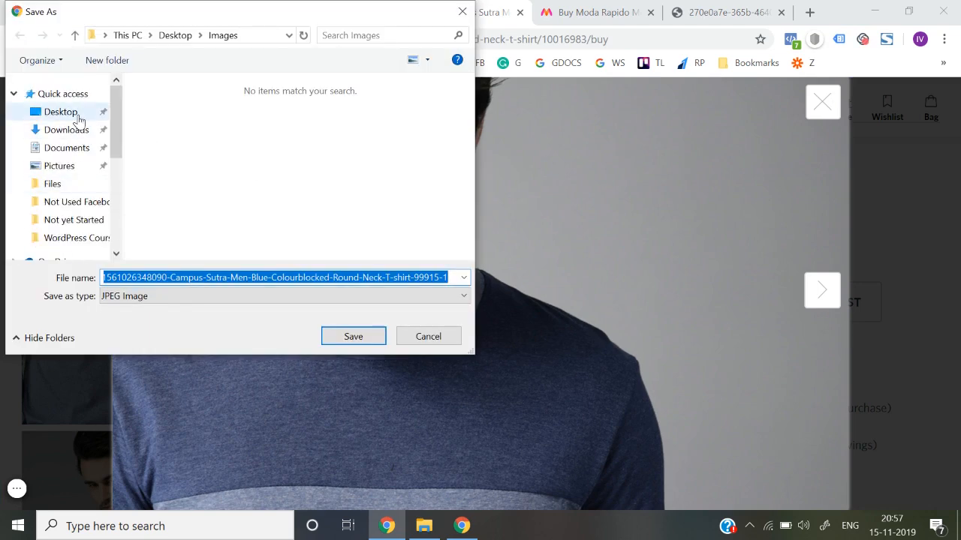
click(78, 120)
double_click(241, 132)
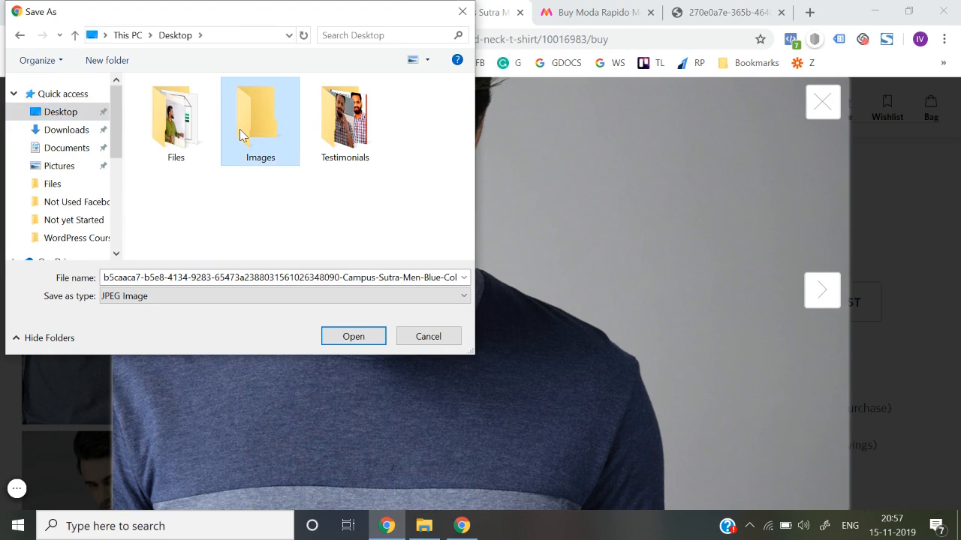
click(292, 279)
key(ctrl+a)
text(1)
key(Return)
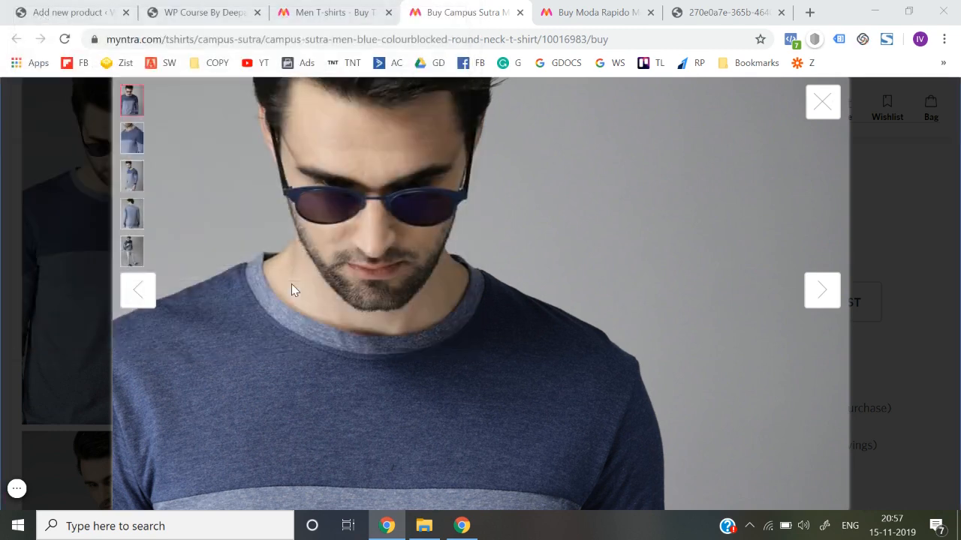
Save the close-up second photo of the T-shirt to the Images folder as 2.
click(132, 137)
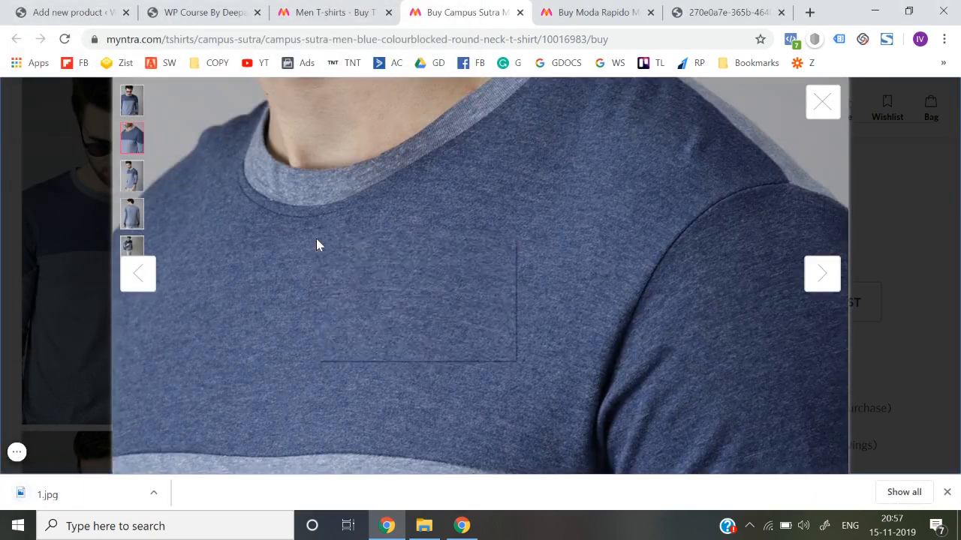
right_click(317, 240)
click(343, 272)
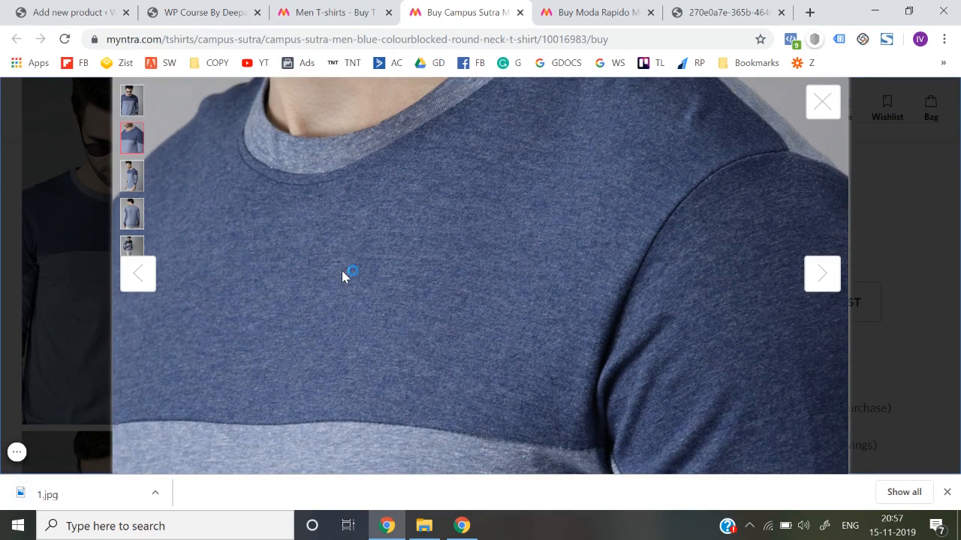
text(2)
key(Return)
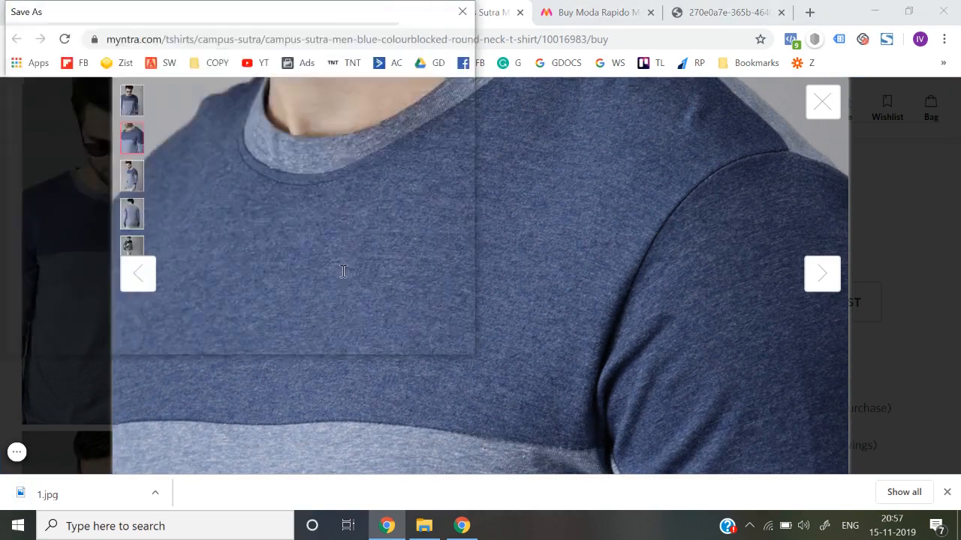
Save the third T-shirt photo to the Images folder as 33 and close the enlarged photo viewer.
click(133, 175)
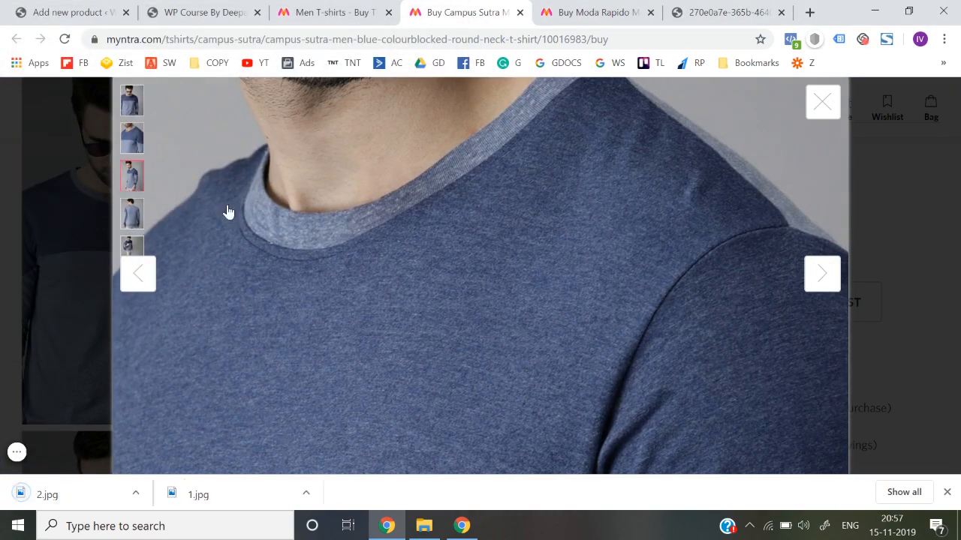
right_click(277, 227)
click(298, 253)
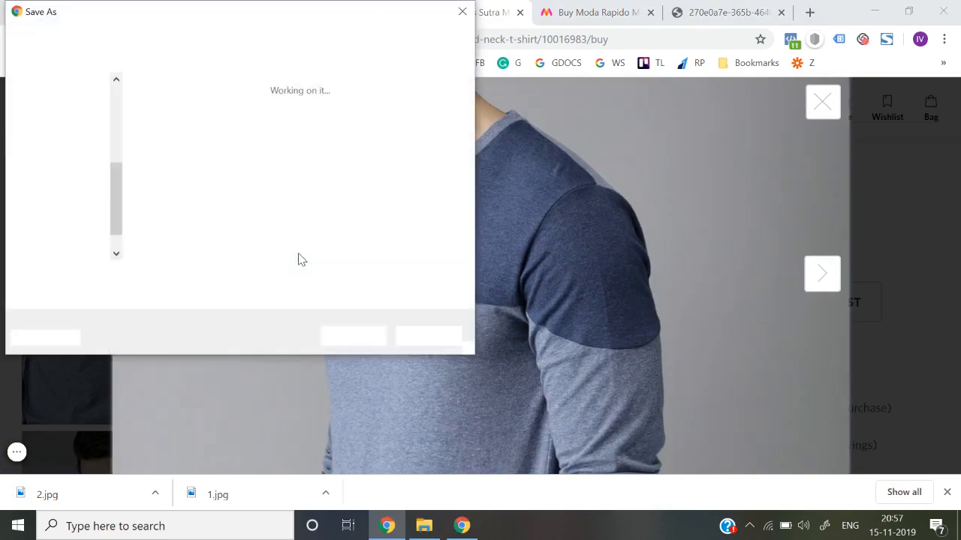
text(33)
key(Return)
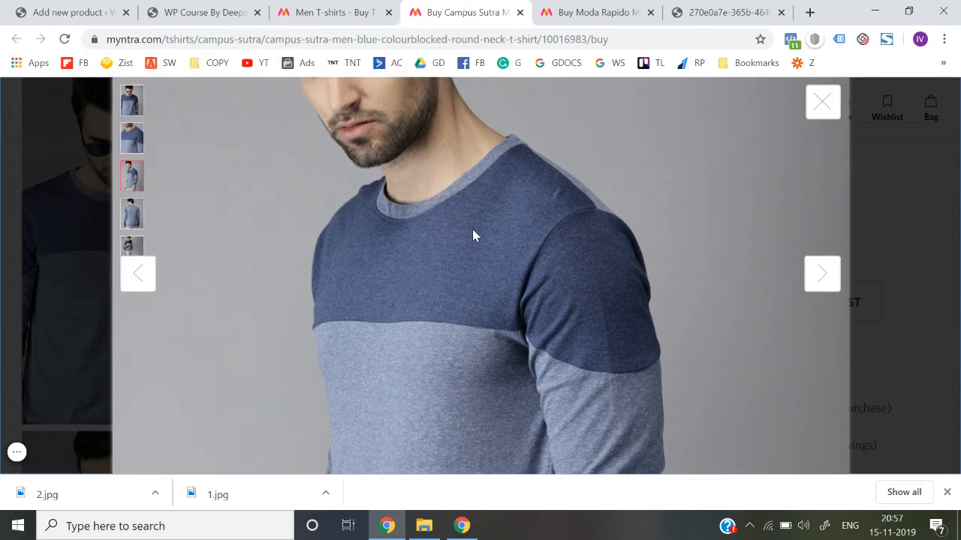
click(947, 493)
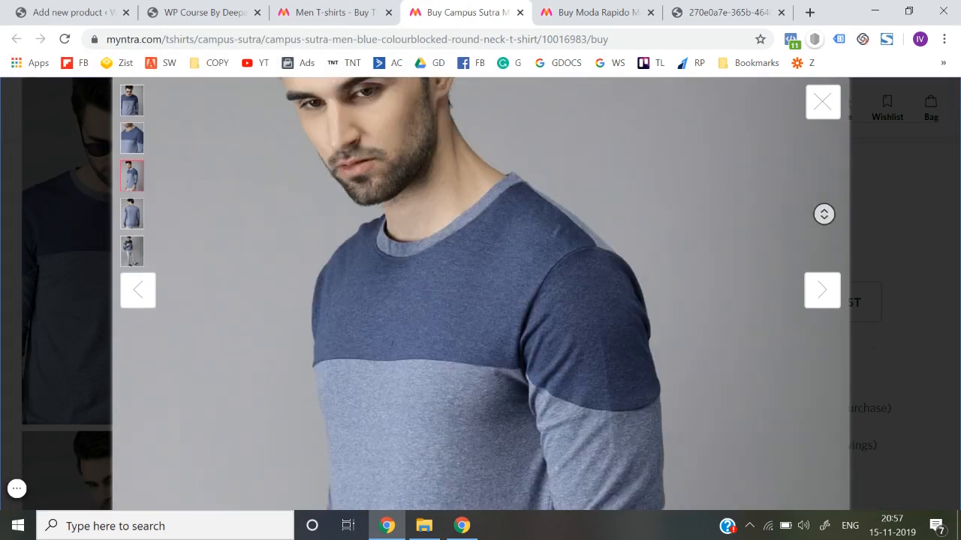
click(820, 105)
Copy the brand title "Campus Sutra" from the Myntra page into the new WordPress product's name.
click(54, 9)
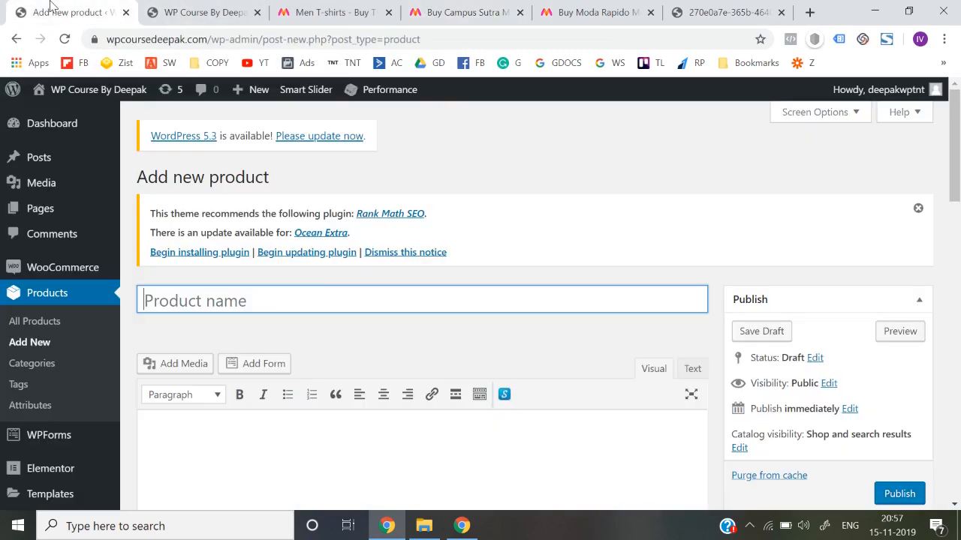
click(461, 12)
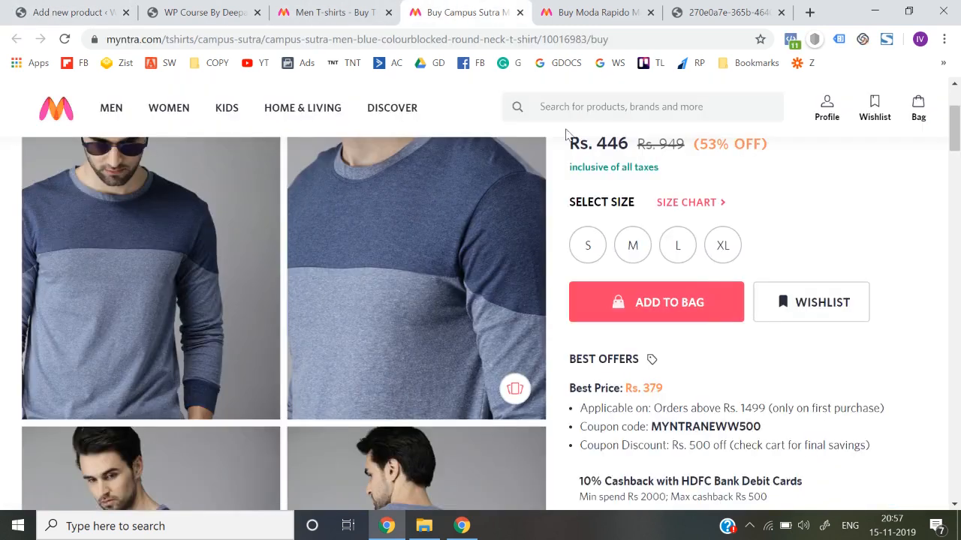
scroll(685, 304, up, 2)
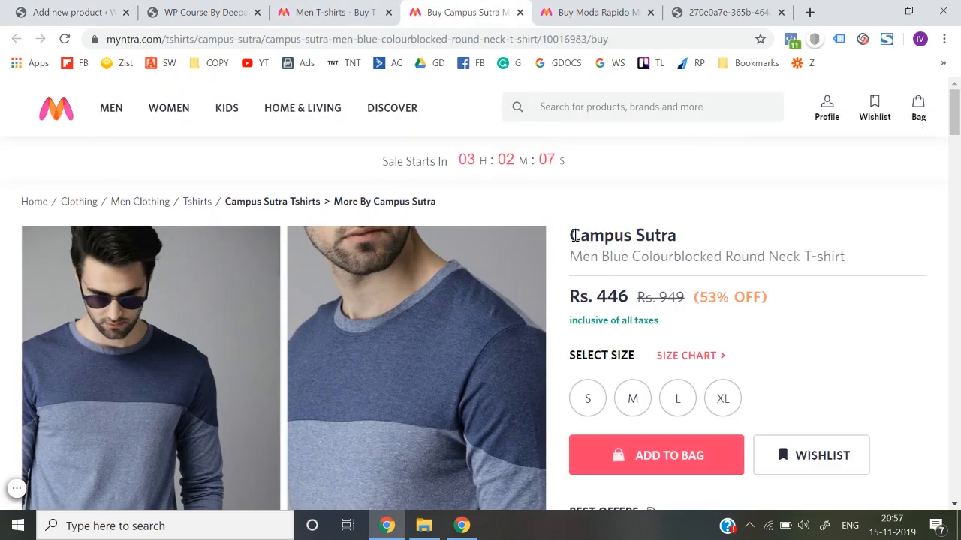
drag(573, 236, 705, 242)
key(ctrl+c)
click(116, 8)
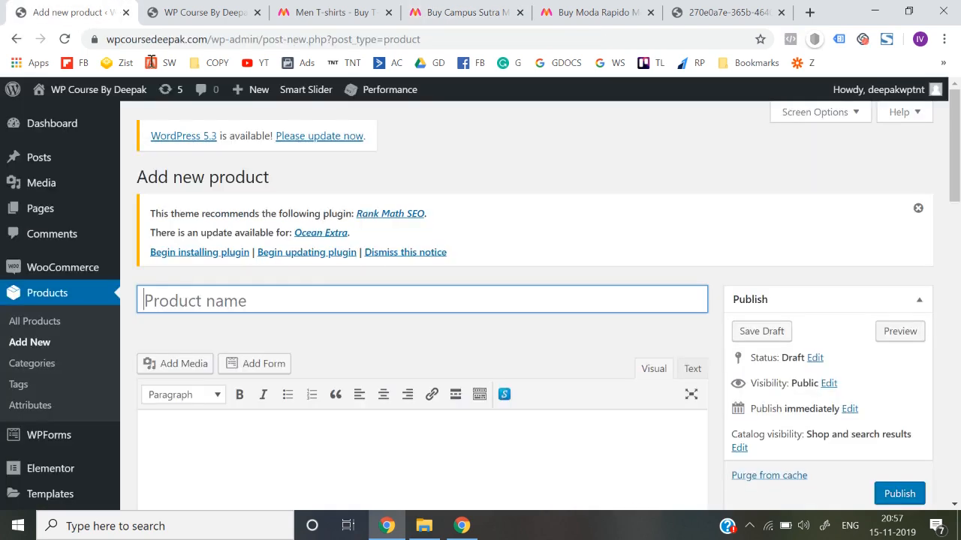
key(ctrl+v)
Copy Myntra's five lines from "100% Original Products" to "Try & Buy might be available" into the product's description.
scroll(336, 330, down, 2)
scroll(336, 331, down, 1)
click(250, 319)
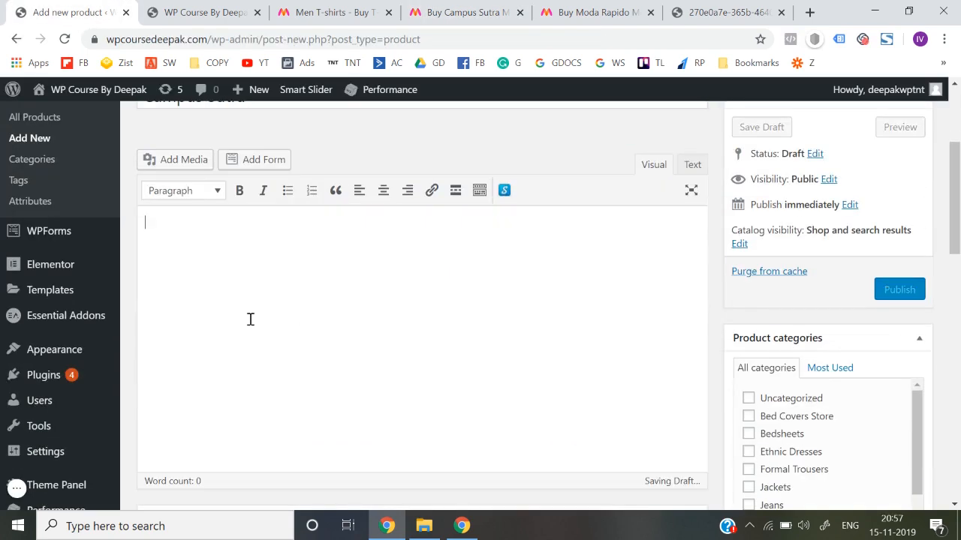
click(460, 12)
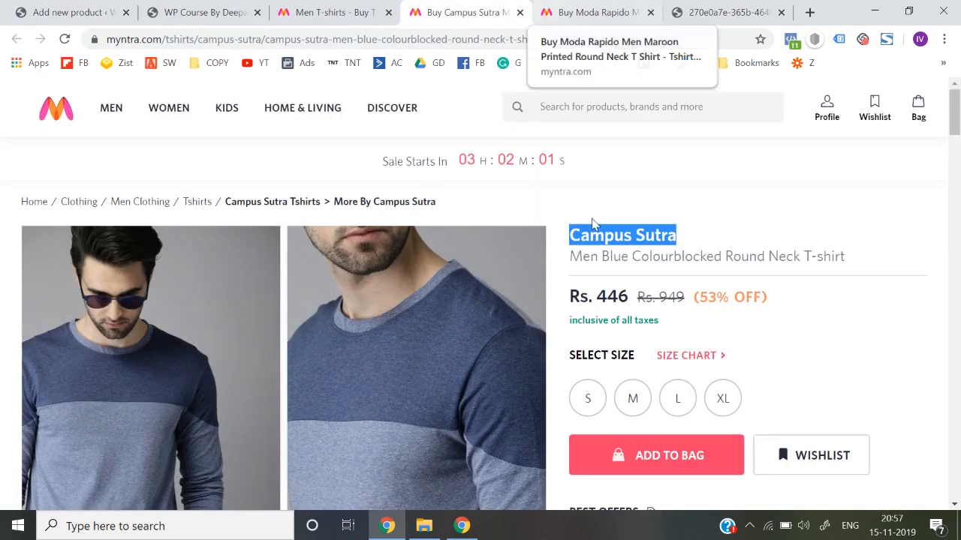
scroll(653, 362, down, 2)
scroll(653, 362, down, 5)
scroll(653, 364, up, 4)
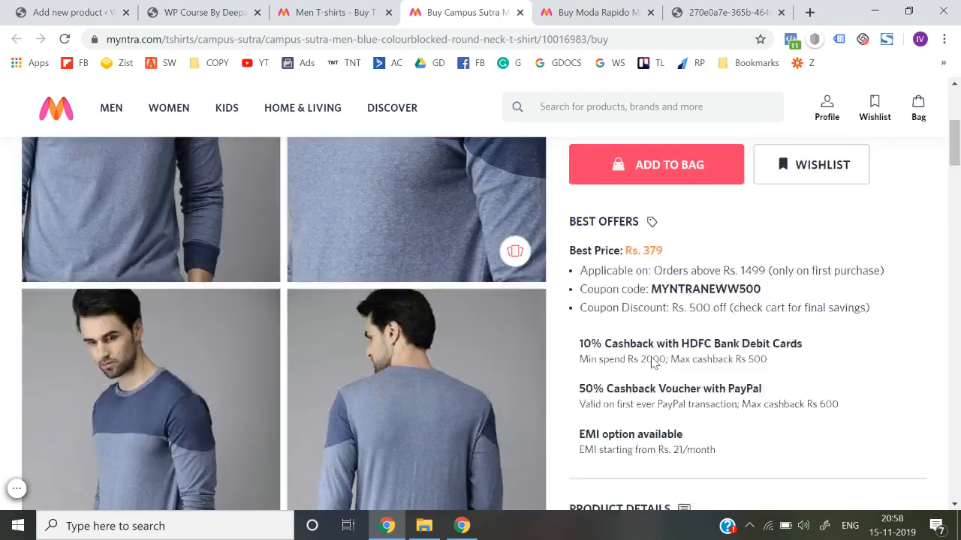
scroll(652, 364, up, 2)
scroll(653, 363, down, 6)
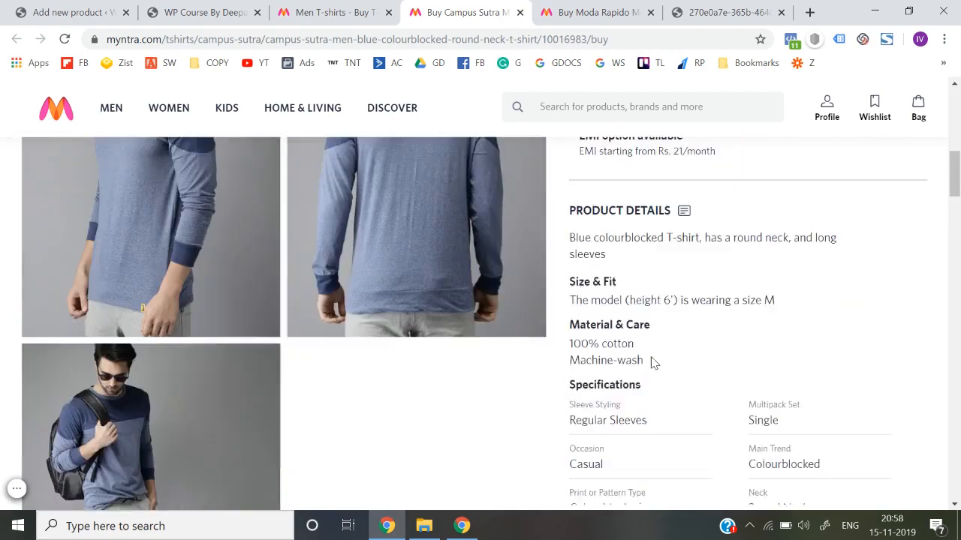
scroll(651, 362, down, 6)
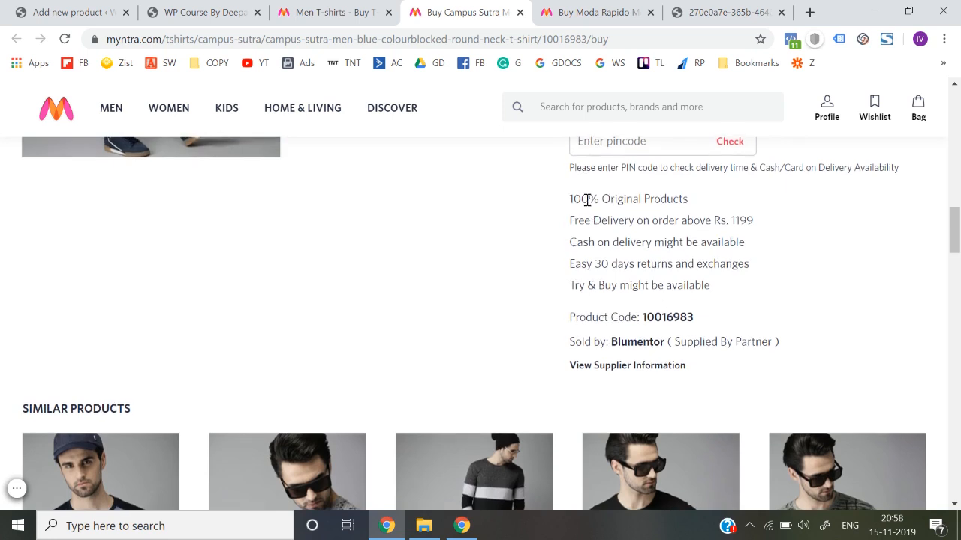
drag(570, 198, 715, 291)
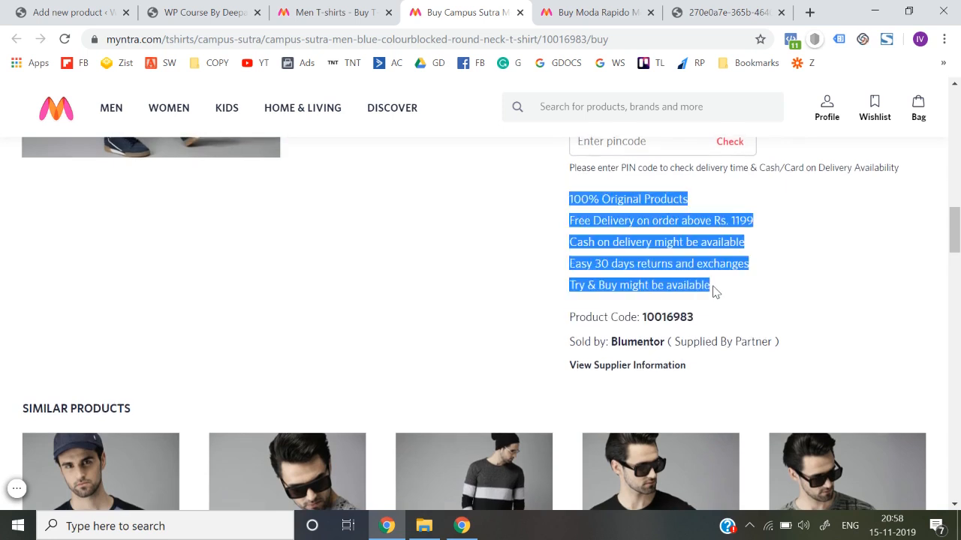
click(65, 6)
click(214, 237)
key(ctrl+v)
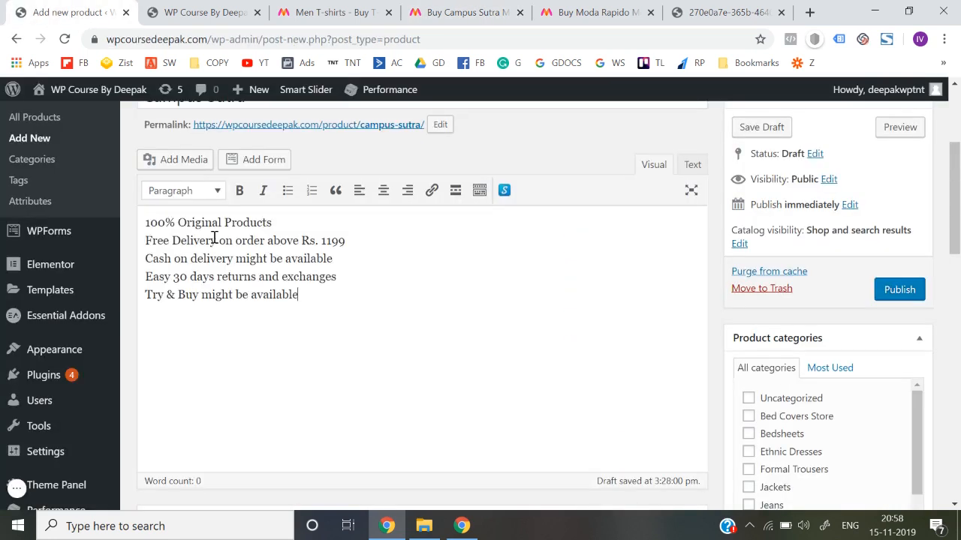
Assign the product to the Shirts category.
scroll(570, 353, down, 2)
scroll(857, 382, down, 1)
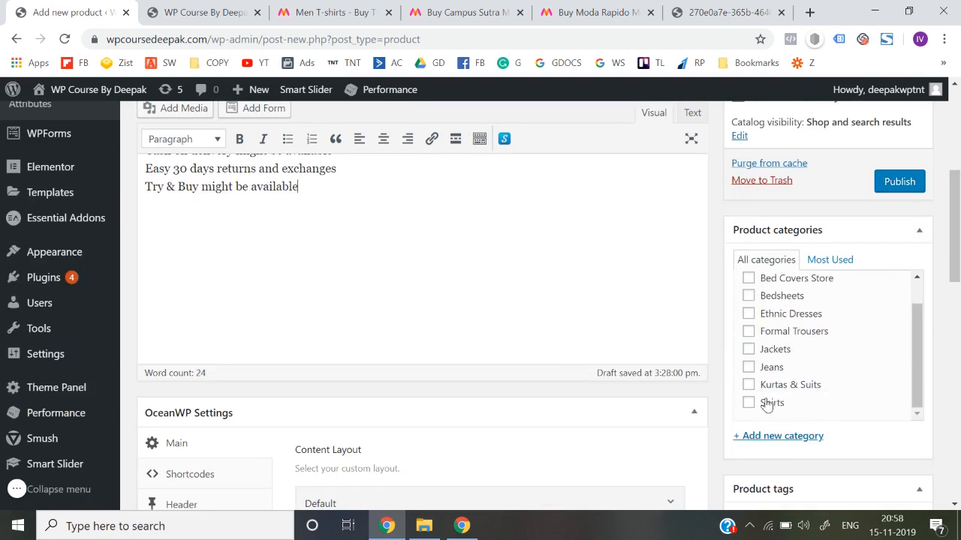
scroll(444, 328, down, 7)
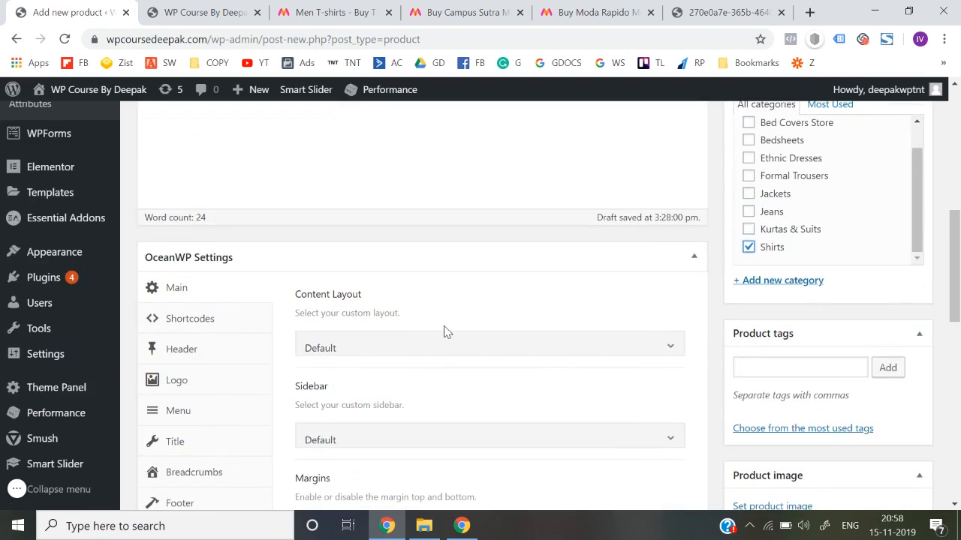
Set the product type to Variable product and enter RTY34 as its SKU.
click(334, 255)
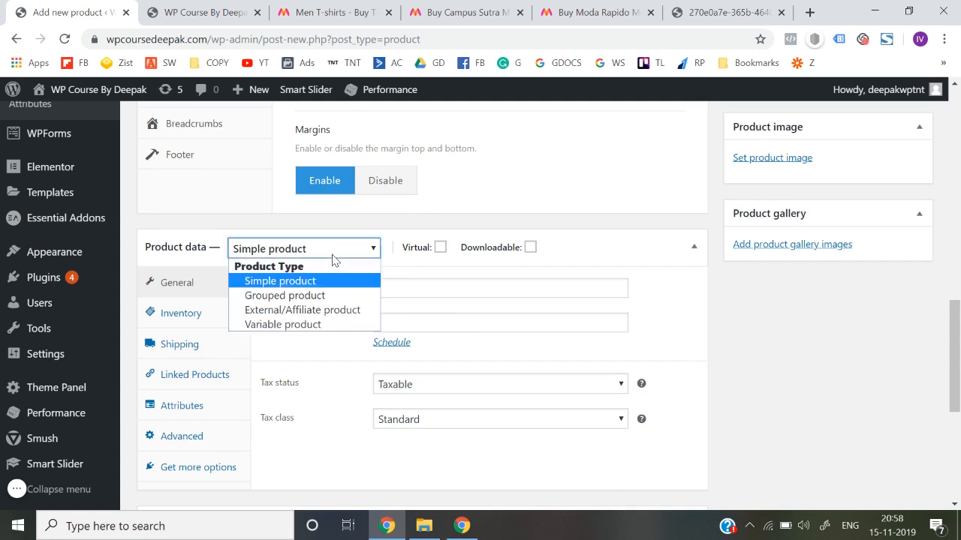
click(303, 325)
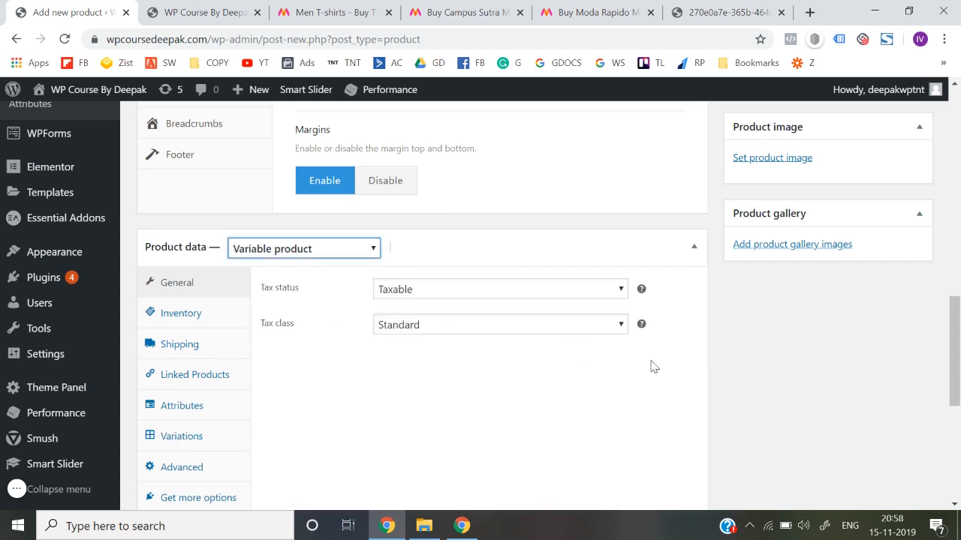
click(207, 324)
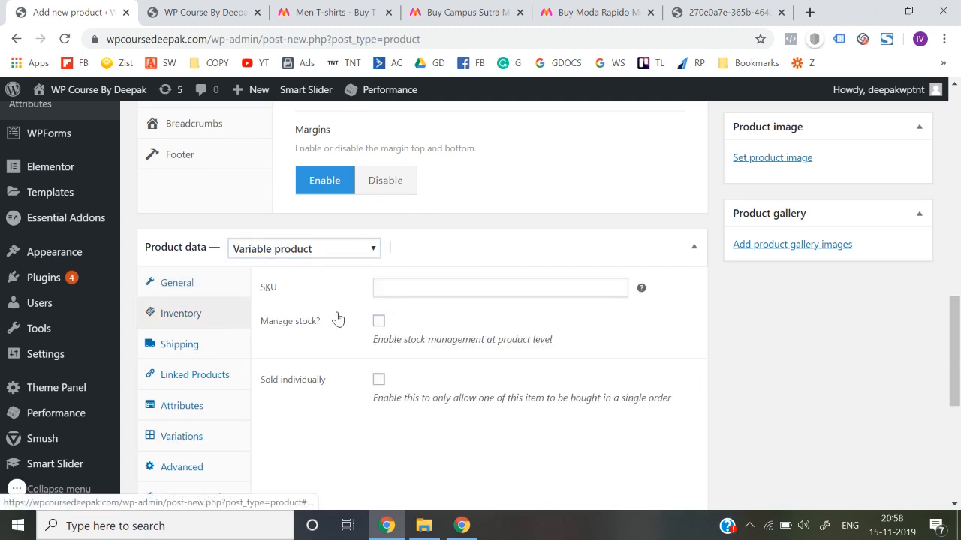
click(415, 291)
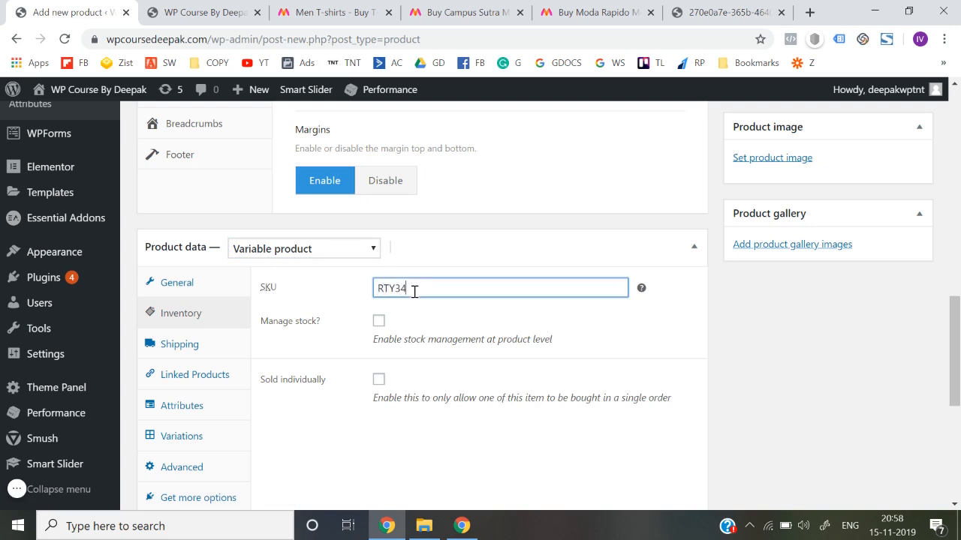
Add a custom product attribute to the variable product.
click(207, 351)
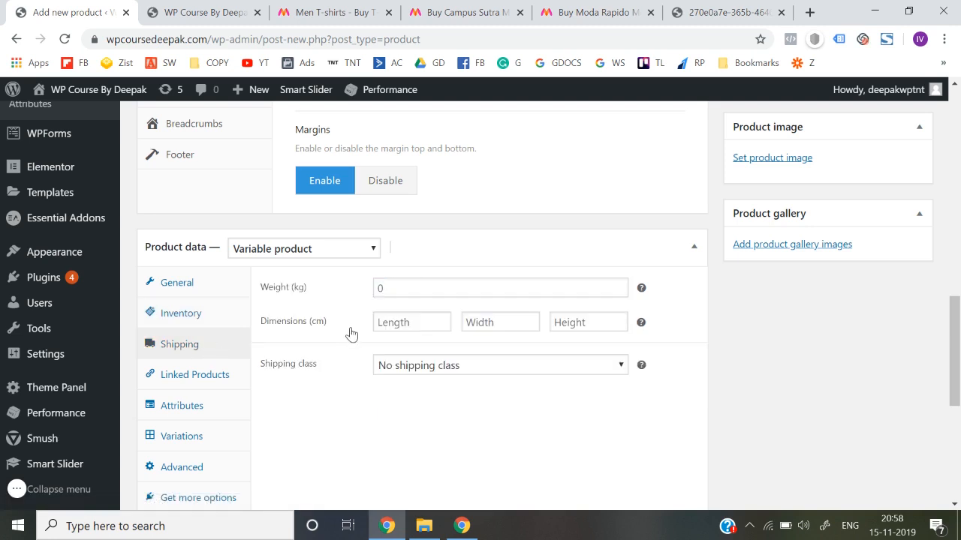
click(194, 374)
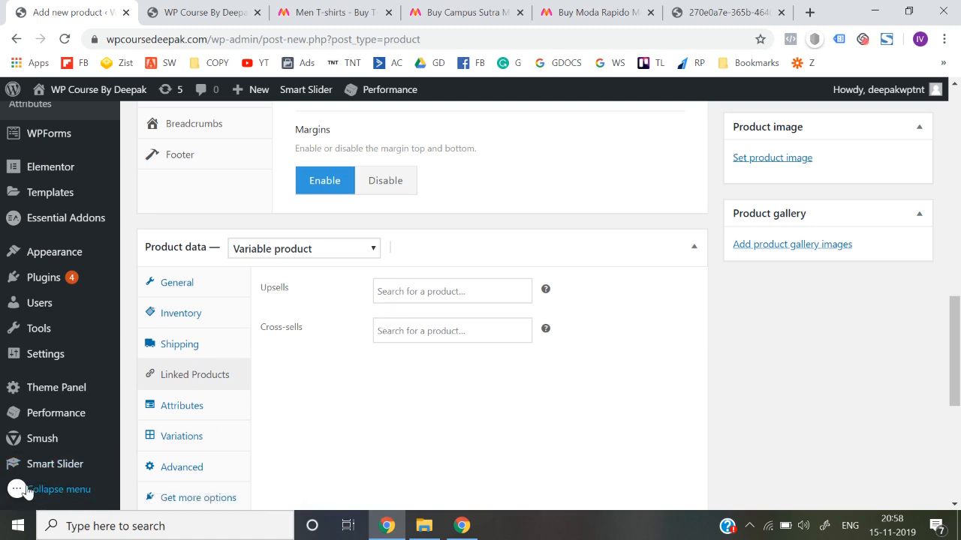
click(190, 411)
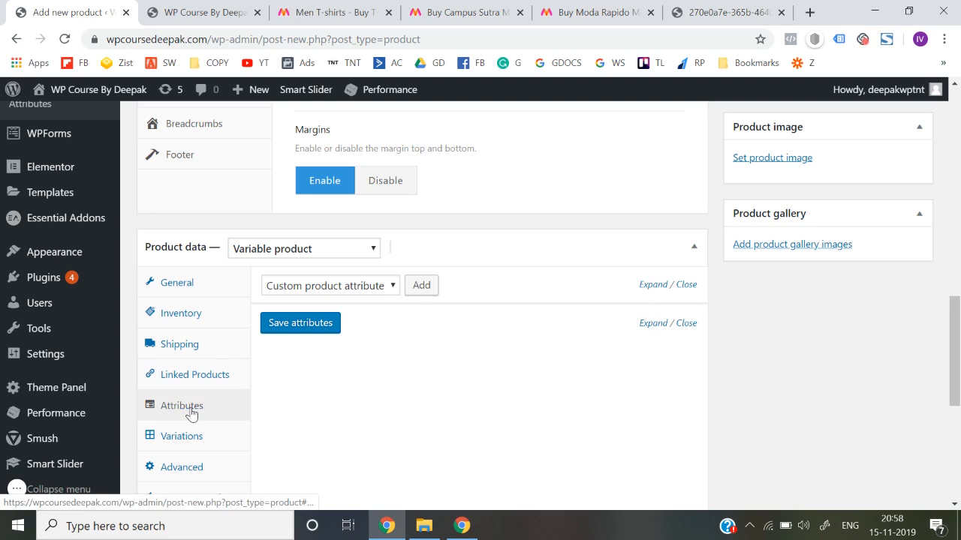
click(393, 286)
click(434, 282)
click(434, 282)
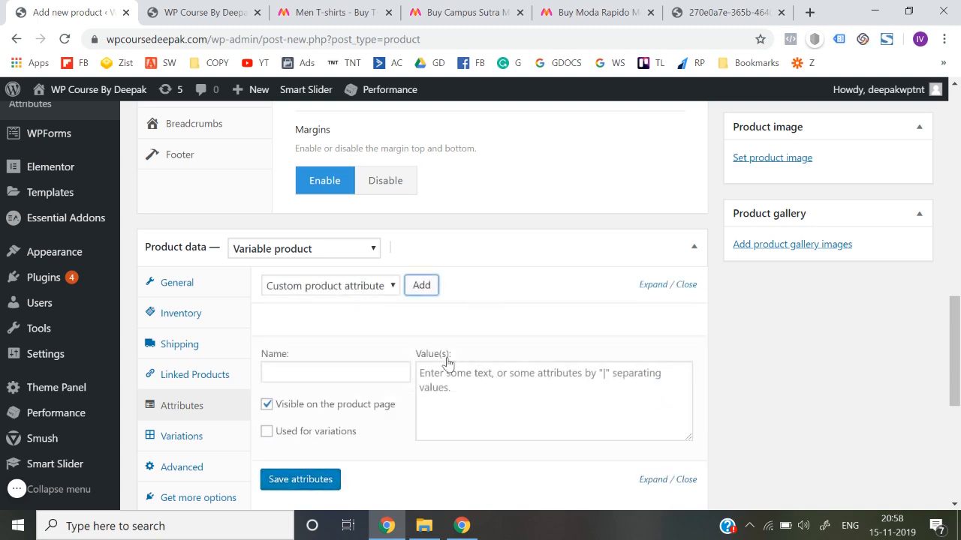
Name the attribute Sizes, enable it for variations, give it the values M|S and save the attributes.
click(295, 433)
click(294, 373)
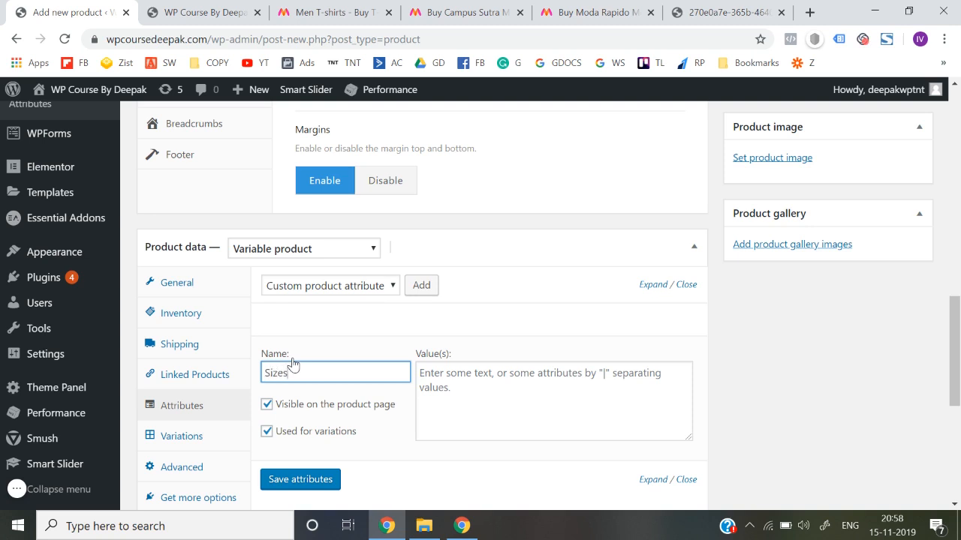
click(530, 406)
text(M|S)
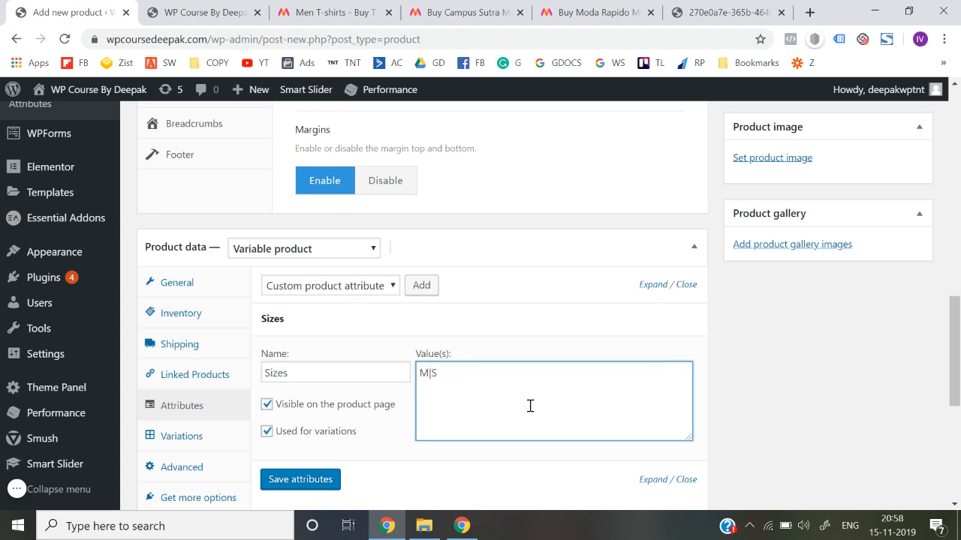
scroll(530, 406, down, 1)
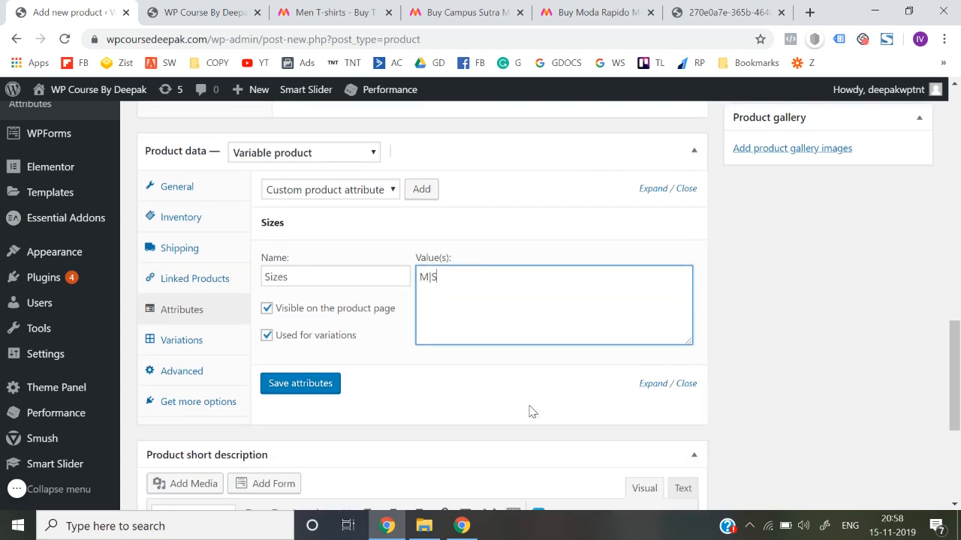
click(281, 382)
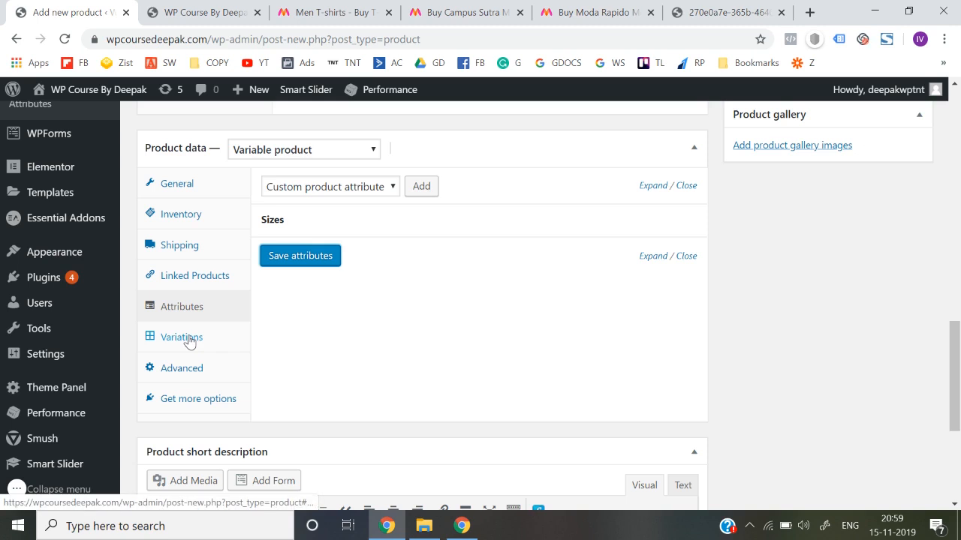
Create variations from all attributes of the product and accept the confirmations.
click(184, 339)
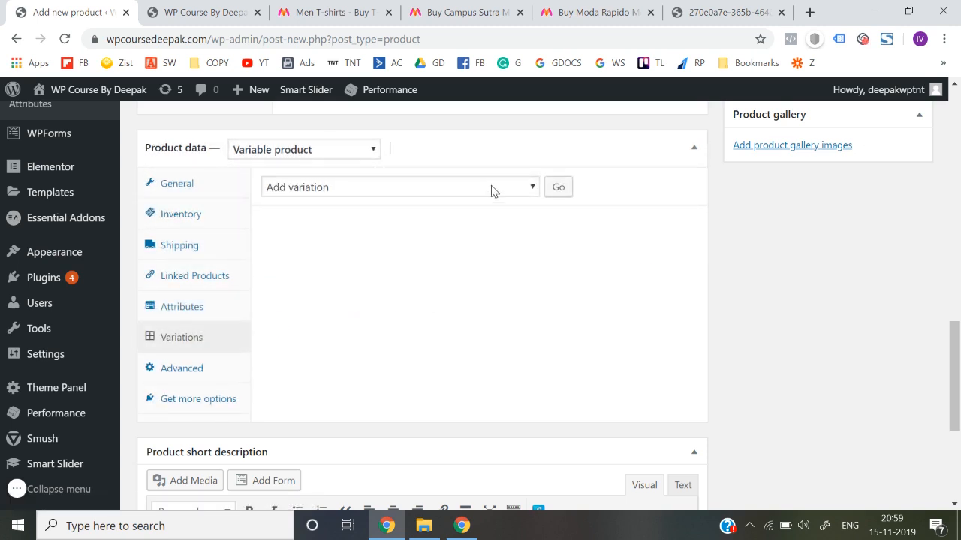
click(503, 193)
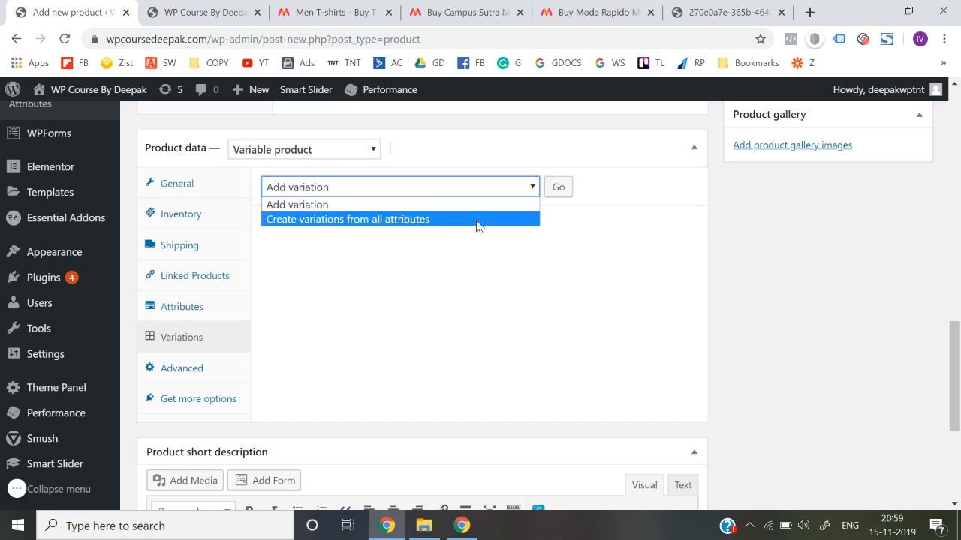
click(394, 219)
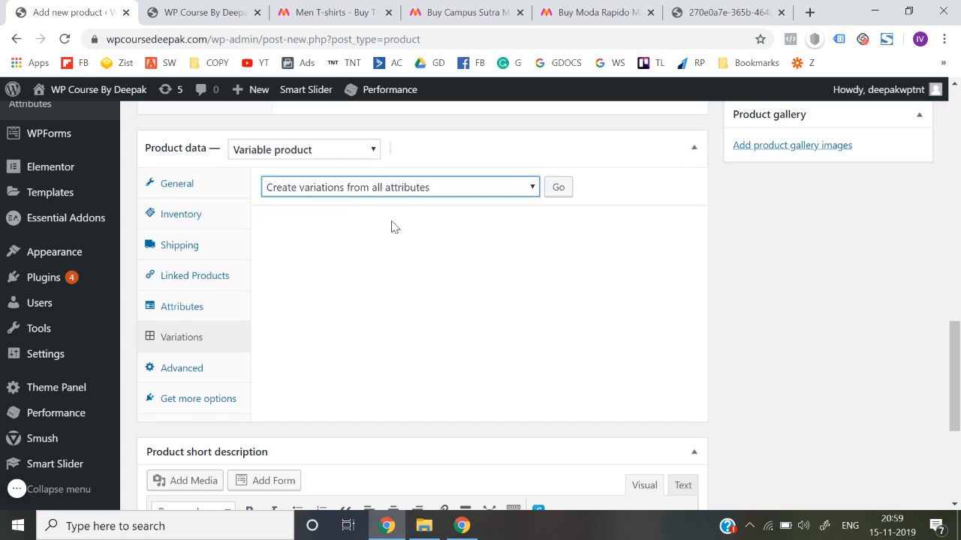
click(556, 195)
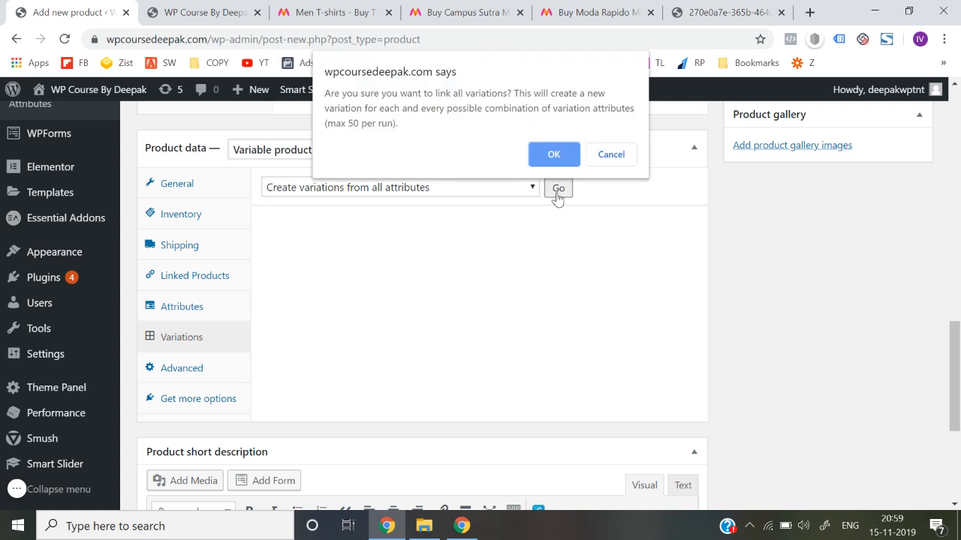
click(557, 160)
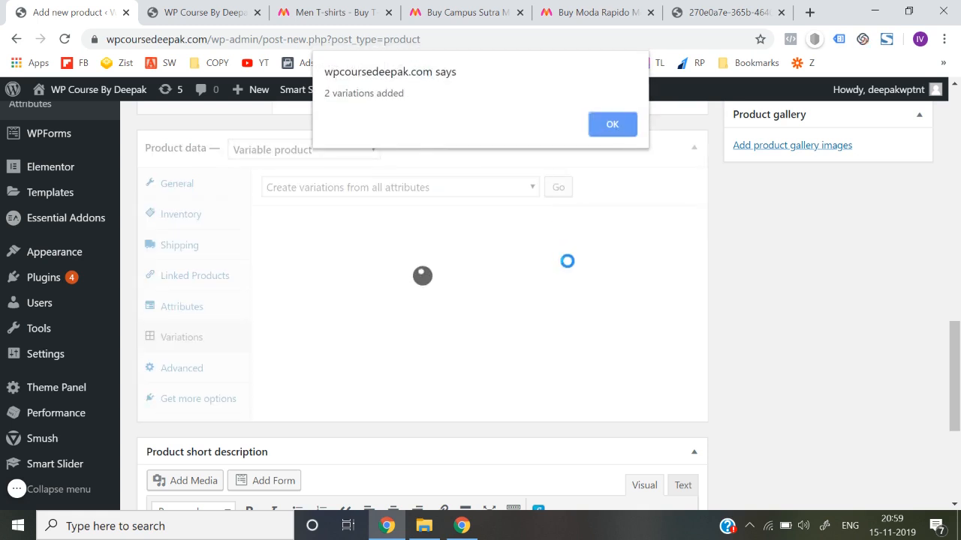
click(612, 126)
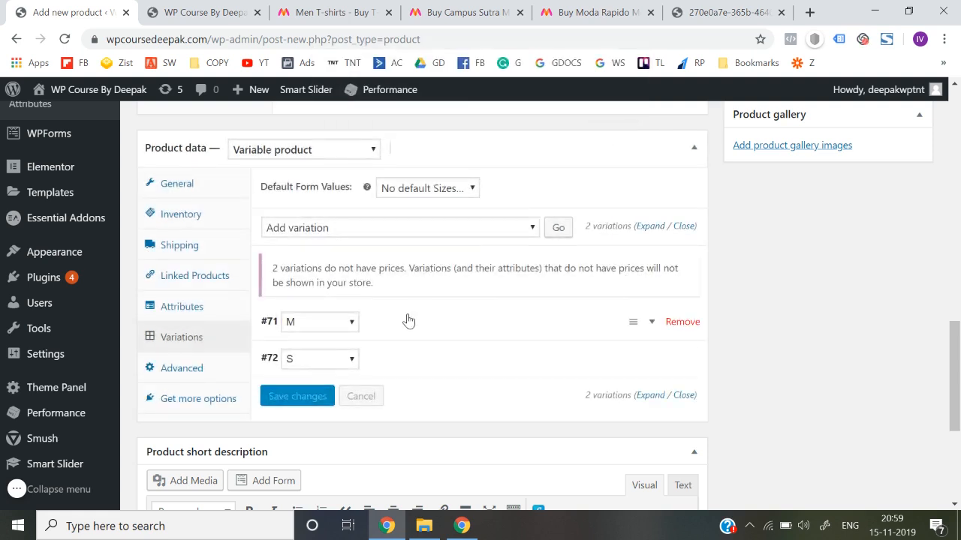
Upload the blue T-shirt photo titled 1 and set it as the M variation's image.
scroll(407, 321, down, 1)
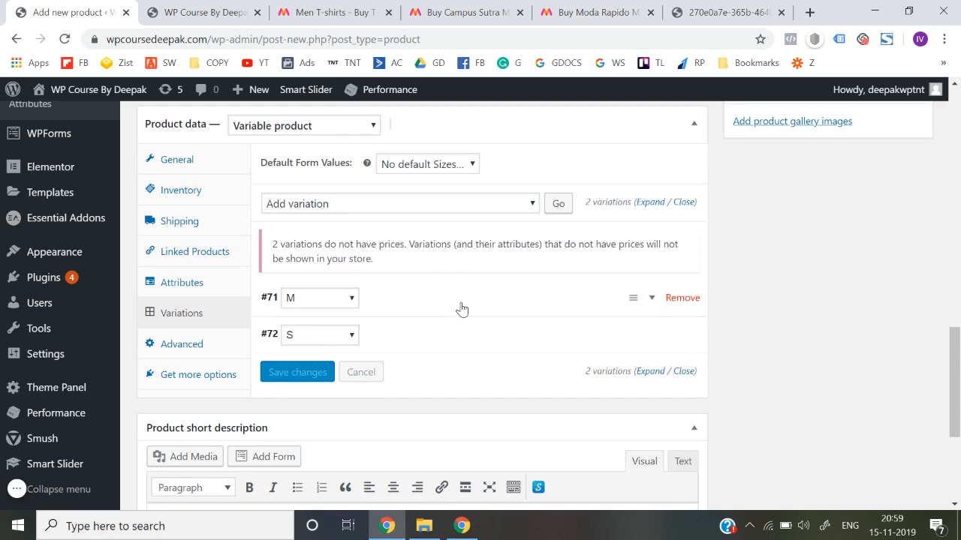
scroll(455, 352, down, 1)
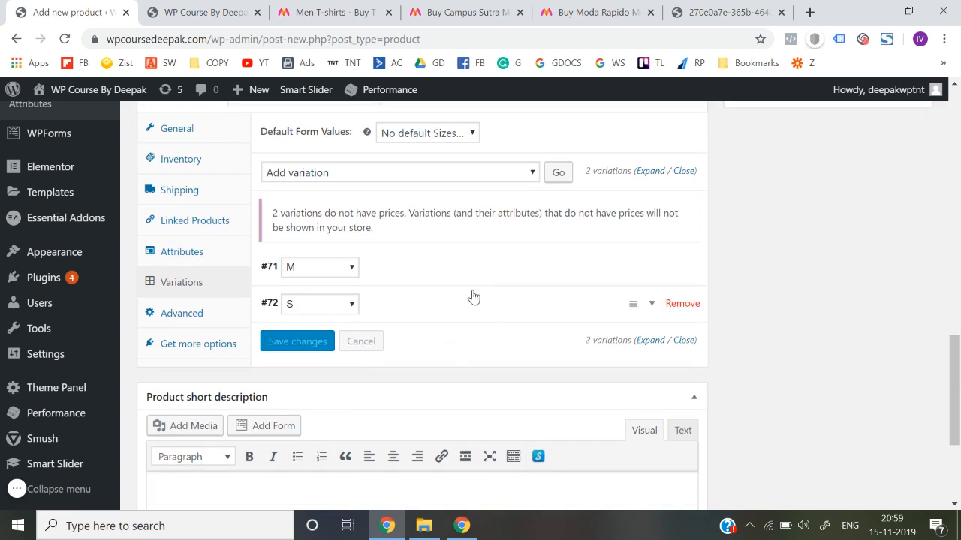
click(481, 287)
scroll(481, 286, down, 2)
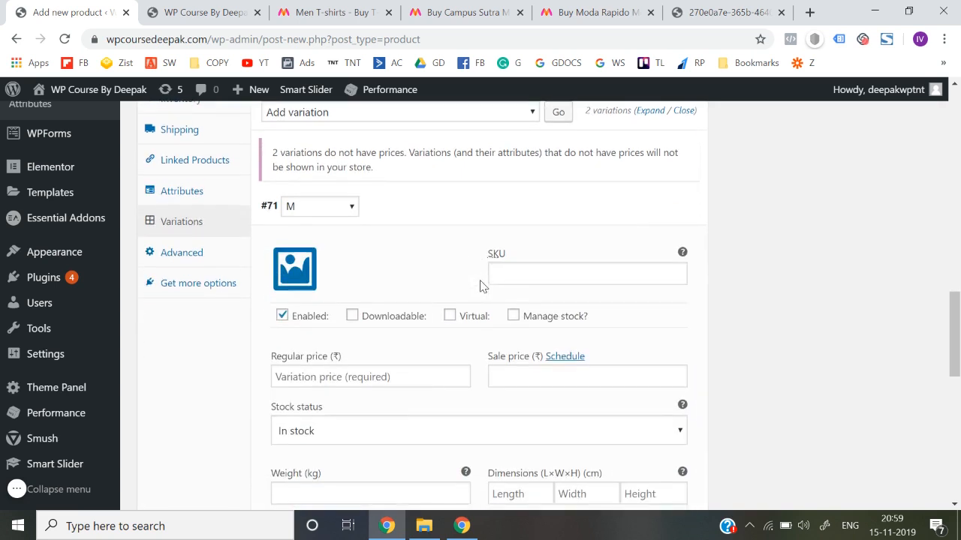
click(293, 268)
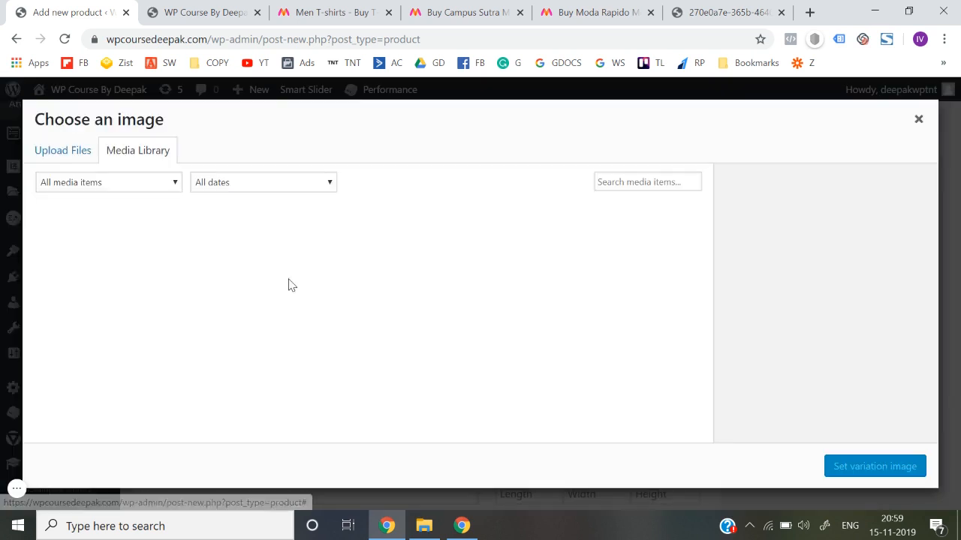
click(66, 150)
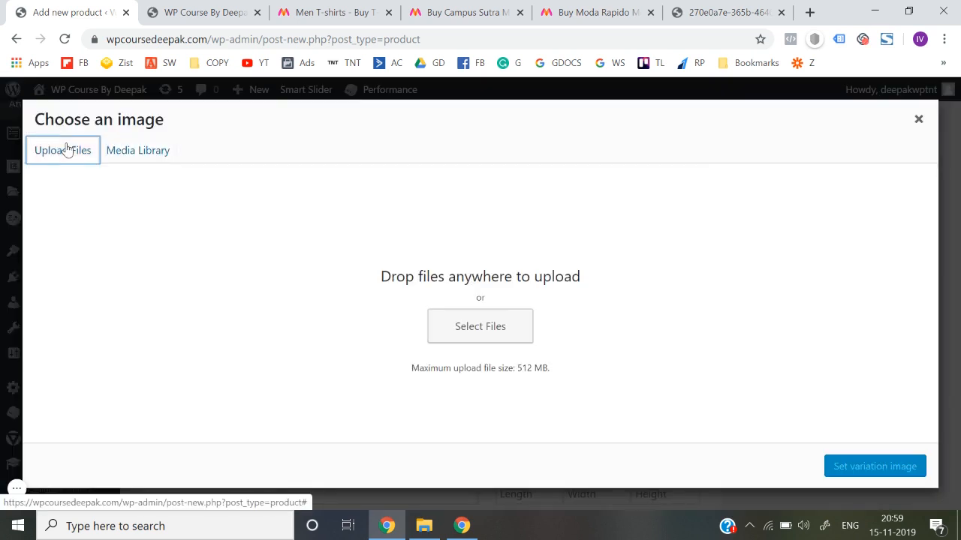
click(495, 327)
click(173, 117)
click(351, 334)
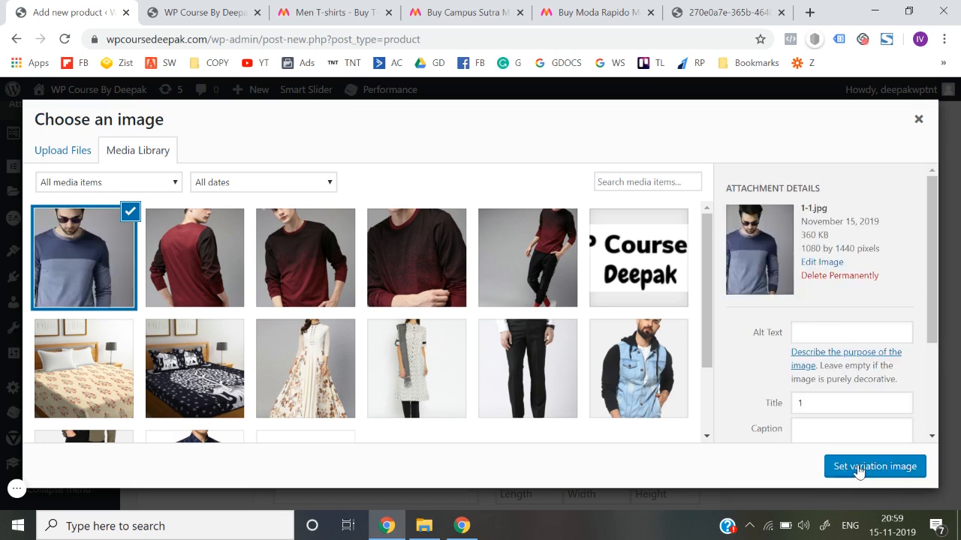
click(867, 467)
Give the M variation the SKU TU7, regular price 1188 and sale price 488, then collapse it.
click(547, 268)
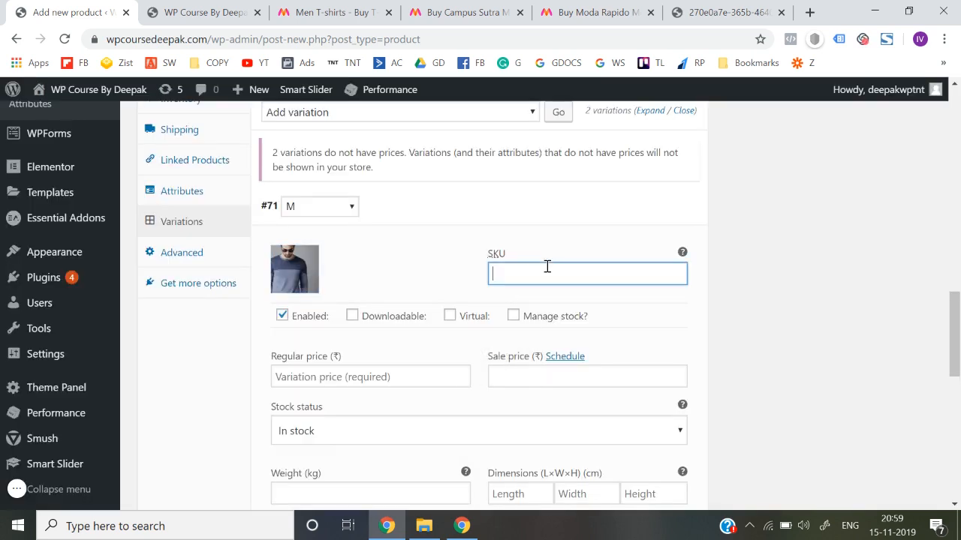
click(405, 377)
text(1188)
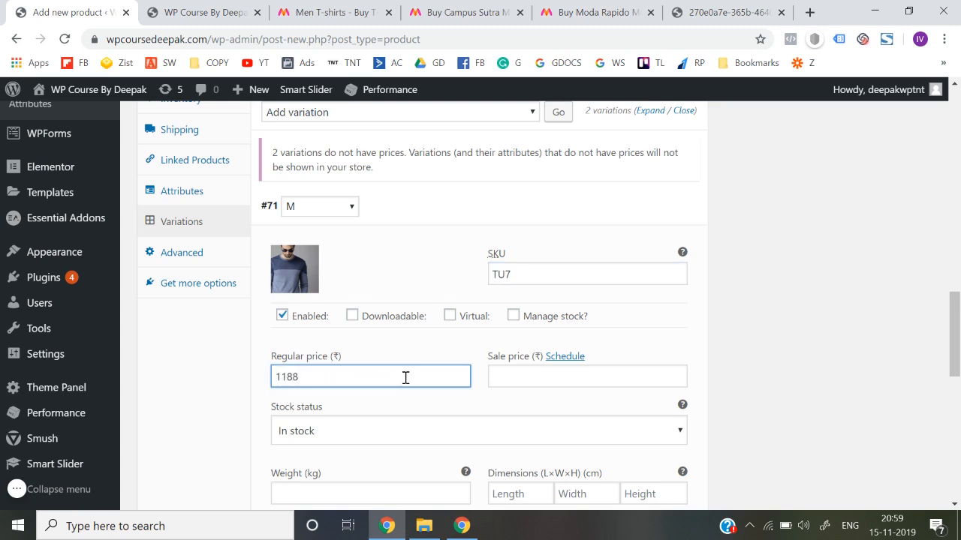
click(505, 379)
scroll(505, 379, down, 2)
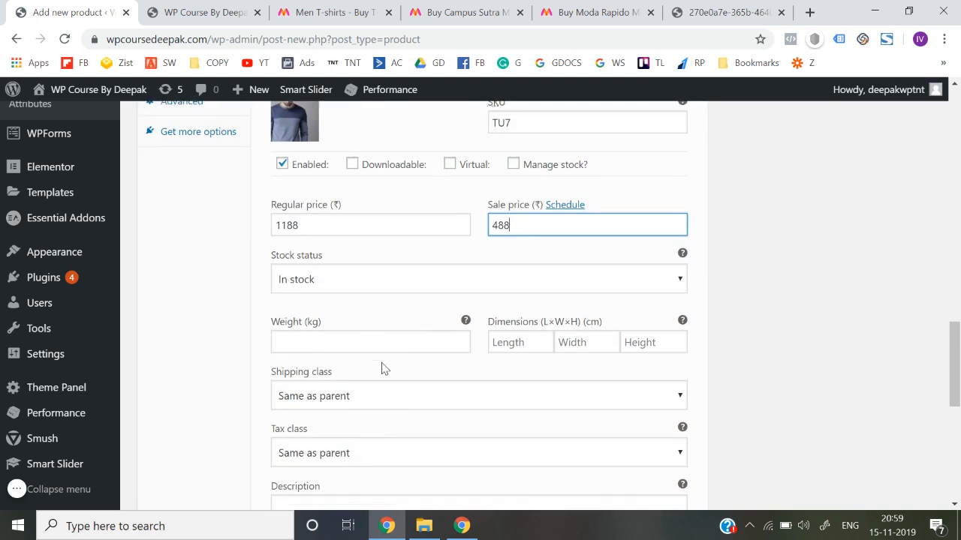
scroll(421, 401, down, 2)
scroll(420, 401, up, 5)
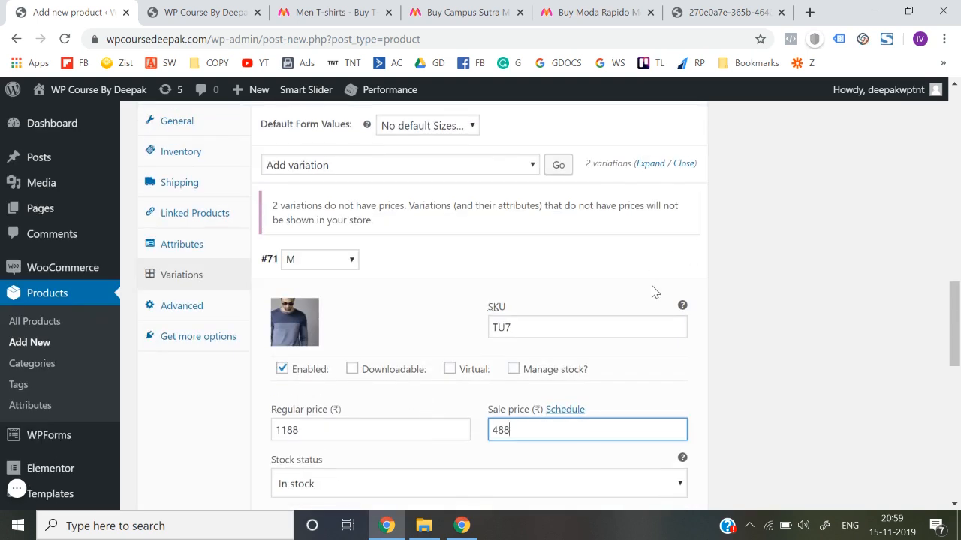
click(652, 259)
Upload 2.jpg and set it as the S variation's image.
scroll(650, 268, down, 1)
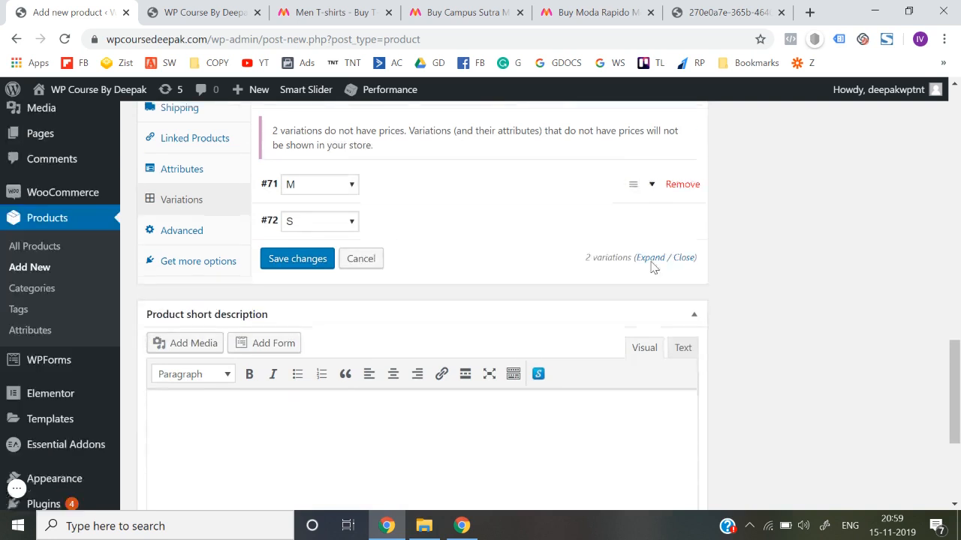
click(577, 216)
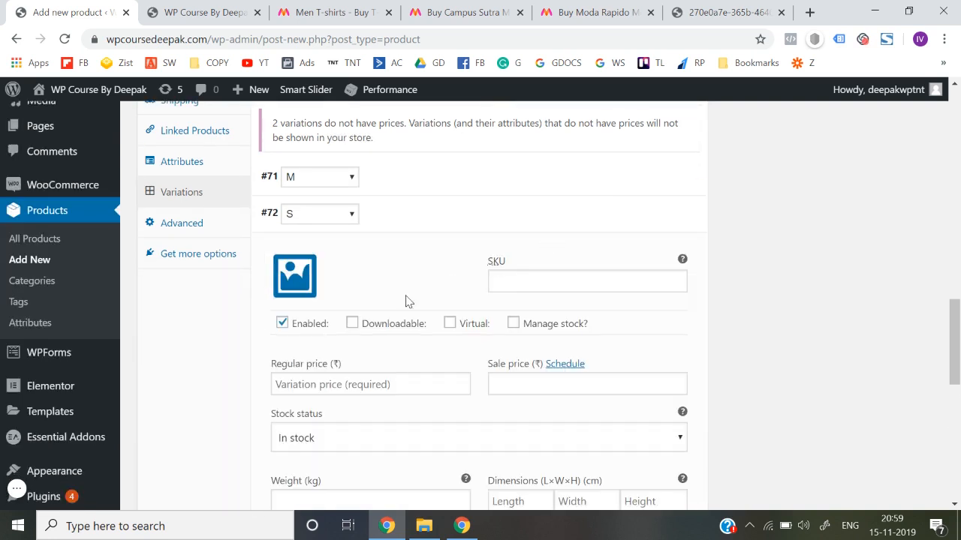
click(299, 277)
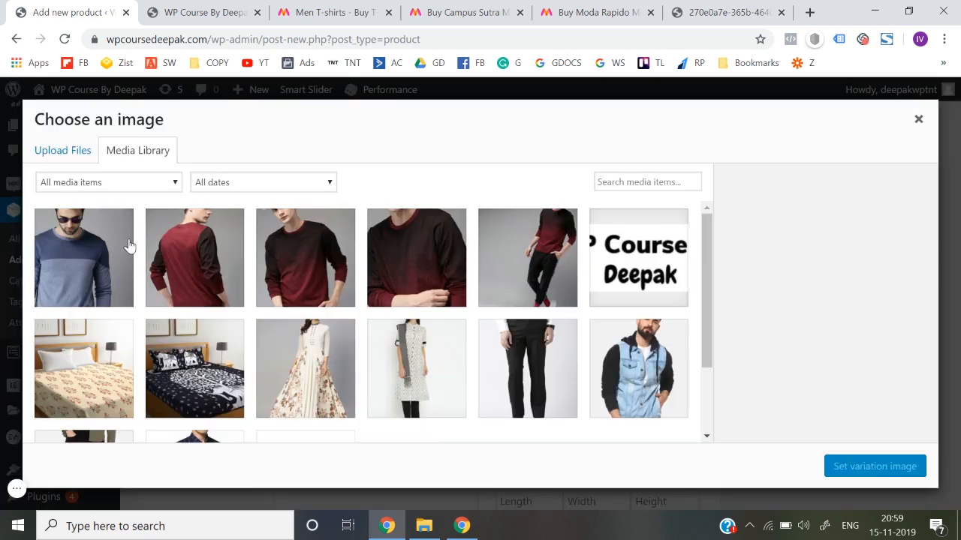
click(57, 152)
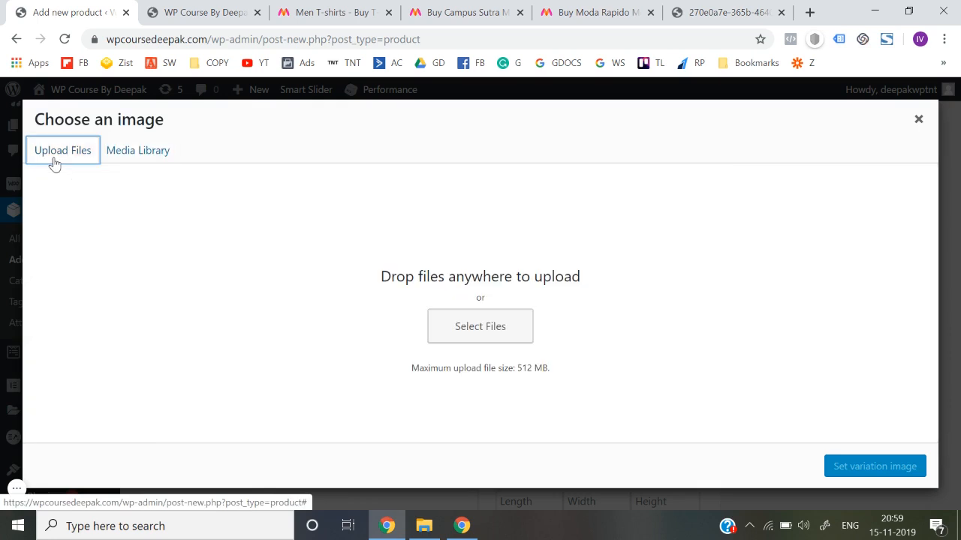
click(491, 339)
double_click(240, 136)
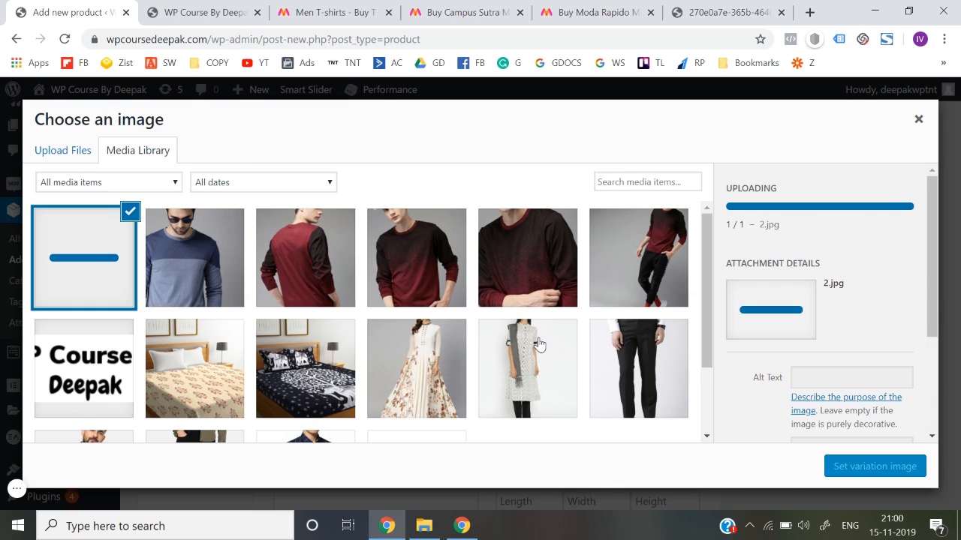
click(883, 472)
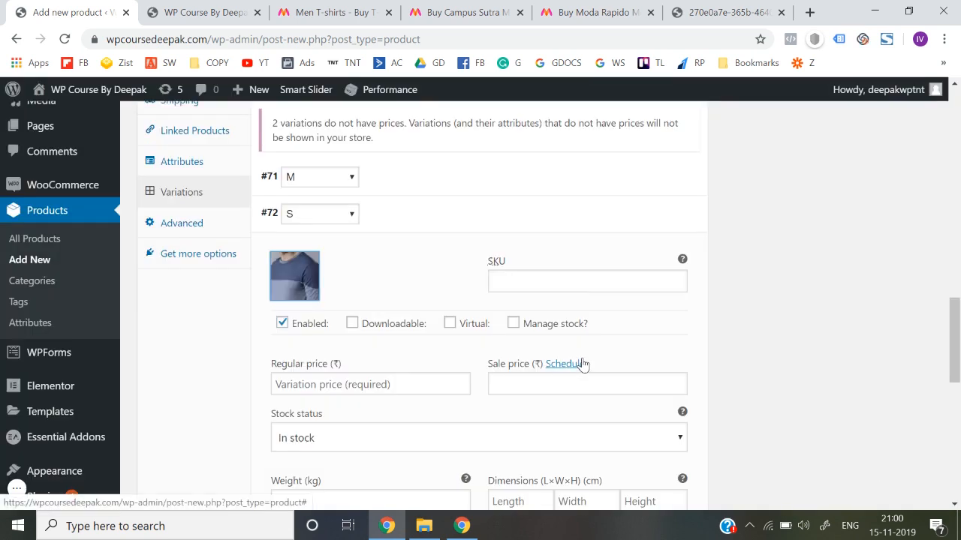
Give the S variation the SKU Yueywu, regular price 1177 and sale price 345.
click(558, 291)
scroll(558, 290, down, 1)
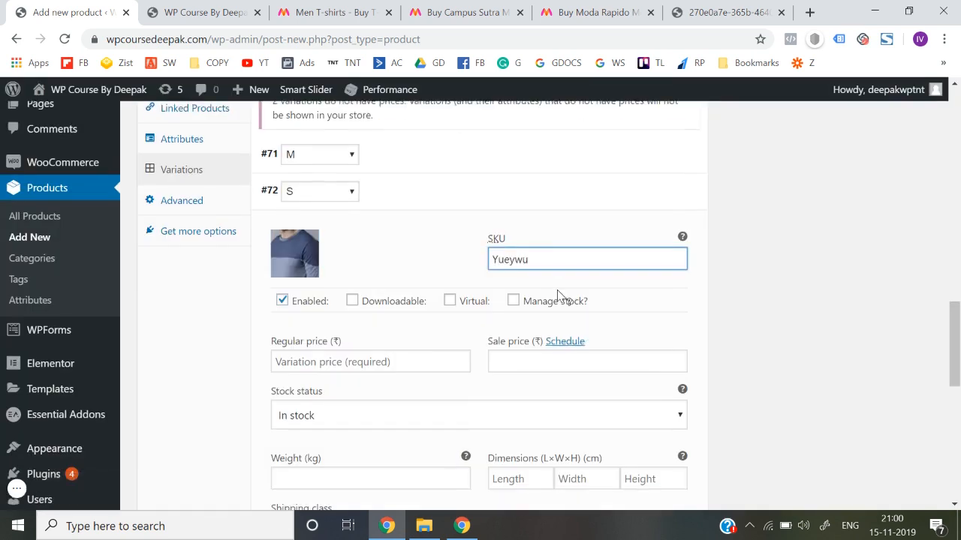
click(402, 353)
text(1177)
key(Tab)
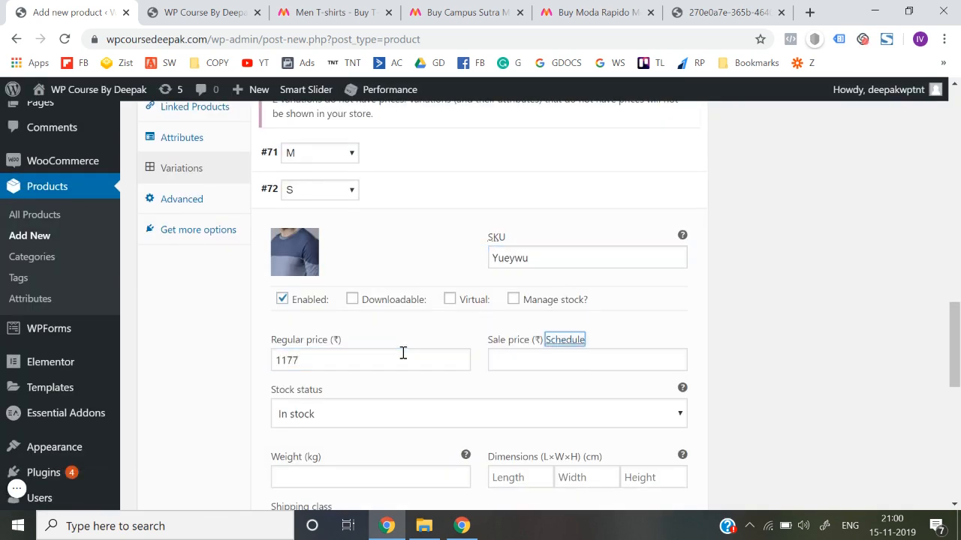
click(542, 359)
text(345)
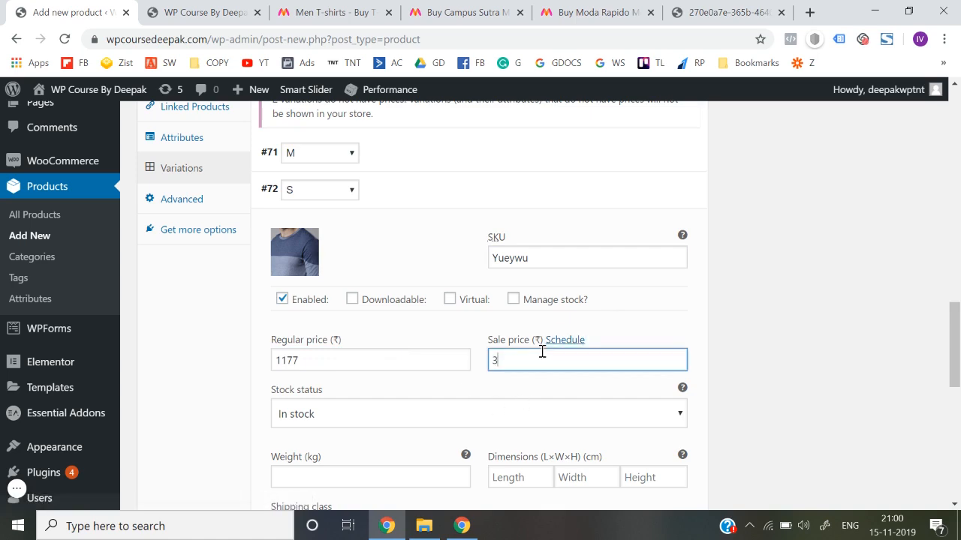
Reopen the M variation's details to review its entries.
scroll(542, 353, down, 3)
scroll(542, 352, up, 4)
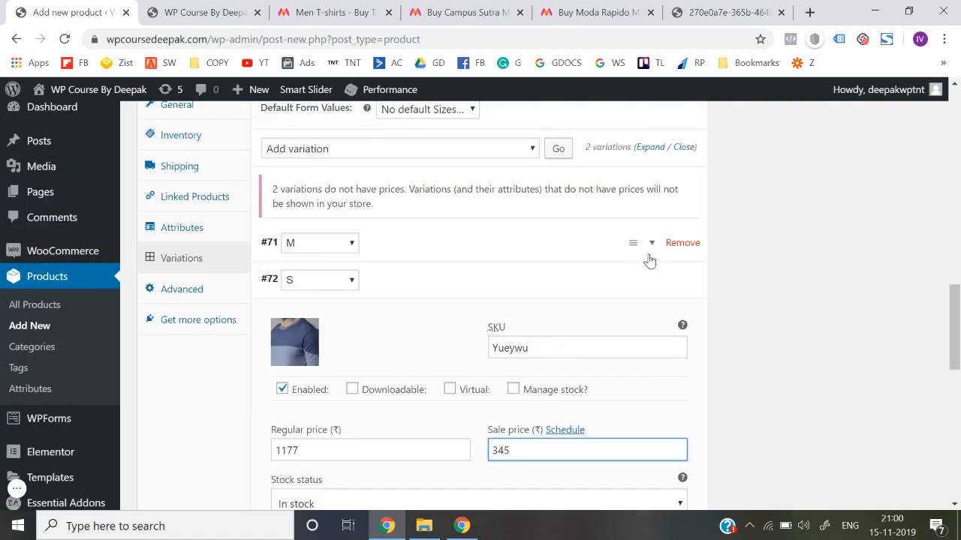
scroll(649, 266, up, 1)
click(652, 277)
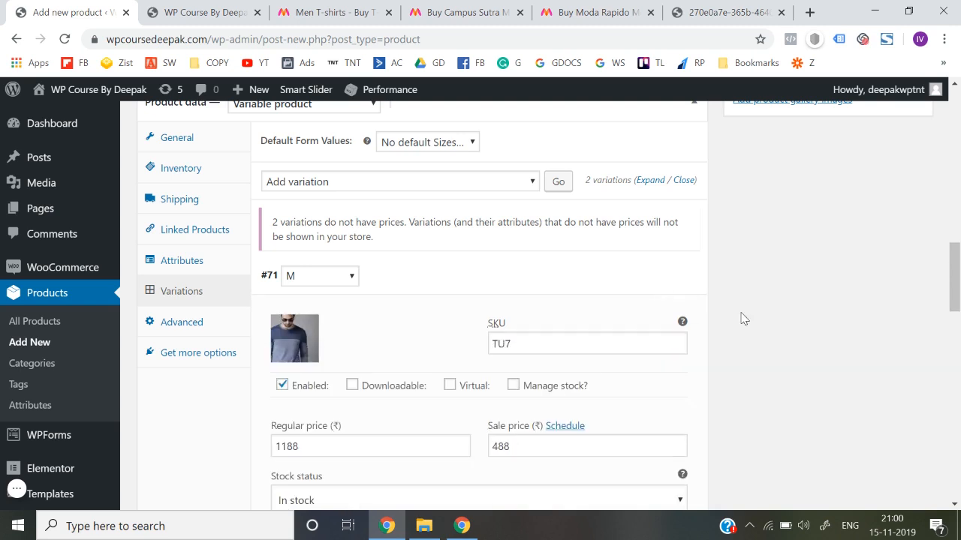
Collapse the details of the M and S variations.
click(653, 278)
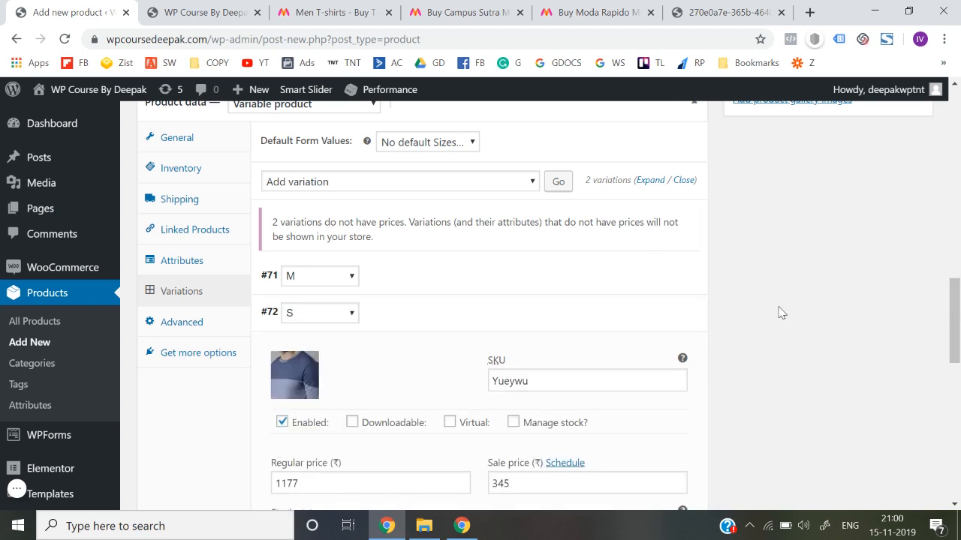
scroll(781, 312, down, 1)
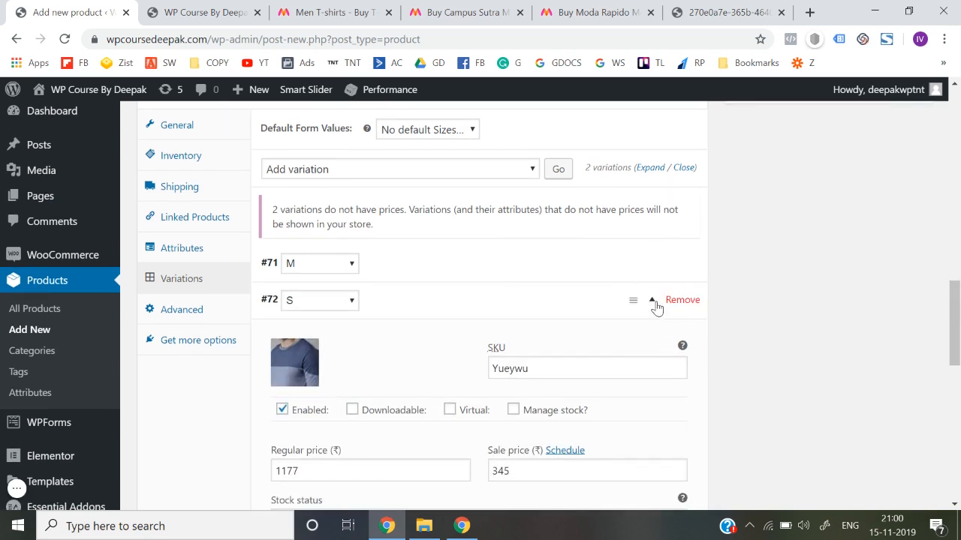
click(653, 304)
scroll(785, 338, down, 2)
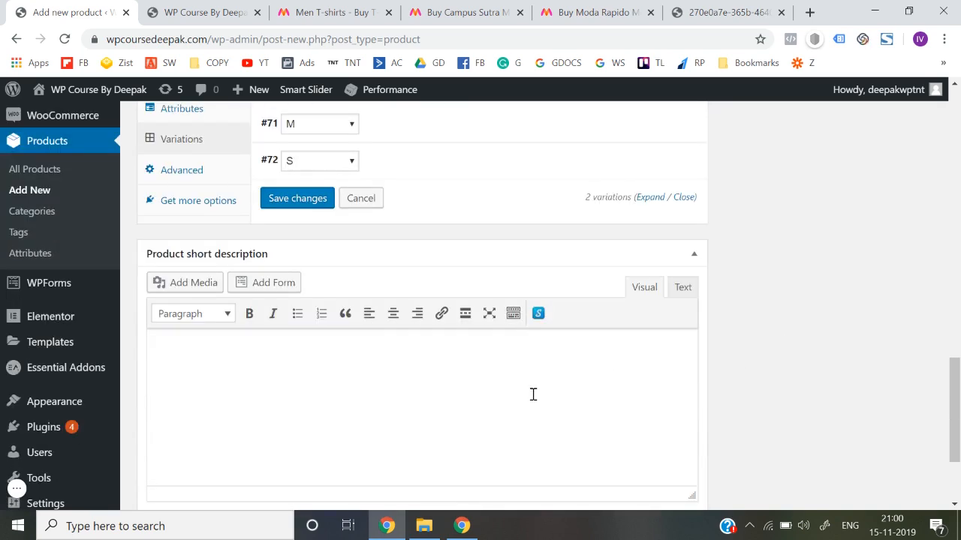
Copy the product description, Size & Fit and Material & Care text from the Moda Rapido Myntra page into the product short description.
click(592, 12)
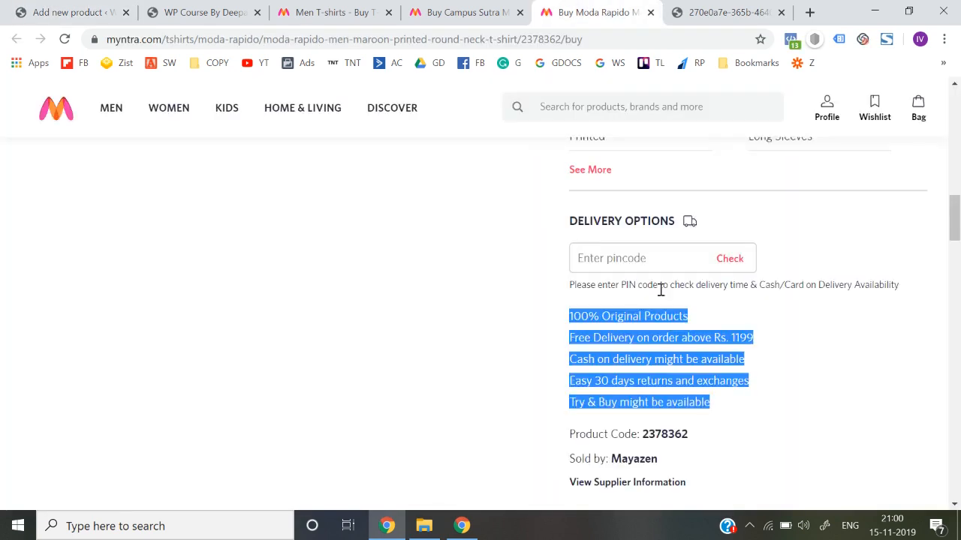
scroll(670, 322, up, 8)
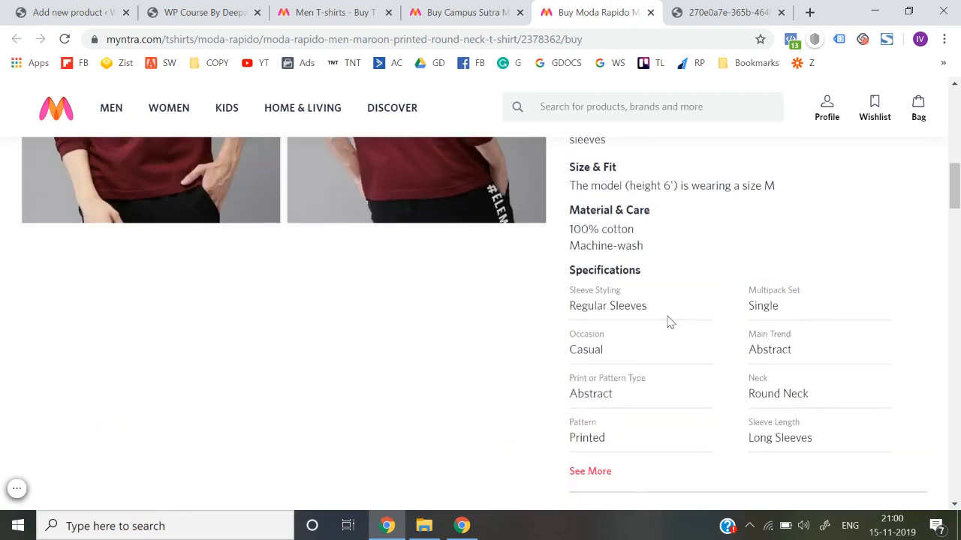
scroll(670, 322, up, 4)
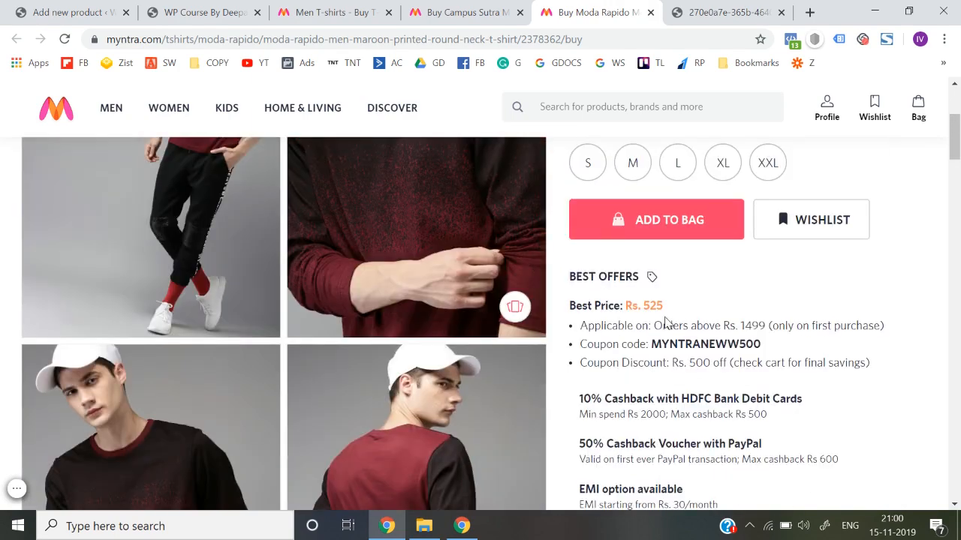
scroll(630, 340, down, 1)
scroll(630, 338, down, 4)
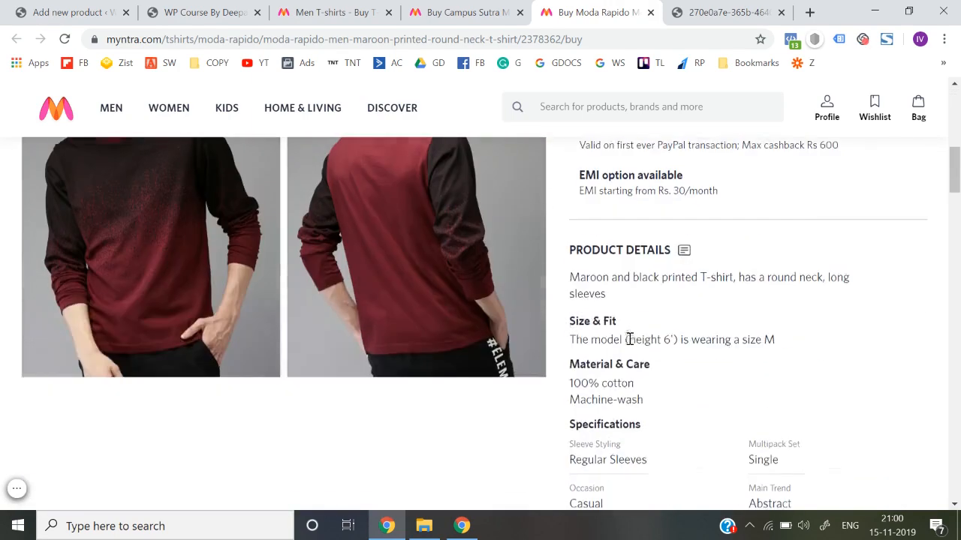
drag(572, 271, 653, 402)
click(71, 12)
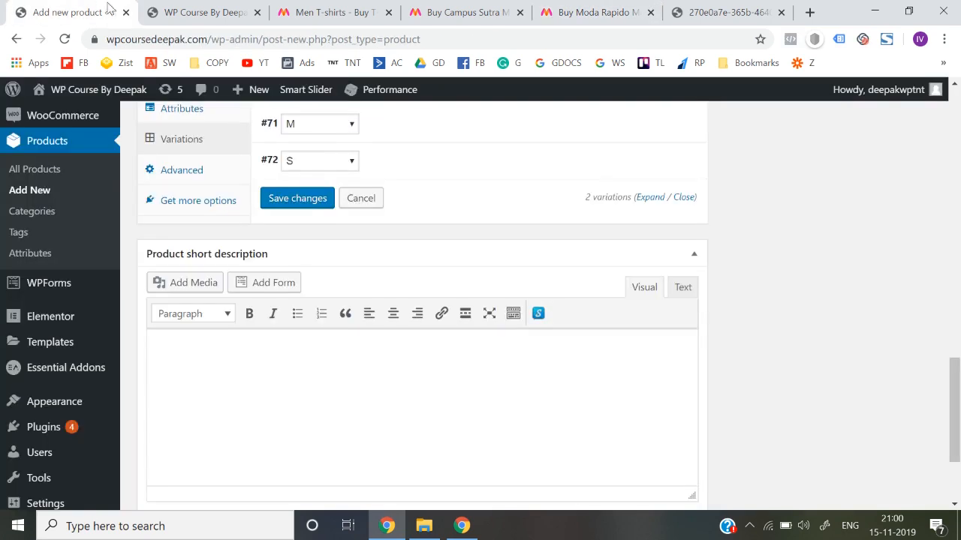
text(Size & Fit The model (height 6') is wearing a size M Material & Care 100% cotton Machine-wash)
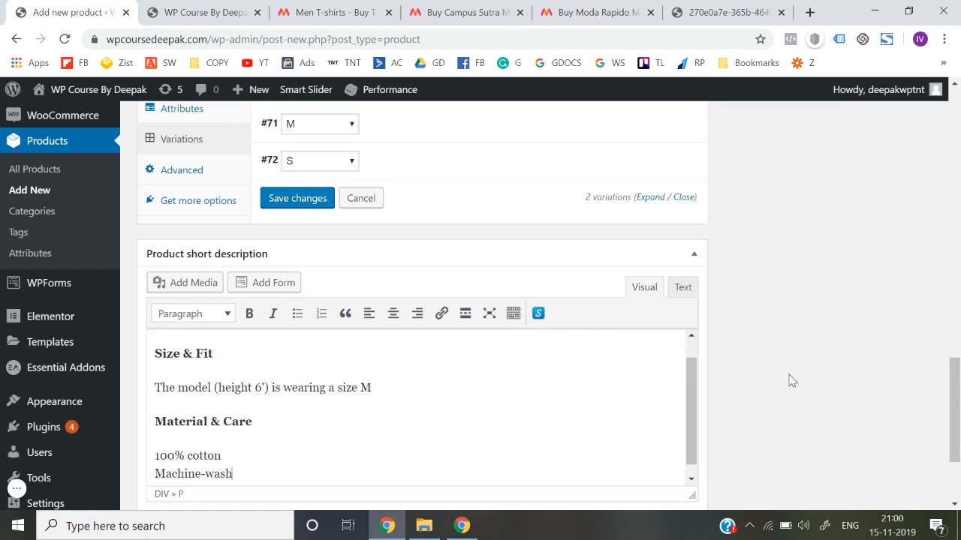
Set 2-1.jpg from the media library as the product image.
scroll(789, 376, up, 8)
scroll(788, 381, down, 1)
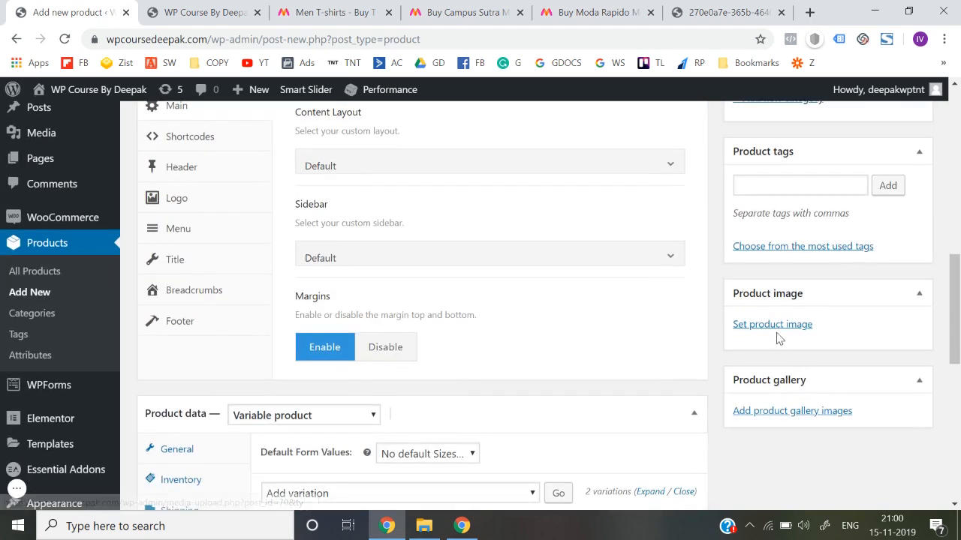
click(775, 328)
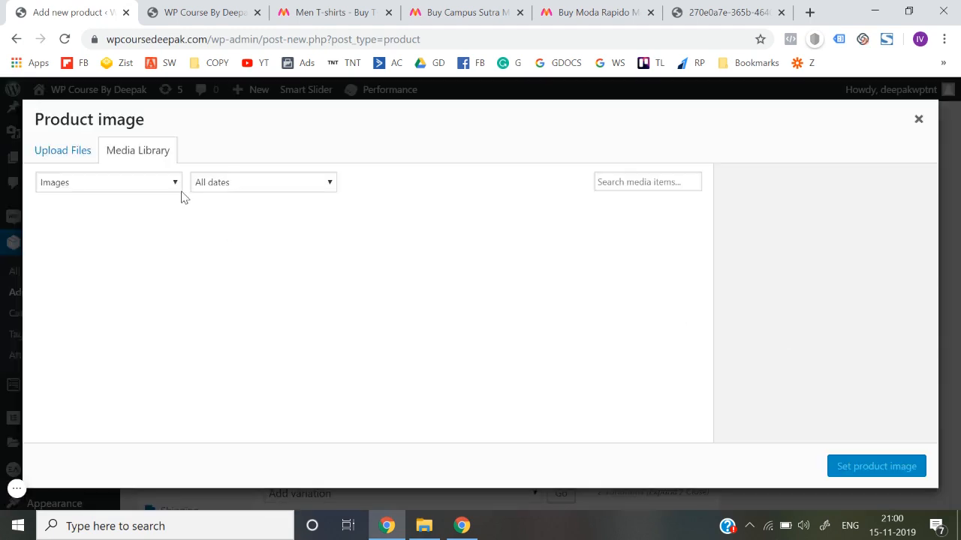
click(69, 250)
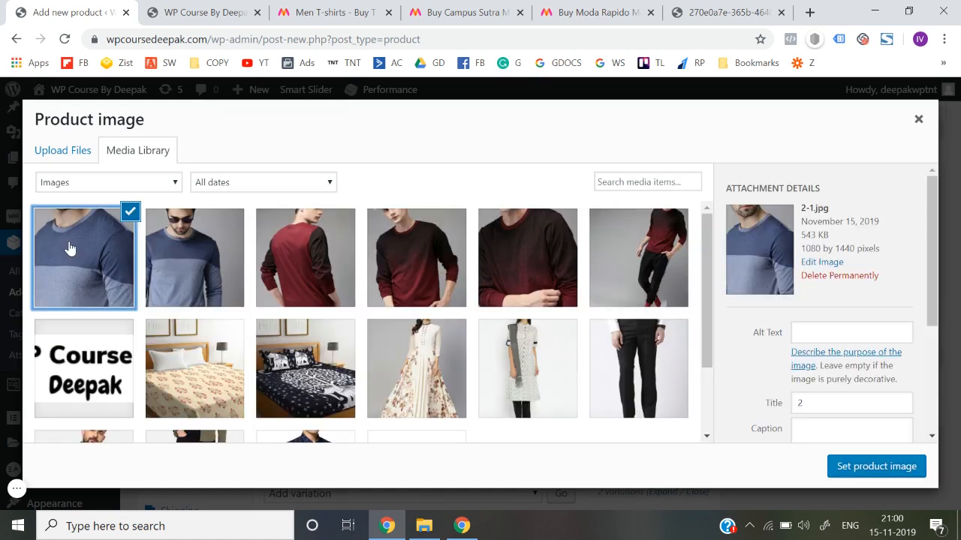
click(842, 466)
Start adding product gallery images and select 1-1.jpg from the media library.
scroll(845, 429, down, 2)
scroll(803, 409, down, 2)
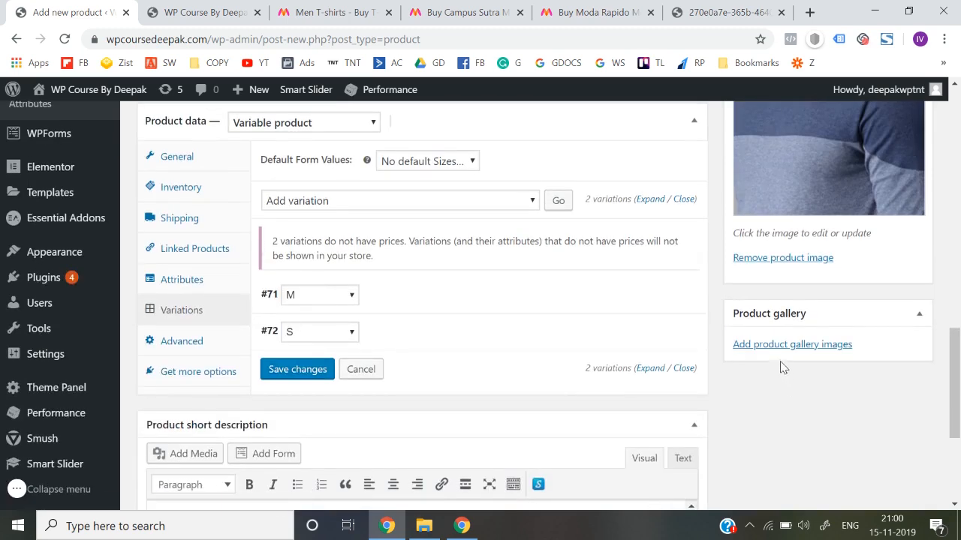
click(782, 348)
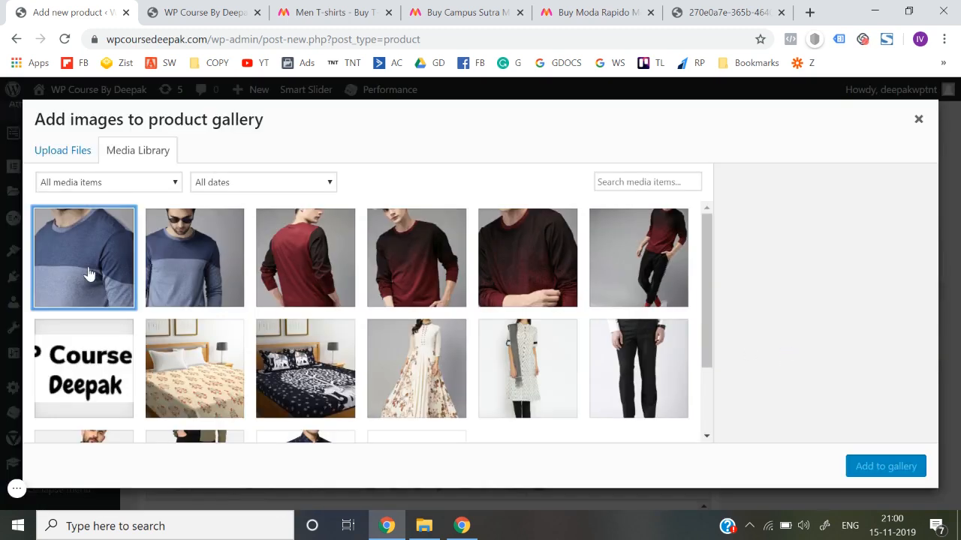
click(85, 273)
click(197, 264)
click(102, 271)
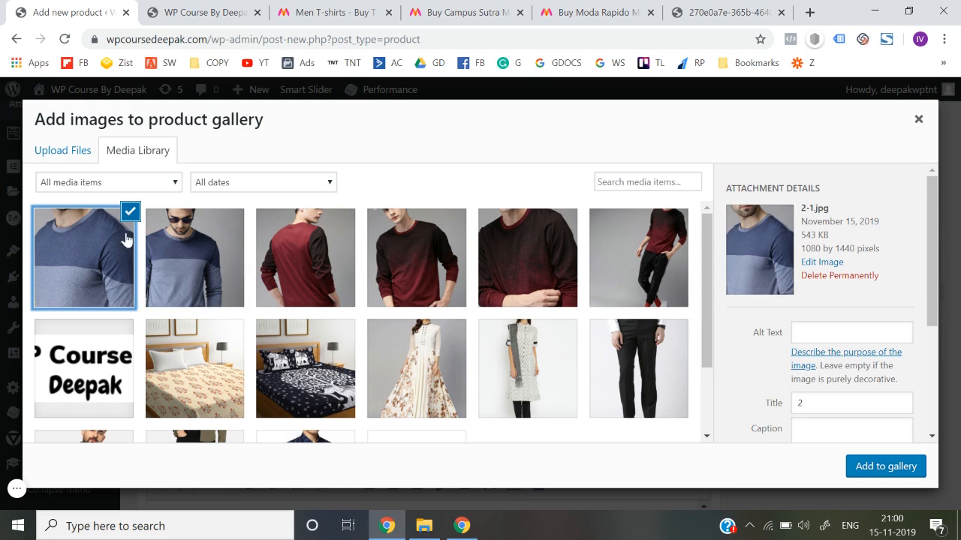
click(188, 250)
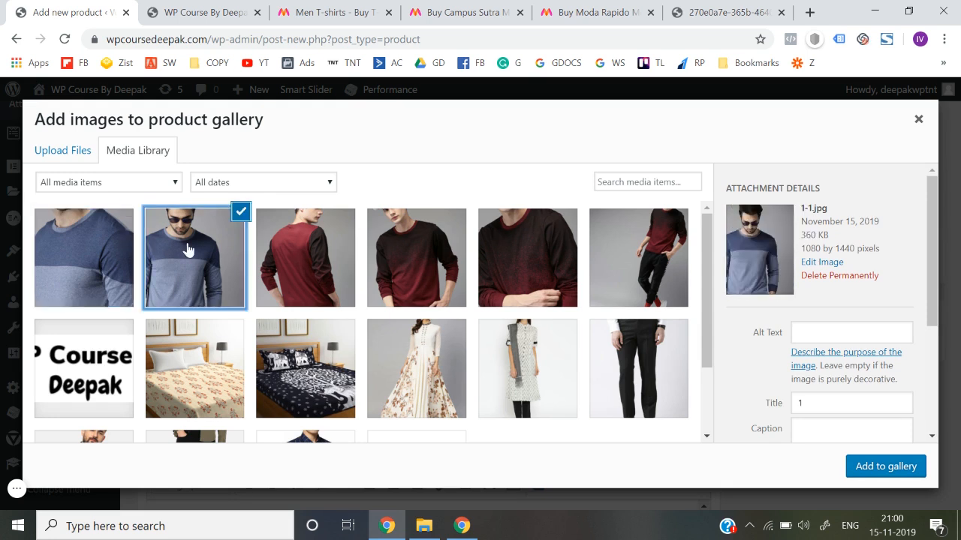
Upload images 1, 2 and 33 from the Images folder and add them with the selected image to the product gallery.
click(60, 150)
click(469, 317)
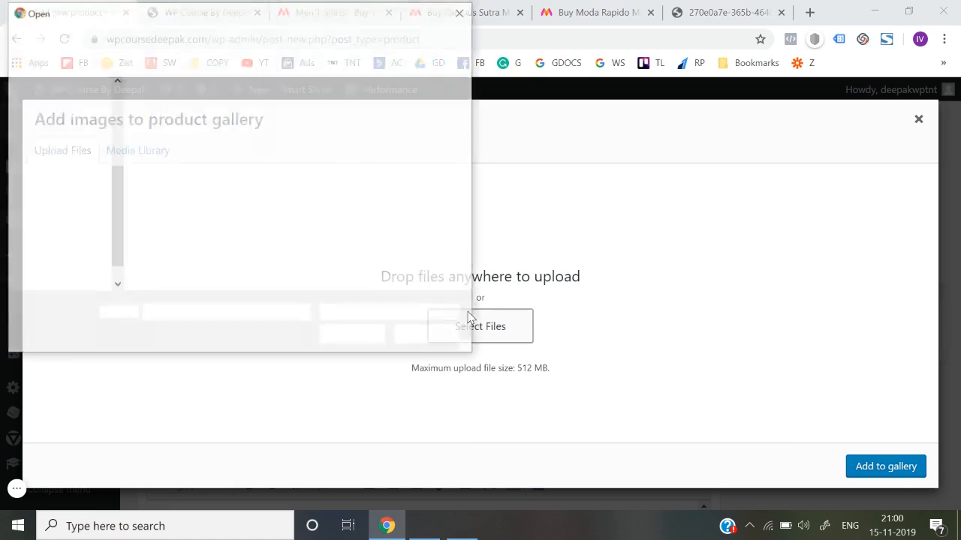
drag(96, 92, 58, 117)
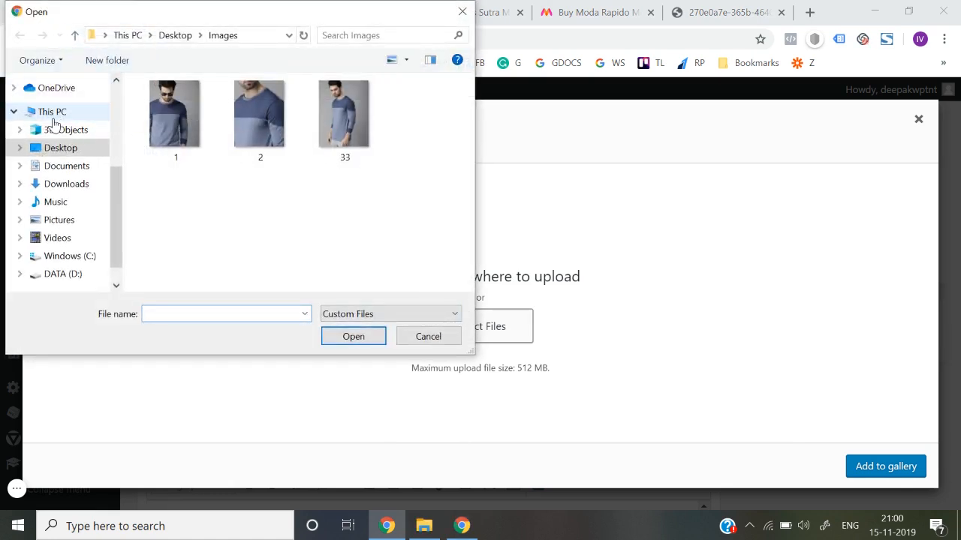
click(188, 125)
key(ctrl+a)
key(Return)
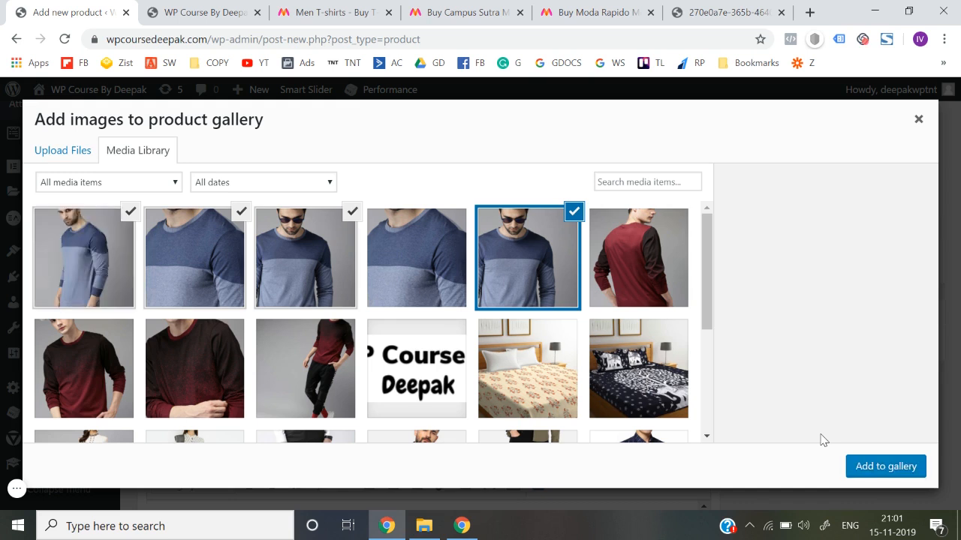
click(891, 466)
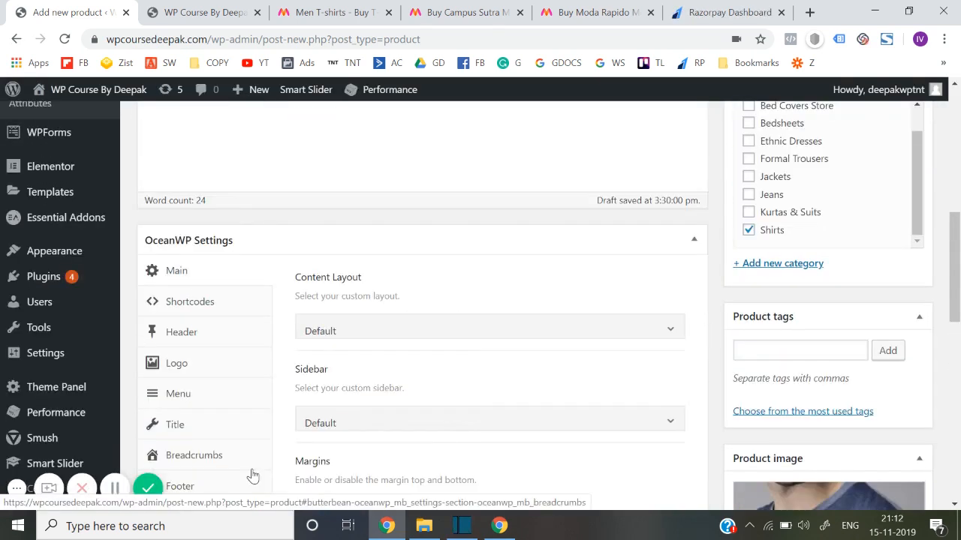
Check the product image and gallery, and publish the product.
scroll(675, 446, down, 5)
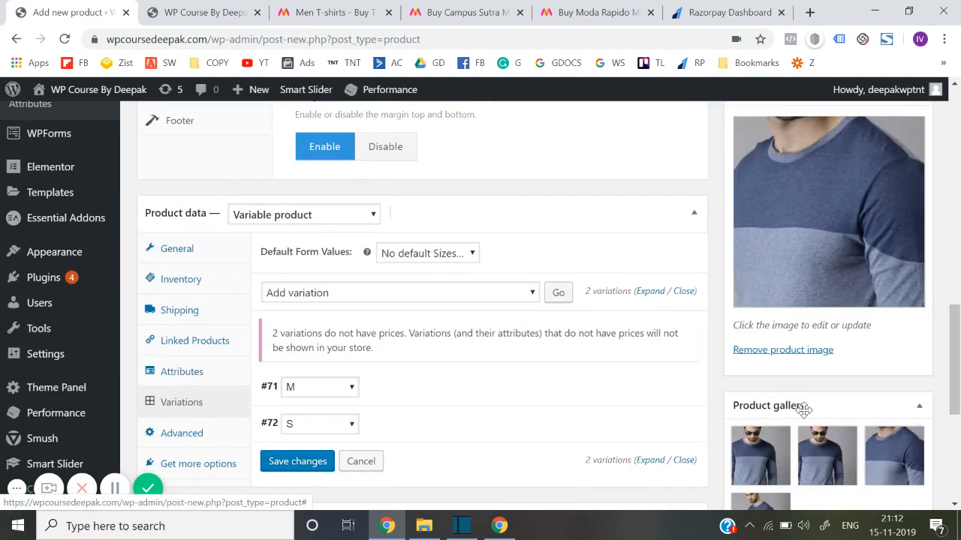
scroll(804, 418, up, 2)
scroll(803, 418, up, 4)
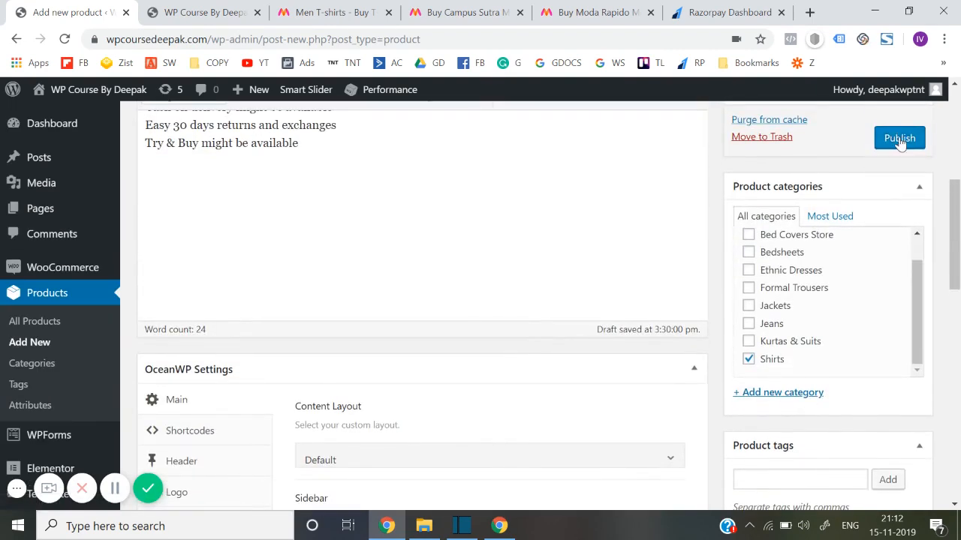
click(900, 141)
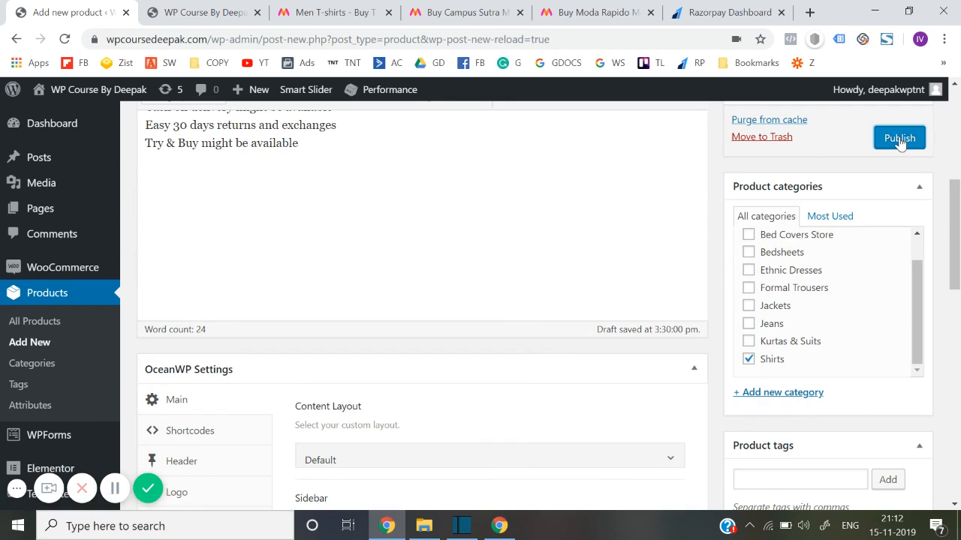
click(900, 140)
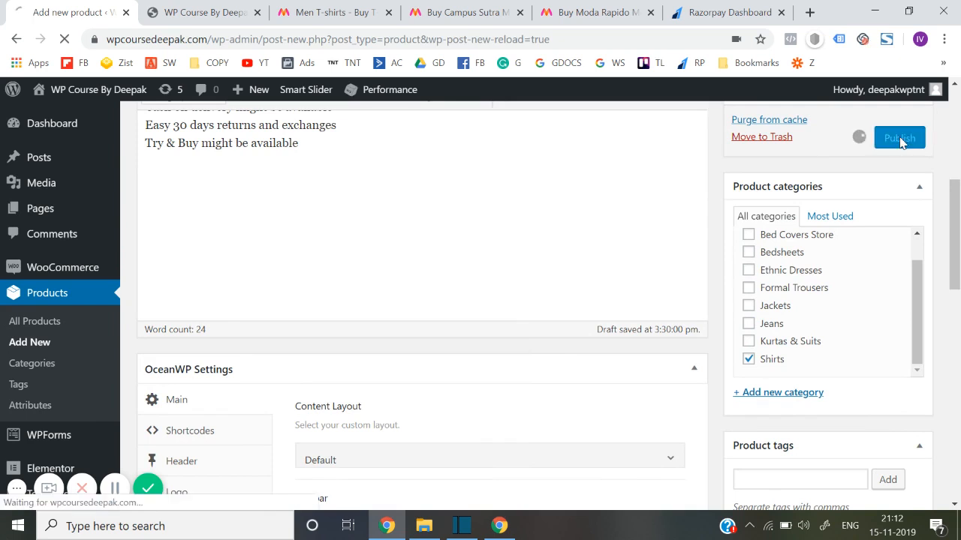
click(16, 488)
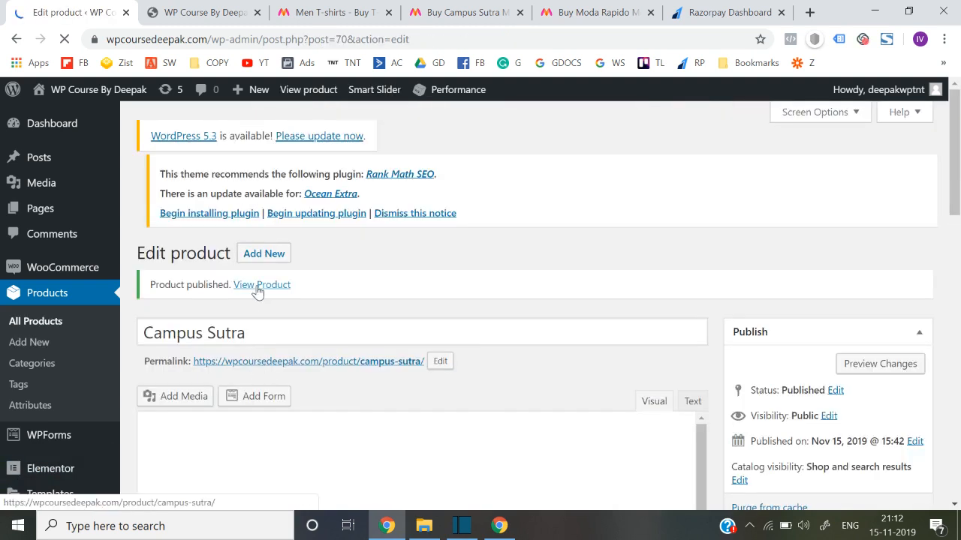
Open the published product in a new browser tab and examine its prices, short description, gallery and description.
right_click(261, 289)
click(272, 298)
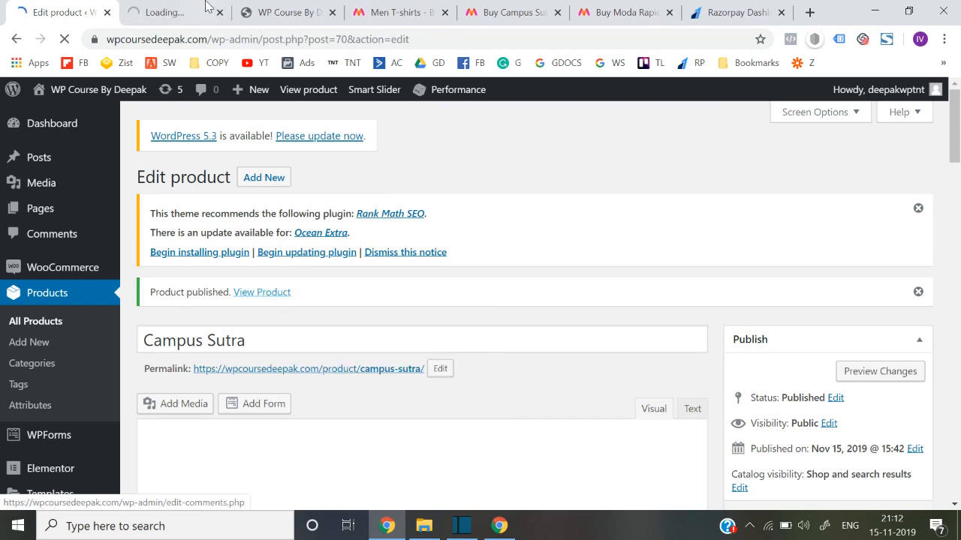
click(208, 7)
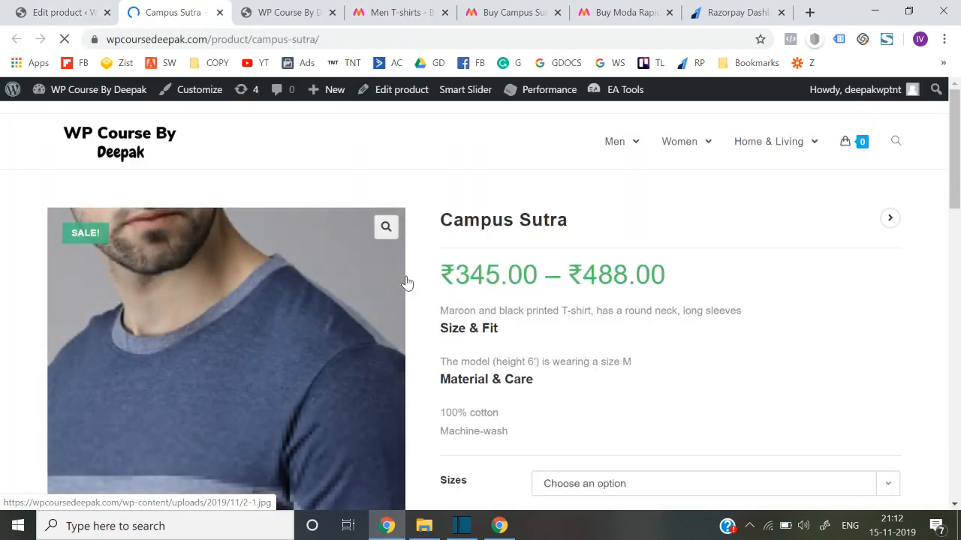
scroll(408, 283, down, 1)
scroll(555, 308, down, 7)
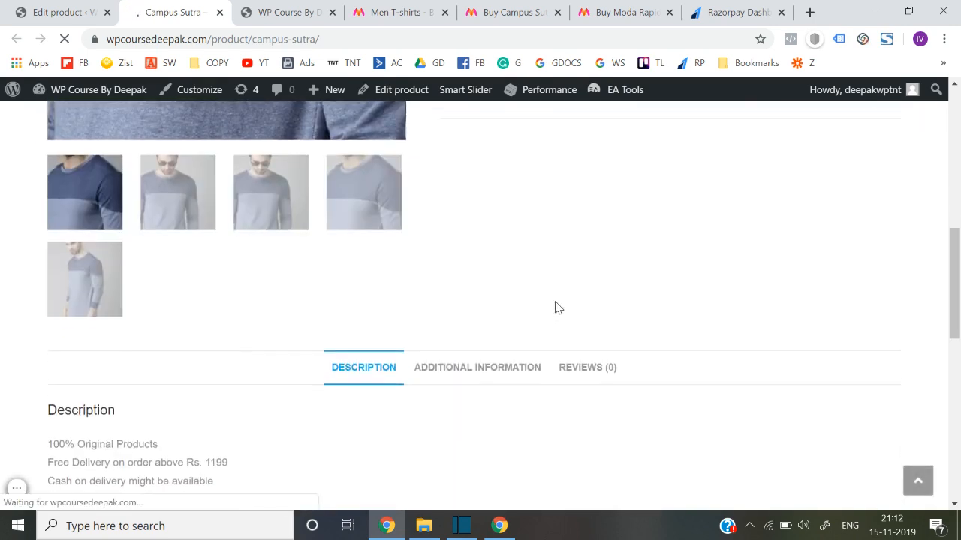
scroll(556, 308, up, 4)
scroll(556, 308, up, 3)
Browse the store's men's Shirts category and open the Moda Rapido product page to examine it.
mouse_move(609, 150)
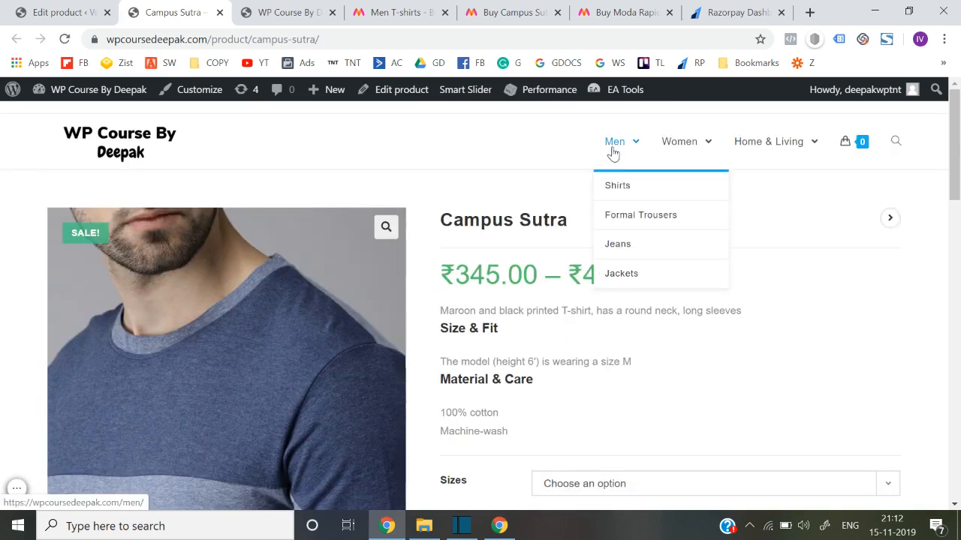
click(617, 186)
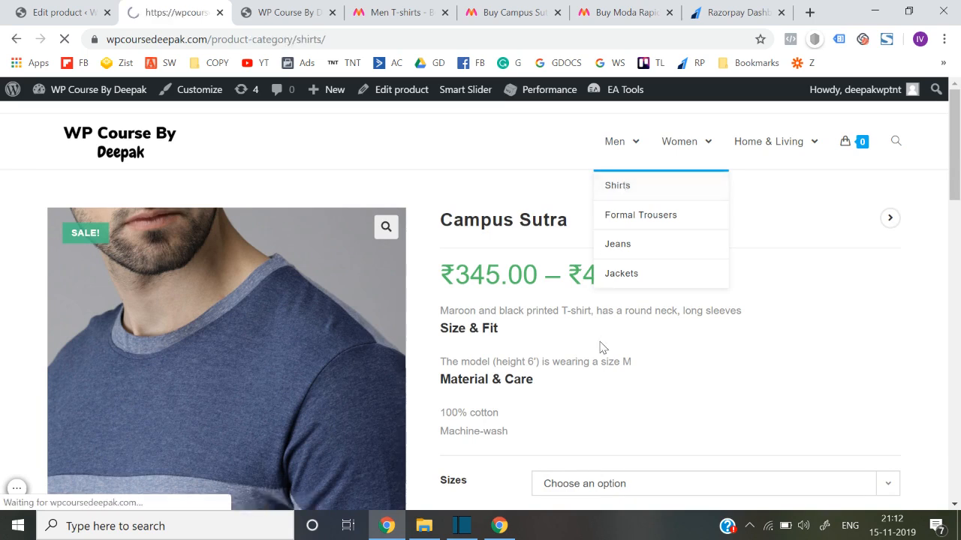
scroll(453, 320, down, 4)
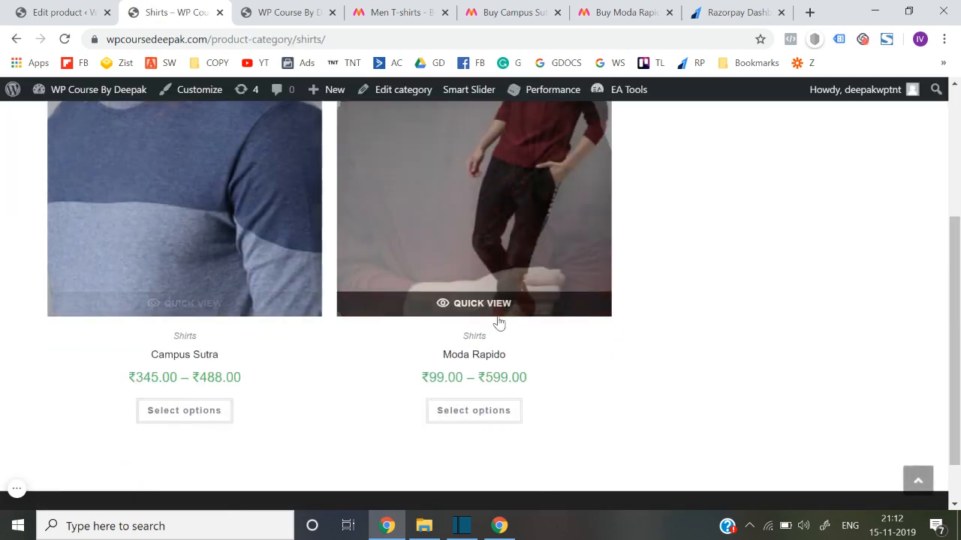
scroll(390, 316, up, 2)
click(478, 320)
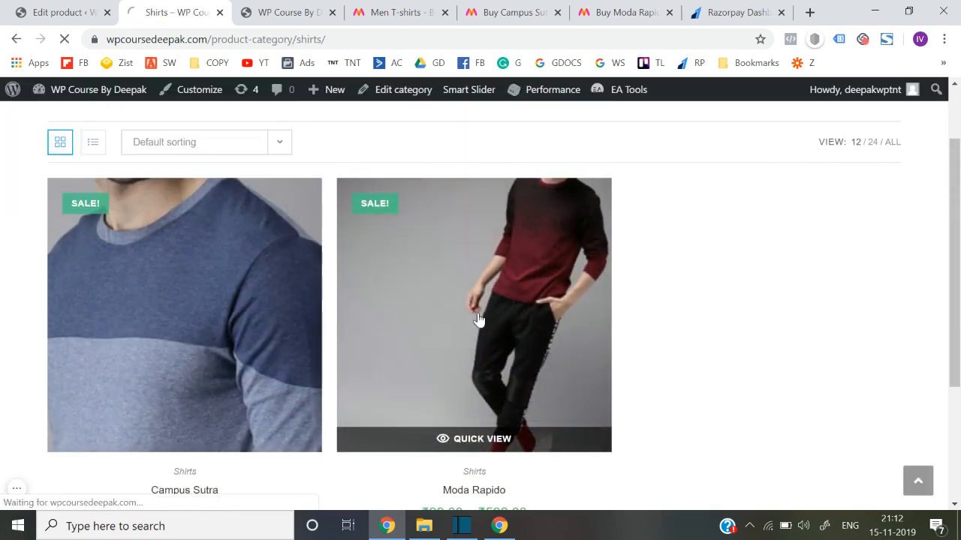
scroll(479, 321, down, 5)
scroll(479, 321, up, 5)
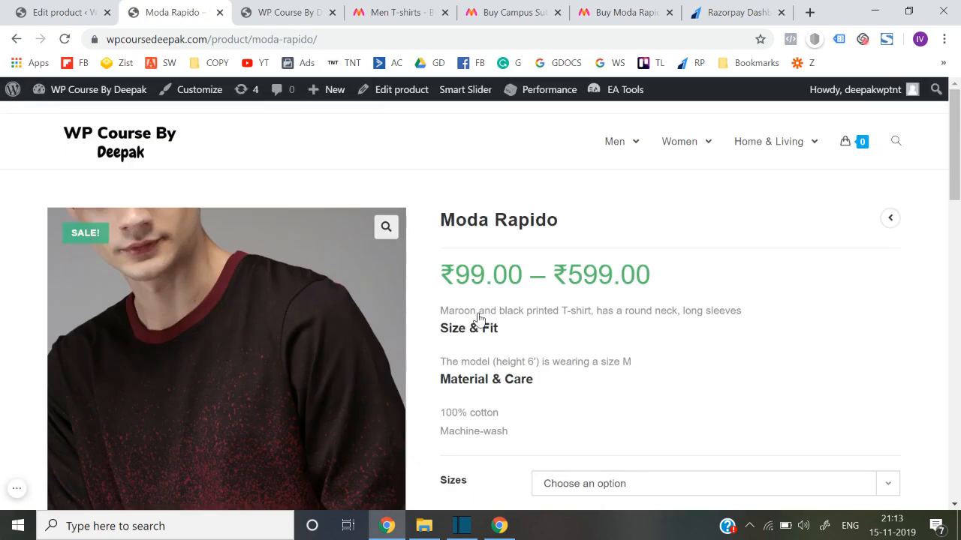
Return to the store's home page and display the Men subcategories.
click(133, 151)
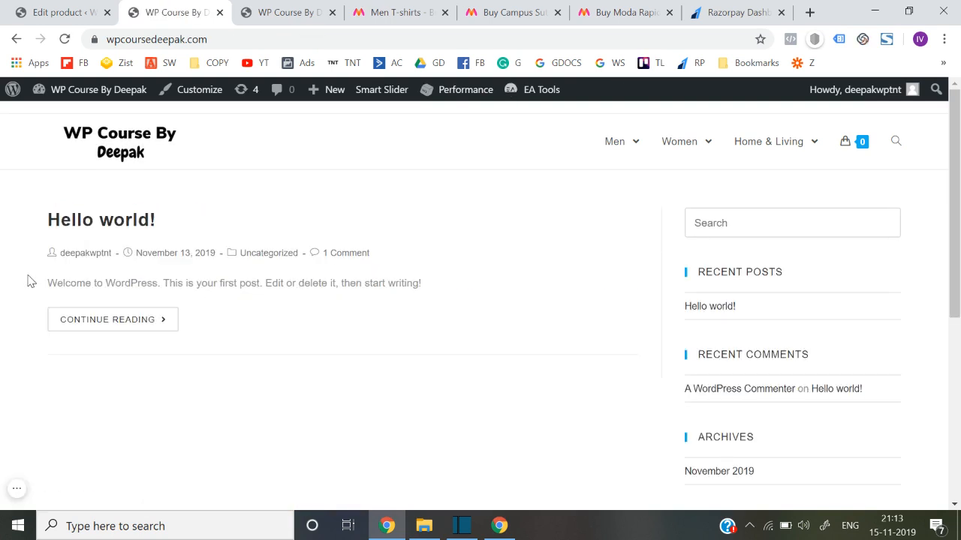
mouse_move(635, 147)
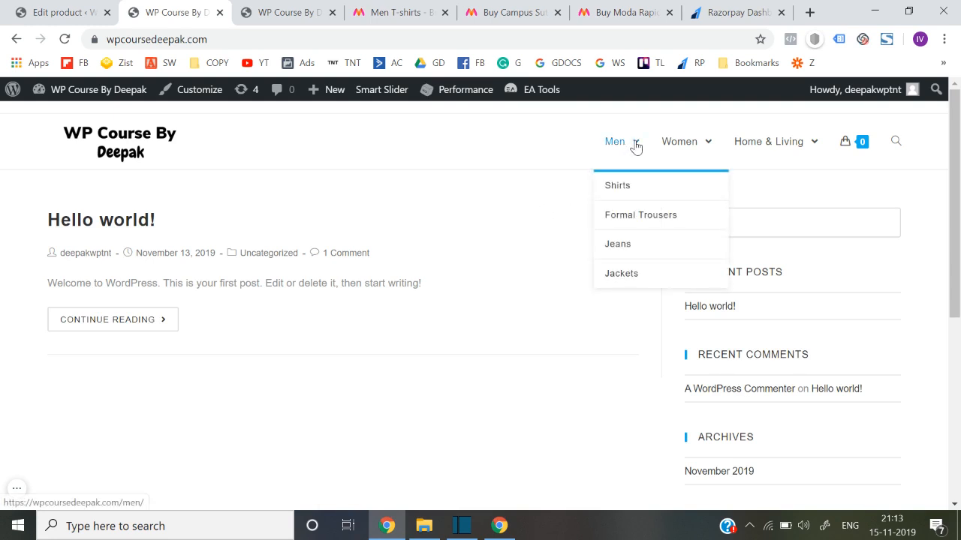